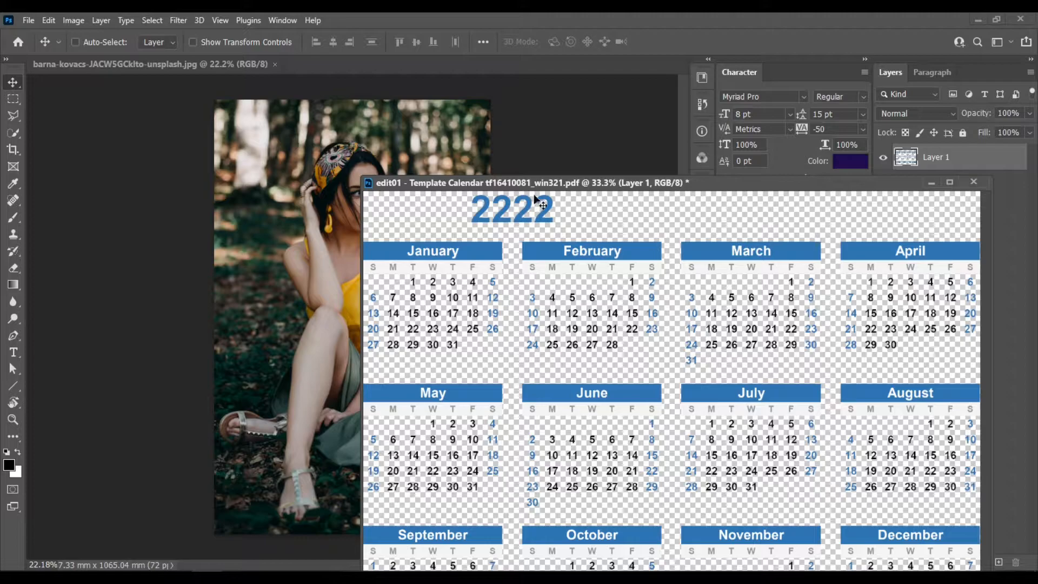
Float the calendar template in its own window over the photo document, zoomed out to 25% so all twelve months fit
{"action": "left_click_drag", "start_coordinate": [540, 184], "coordinate": [524, 73]}
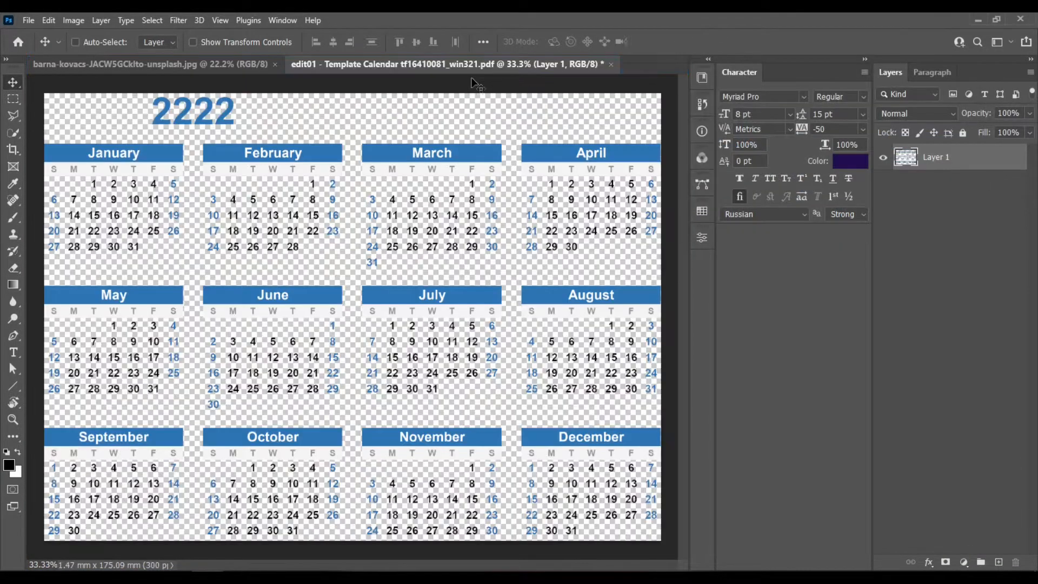
{"action": "left_click_drag", "start_coordinate": [439, 67], "coordinate": [457, 105]}
{"action": "left_click_drag", "start_coordinate": [377, 144], "coordinate": [398, 175]}
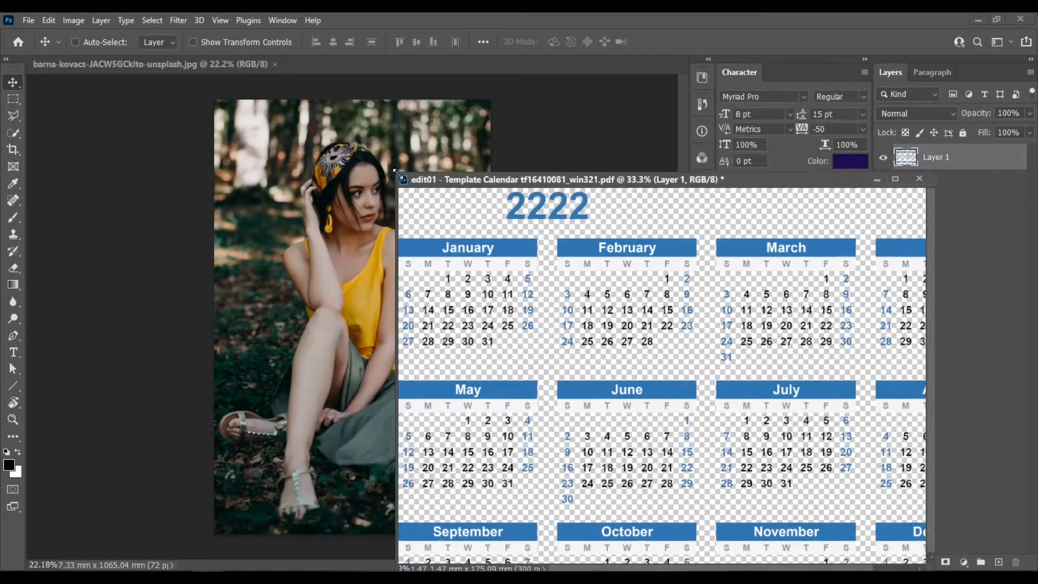
{"action": "left_click_drag", "start_coordinate": [504, 180], "coordinate": [542, 119]}
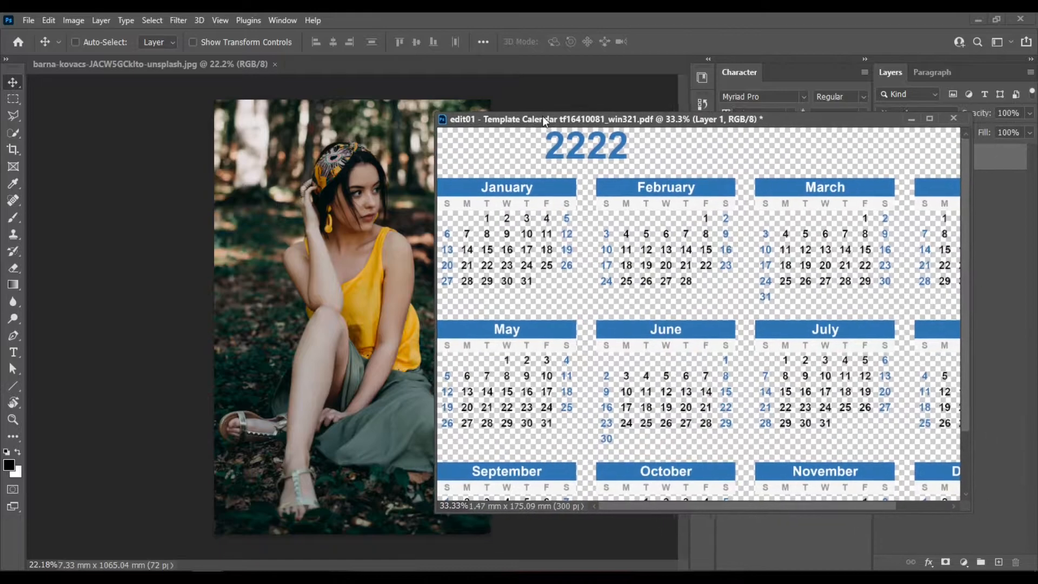
{"action": "key", "text": "ctrl+minus"}
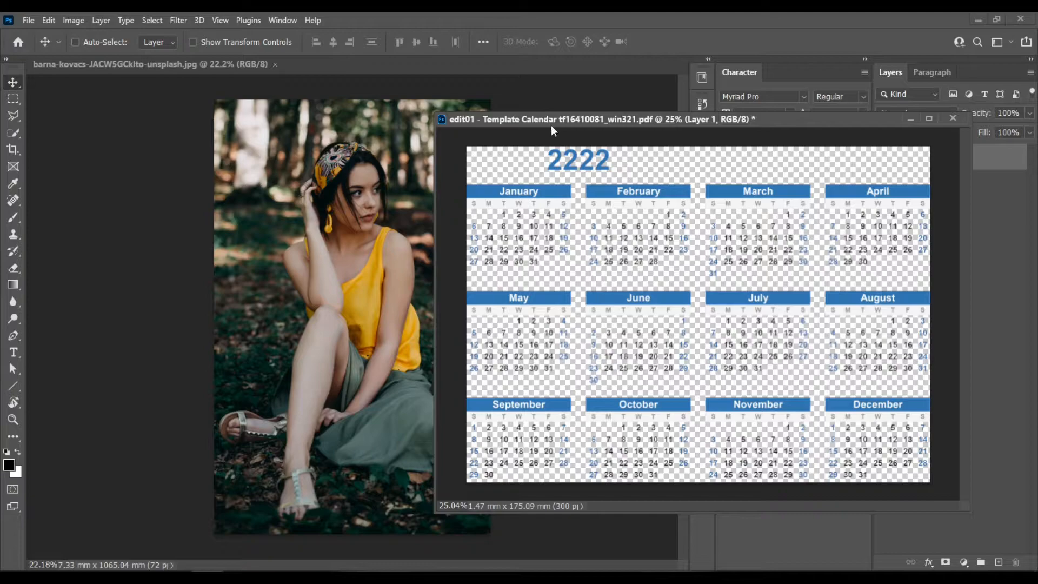
{"action": "left_click_drag", "start_coordinate": [560, 118], "coordinate": [511, 131]}
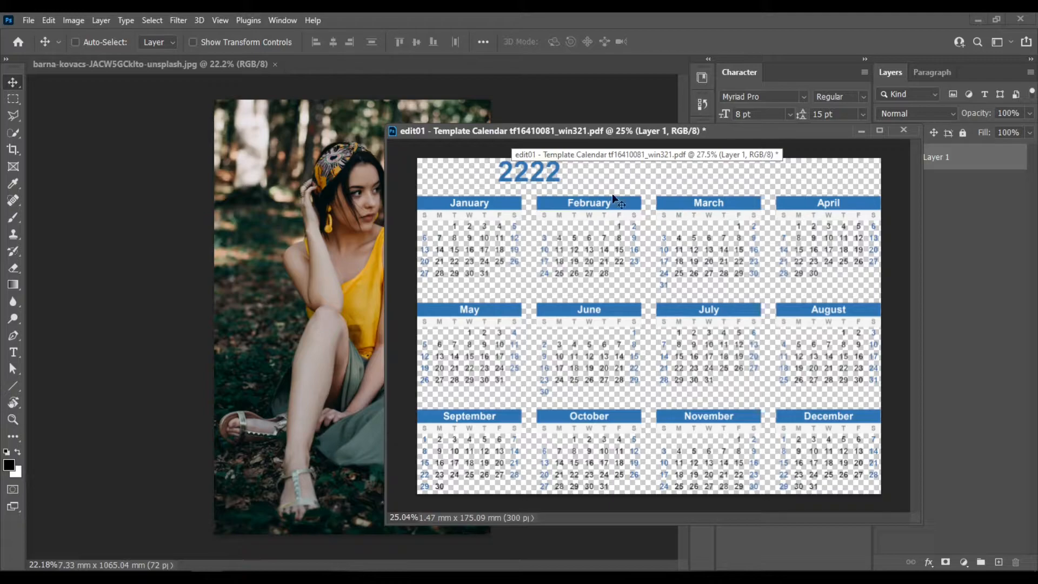
{"action": "left_click_drag", "start_coordinate": [727, 135], "coordinate": [751, 184]}
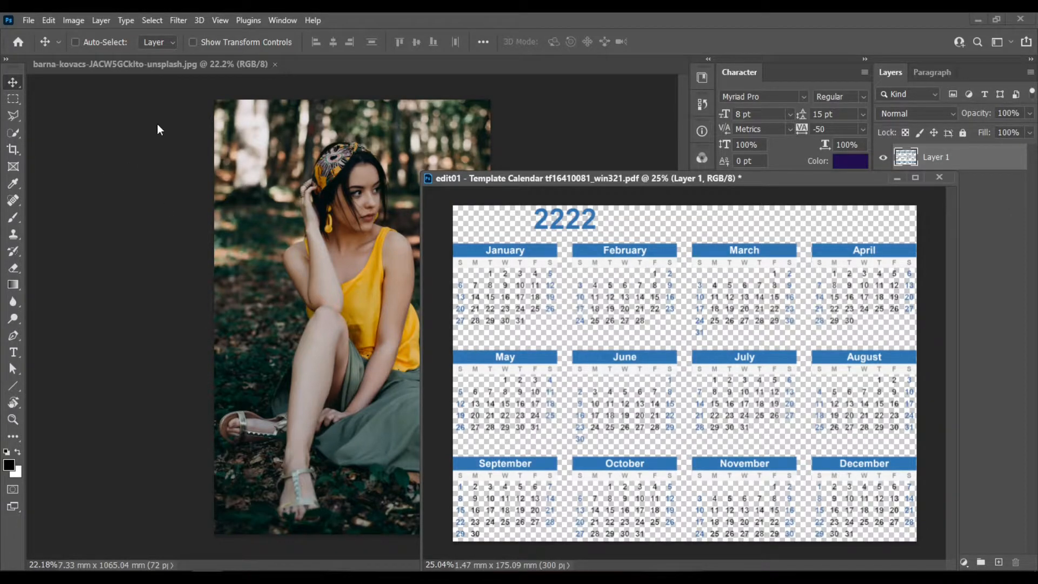
{"action": "left_click", "coordinate": [165, 65]}
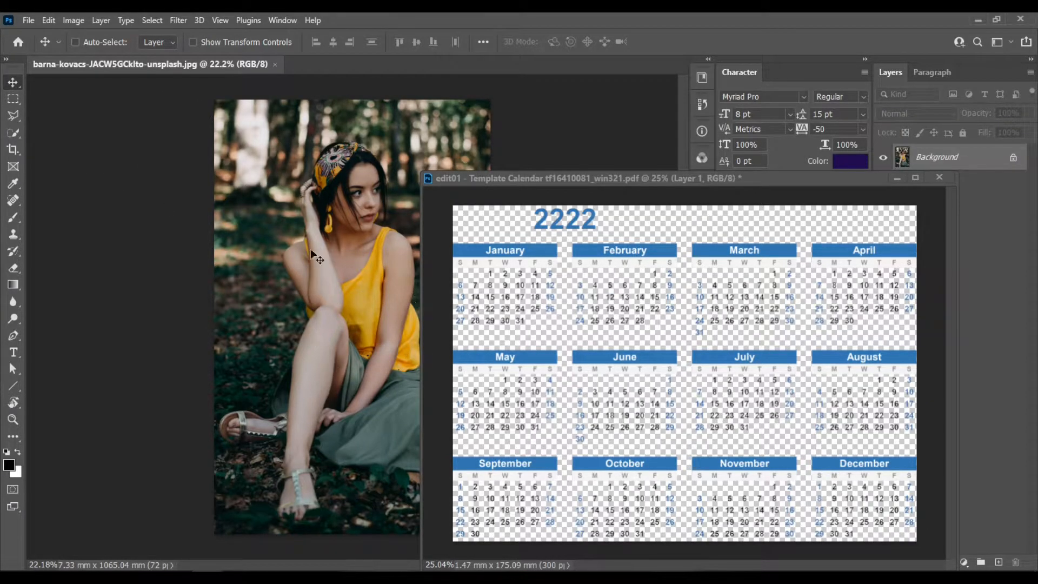
{"action": "left_click_drag", "start_coordinate": [605, 178], "coordinate": [619, 137]}
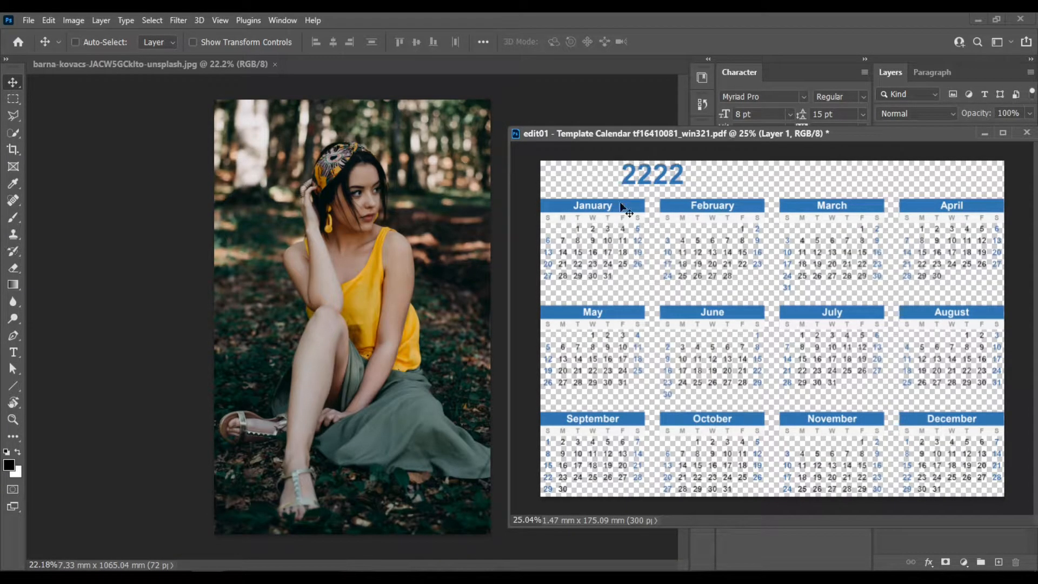
{"action": "left_click_drag", "start_coordinate": [611, 134], "coordinate": [508, 88]}
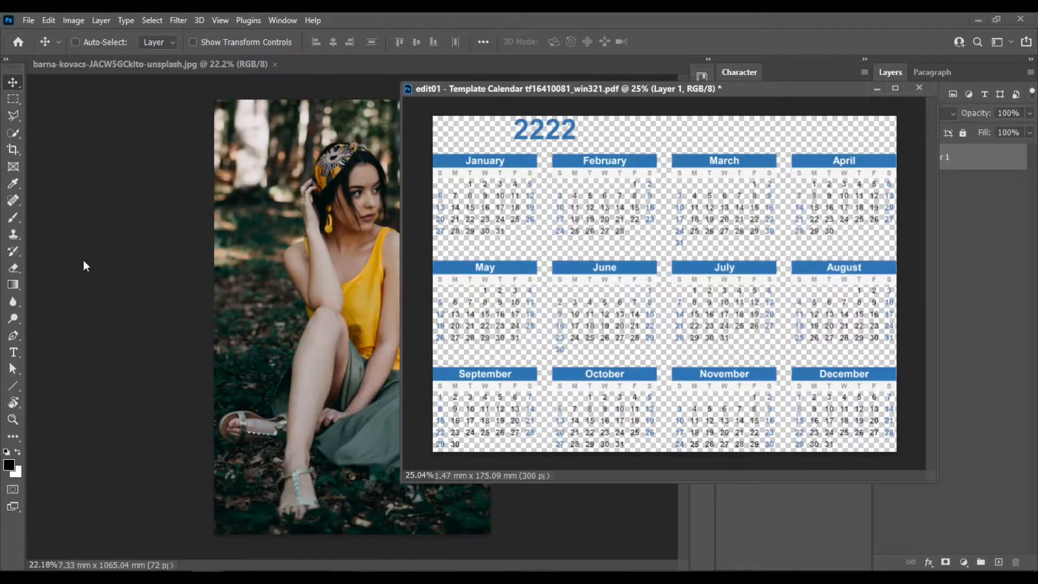
Select the September block of the calendar with the Rectangular Marquee and copy it to a new layer
{"action": "left_click", "coordinate": [13, 100]}
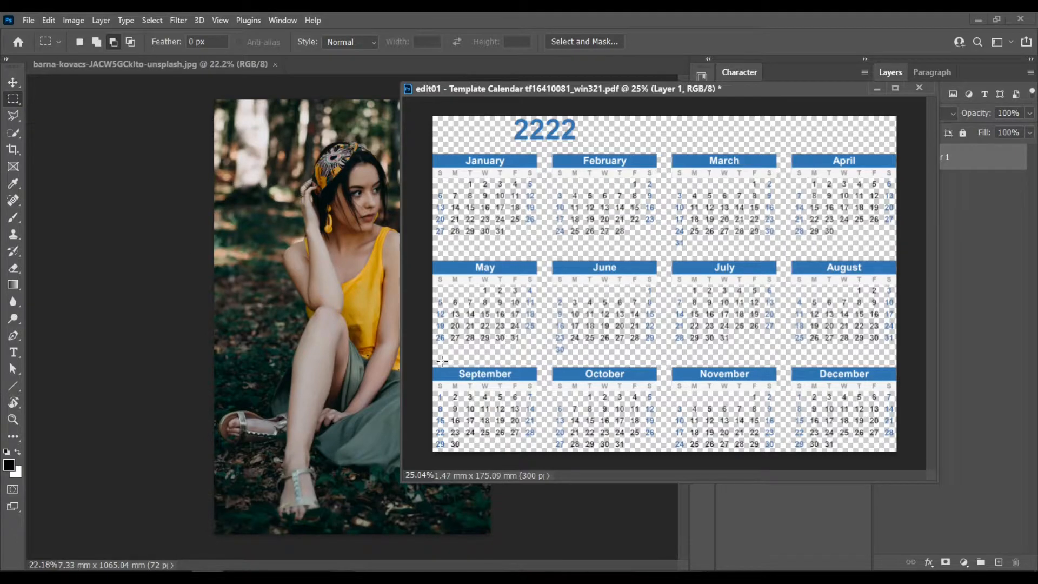
{"action": "left_click_drag", "start_coordinate": [421, 358], "coordinate": [546, 458]}
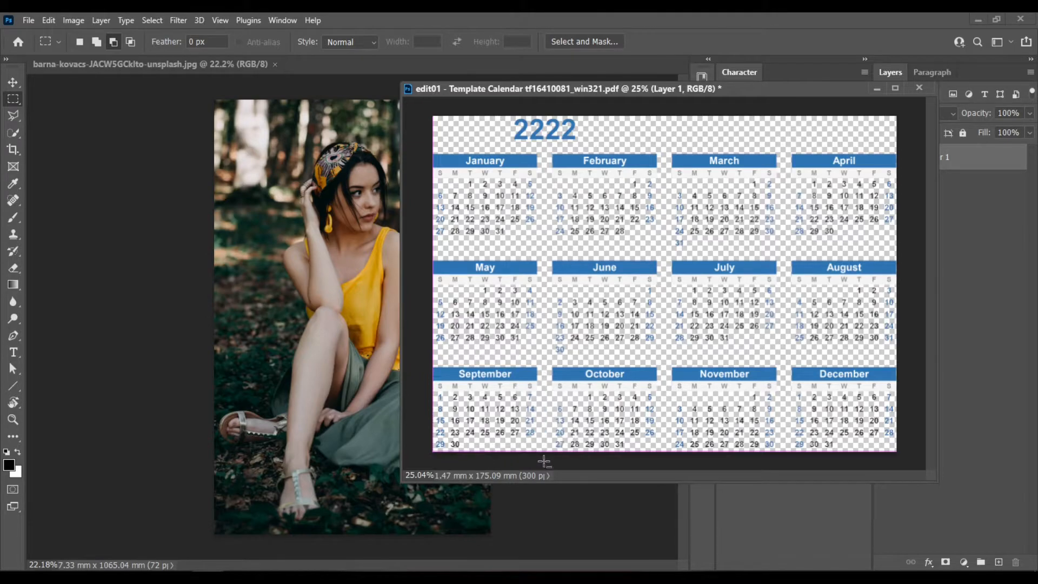
{"action": "left_click_drag", "start_coordinate": [768, 90], "coordinate": [667, 144]}
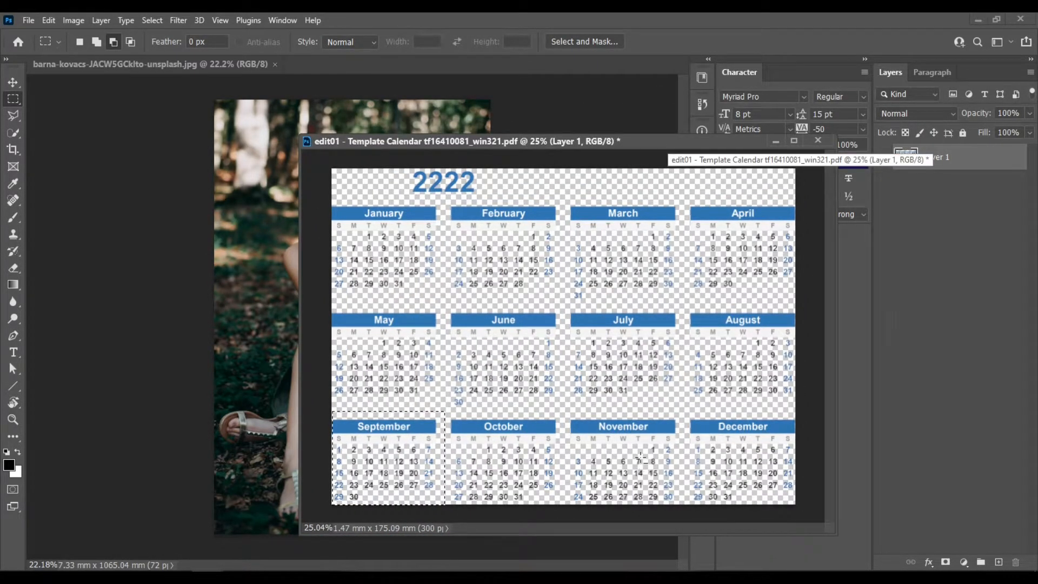
{"action": "key", "text": "ctrl+j"}
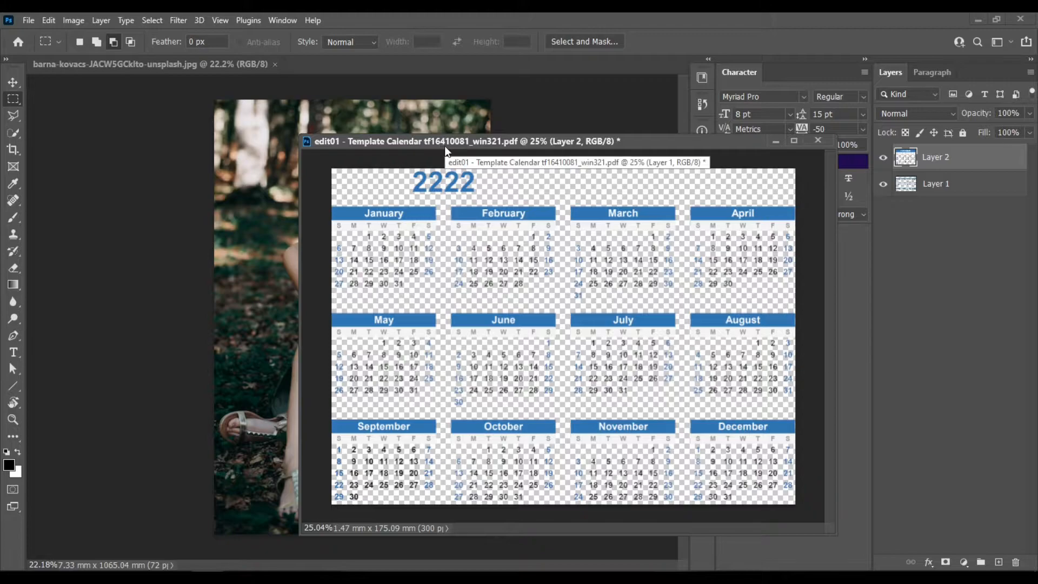
Rename the new September layer as sept
{"action": "double_click", "coordinate": [935, 157]}
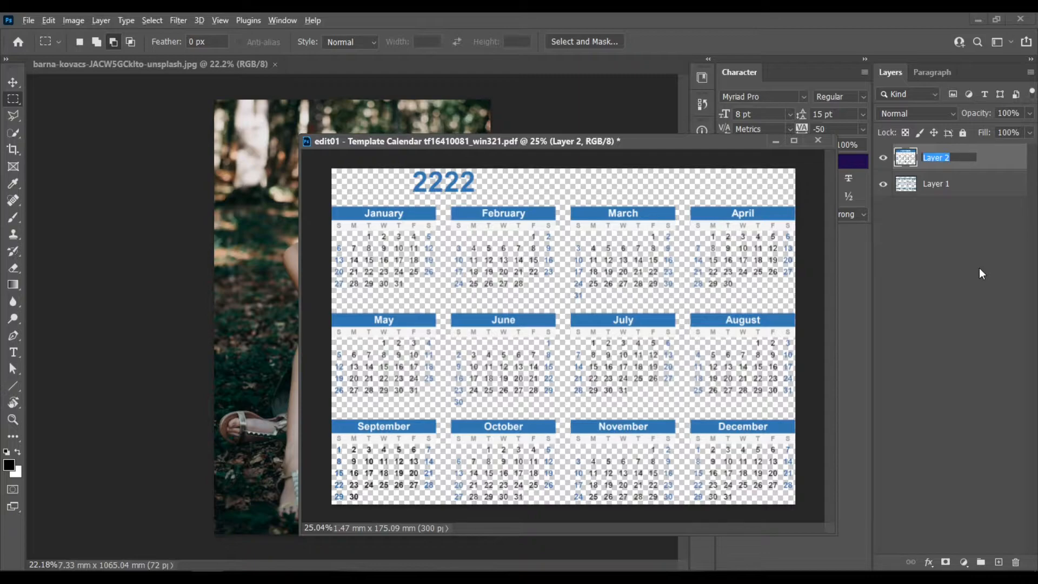
{"action": "type", "text": "sept"}
{"action": "key", "text": "Return"}
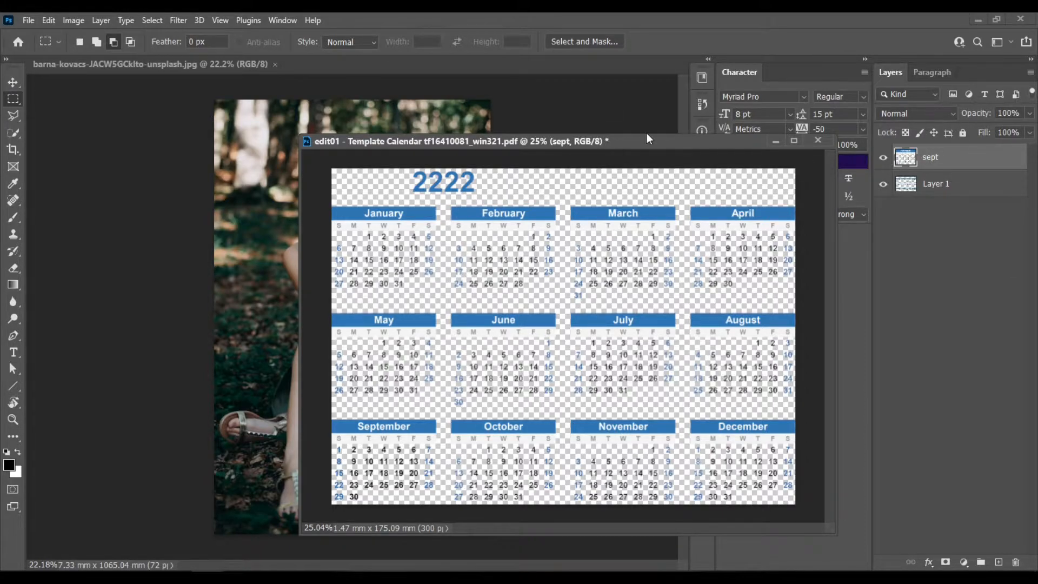
Copy the sept layer into the photo document and close the calendar template without saving its changes
{"action": "left_click_drag", "start_coordinate": [655, 139], "coordinate": [684, 405]}
{"action": "left_click_drag", "start_coordinate": [965, 157], "coordinate": [367, 216]}
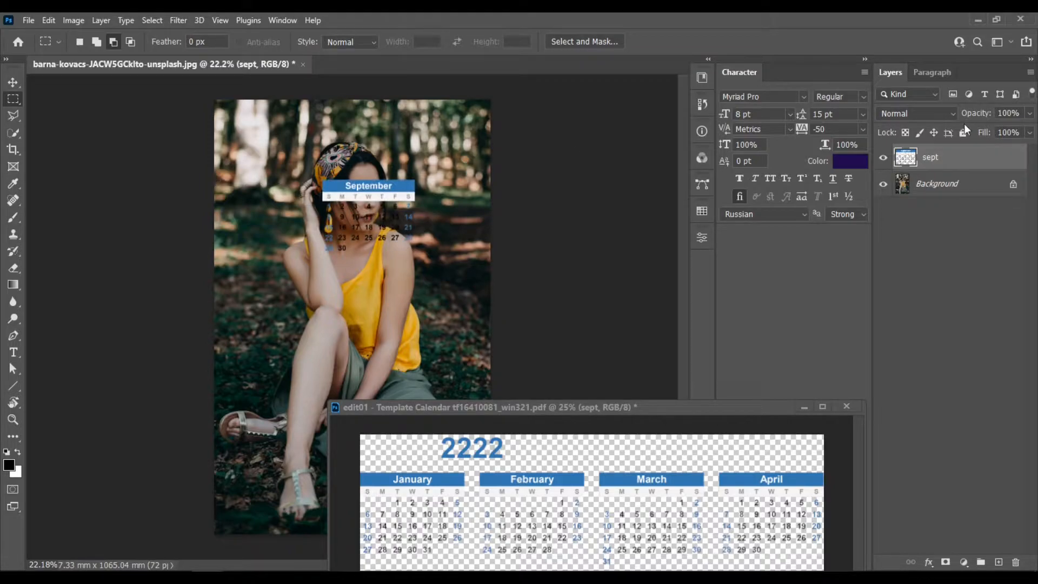
{"action": "left_click_drag", "start_coordinate": [784, 410], "coordinate": [768, 282]}
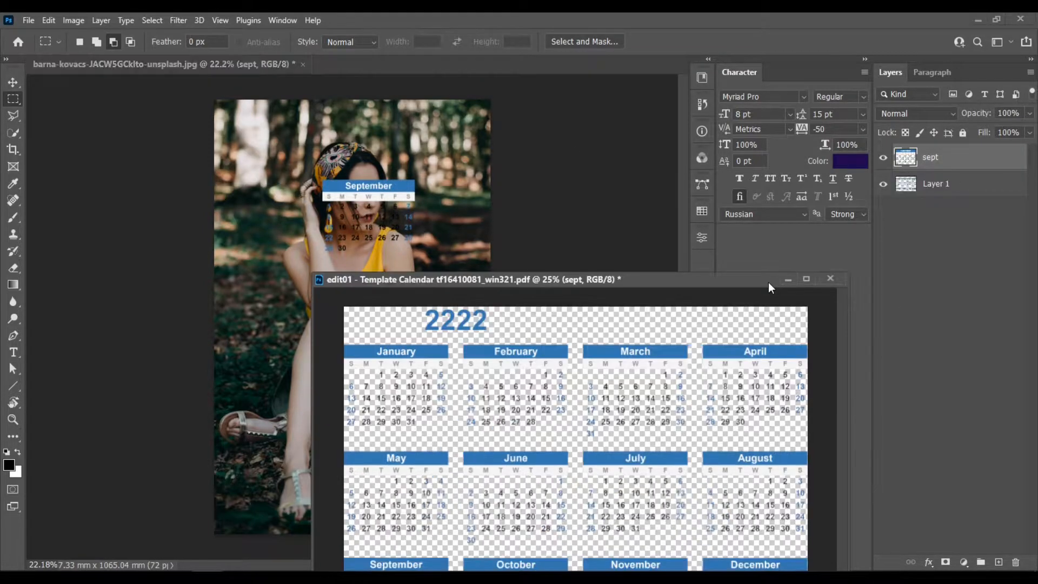
{"action": "left_click", "coordinate": [830, 279]}
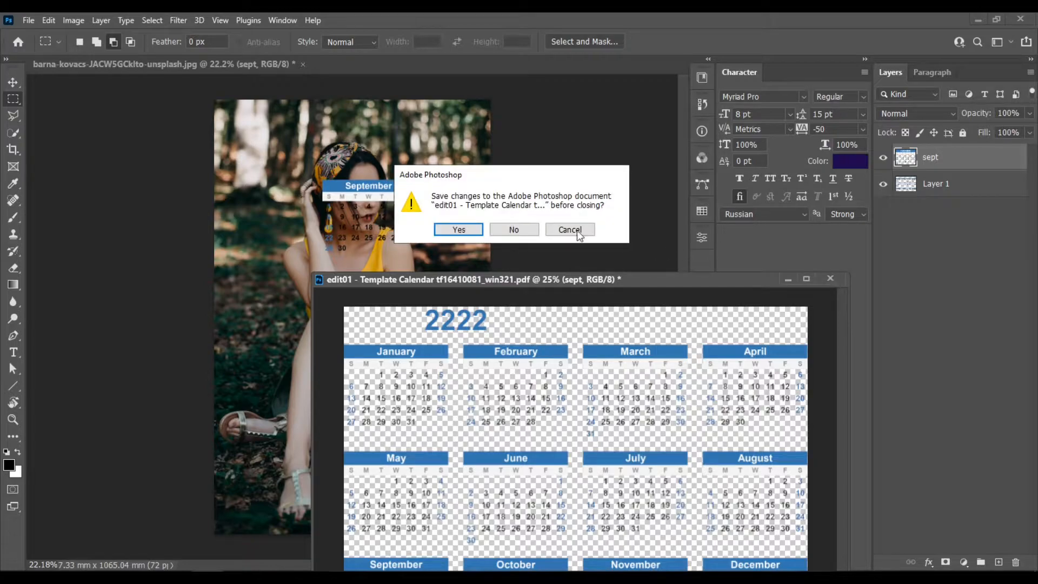
{"action": "left_click", "coordinate": [520, 228]}
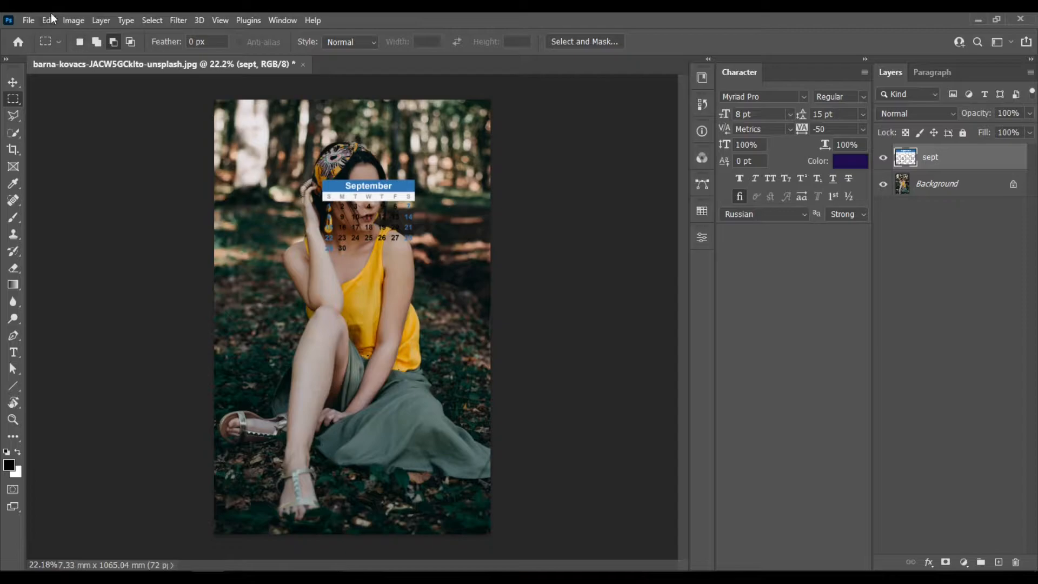
Invert the colours of the sept layer
{"action": "left_click", "coordinate": [74, 20]}
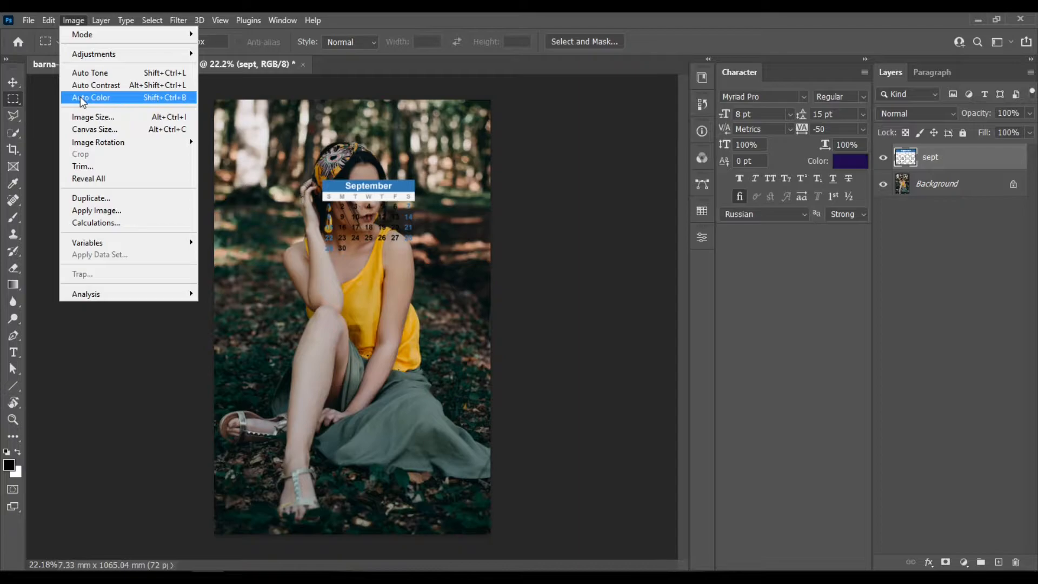
{"action": "mouse_move", "coordinate": [139, 58]}
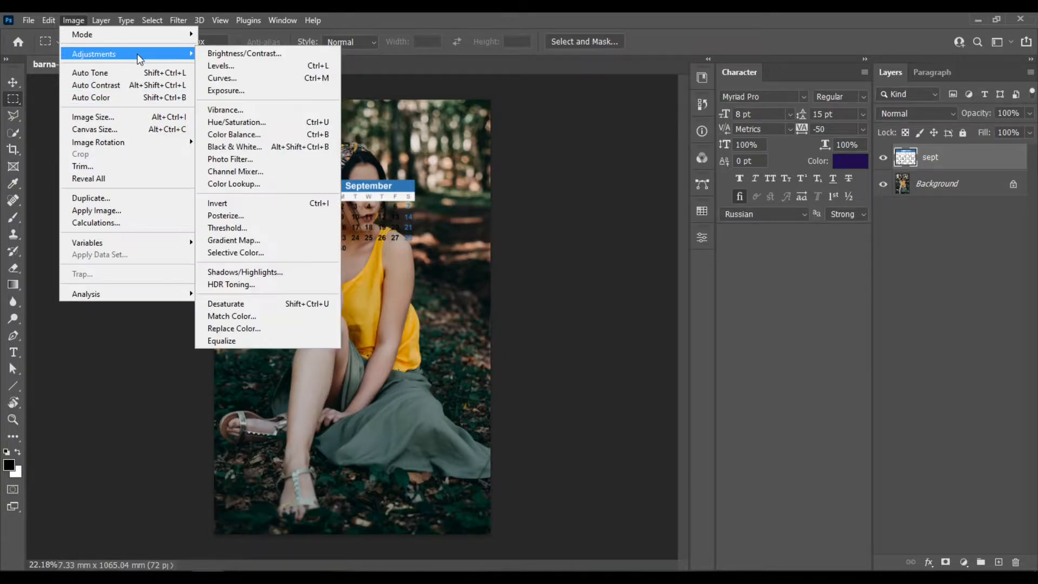
{"action": "left_click", "coordinate": [266, 209]}
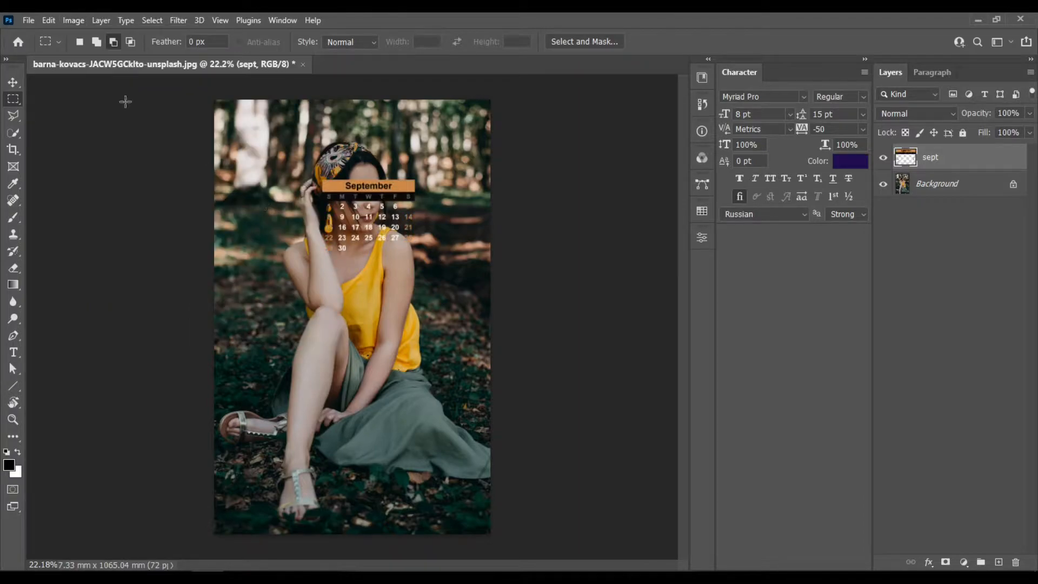
Move the September calendar off the woman's face and down onto her green skirt
{"action": "left_click", "coordinate": [13, 82]}
{"action": "left_click_drag", "start_coordinate": [386, 192], "coordinate": [450, 329]}
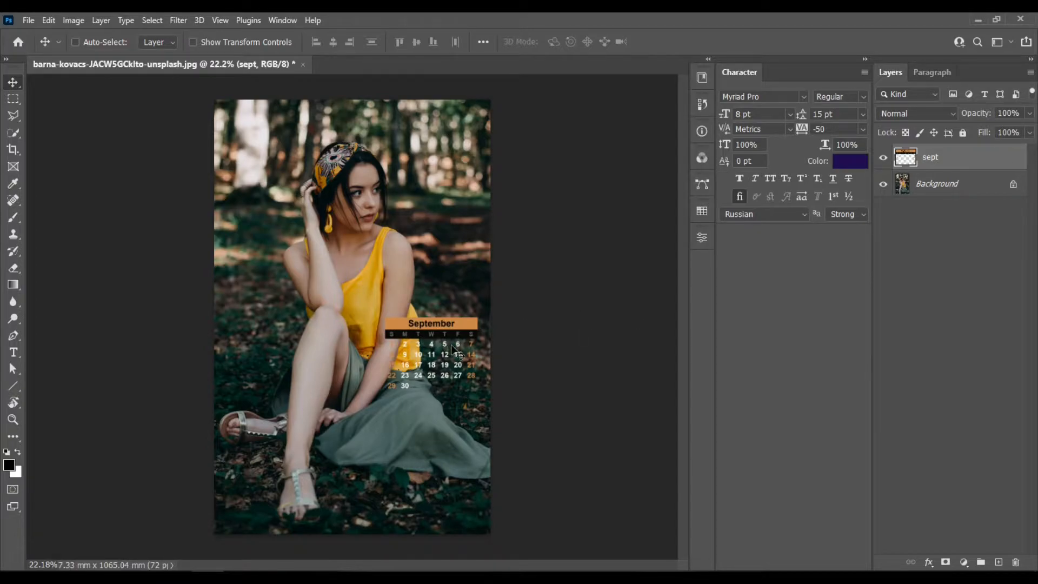
{"action": "scroll", "coordinate": [466, 359], "scroll_direction": "up", "scroll_amount": 4, "text": "alt"}
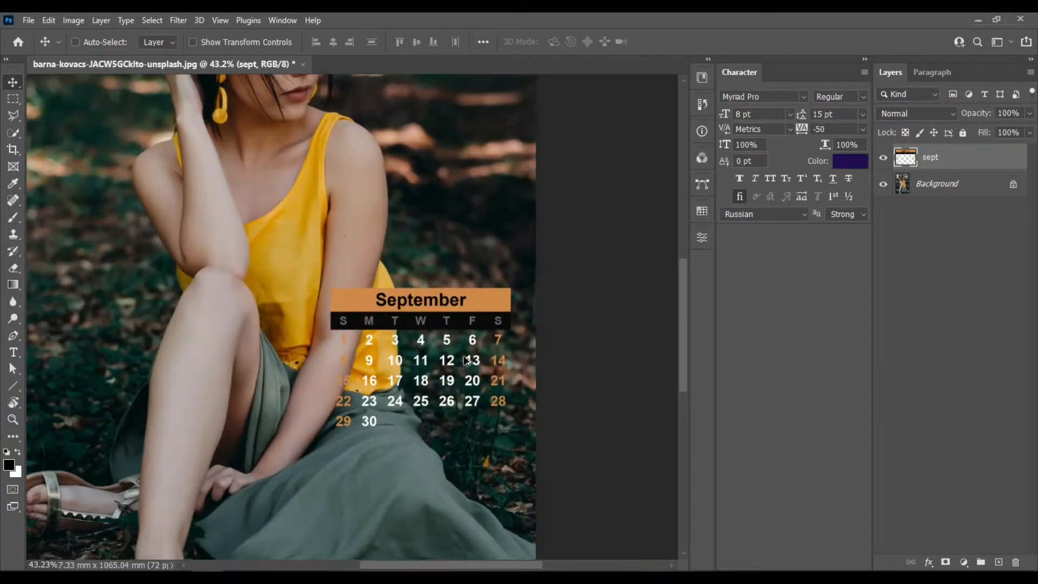
{"action": "scroll", "coordinate": [467, 361], "scroll_direction": "up", "scroll_amount": 1}
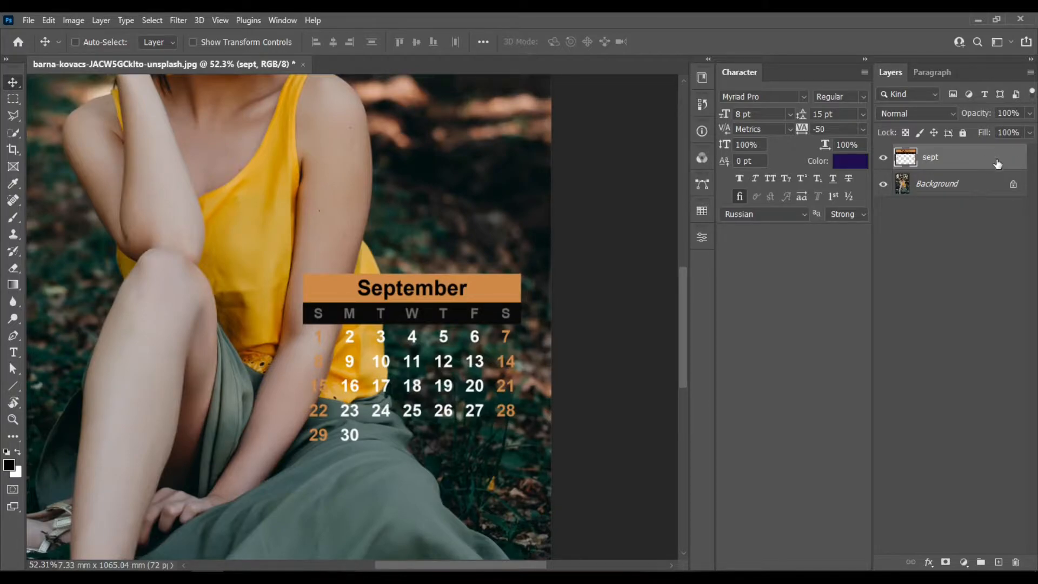
{"action": "left_click_drag", "start_coordinate": [452, 317], "coordinate": [426, 434]}
{"action": "scroll", "coordinate": [440, 378], "scroll_direction": "down", "scroll_amount": 3}
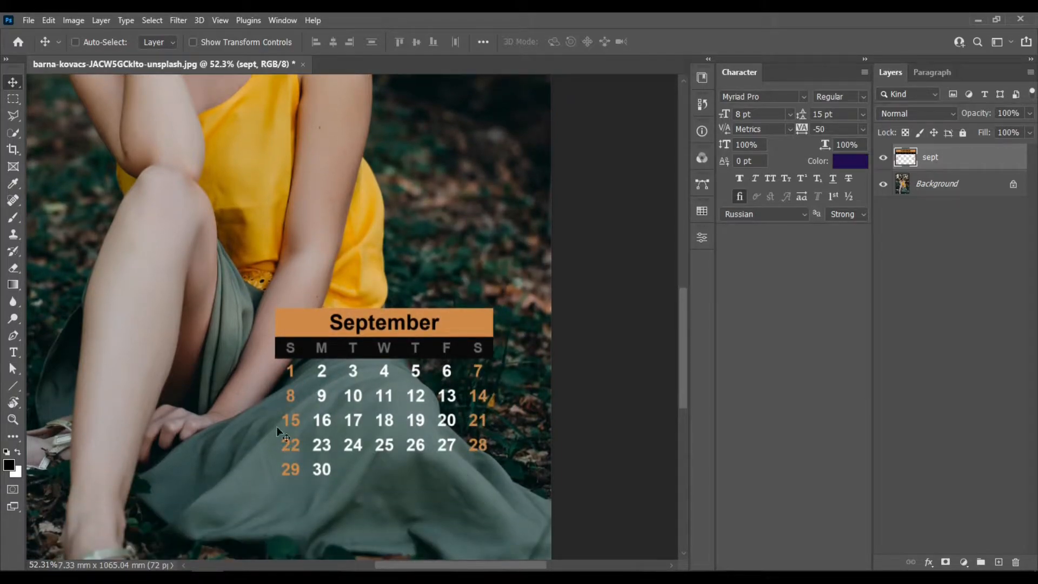
Add a Hue/Saturation adjustment layer clipped to the sept layer and set its hue to +24
{"action": "left_click", "coordinate": [964, 563]}
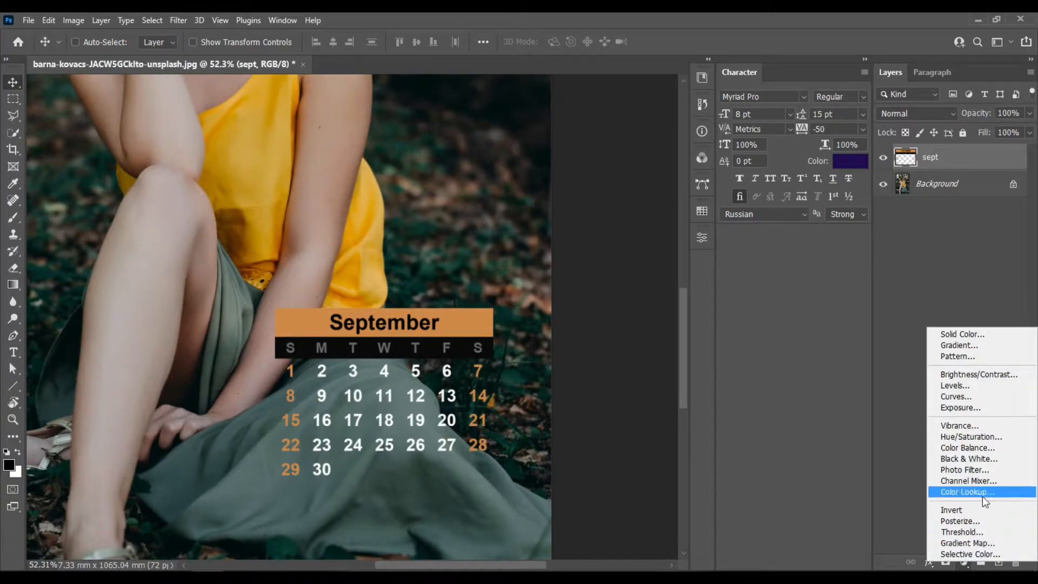
{"action": "left_click", "coordinate": [1006, 436]}
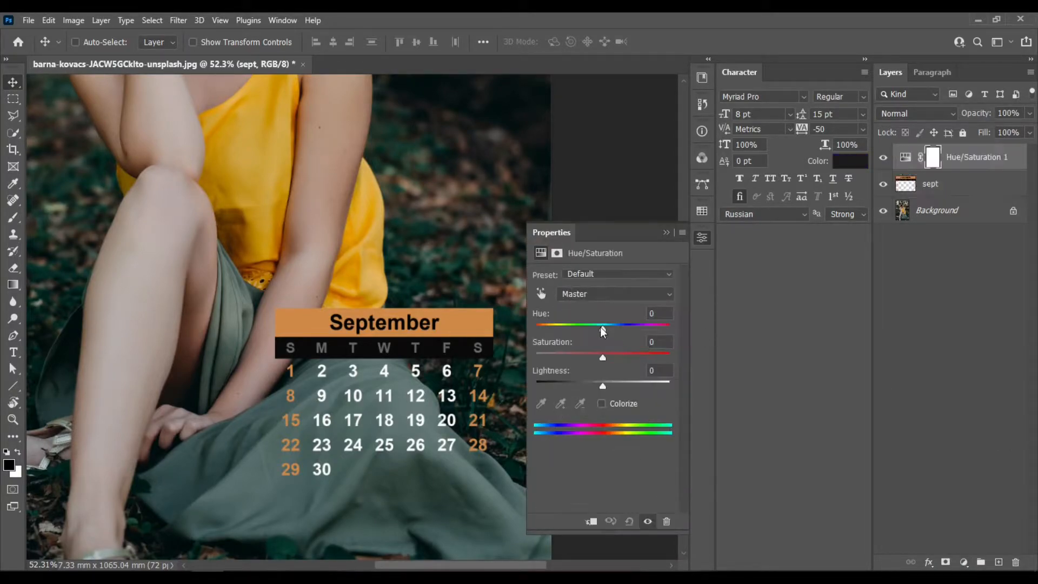
{"action": "left_click_drag", "start_coordinate": [608, 329], "coordinate": [624, 331]}
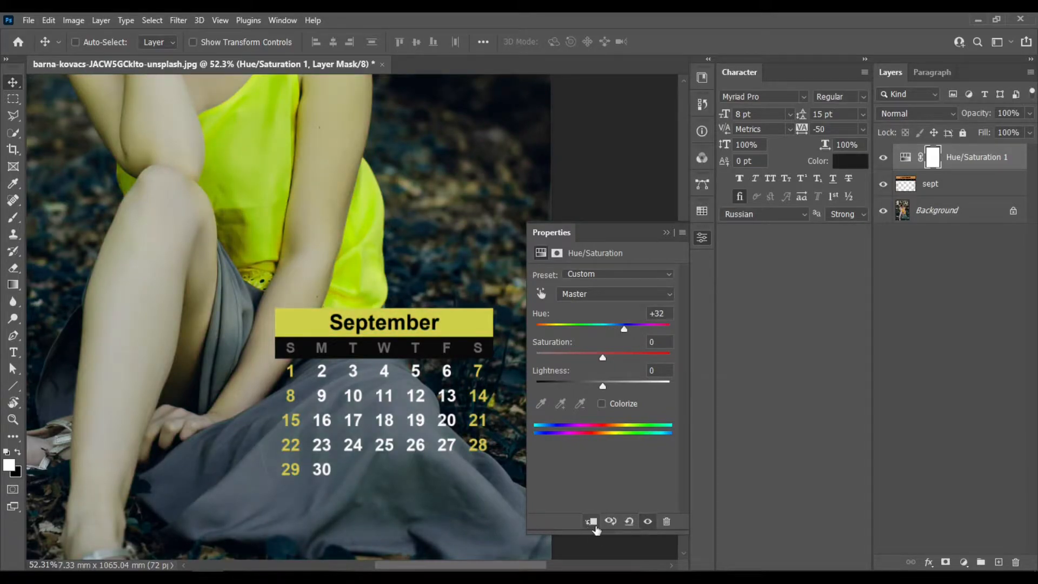
{"action": "left_click", "coordinate": [592, 522]}
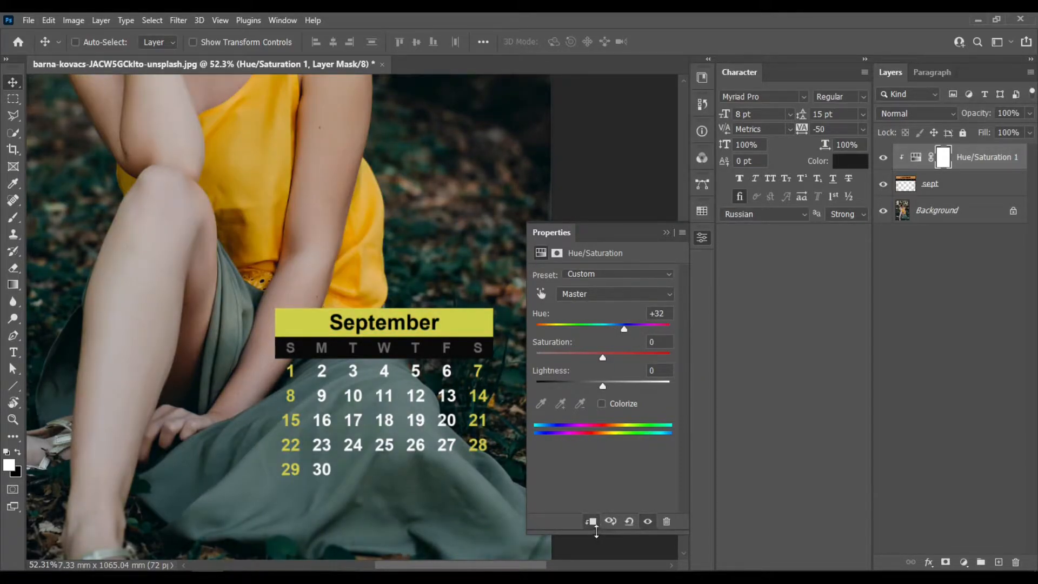
{"action": "mouse_move", "coordinate": [628, 328]}
{"action": "left_mouse_down"}
{"action": "mouse_move", "coordinate": [653, 326]}
{"action": "mouse_move", "coordinate": [566, 332]}
{"action": "mouse_move", "coordinate": [619, 333]}
{"action": "left_mouse_up"}
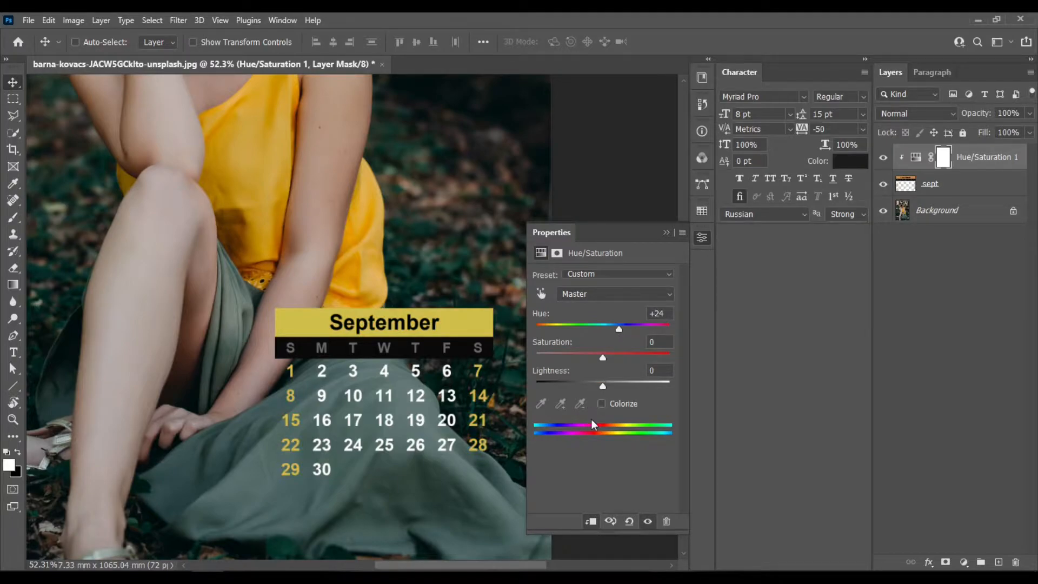
Colorize the September calendar yellow with hue 52 and saturation 100 in the Hue/Saturation adjustment
{"action": "left_click", "coordinate": [601, 403]}
{"action": "left_click_drag", "start_coordinate": [545, 331], "coordinate": [654, 353]}
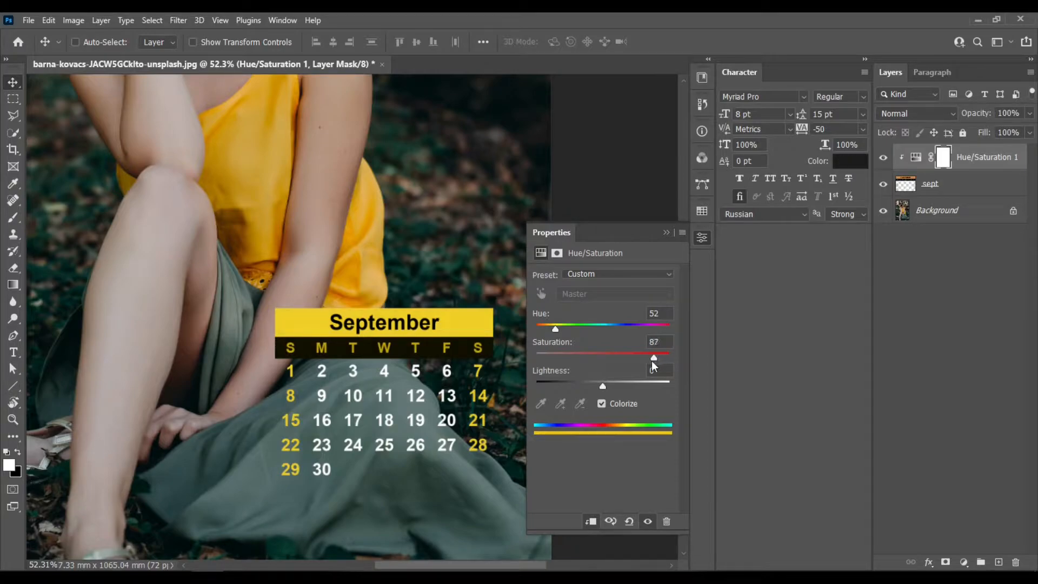
{"action": "left_click_drag", "start_coordinate": [658, 361], "coordinate": [682, 361]}
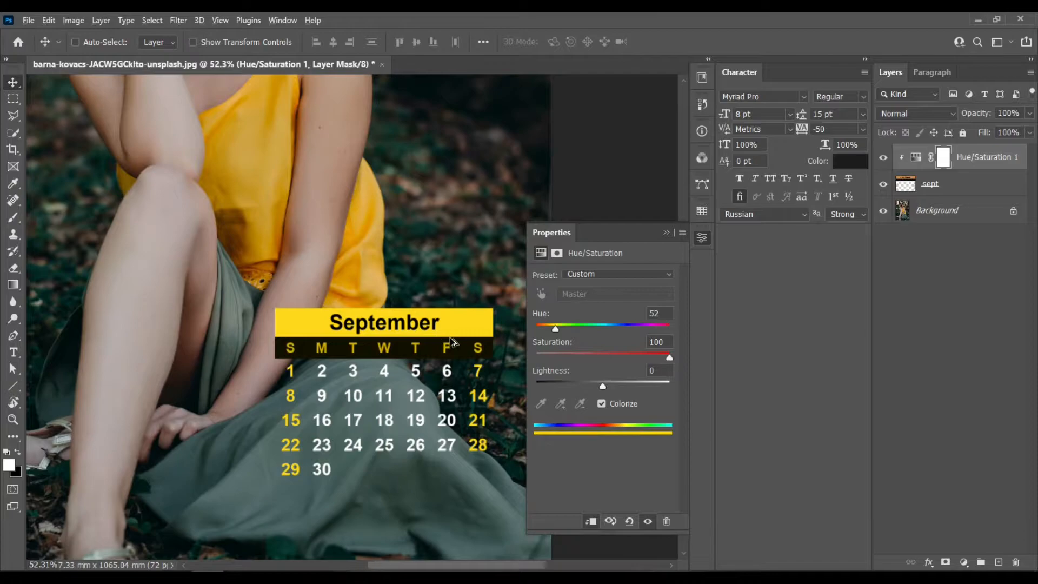
{"action": "scroll", "coordinate": [450, 340], "scroll_direction": "down", "scroll_amount": 5}
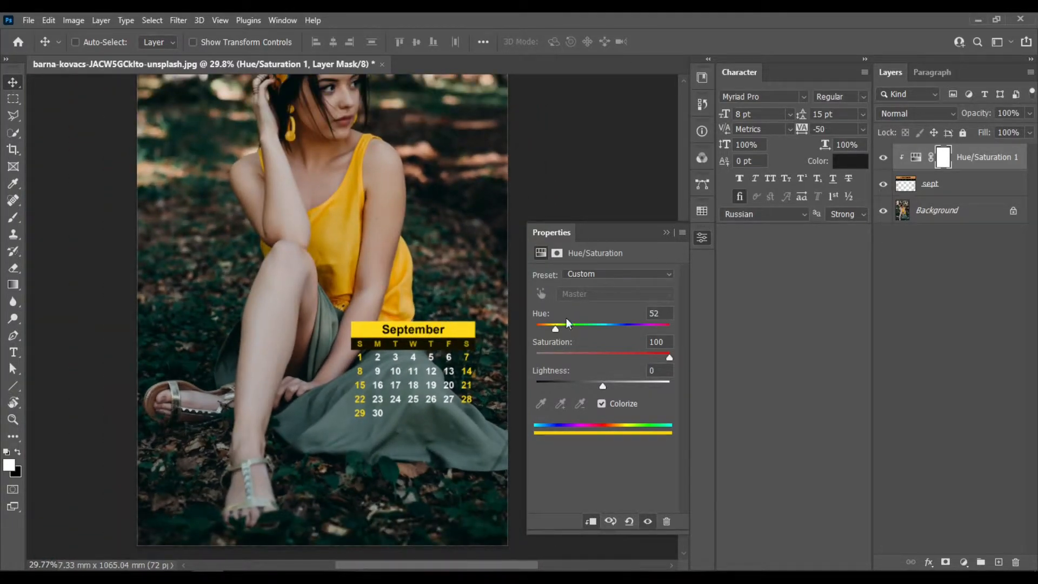
Group the sept layer and its Hue/Saturation adjustment as "month" and give the group a yellow colour label
{"action": "left_click", "coordinate": [987, 190]}
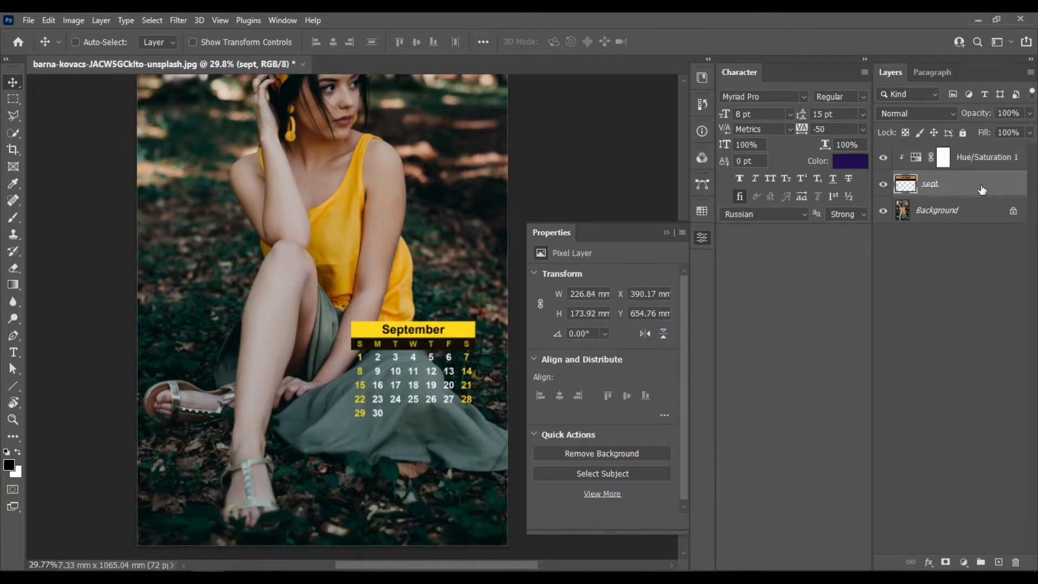
{"action": "left_click", "coordinate": [997, 162], "text": "ctrl"}
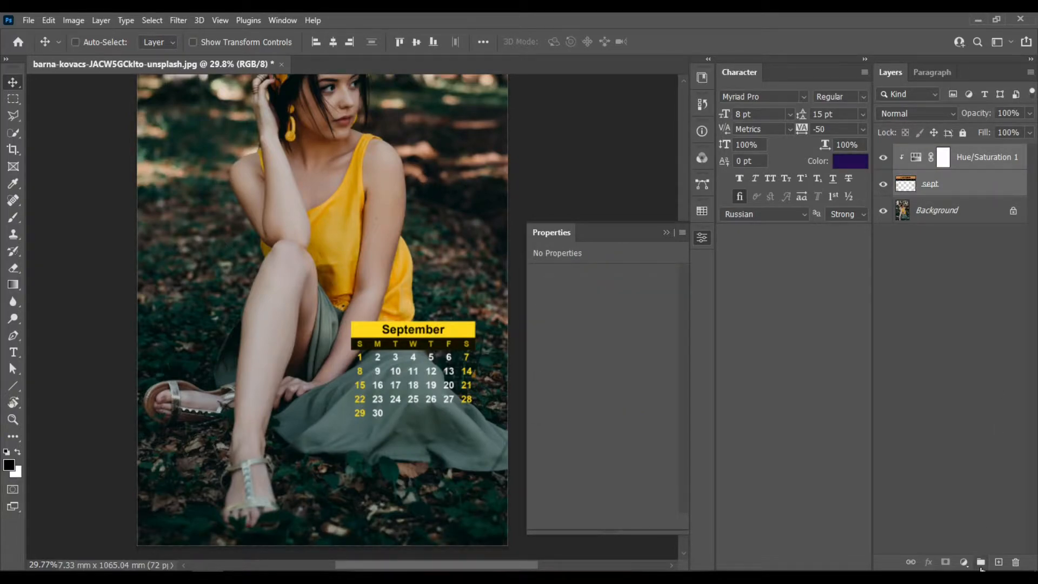
{"action": "left_click", "coordinate": [981, 562]}
{"action": "double_click", "coordinate": [932, 154]}
{"action": "type", "text": "month"}
{"action": "key", "text": "Return"}
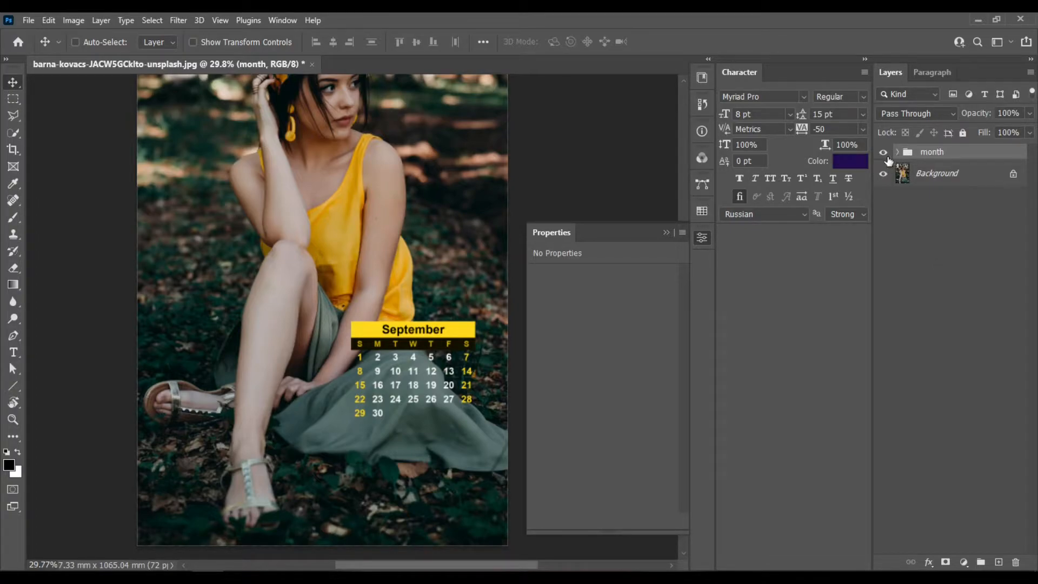
{"action": "right_click", "coordinate": [887, 157]}
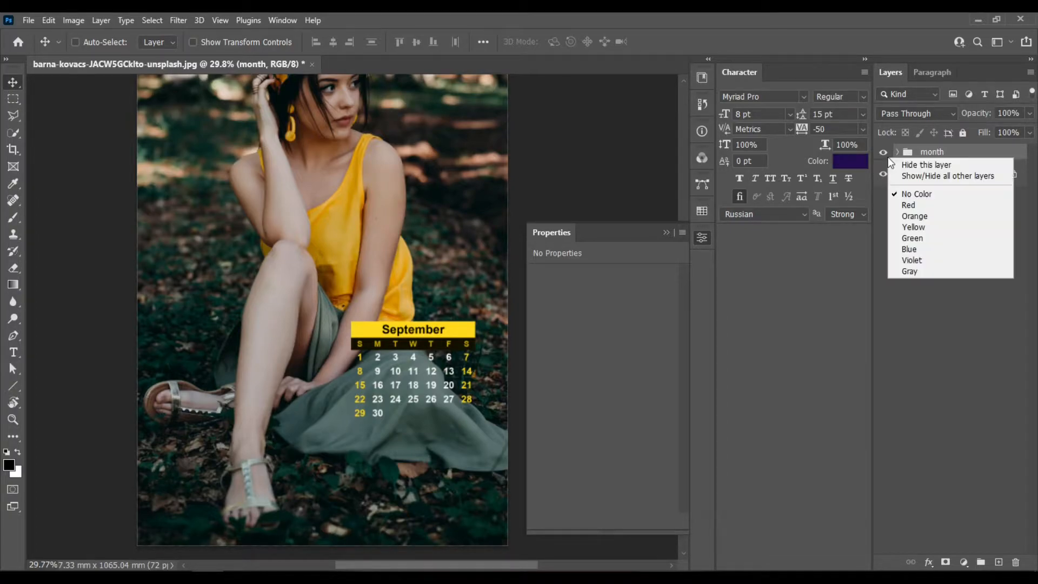
{"action": "left_click", "coordinate": [924, 229]}
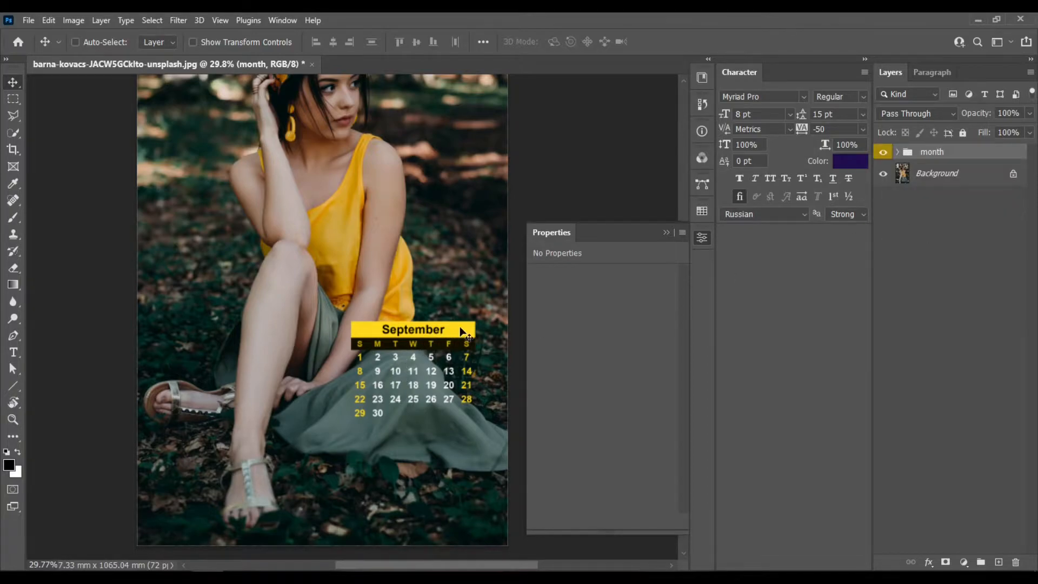
Move the month group's calendar down onto the woman's foot at the hem of her skirt
{"action": "left_click_drag", "start_coordinate": [463, 329], "coordinate": [300, 407]}
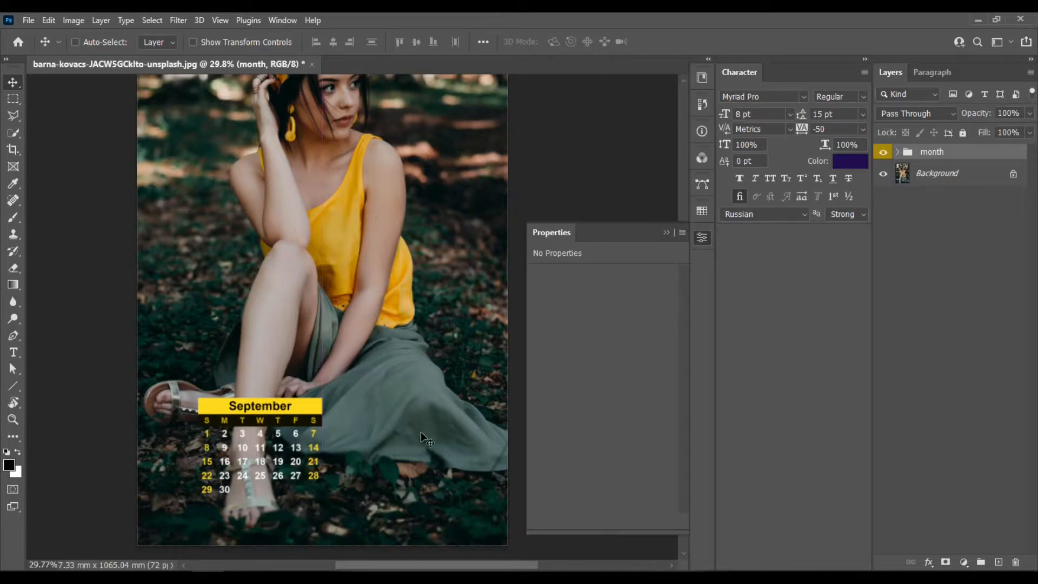
{"action": "scroll", "coordinate": [423, 438], "scroll_direction": "up", "scroll_amount": 2}
{"action": "scroll", "coordinate": [422, 439], "scroll_direction": "down", "scroll_amount": 1}
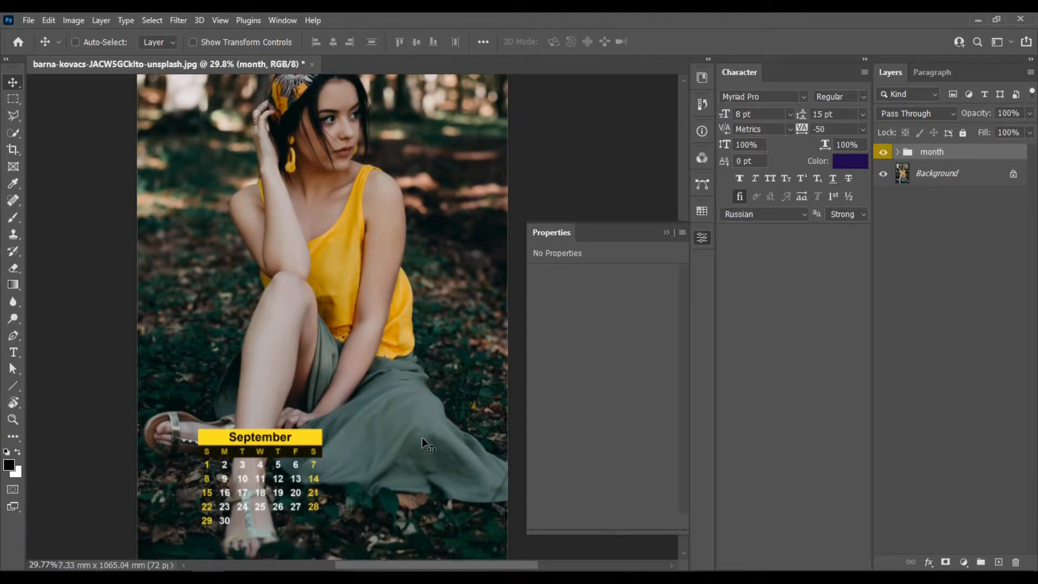
{"action": "scroll", "coordinate": [423, 438], "scroll_direction": "down", "scroll_amount": 1}
{"action": "scroll", "coordinate": [422, 438], "scroll_direction": "up", "scroll_amount": 1}
Set up the Type tool with a 39 pt font size and white text colour ffffff
{"action": "left_click", "coordinate": [17, 353]}
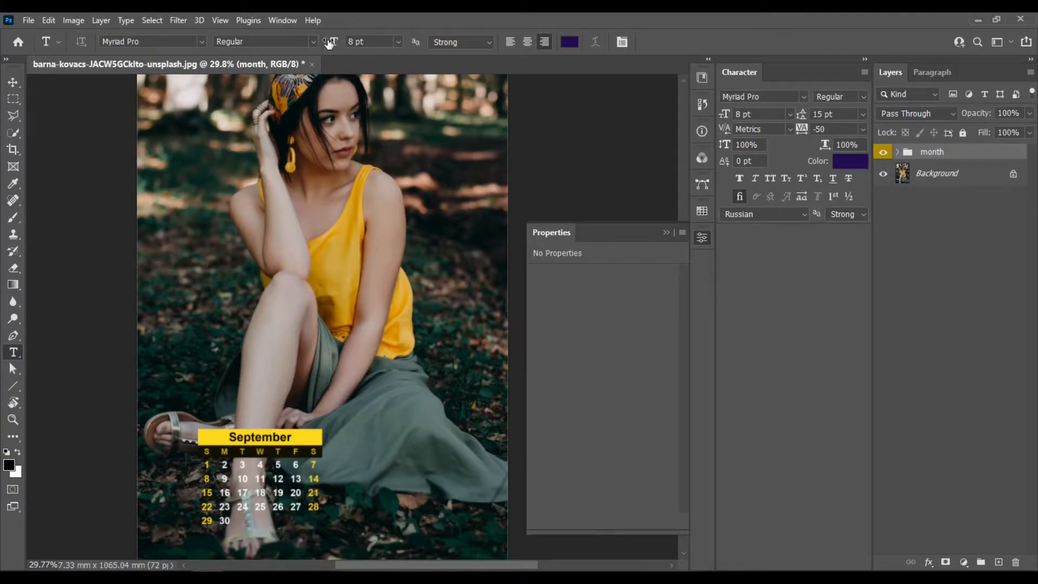
{"action": "left_click_drag", "start_coordinate": [328, 43], "coordinate": [347, 48]}
{"action": "left_click", "coordinate": [570, 41]}
{"action": "left_click_drag", "start_coordinate": [391, 131], "coordinate": [538, 167]}
{"action": "type", "text": "ffffff"}
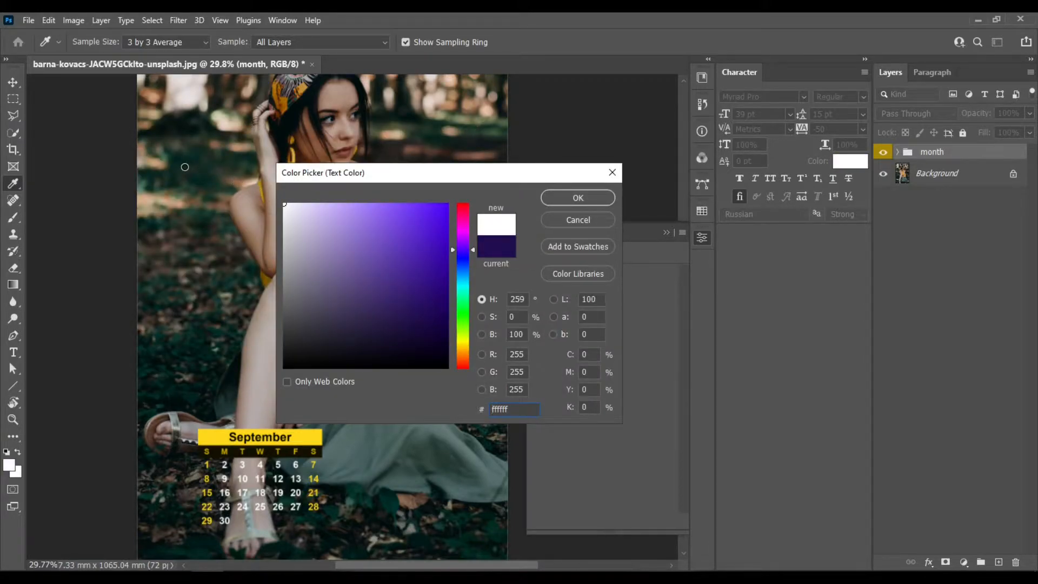
{"action": "left_click", "coordinate": [597, 200]}
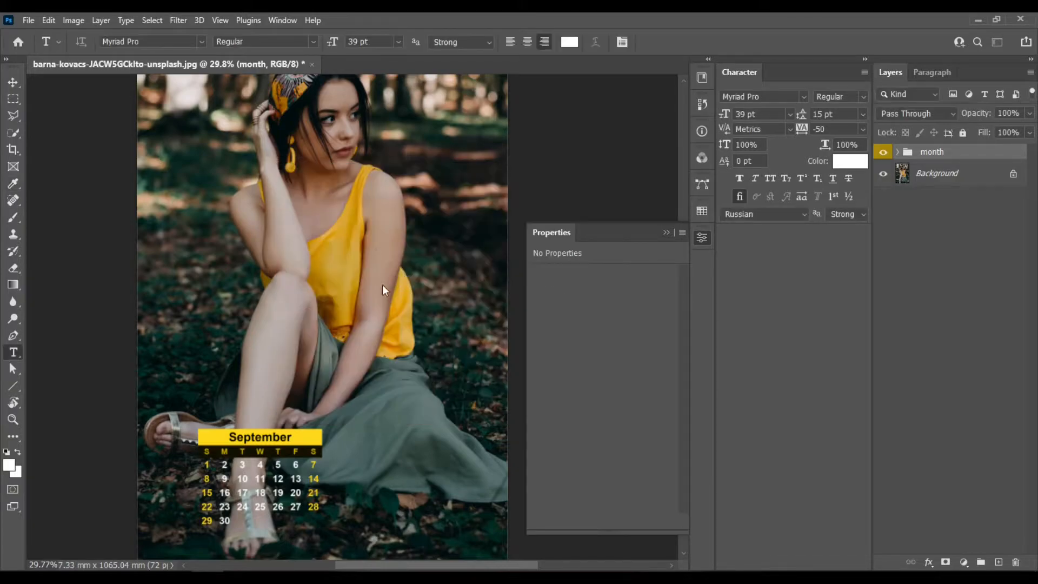
Add the text "september" at 83 pt and place it on the dark background beside the woman's shoulder
{"action": "left_click", "coordinate": [194, 319]}
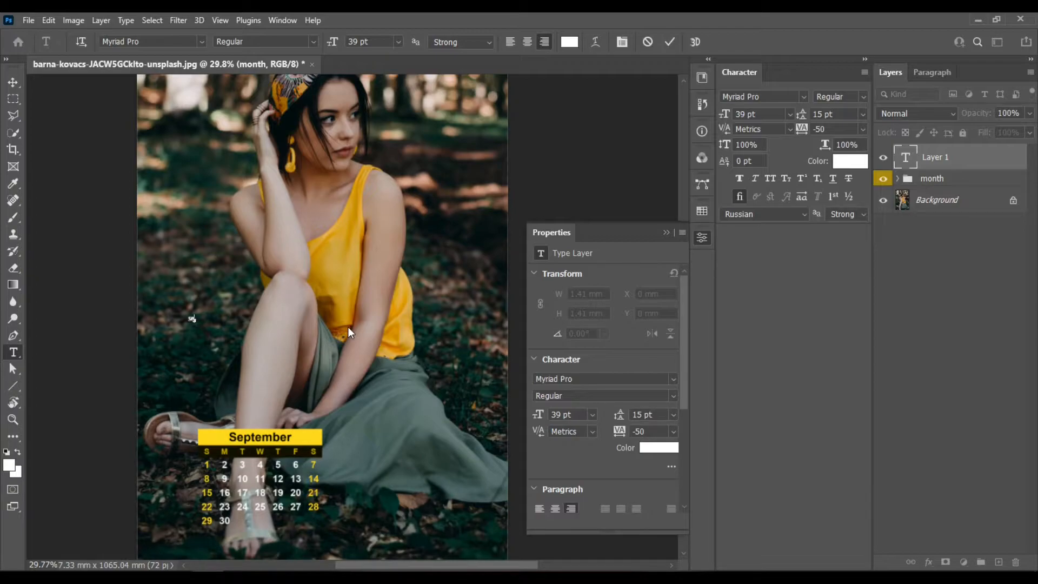
{"action": "type", "text": "september"}
{"action": "key", "text": "ctrl+Return"}
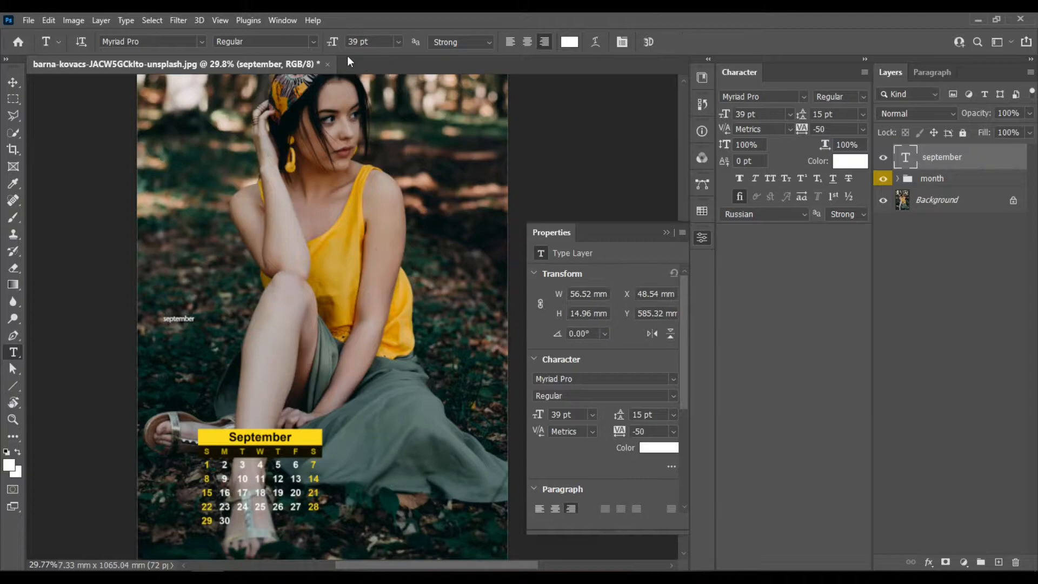
{"action": "left_click_drag", "start_coordinate": [333, 43], "coordinate": [361, 33]}
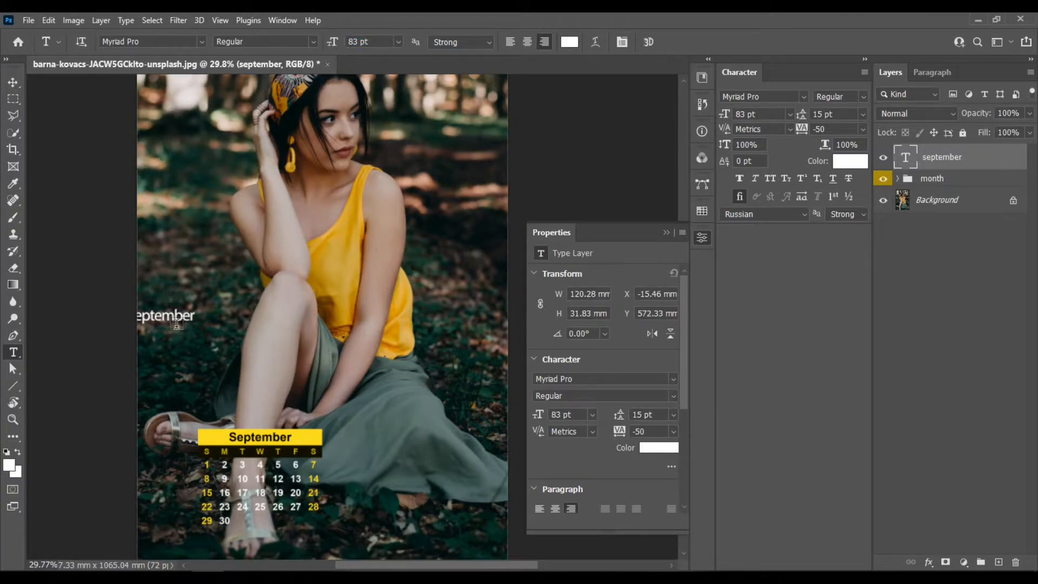
{"action": "left_click_drag", "start_coordinate": [223, 307], "coordinate": [498, 201]}
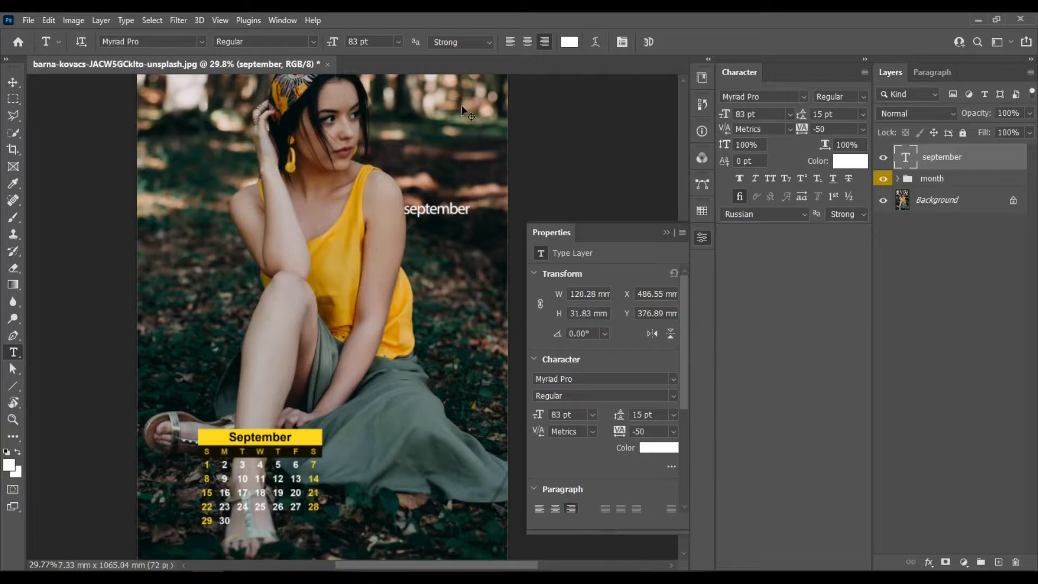
Rotate the september text -90° and scale it to about 434% so it runs vertically beside the woman
{"action": "key", "text": "ctrl+t"}
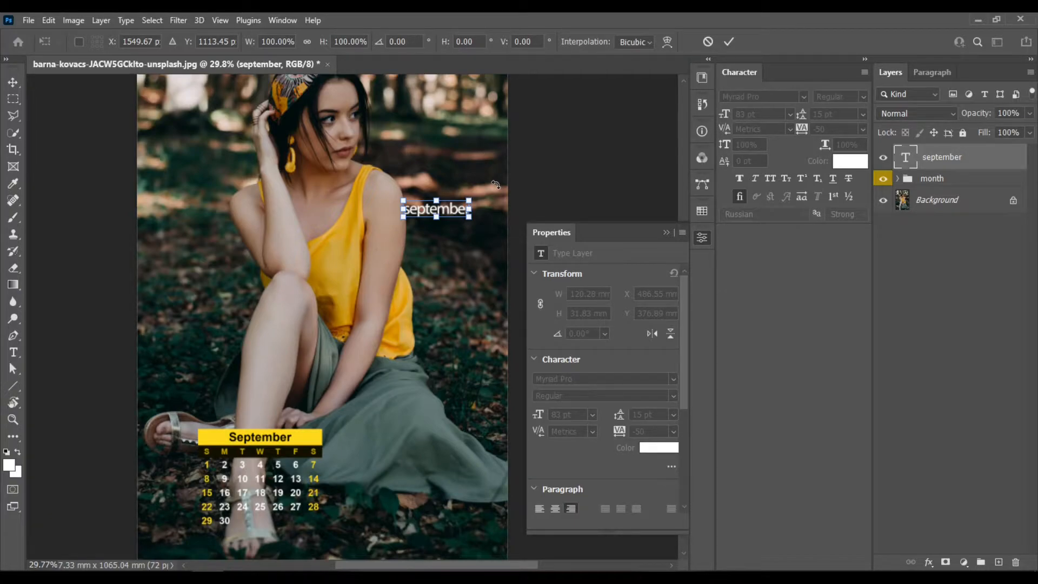
{"action": "left_click_drag", "start_coordinate": [494, 184], "coordinate": [408, 127]}
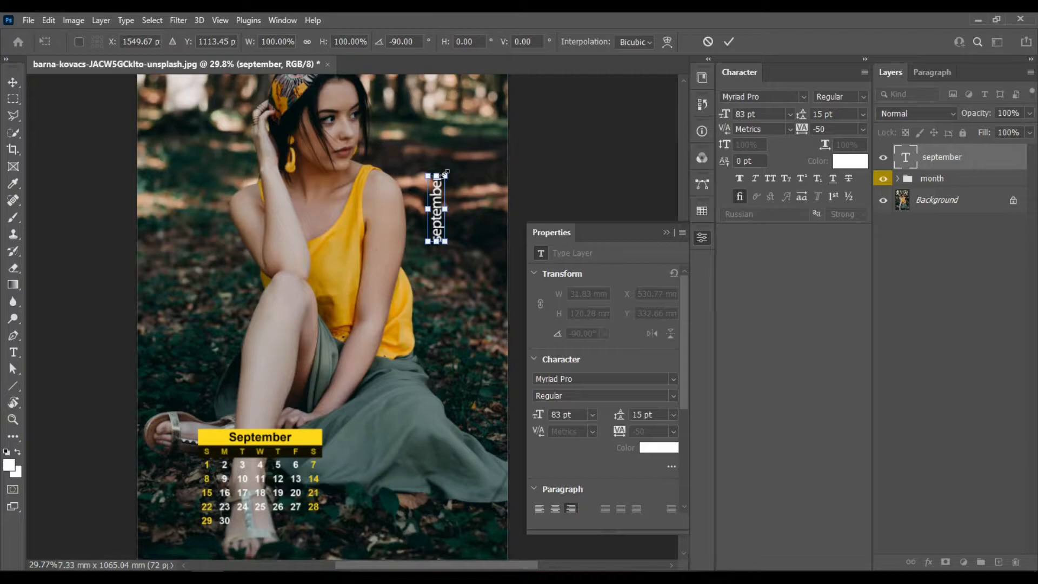
{"action": "left_click_drag", "start_coordinate": [445, 173], "coordinate": [481, 138]}
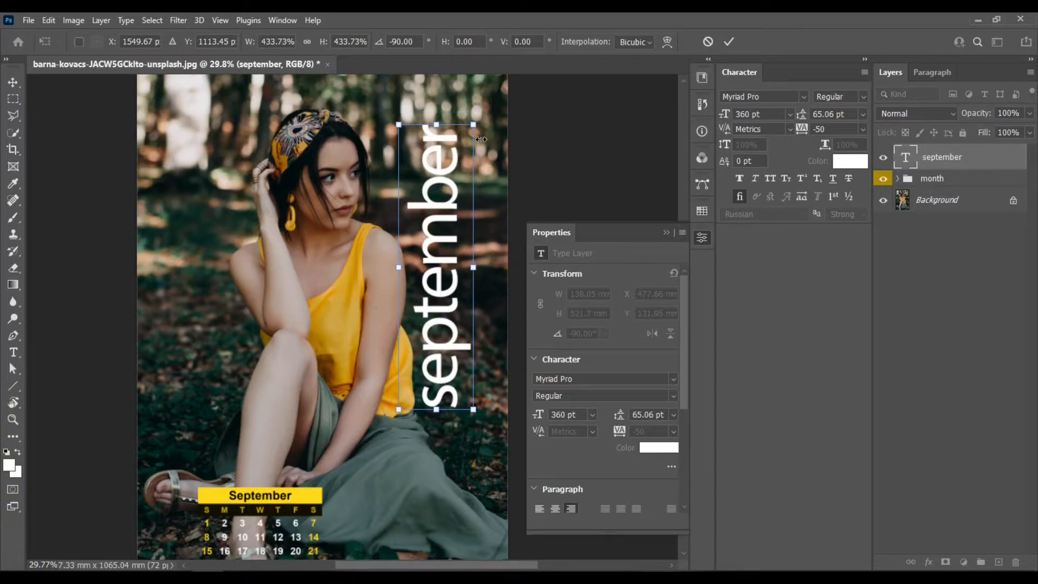
{"action": "left_click", "coordinate": [729, 43]}
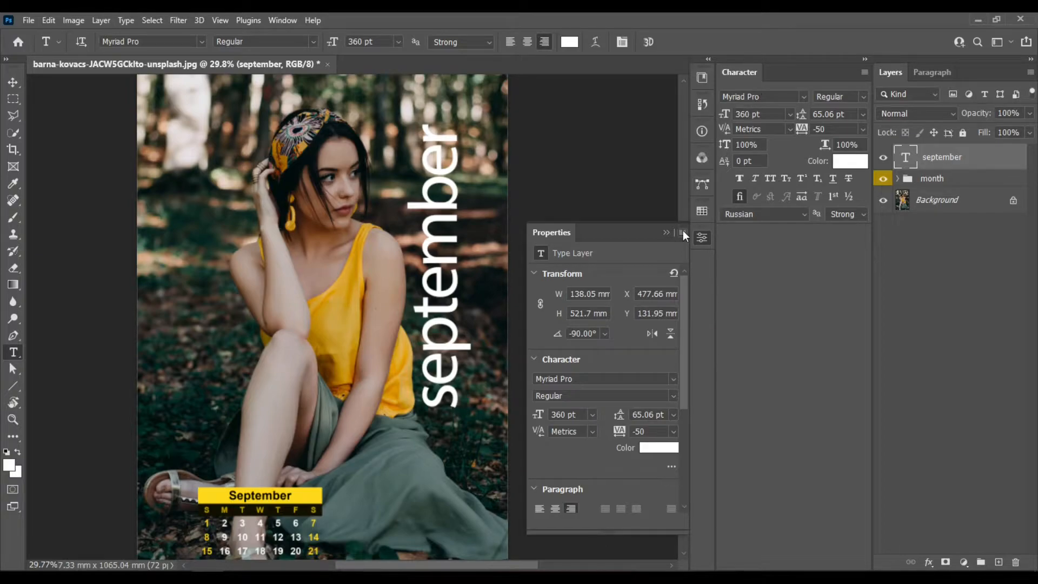
{"action": "left_click", "coordinate": [668, 232]}
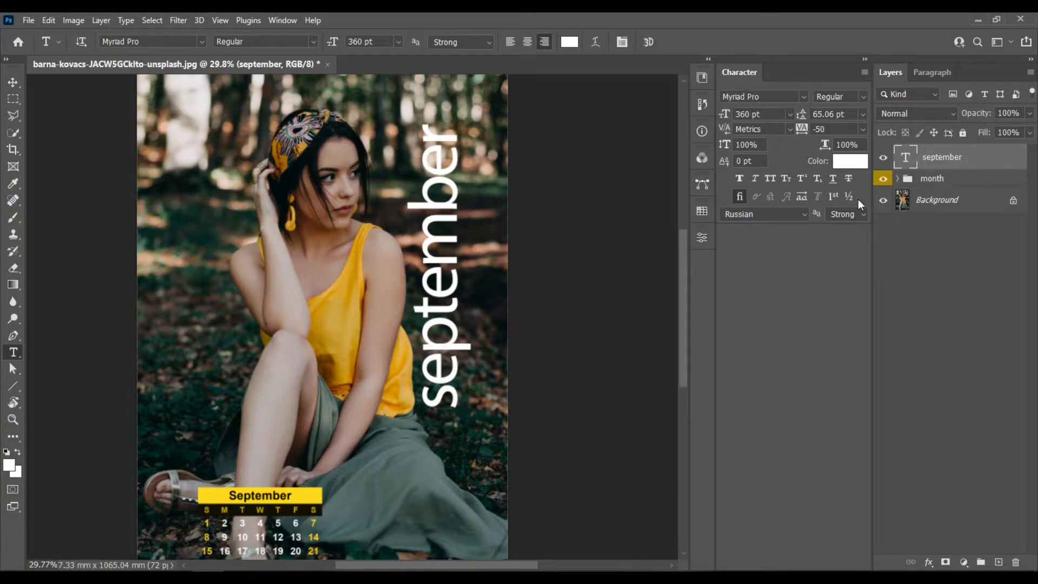
Set the september text to all caps in the Adobe font Bebas Neue, keeping the Regular style
{"action": "left_click", "coordinate": [770, 179]}
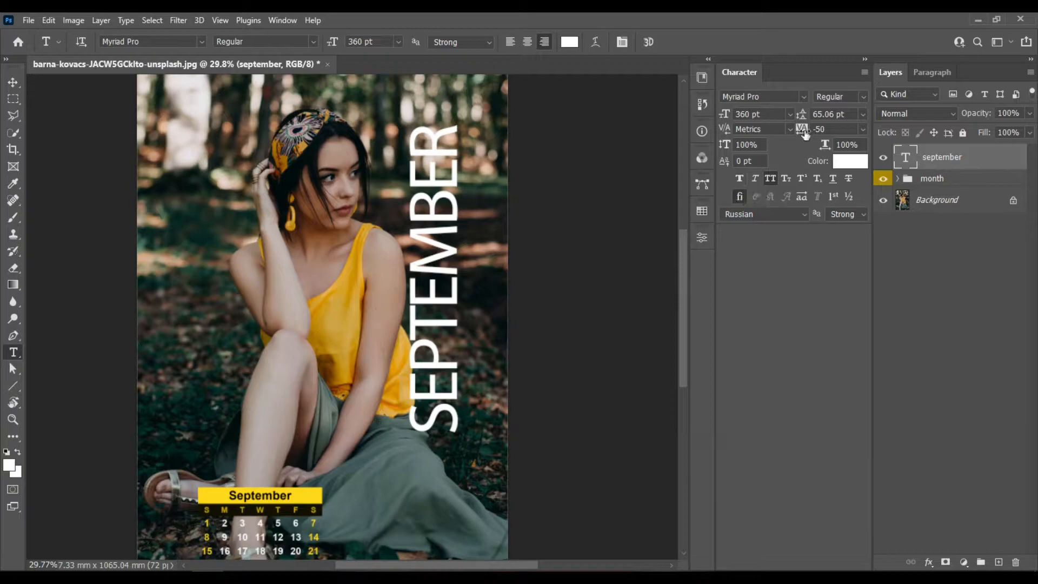
{"action": "left_click", "coordinate": [804, 95]}
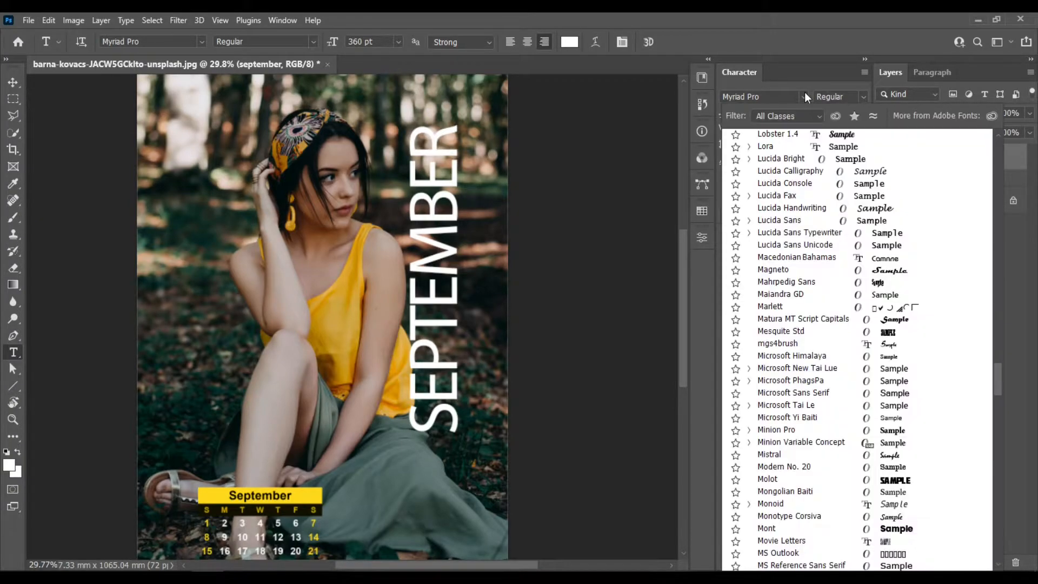
{"action": "left_click", "coordinate": [835, 116]}
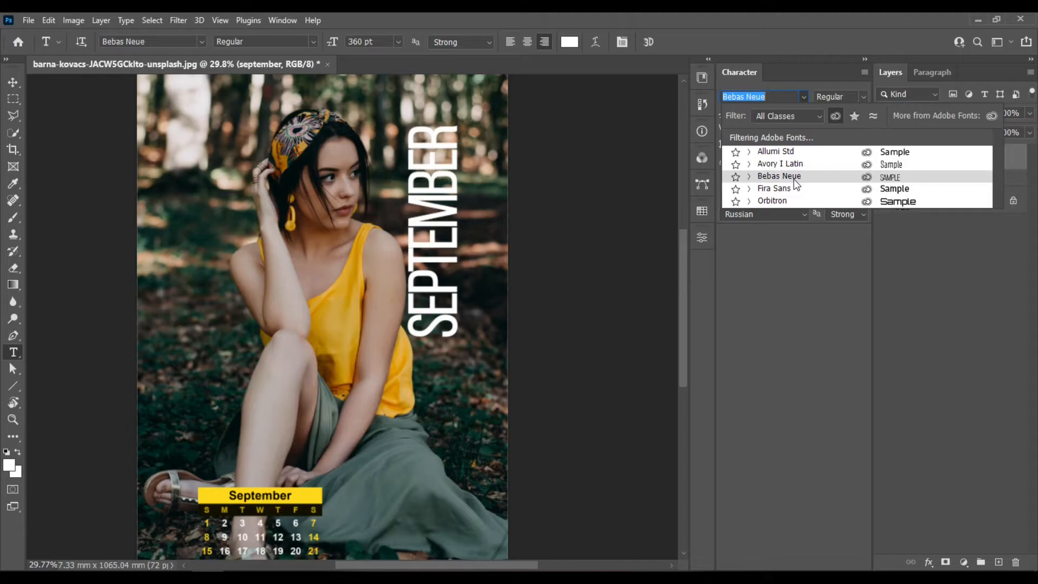
{"action": "left_click", "coordinate": [793, 177]}
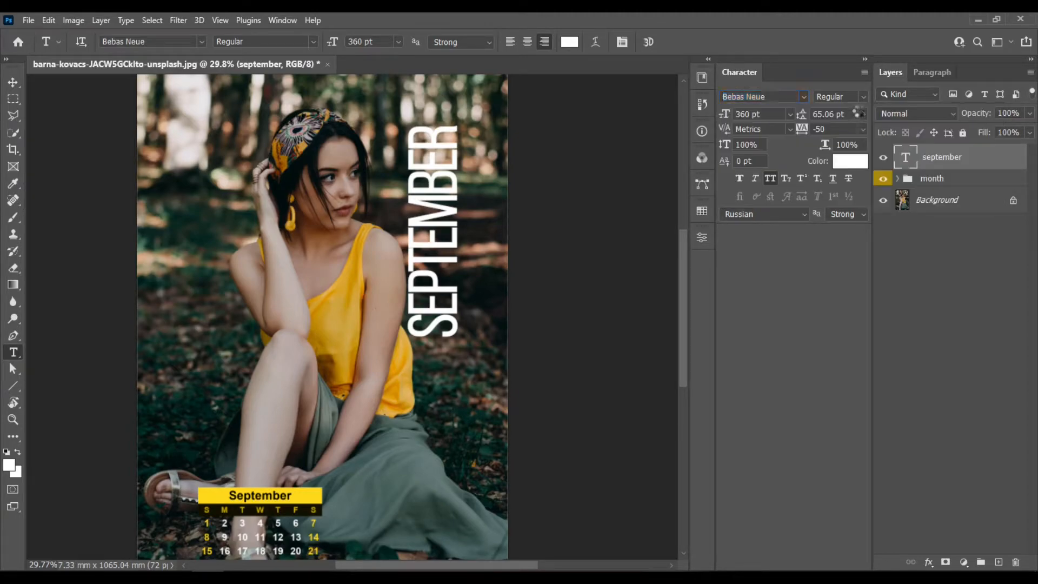
{"action": "left_click", "coordinate": [864, 96]}
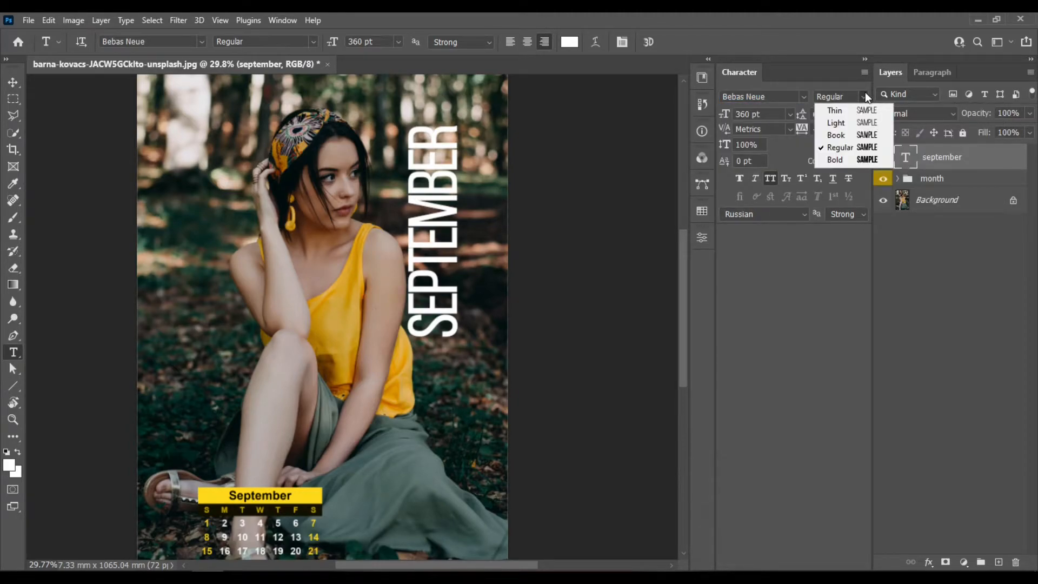
{"action": "left_click", "coordinate": [864, 94]}
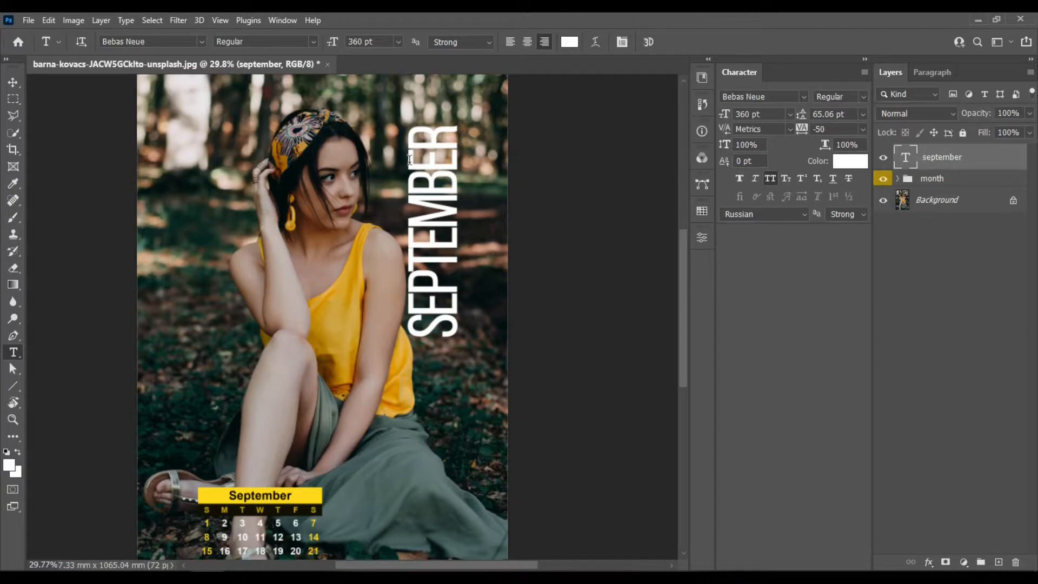
Move the vertical SEPTEMBER title down and inward so it overlaps the edge of the woman's arm and top
{"action": "left_click_drag", "start_coordinate": [438, 296], "coordinate": [427, 381]}
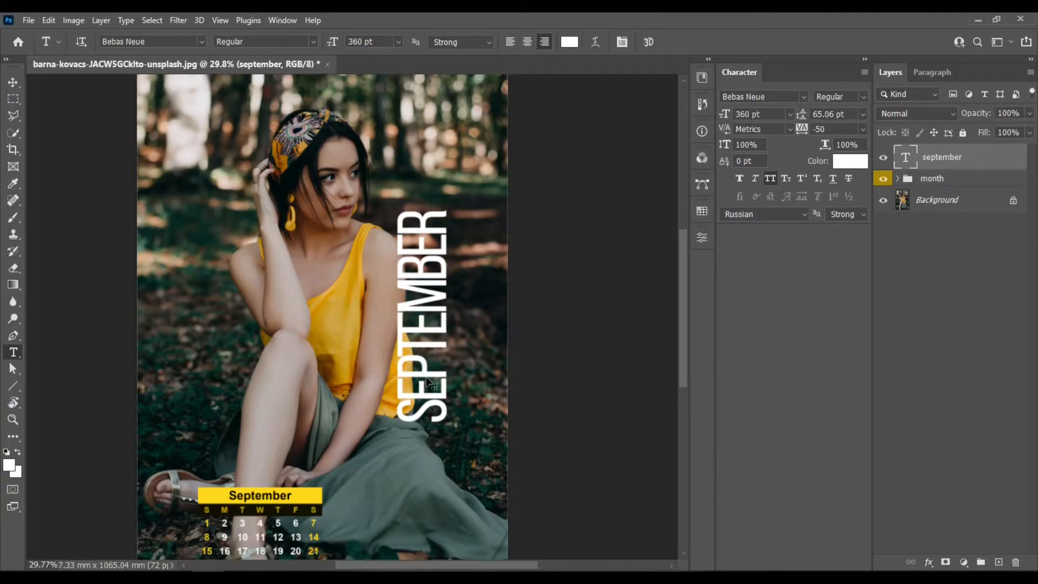
{"action": "left_click", "coordinate": [863, 97]}
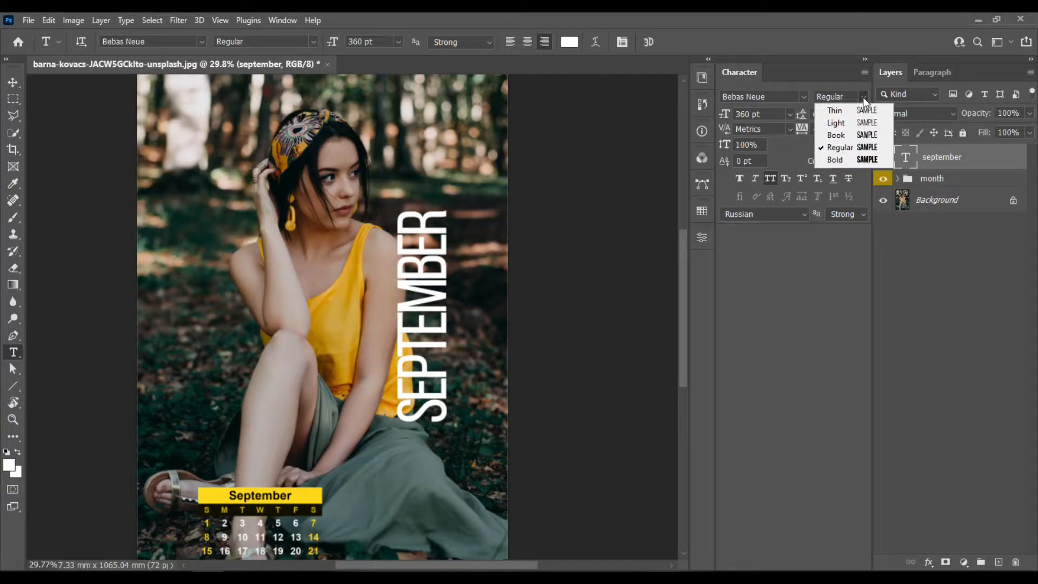
{"action": "left_click", "coordinate": [863, 97]}
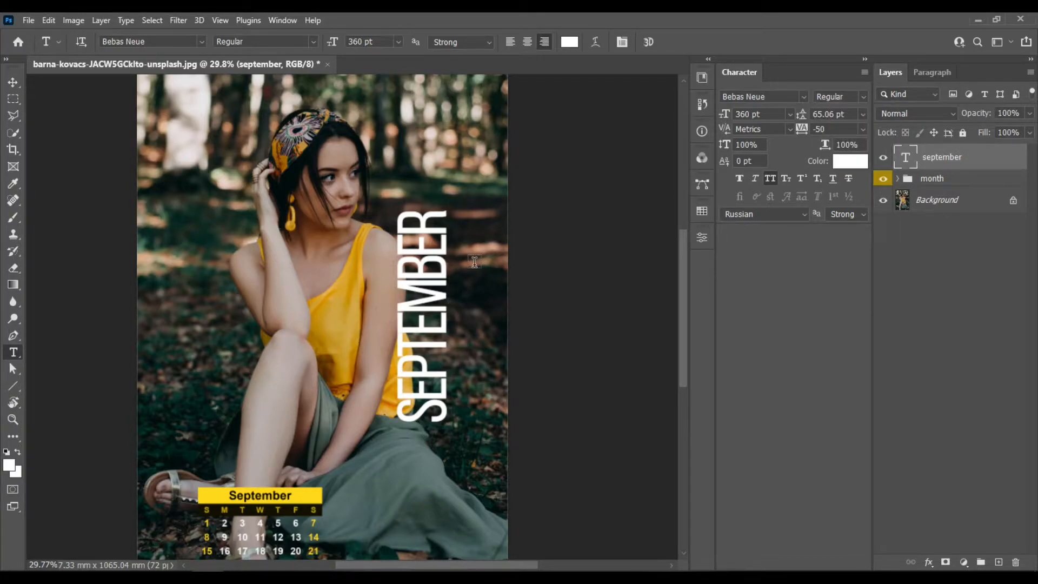
Duplicate the Background layer, rename the copy "pretty girl" and give it a violet colour label
{"action": "left_click", "coordinate": [934, 209]}
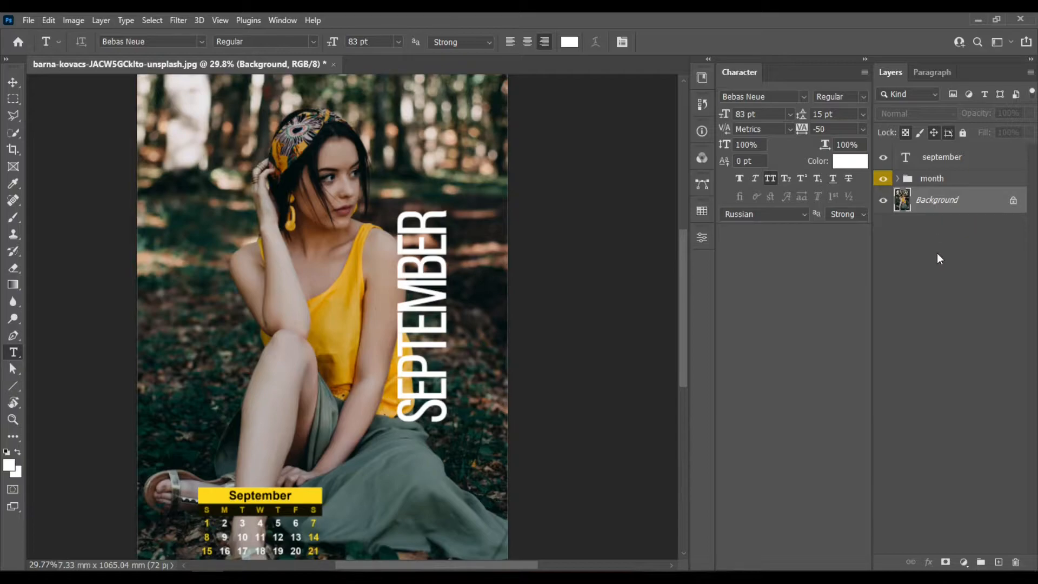
{"action": "key", "text": "ctrl+j"}
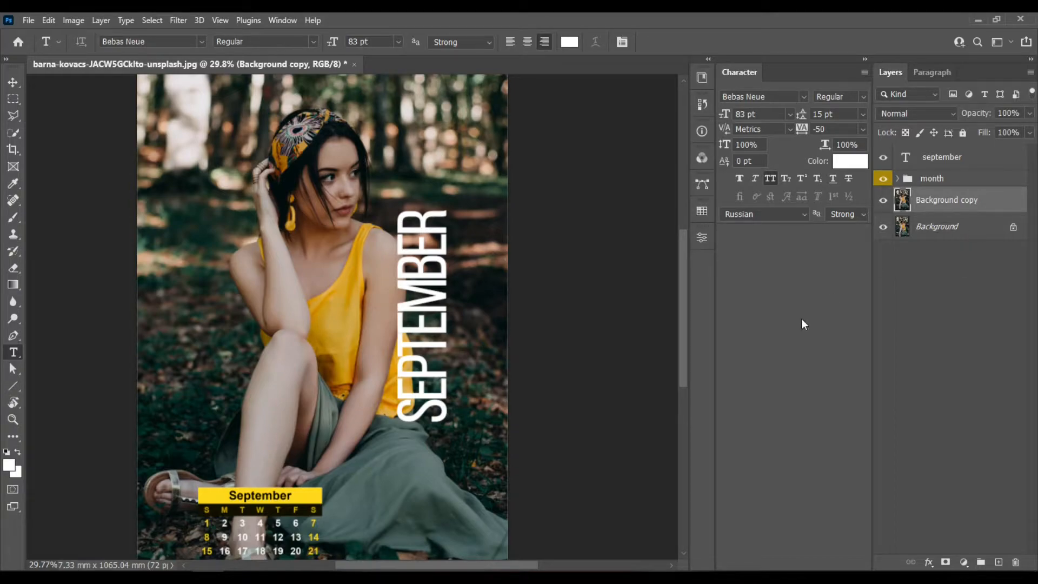
{"action": "double_click", "coordinate": [969, 200]}
{"action": "type", "text": "pretty girl"}
{"action": "key", "text": "Return"}
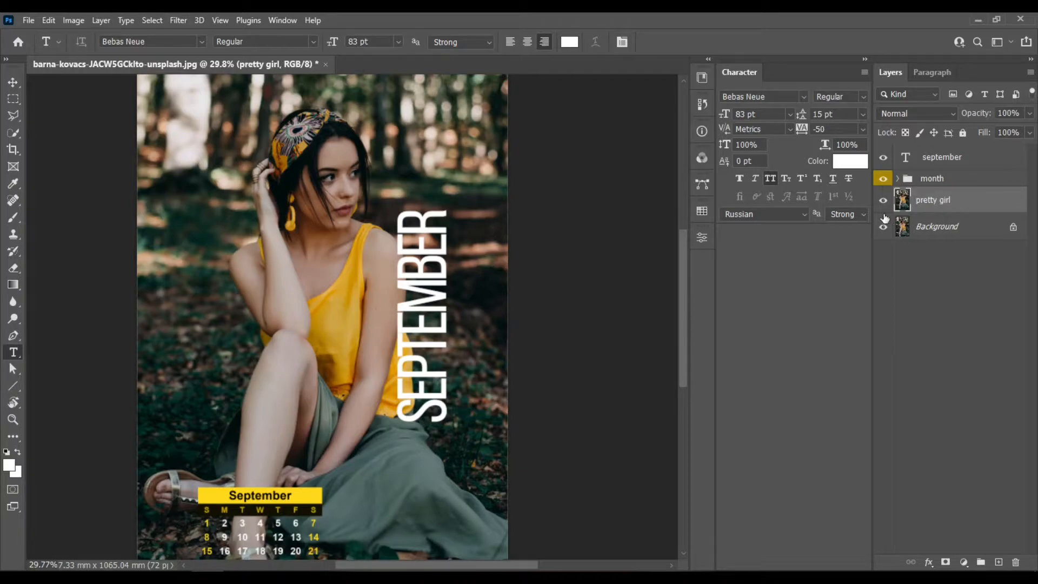
{"action": "right_click", "coordinate": [883, 209]}
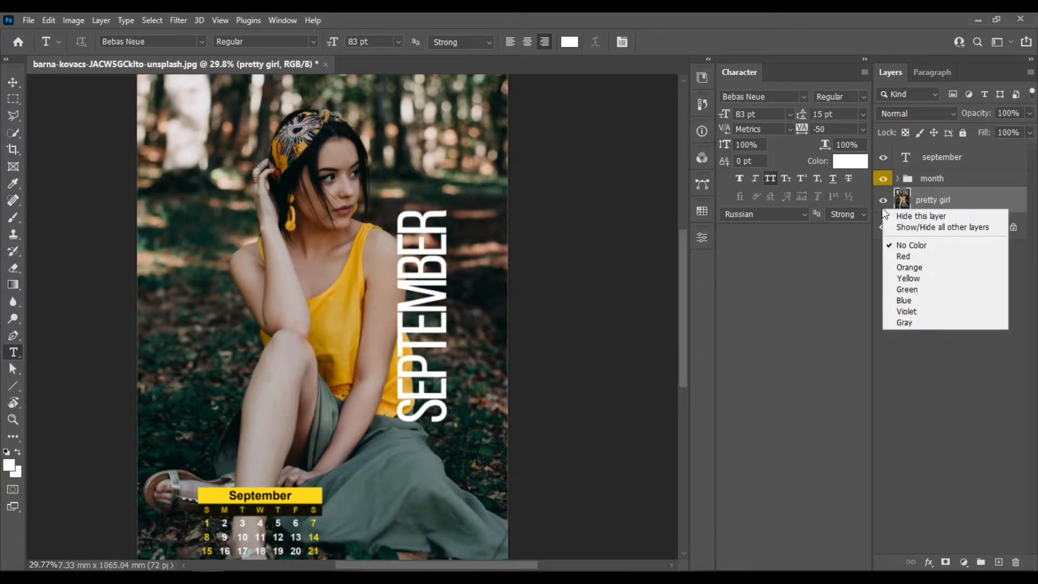
{"action": "left_click", "coordinate": [907, 314]}
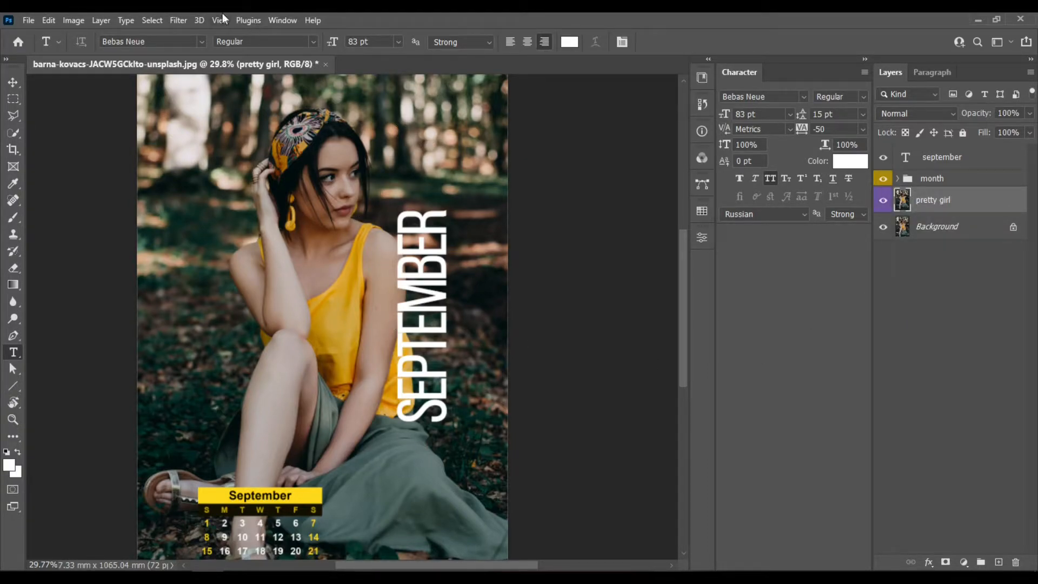
Select the woman on the pretty girl layer with the Select Subject command
{"action": "left_click", "coordinate": [152, 21]}
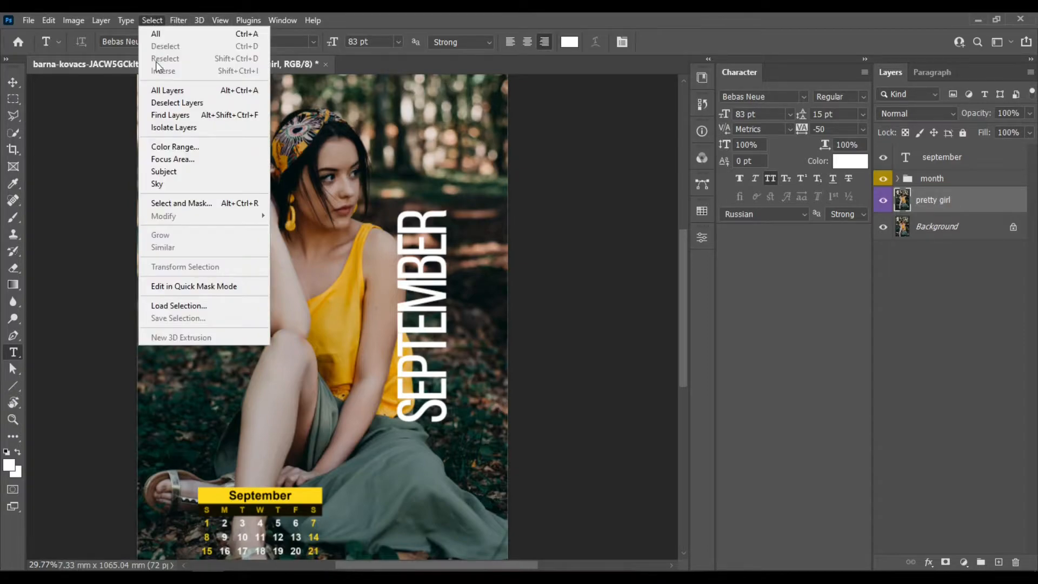
{"action": "left_click", "coordinate": [184, 172]}
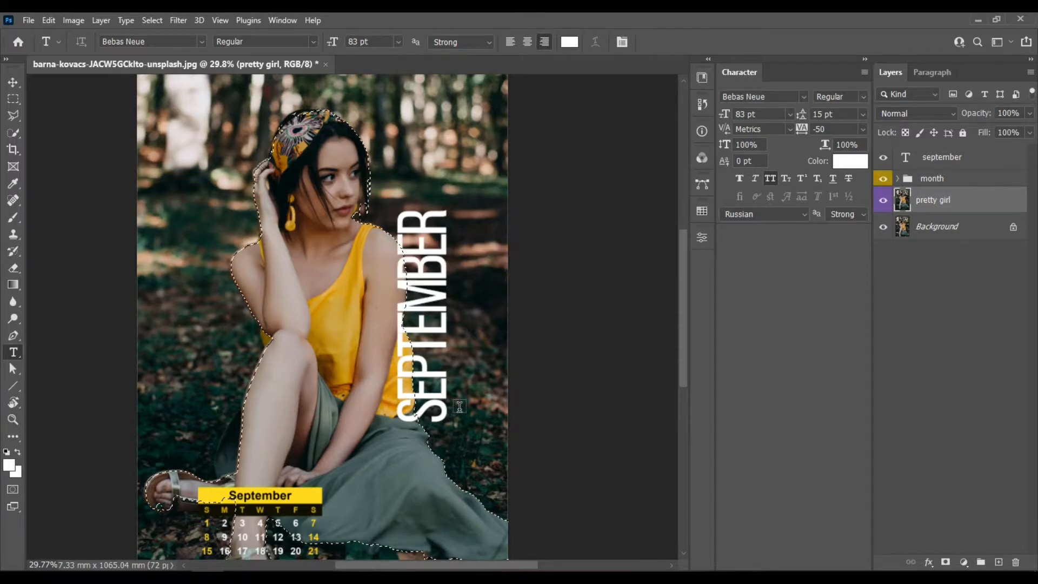
Add a layer mask to the september text from the woman's selection and invert it so she covers the overlapping letters
{"action": "scroll", "coordinate": [339, 308], "scroll_direction": "down", "scroll_amount": 3}
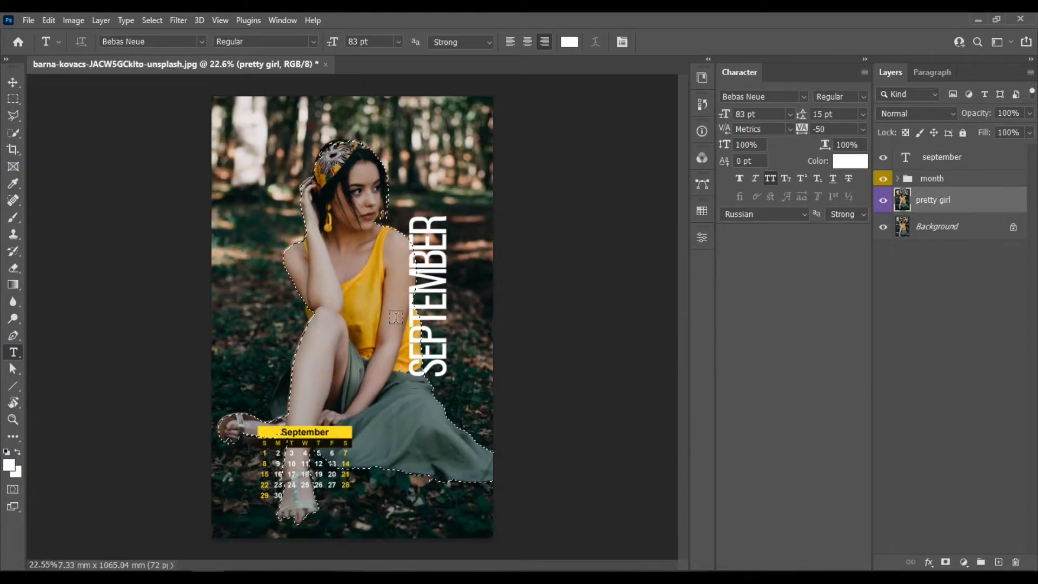
{"action": "scroll", "coordinate": [452, 358], "scroll_direction": "up", "scroll_amount": 1}
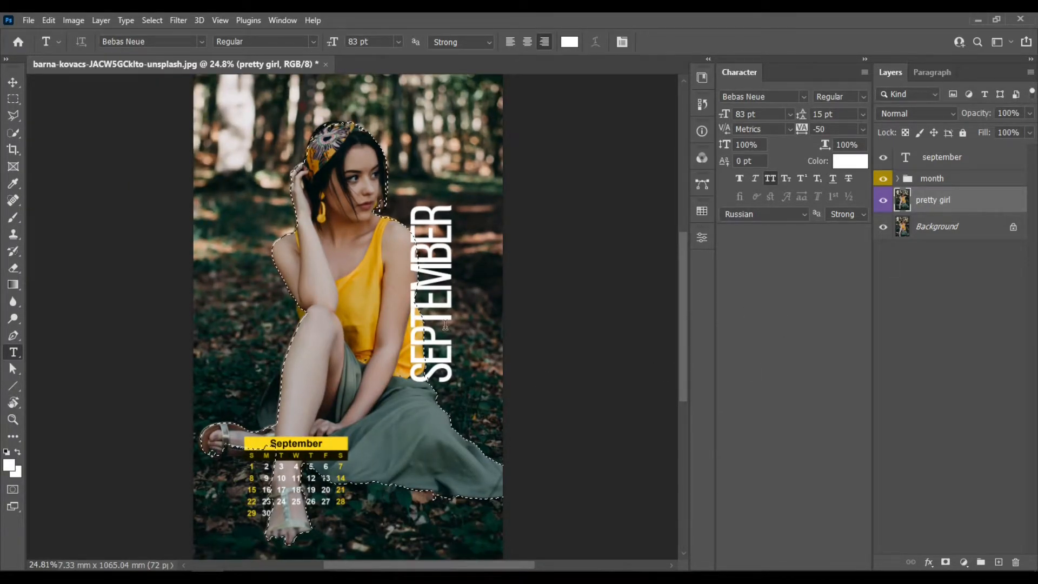
{"action": "scroll", "coordinate": [438, 303], "scroll_direction": "up", "scroll_amount": 2}
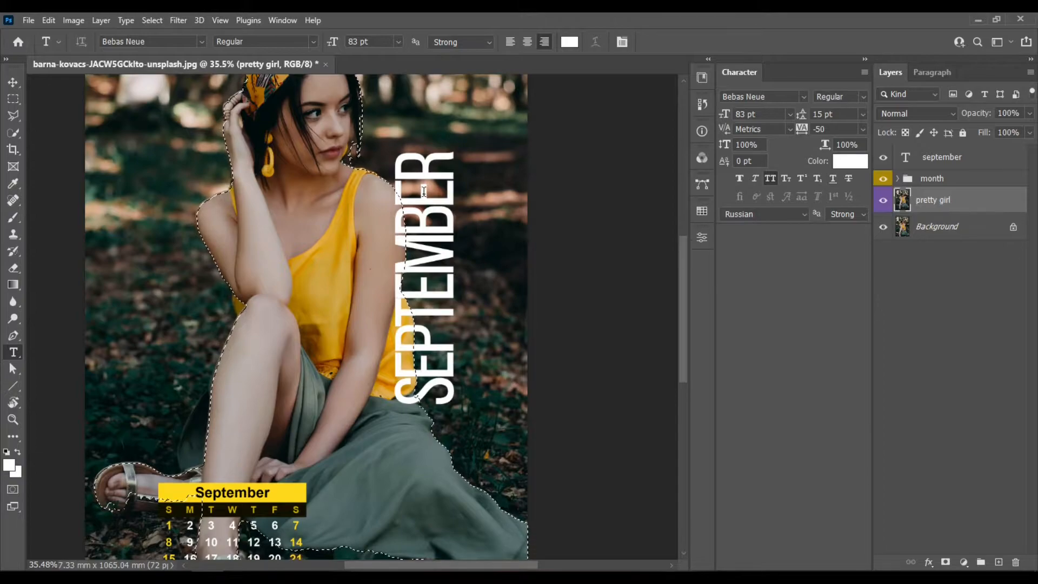
{"action": "scroll", "coordinate": [508, 249], "scroll_direction": "up", "scroll_amount": 1}
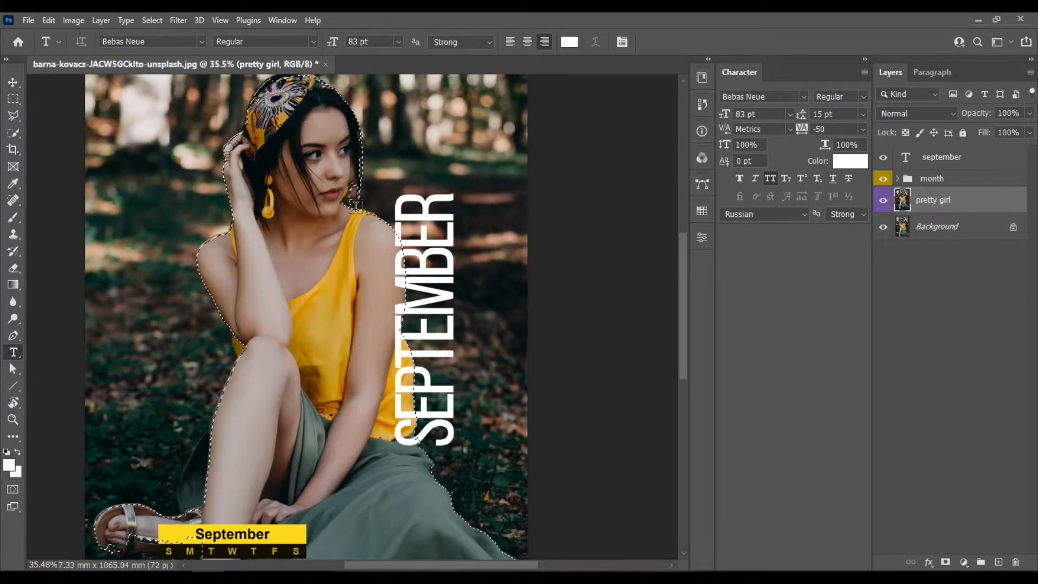
{"action": "scroll", "coordinate": [524, 381], "scroll_direction": "down", "scroll_amount": 1}
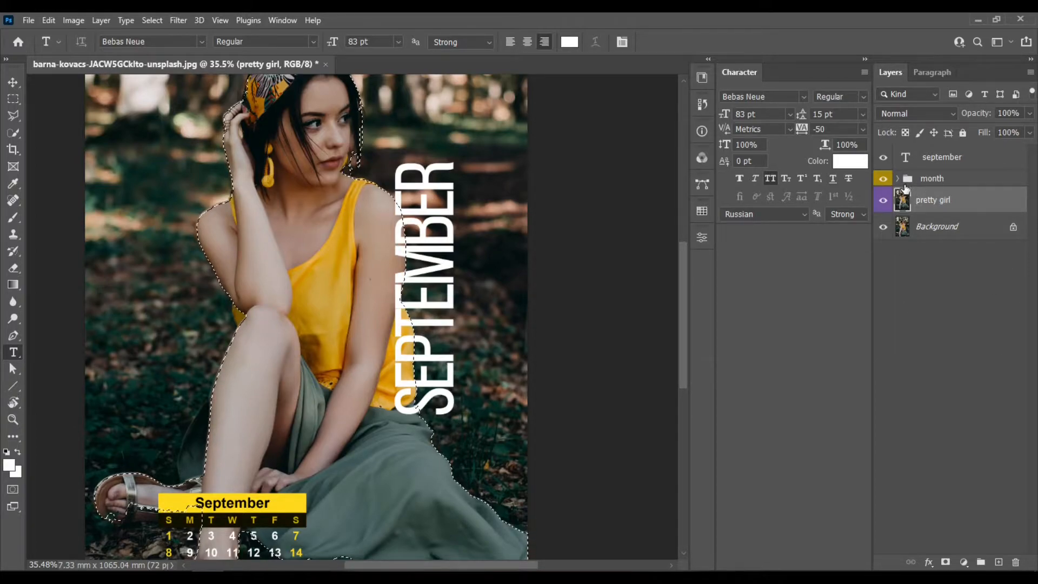
{"action": "left_click", "coordinate": [951, 161]}
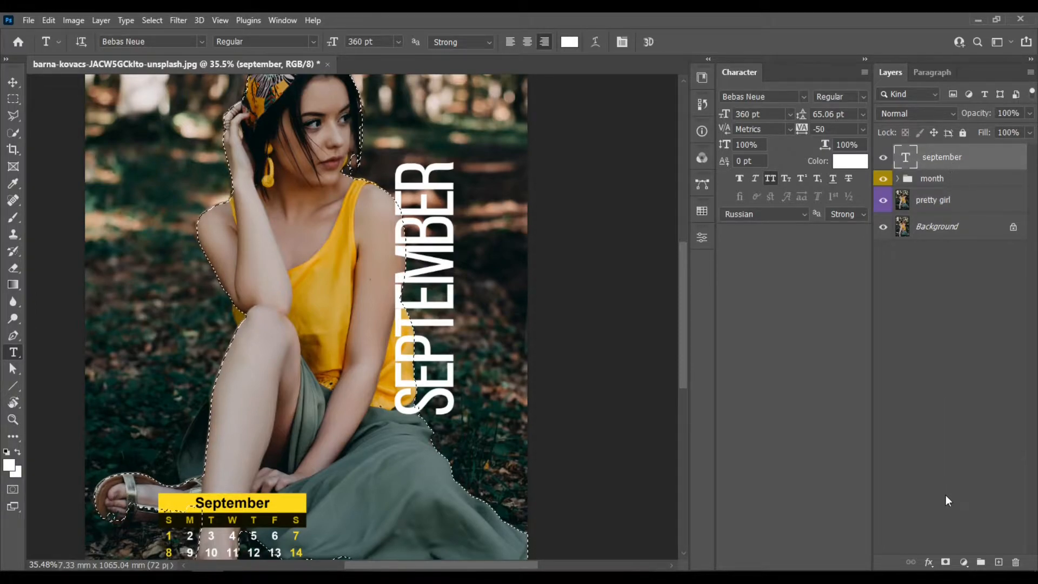
{"action": "left_click", "coordinate": [945, 564]}
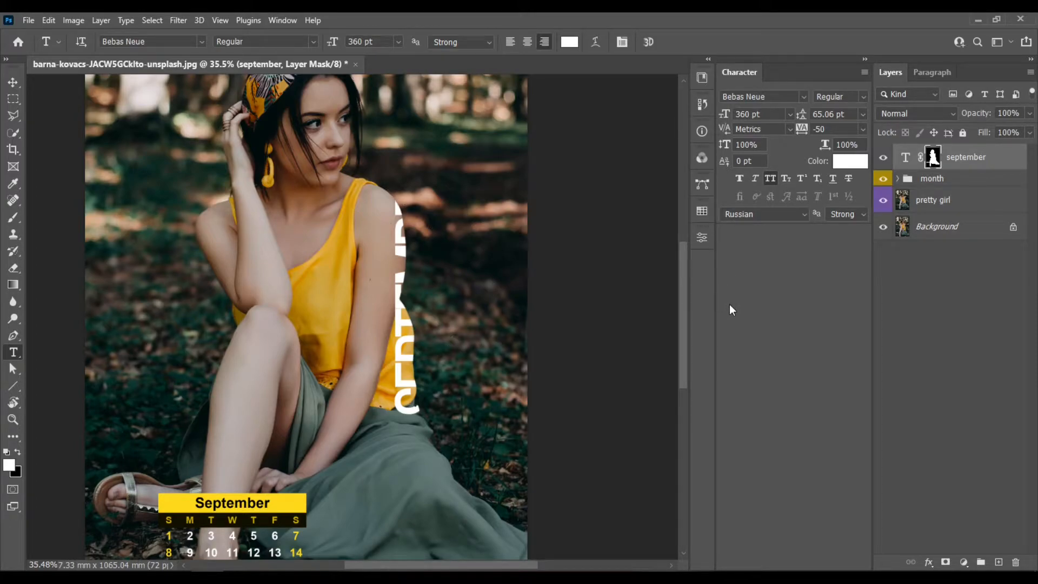
{"action": "key", "text": "ctrl+i"}
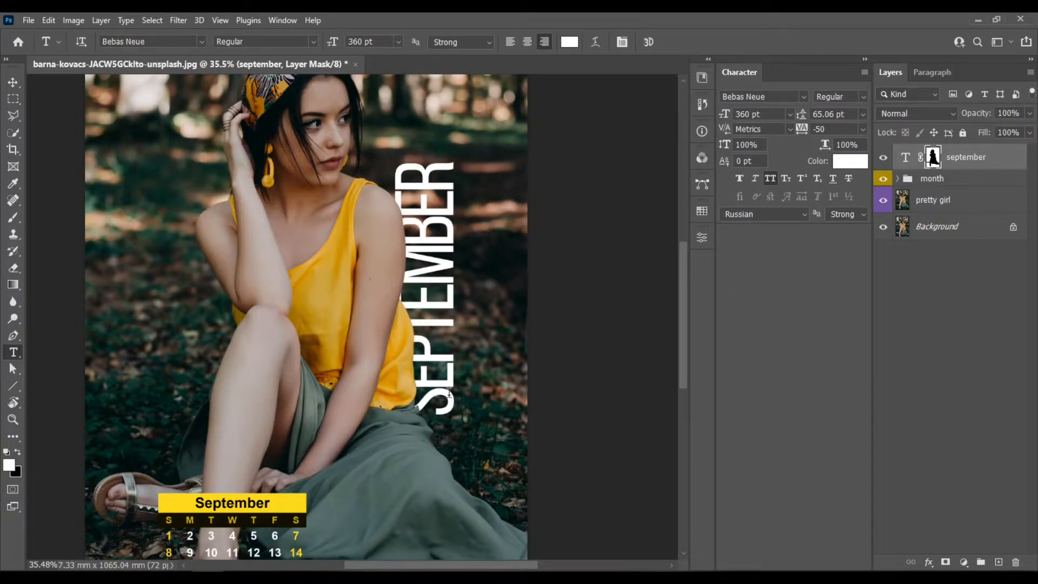
{"action": "scroll", "coordinate": [427, 269], "scroll_direction": "down", "scroll_amount": 2}
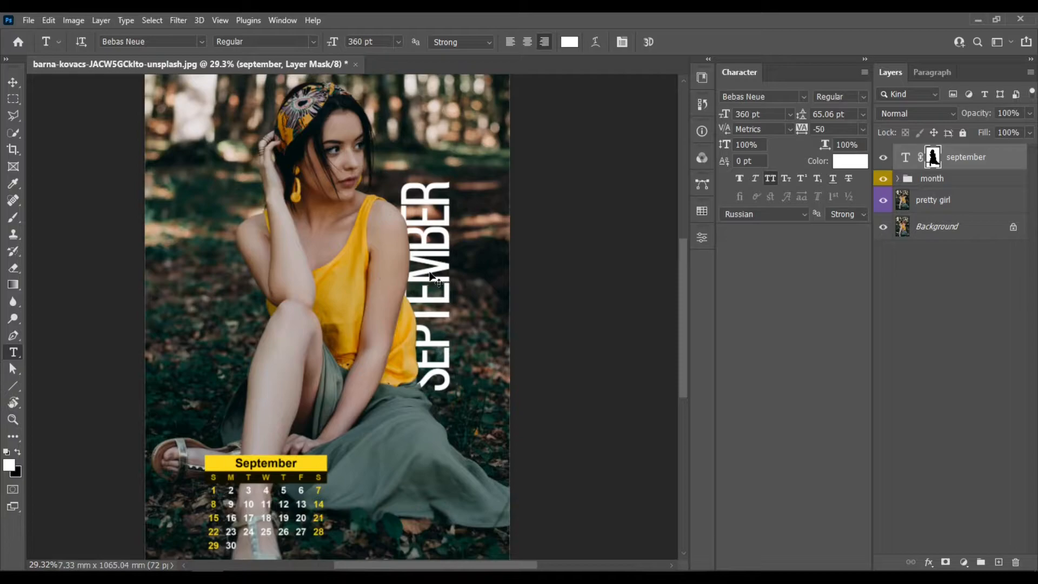
{"action": "key", "text": "ctrl+t"}
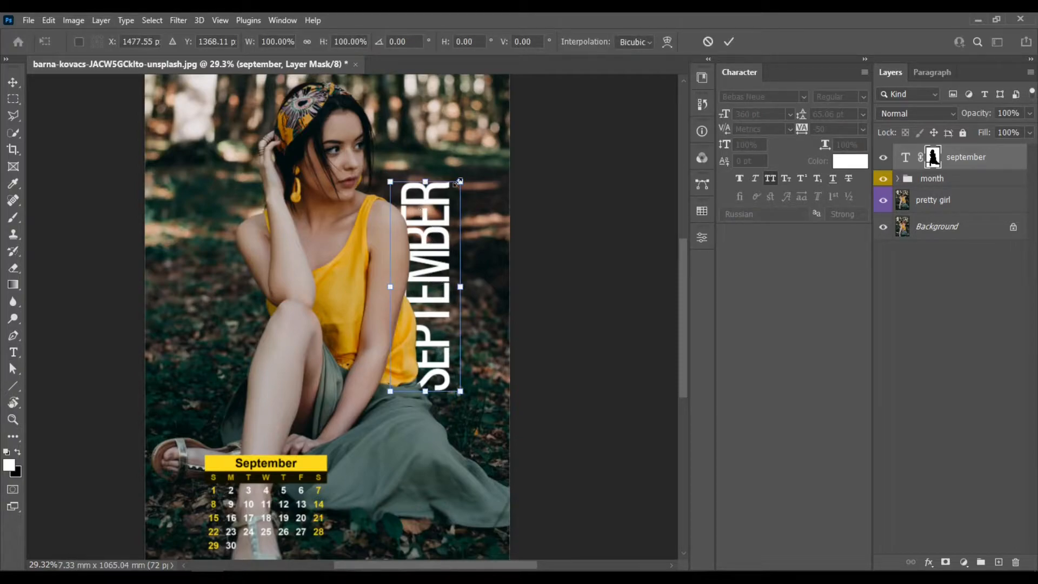
{"action": "left_click_drag", "start_coordinate": [459, 181], "coordinate": [505, 116]}
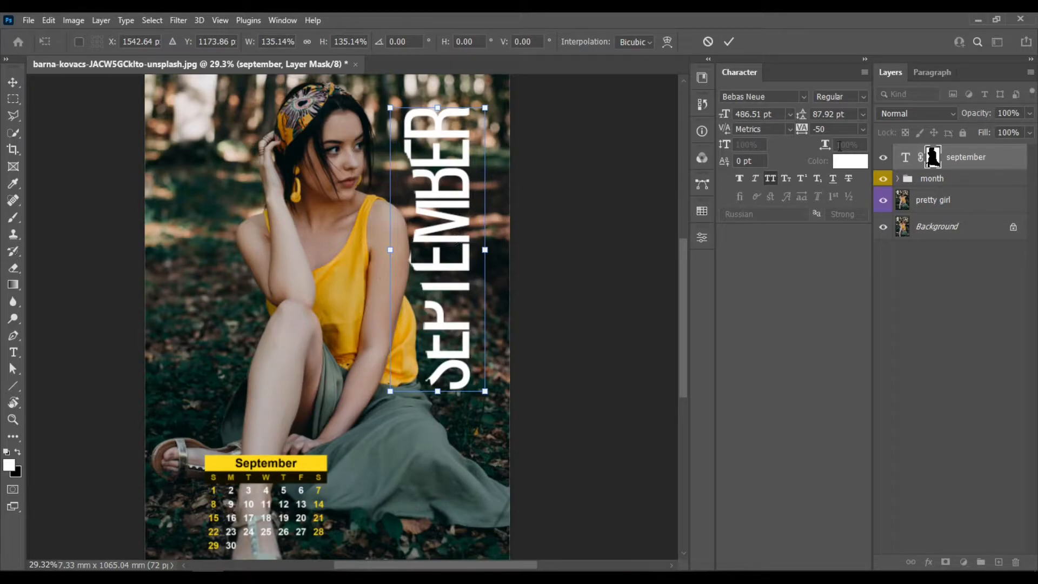
{"action": "key", "text": "Return"}
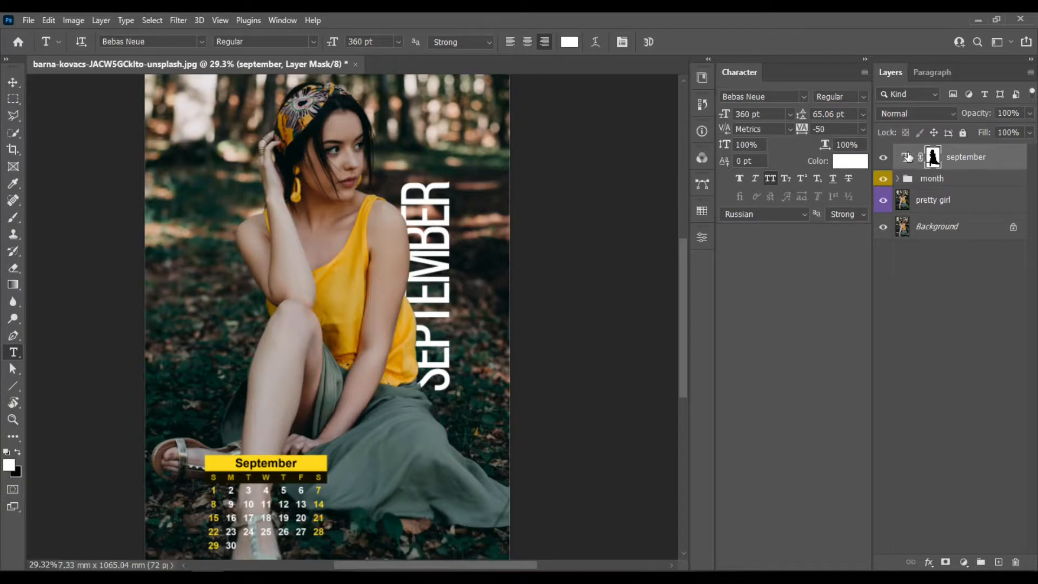
Unlink the mask from the september text, then scale only the title to about 149% and reposition it partly behind the woman
{"action": "left_click", "coordinate": [921, 157]}
{"action": "left_click", "coordinate": [907, 158]}
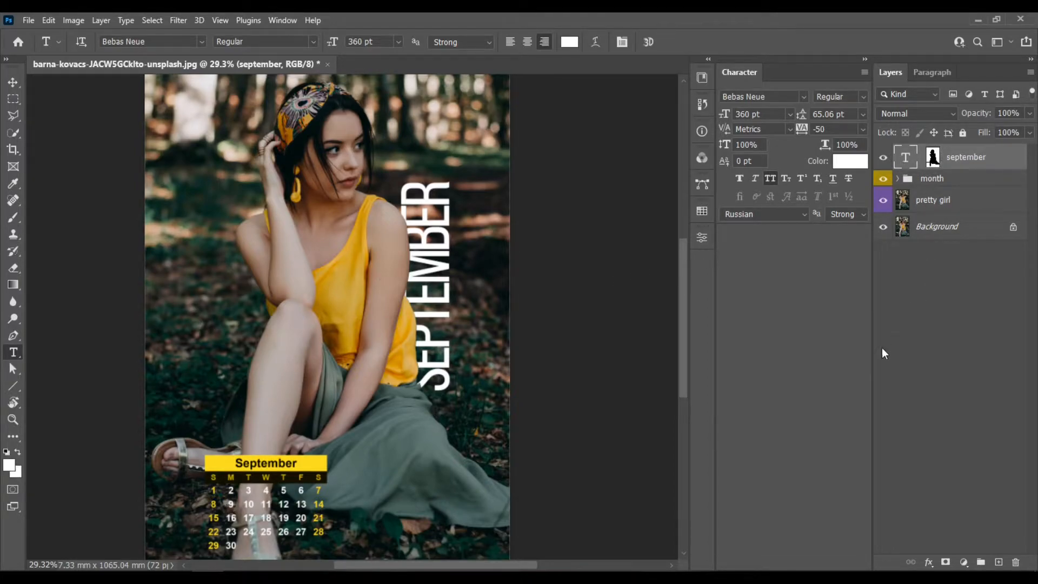
{"action": "key", "text": "ctrl+t"}
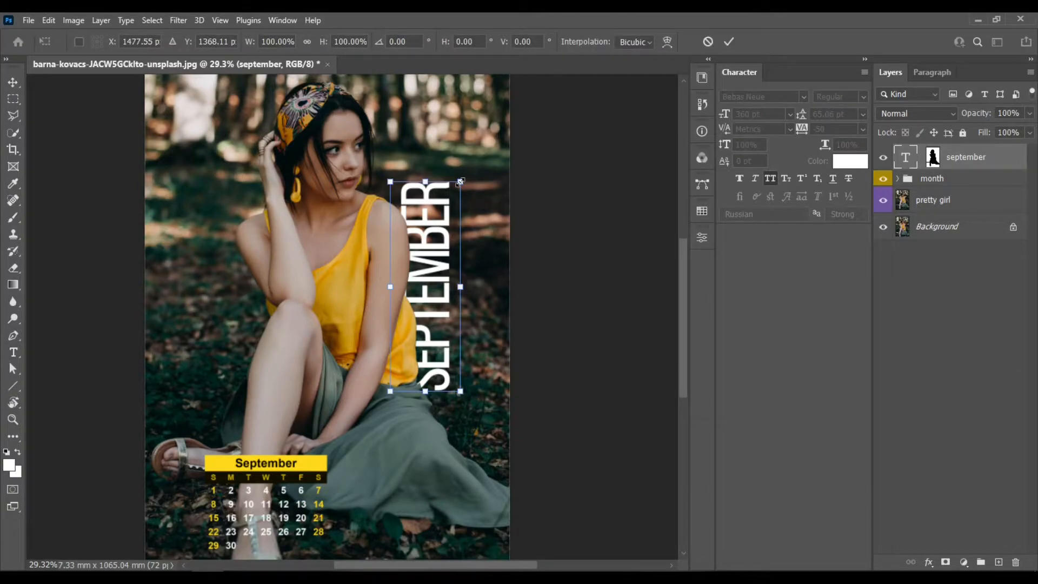
{"action": "left_click_drag", "start_coordinate": [460, 181], "coordinate": [486, 150]}
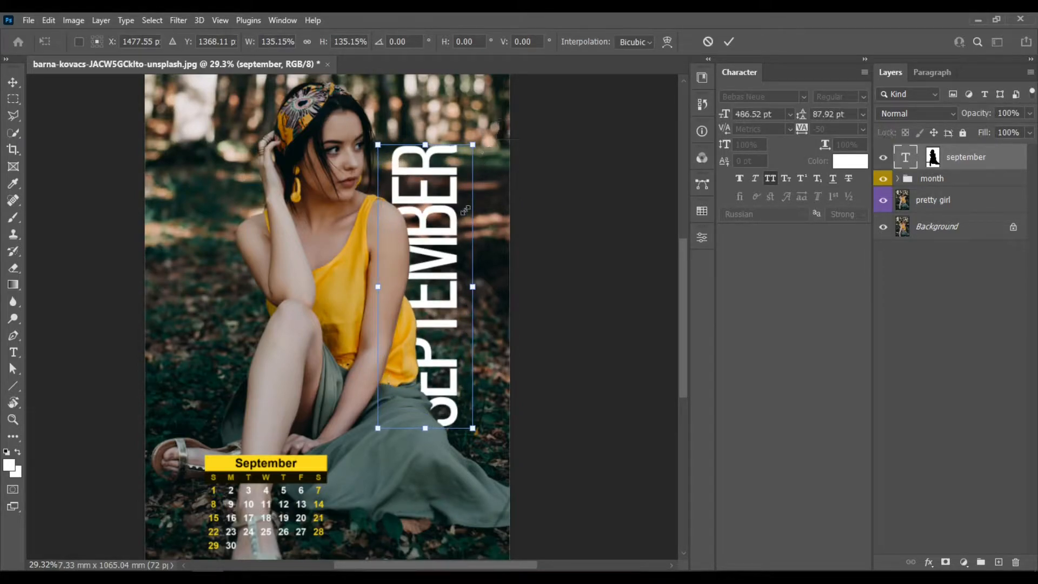
{"action": "mouse_move", "coordinate": [454, 228]}
{"action": "left_mouse_down"}
{"action": "mouse_move", "coordinate": [469, 227]}
{"action": "mouse_move", "coordinate": [458, 241]}
{"action": "mouse_move", "coordinate": [440, 237]}
{"action": "mouse_move", "coordinate": [466, 234]}
{"action": "mouse_move", "coordinate": [453, 232]}
{"action": "left_mouse_up"}
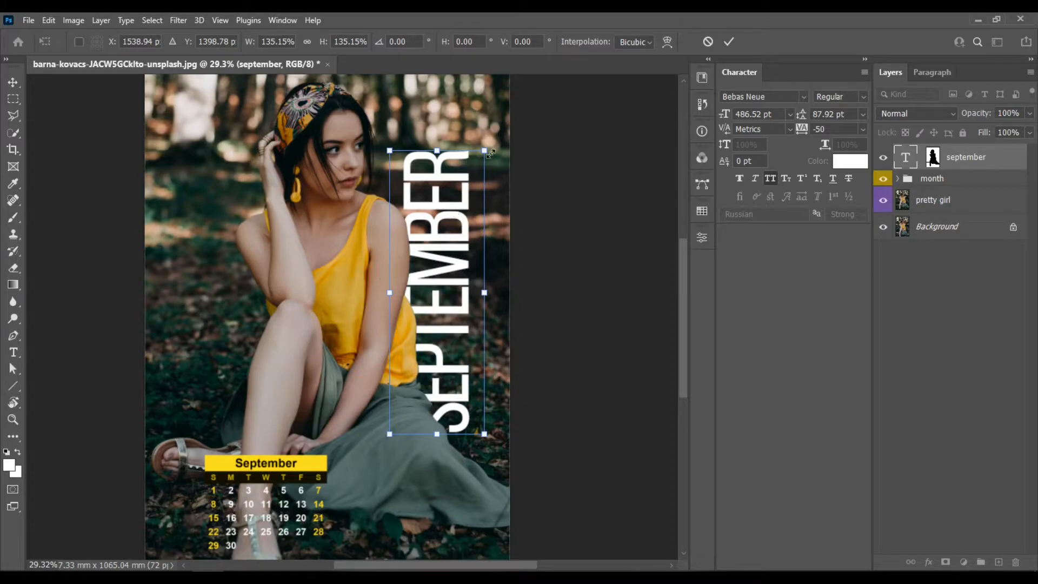
{"action": "left_click_drag", "start_coordinate": [488, 148], "coordinate": [504, 128]}
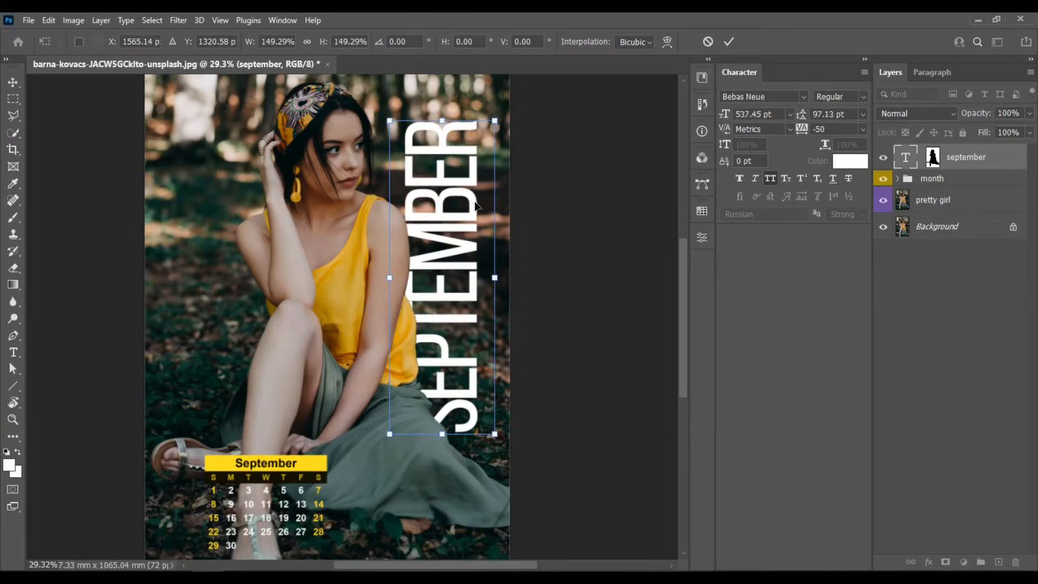
{"action": "left_click_drag", "start_coordinate": [457, 212], "coordinate": [462, 222]}
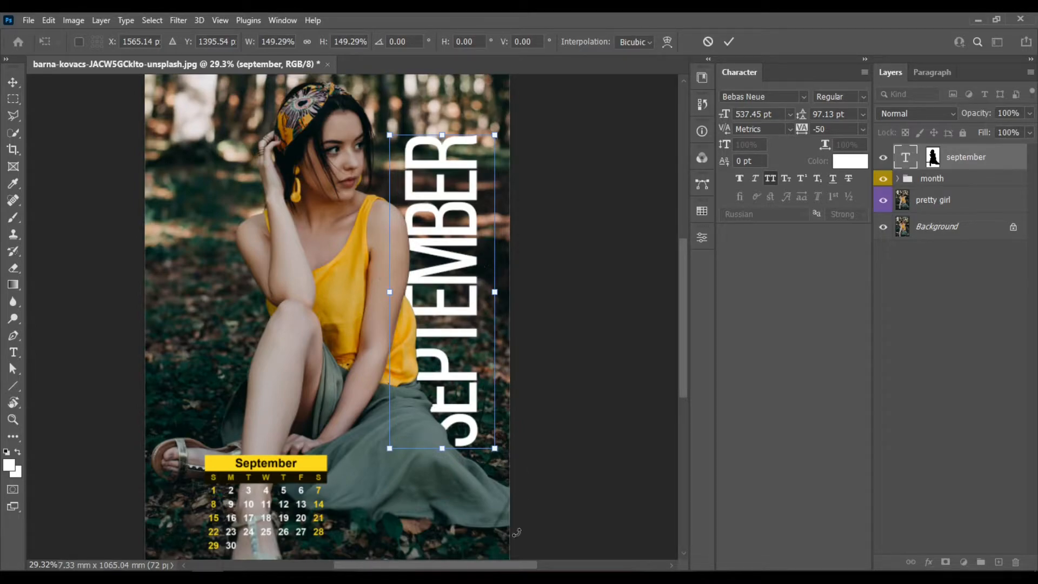
{"action": "key", "text": "Return"}
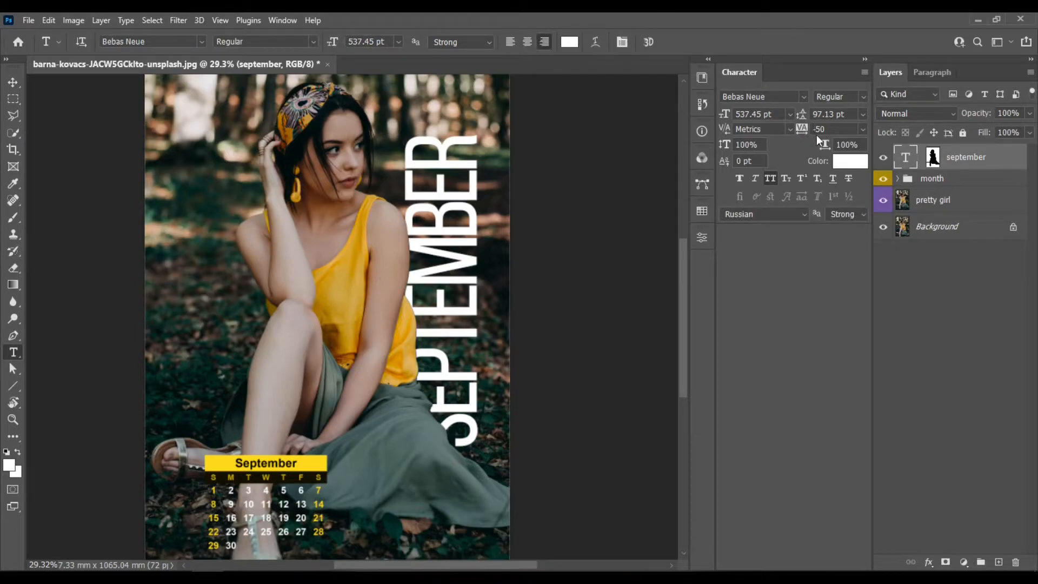
Set the tracking of the september text to 0
{"action": "left_click", "coordinate": [836, 130]}
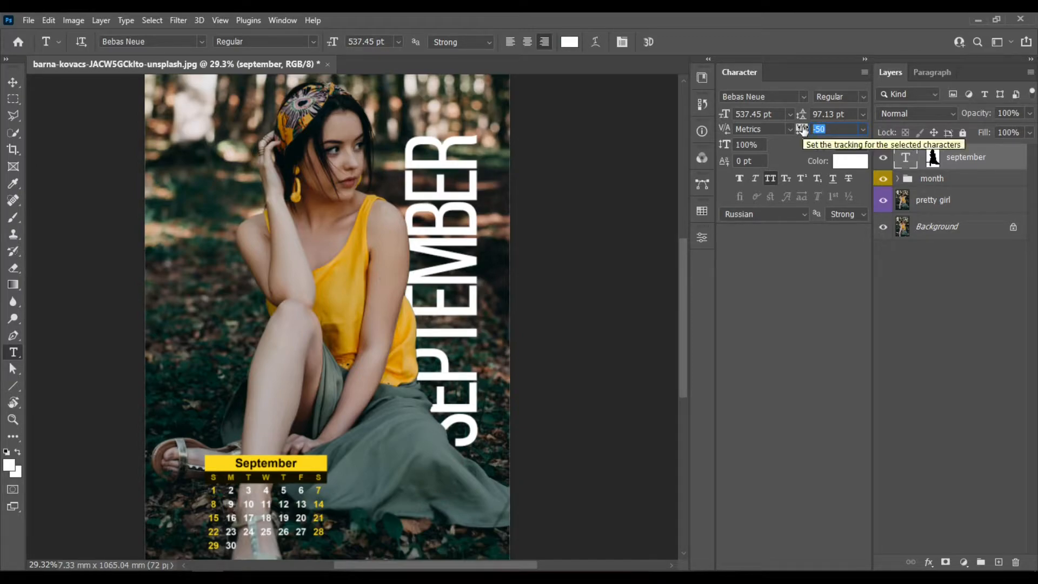
{"action": "type", "text": "0"}
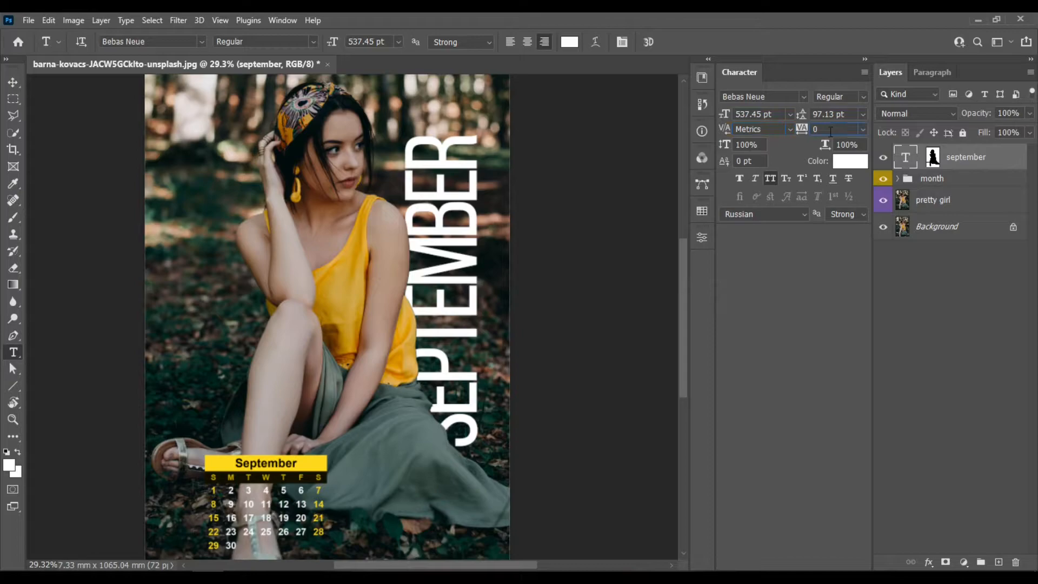
{"action": "key", "text": "BackSpace"}
{"action": "type", "text": "-50"}
{"action": "key", "text": "Return"}
{"action": "key", "text": "Return"}
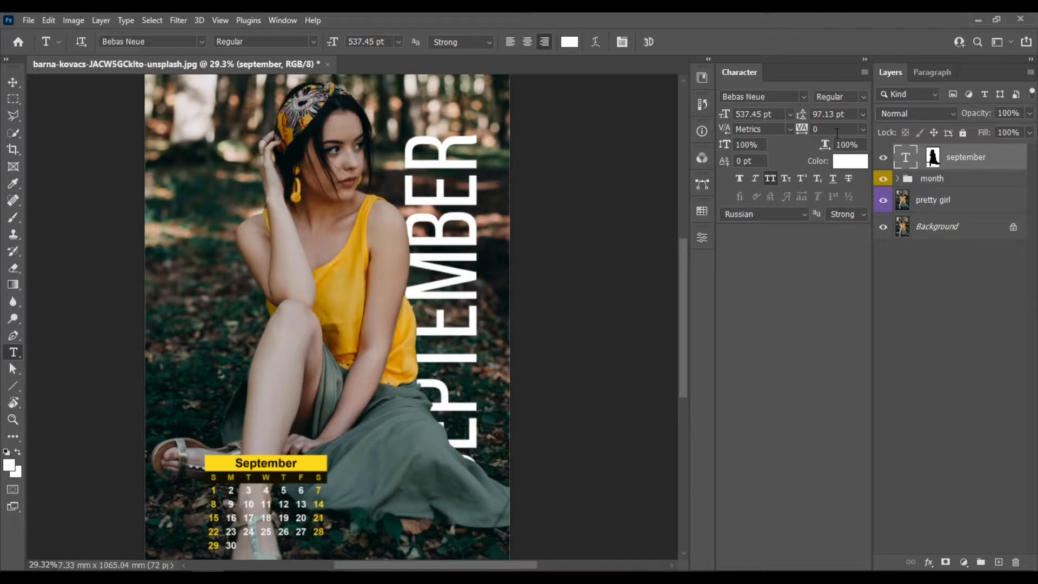
Try the Bold style on the SEPTEMBER title, move it up and slightly away from the woman, and return it to Regular
{"action": "left_click", "coordinate": [863, 96]}
{"action": "left_click", "coordinate": [835, 161]}
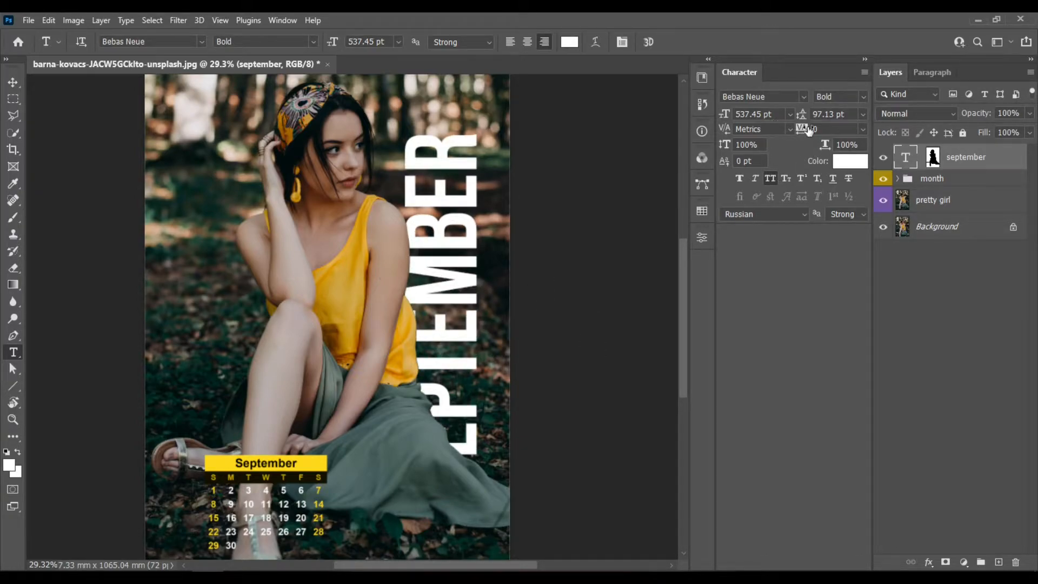
{"action": "key", "text": "v"}
{"action": "mouse_move", "coordinate": [463, 283]}
{"action": "left_mouse_down"}
{"action": "mouse_move", "coordinate": [468, 246]}
{"action": "mouse_move", "coordinate": [461, 277]}
{"action": "mouse_move", "coordinate": [472, 291]}
{"action": "left_mouse_up"}
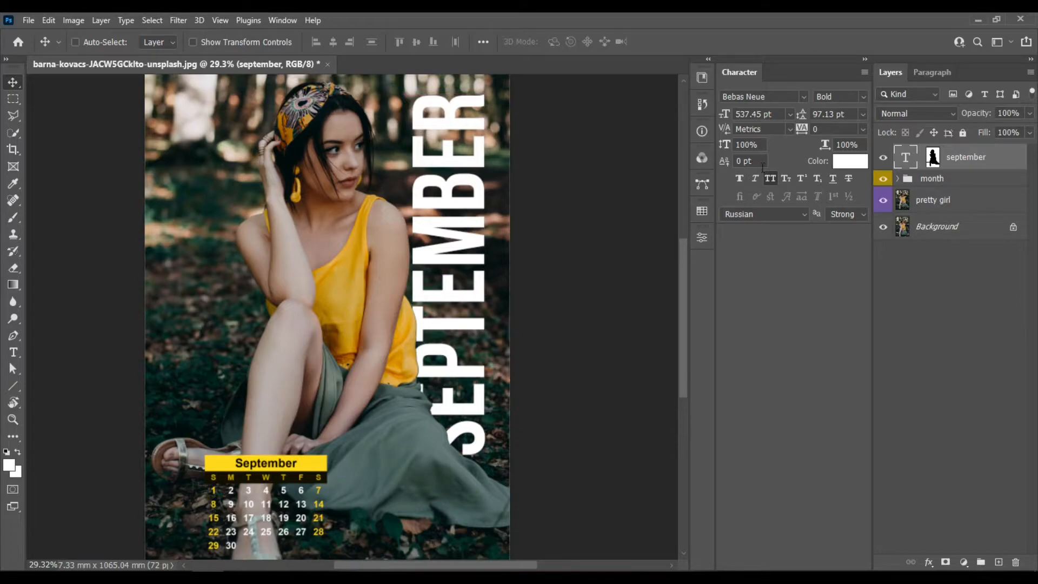
{"action": "left_click", "coordinate": [864, 97]}
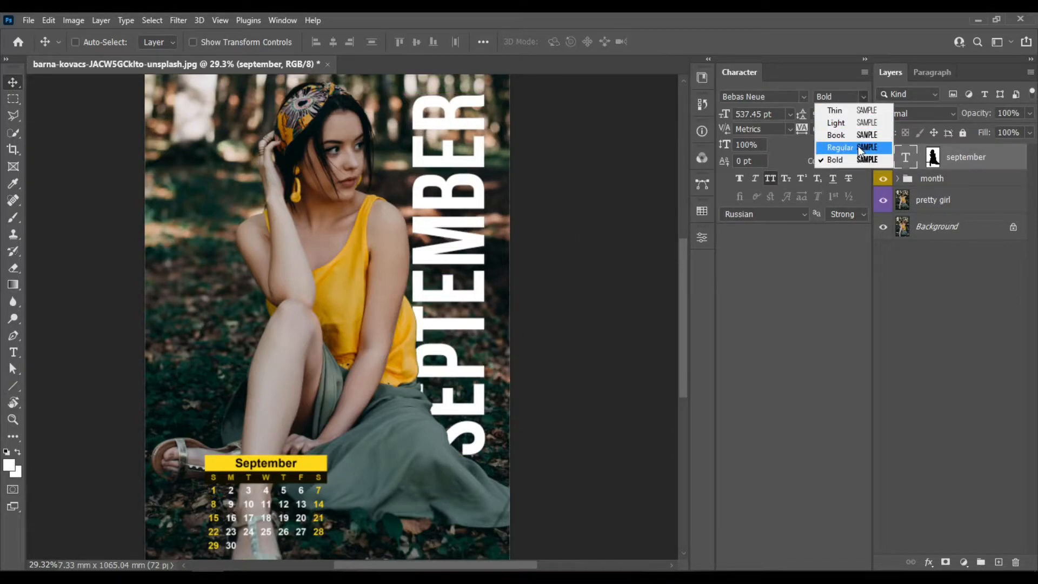
{"action": "left_click", "coordinate": [842, 144]}
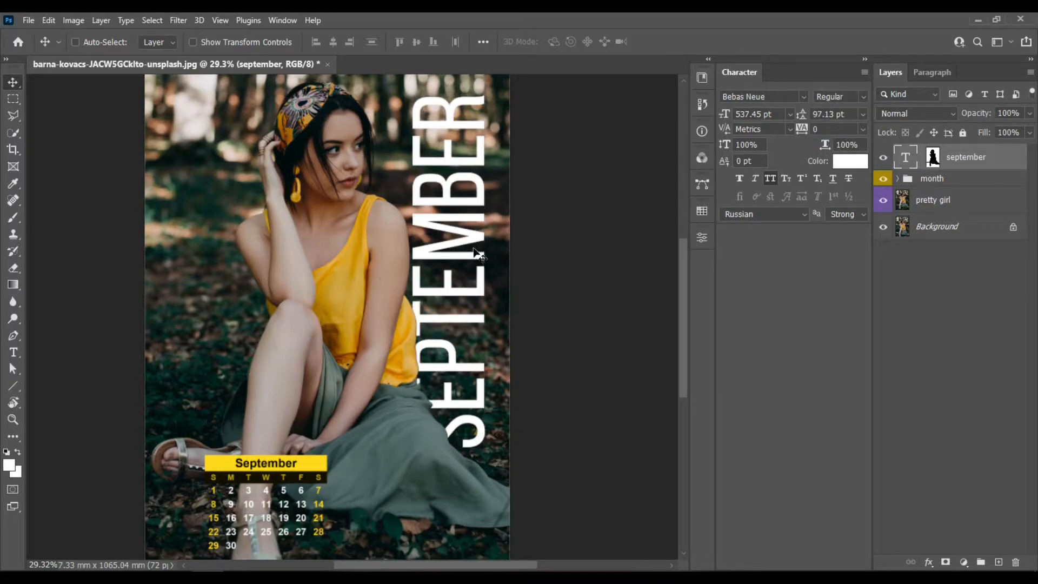
{"action": "double_click", "coordinate": [1010, 158]}
{"action": "left_click_drag", "start_coordinate": [359, 179], "coordinate": [734, 182]}
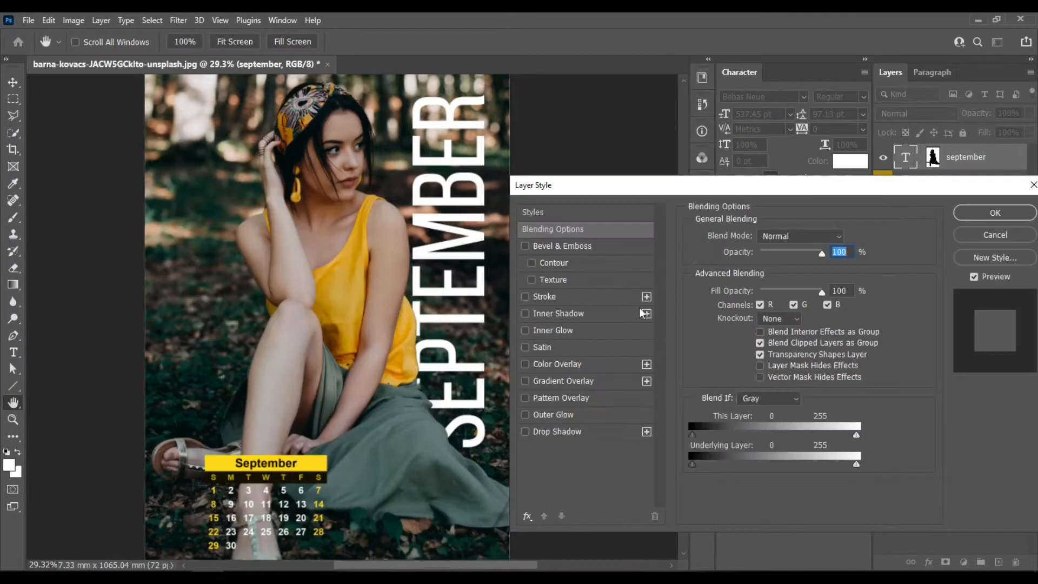
{"action": "left_click", "coordinate": [546, 433]}
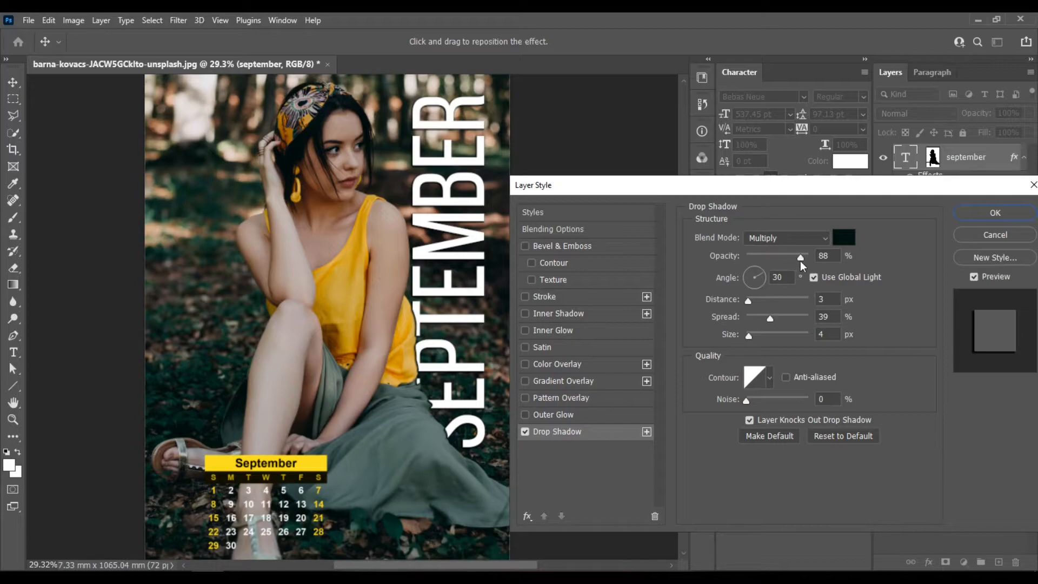
{"action": "left_click_drag", "start_coordinate": [798, 260], "coordinate": [796, 260]}
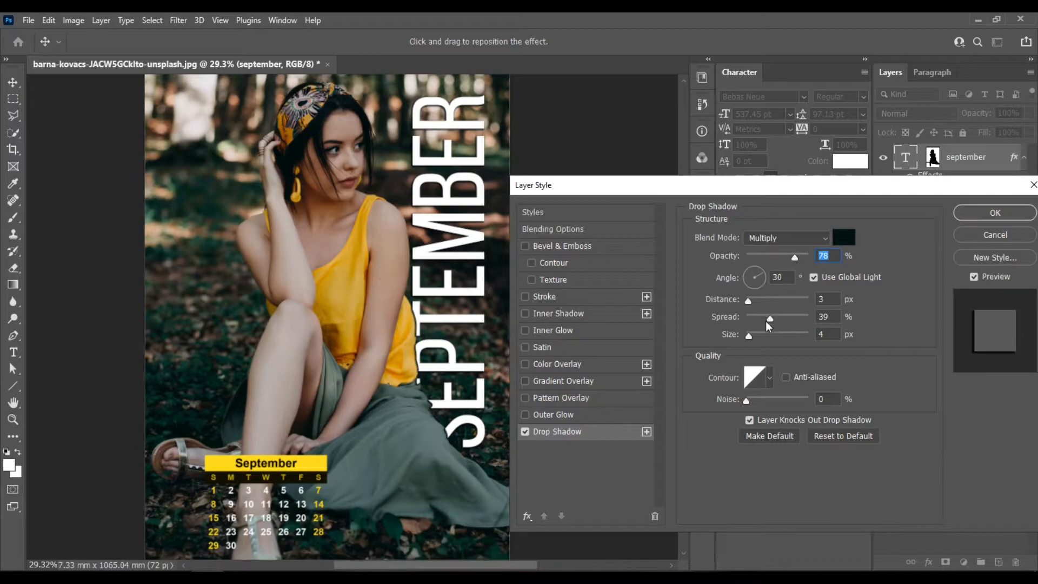
{"action": "mouse_move", "coordinate": [756, 336]}
{"action": "left_mouse_down"}
{"action": "mouse_move", "coordinate": [766, 336]}
{"action": "mouse_move", "coordinate": [754, 337]}
{"action": "left_mouse_up"}
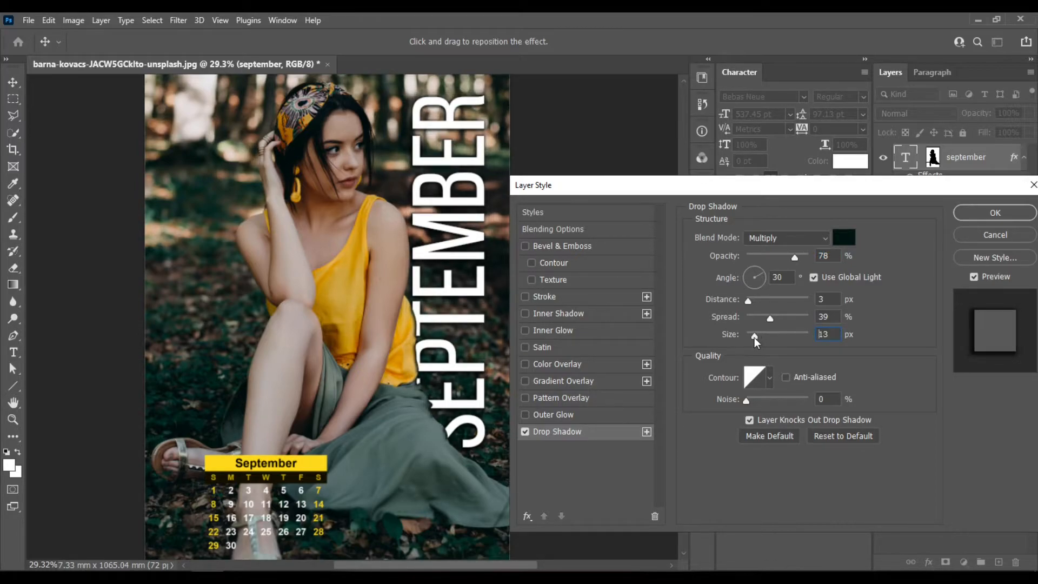
{"action": "mouse_move", "coordinate": [465, 323]}
{"action": "left_mouse_down"}
{"action": "mouse_move", "coordinate": [480, 324]}
{"action": "mouse_move", "coordinate": [463, 319]}
{"action": "left_mouse_up"}
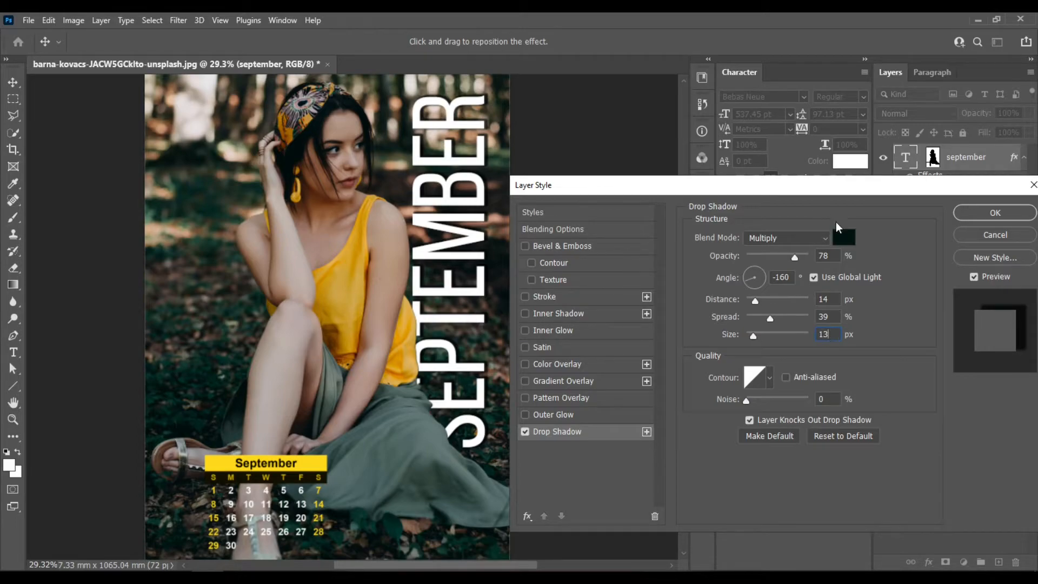
{"action": "left_click_drag", "start_coordinate": [851, 193], "coordinate": [928, 252]}
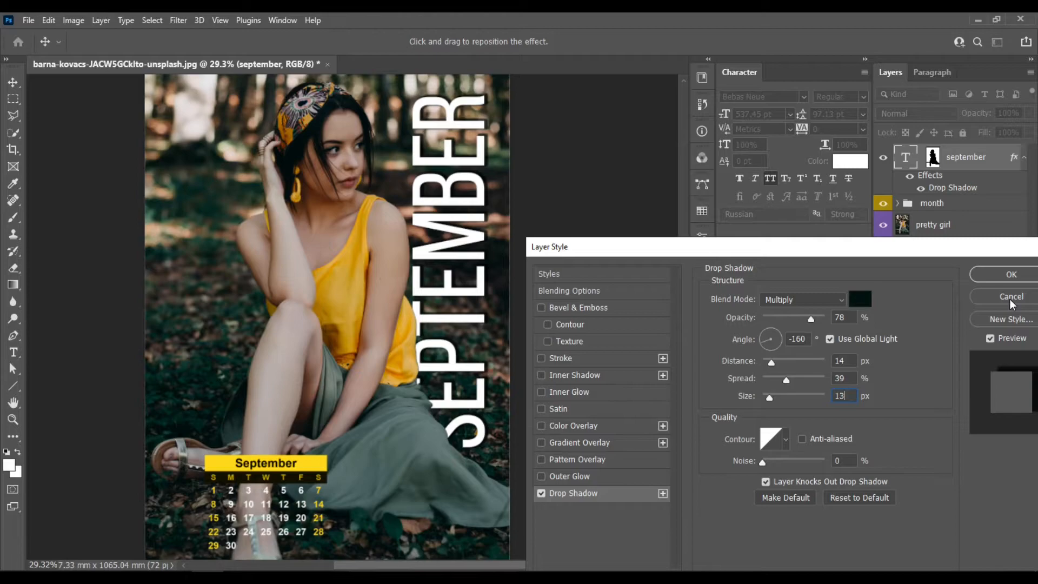
{"action": "left_click", "coordinate": [1010, 299]}
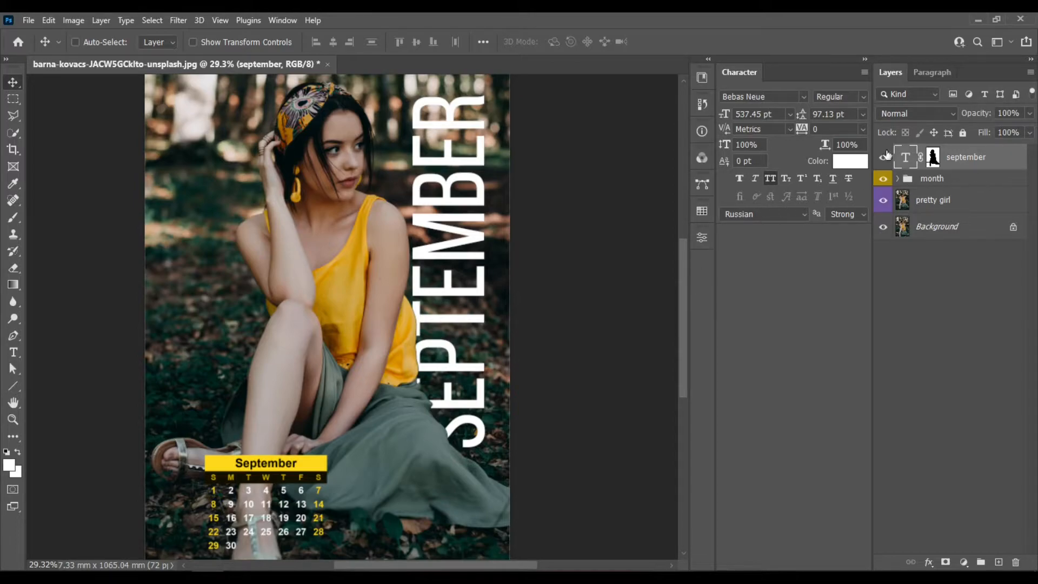
Add a drop shadow to the september title with 61% opacity, -150° angle, 16 px distance and 29 px size
{"action": "double_click", "coordinate": [1000, 157]}
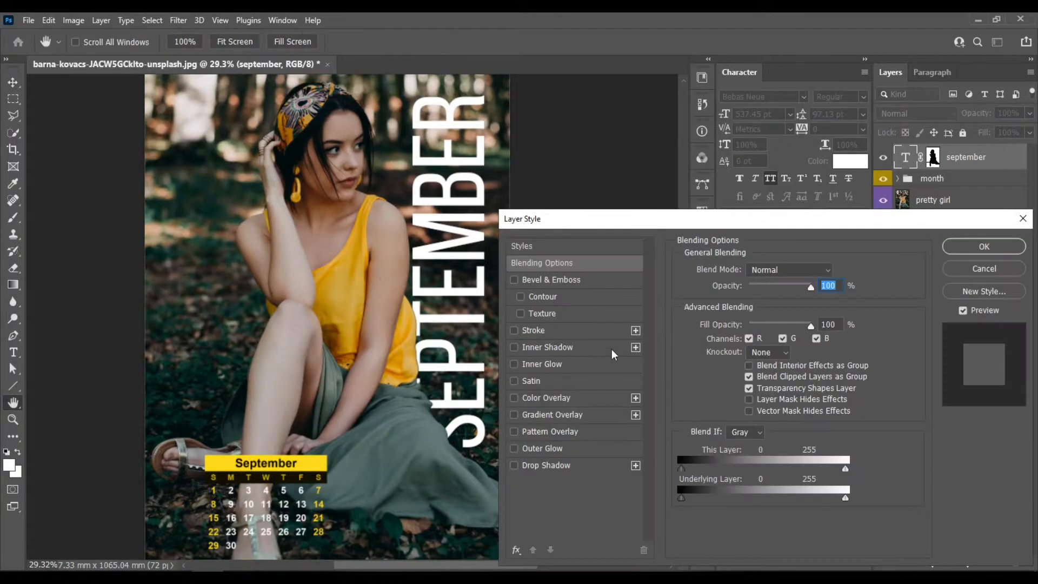
{"action": "left_click", "coordinate": [562, 471]}
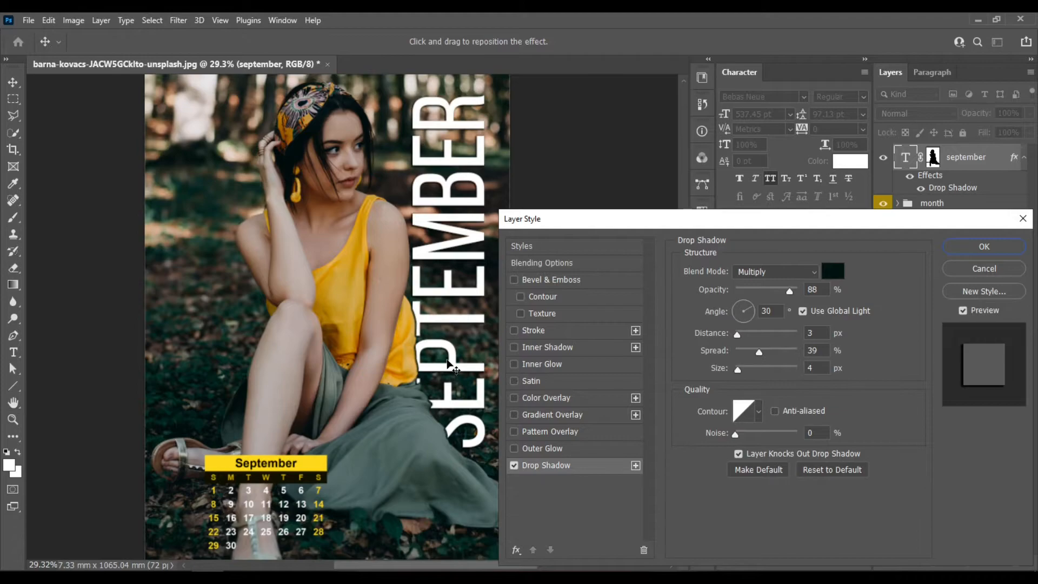
{"action": "left_click_drag", "start_coordinate": [453, 355], "coordinate": [446, 357]}
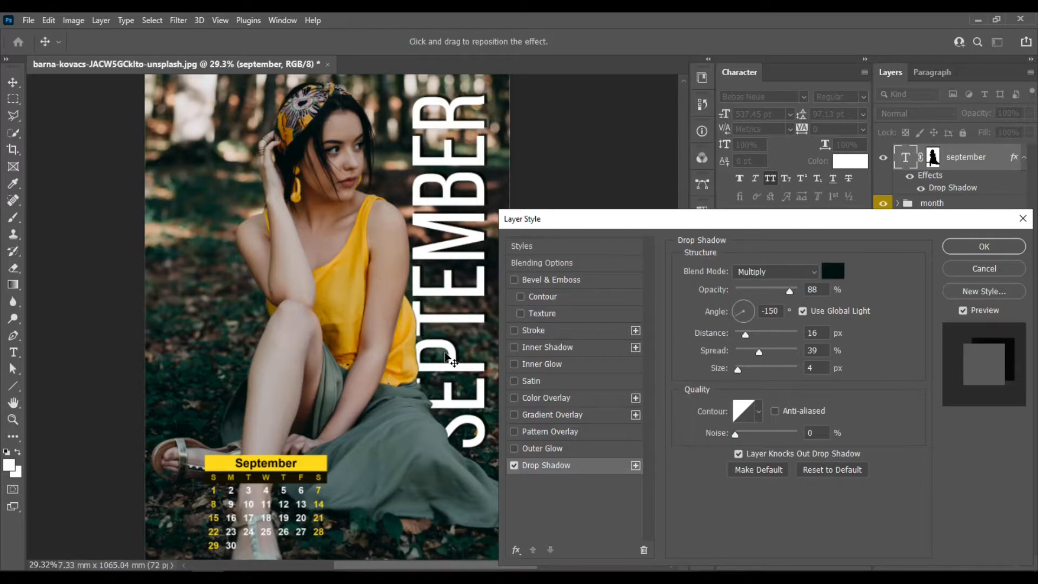
{"action": "left_click_drag", "start_coordinate": [737, 369], "coordinate": [747, 368]}
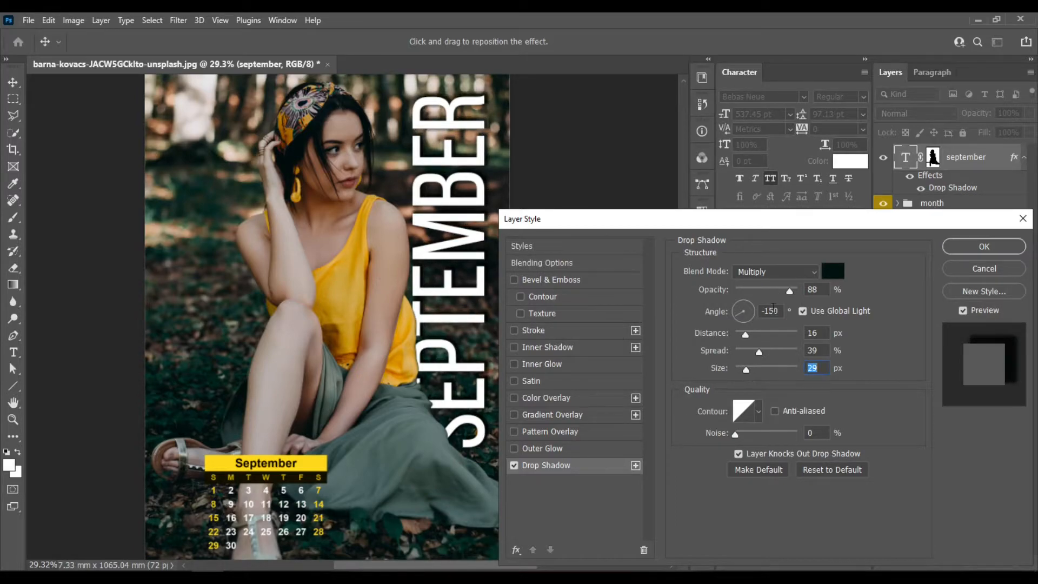
{"action": "left_click_drag", "start_coordinate": [790, 290], "coordinate": [774, 291]}
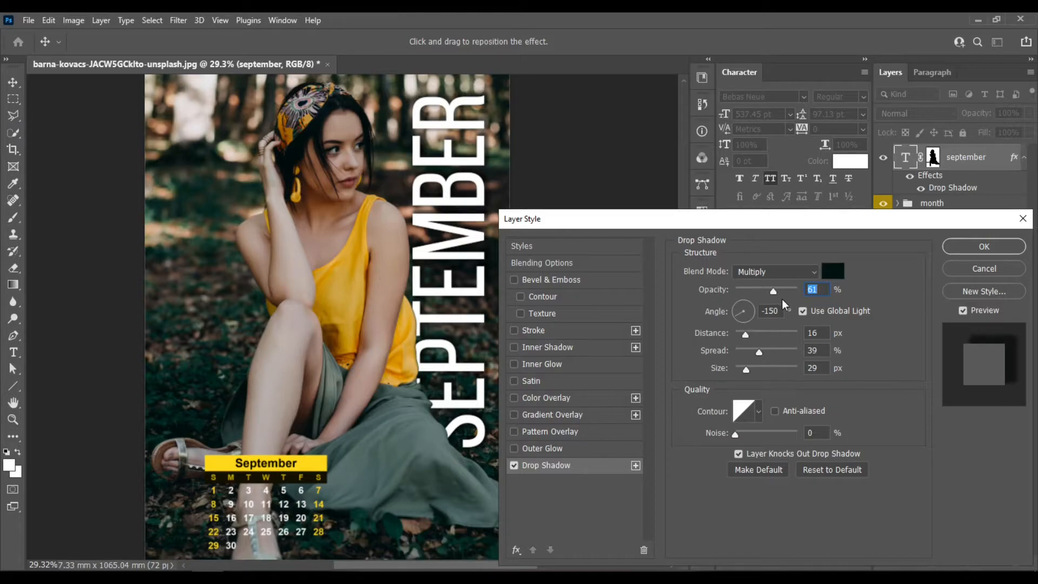
{"action": "left_click", "coordinate": [1006, 252]}
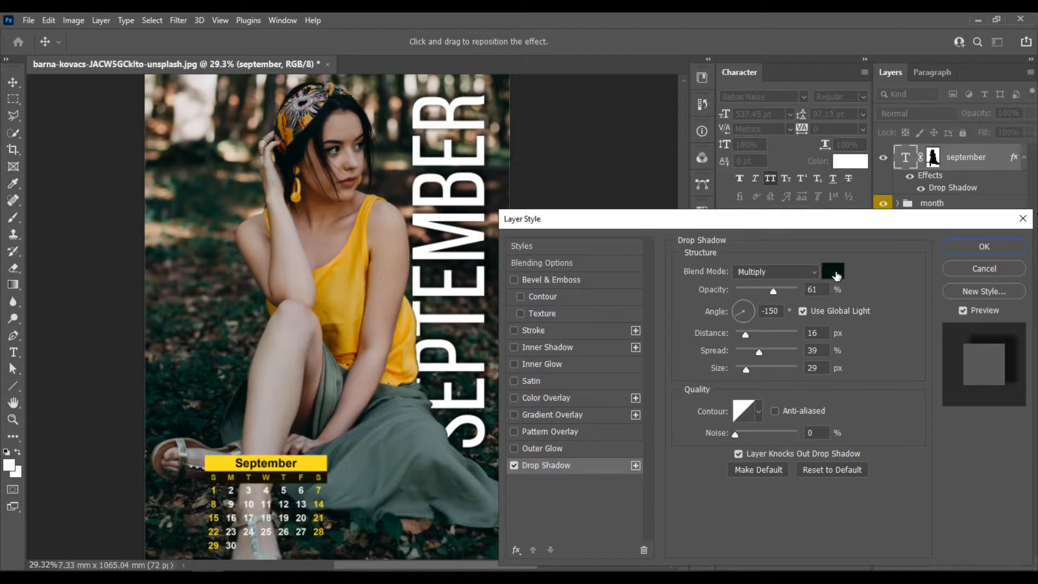
{"action": "left_click", "coordinate": [833, 272]}
{"action": "left_click_drag", "start_coordinate": [454, 177], "coordinate": [782, 127]}
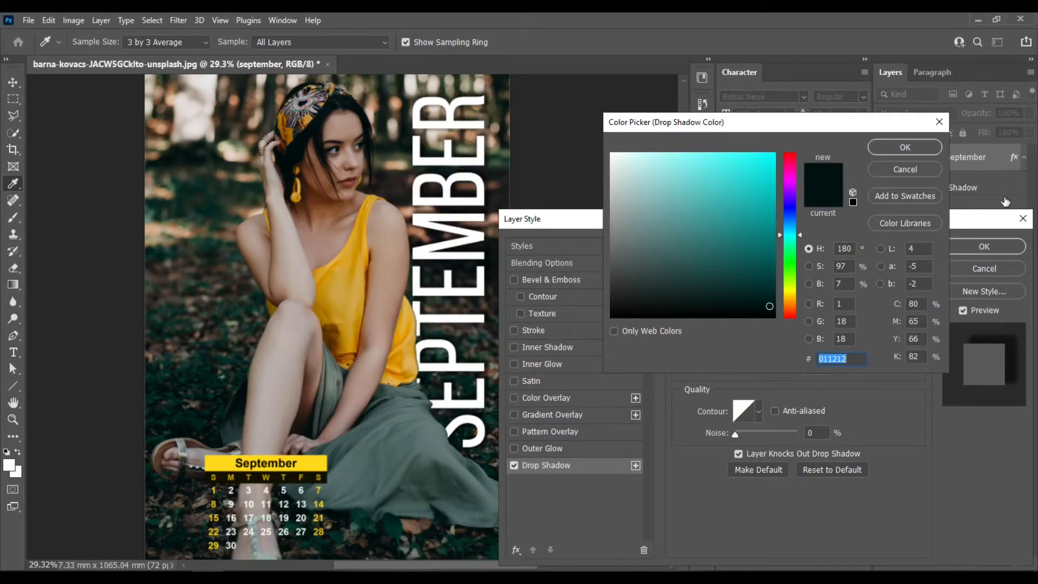
{"action": "left_click", "coordinate": [914, 148]}
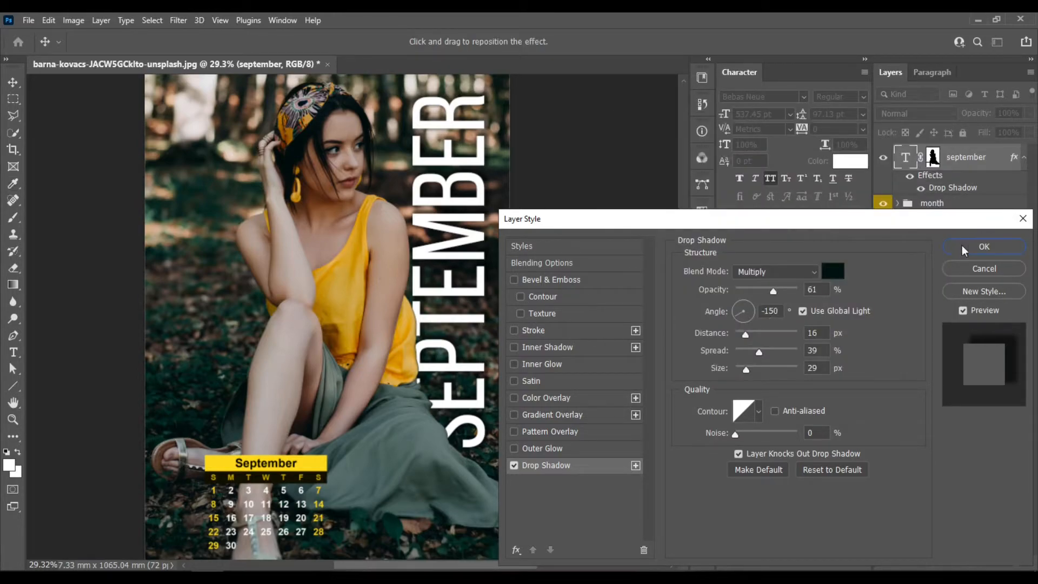
Recolor the title's drop shadow dark green 082c25 by sampling the foliage beside the letters and lowering the brightness to 17%
{"action": "left_click", "coordinate": [832, 271]}
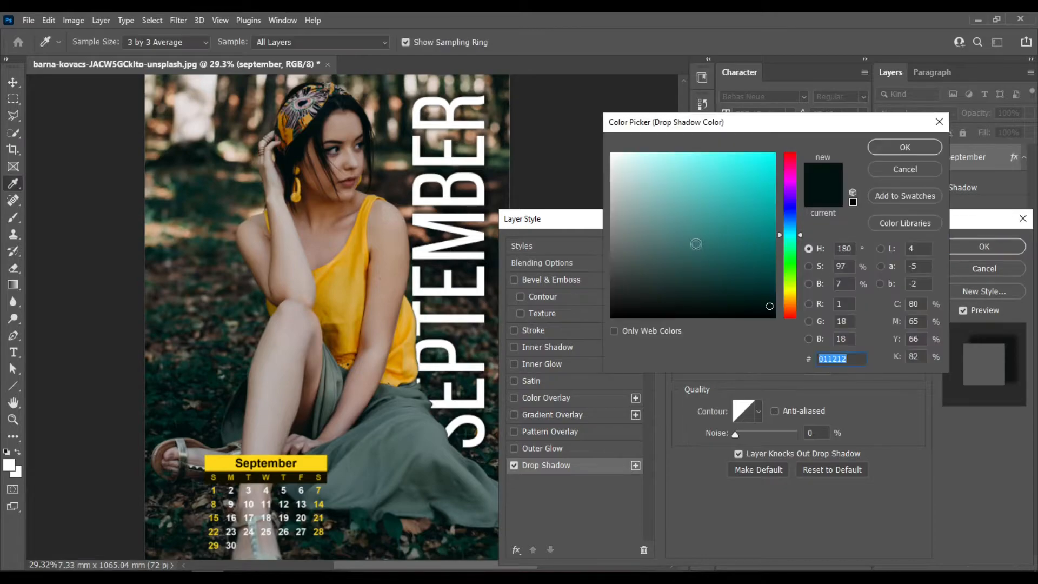
{"action": "left_click_drag", "start_coordinate": [845, 121], "coordinate": [836, 85]}
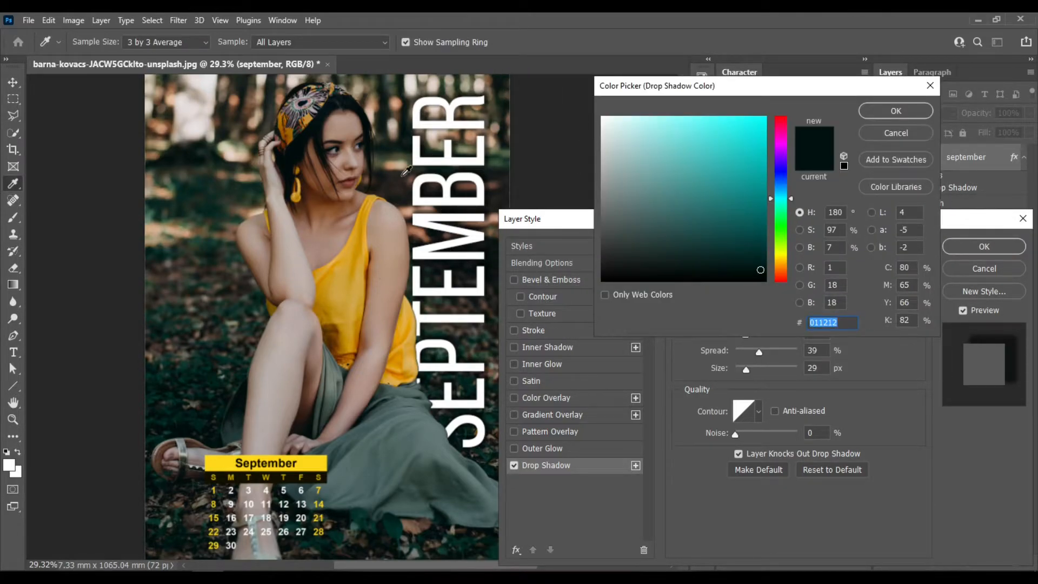
{"action": "left_click", "coordinate": [407, 178]}
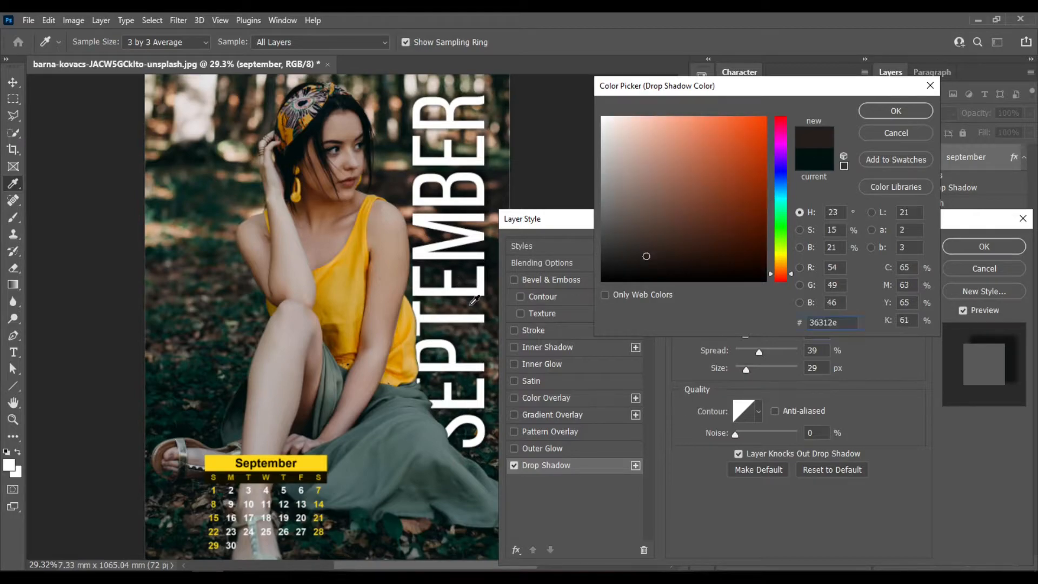
{"action": "left_click", "coordinate": [475, 300]}
{"action": "left_click", "coordinate": [492, 262]}
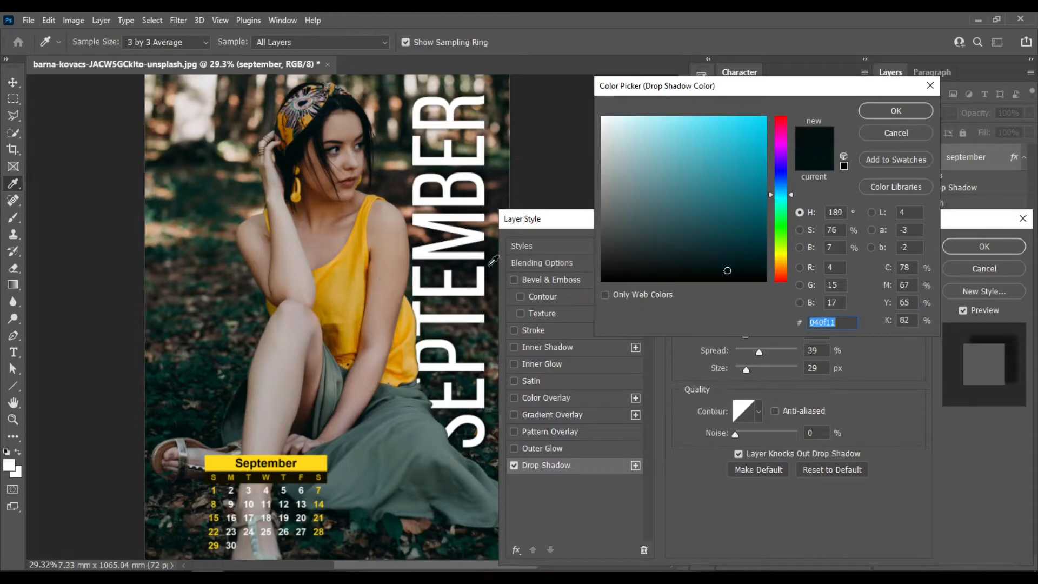
{"action": "left_click", "coordinate": [495, 273]}
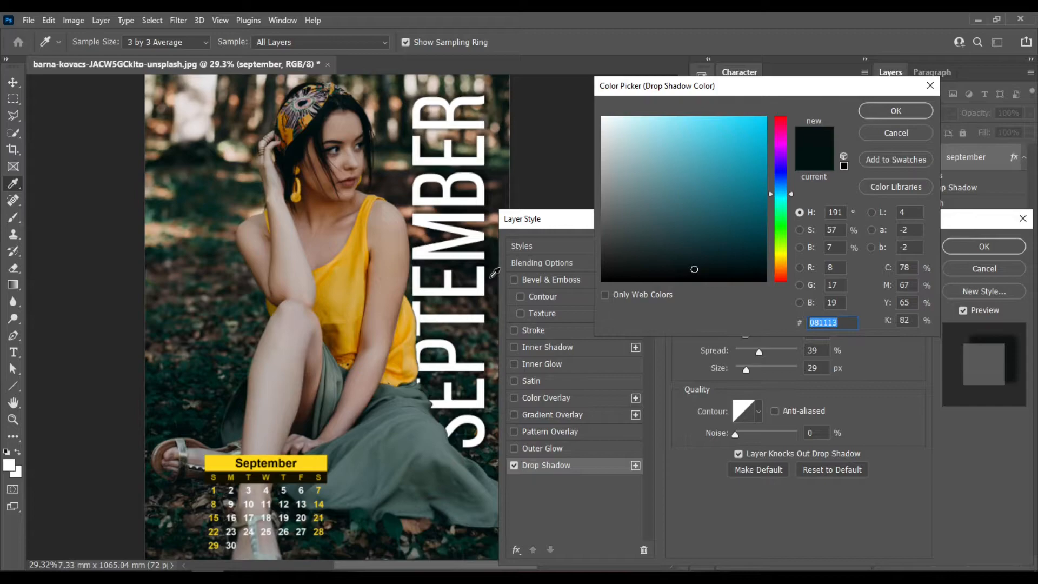
{"action": "left_click", "coordinate": [491, 411]}
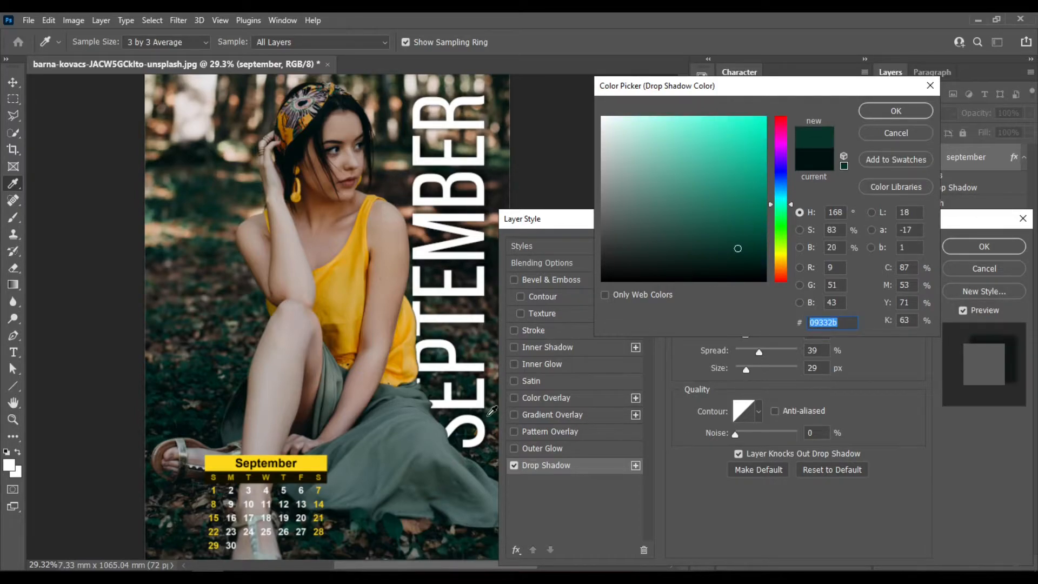
{"action": "left_click", "coordinate": [799, 247]}
{"action": "left_click", "coordinate": [781, 253]}
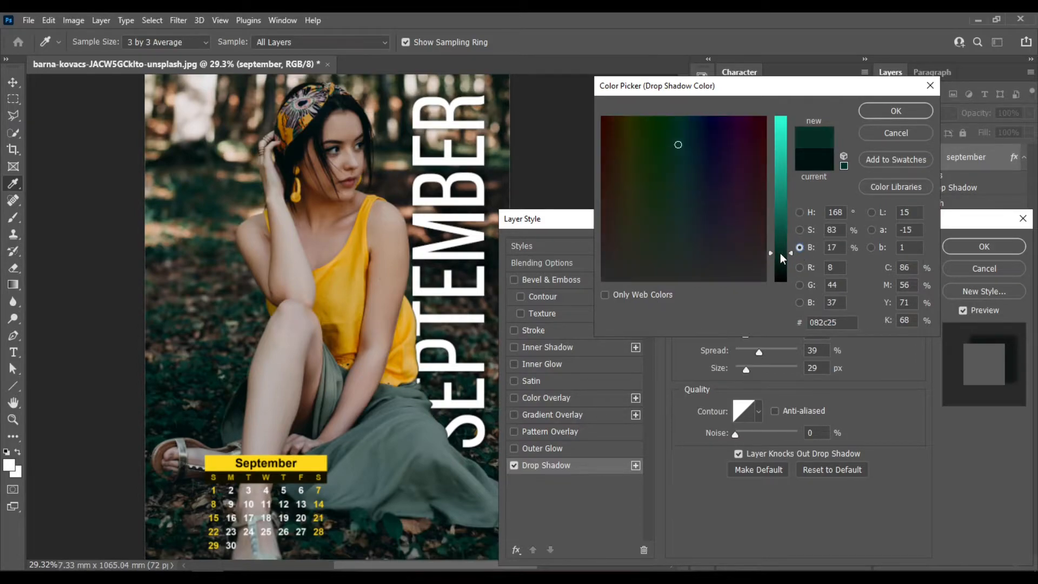
{"action": "left_click", "coordinate": [895, 111]}
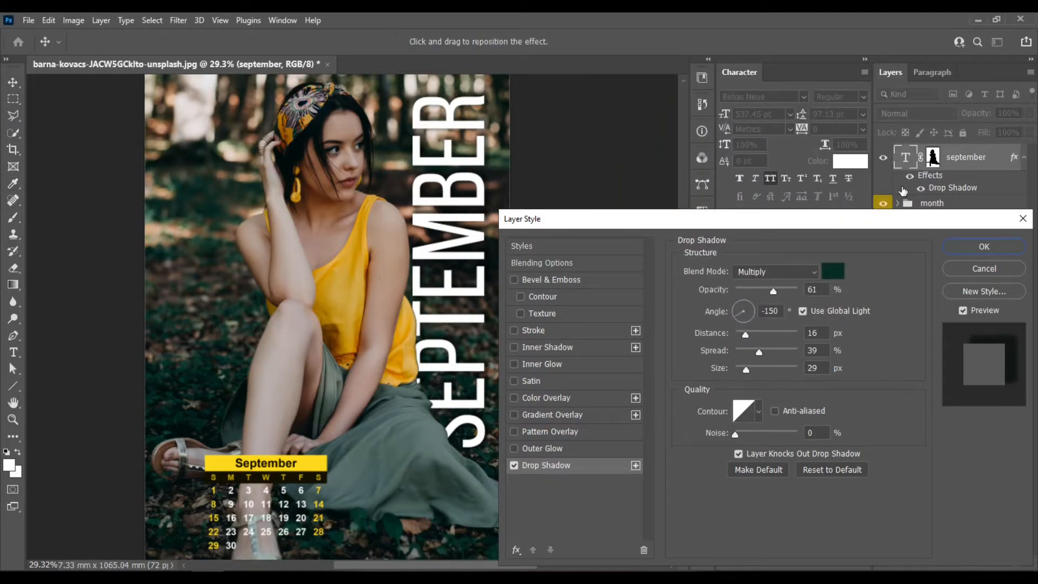
{"action": "left_click", "coordinate": [979, 247]}
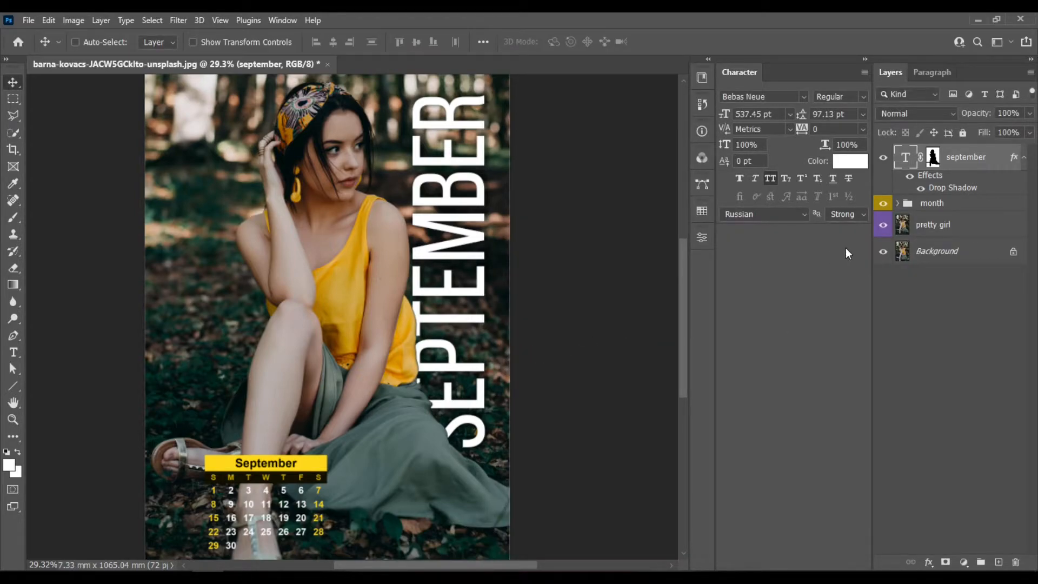
Set the opacity of the september title's drop shadow to 76%
{"action": "double_click", "coordinate": [950, 191]}
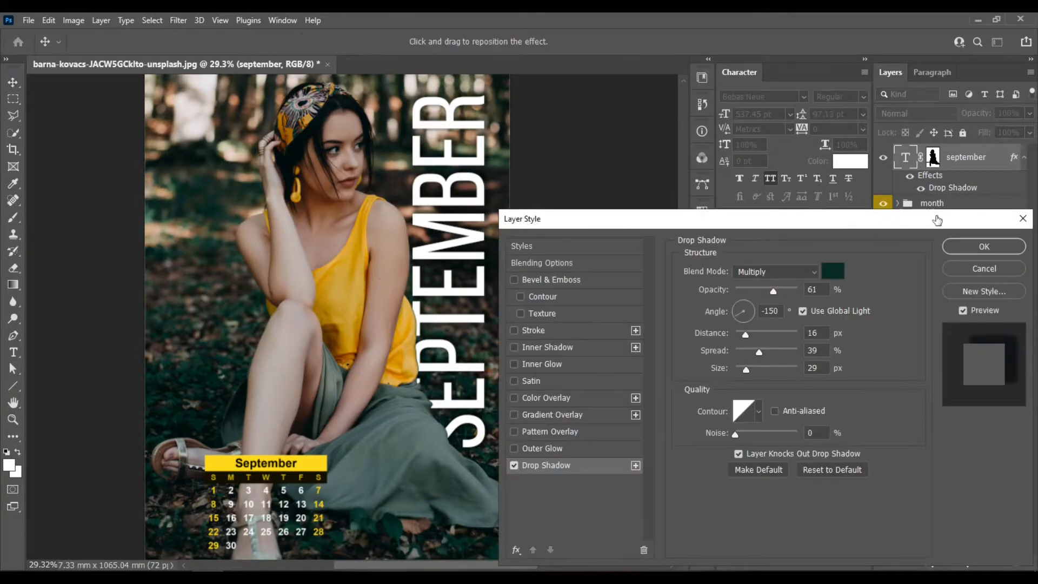
{"action": "left_click_drag", "start_coordinate": [787, 290], "coordinate": [782, 291]}
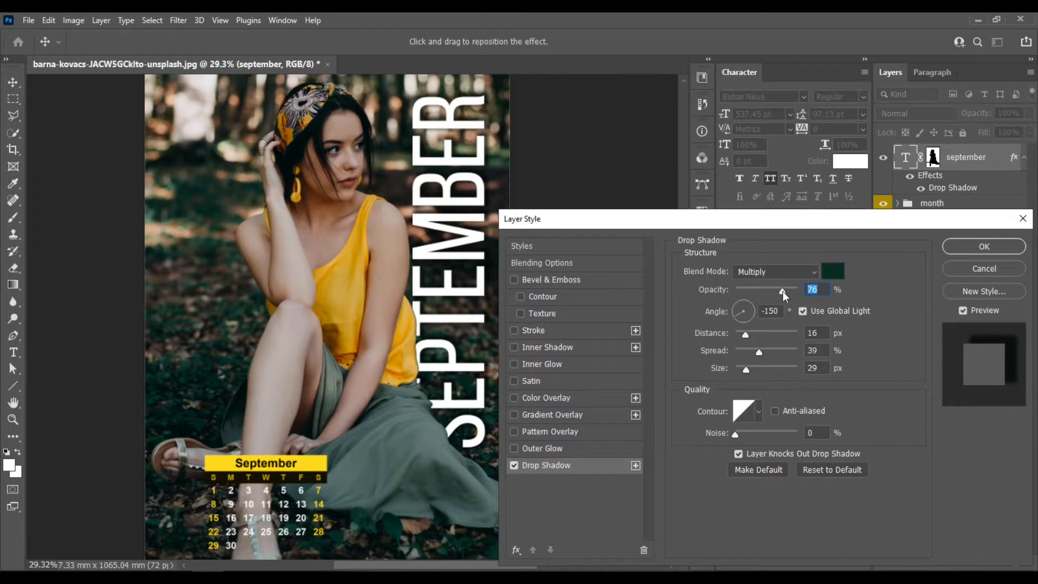
{"action": "left_click", "coordinate": [985, 247]}
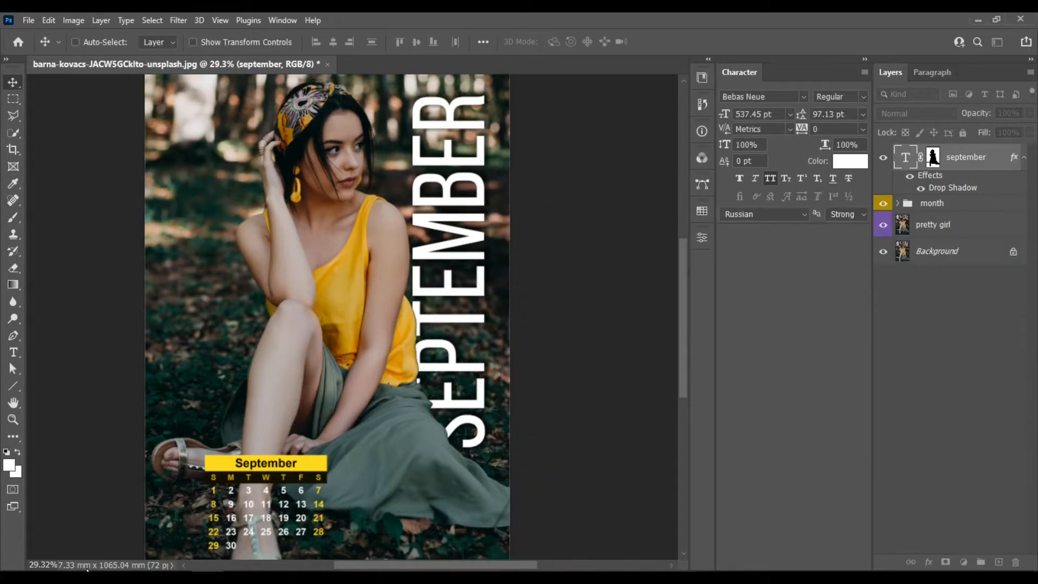
Scale the sept calendar block to about 139% and place it in the photo's lower right, its header touching the title's S
{"action": "left_click", "coordinate": [304, 458], "text": "ctrl"}
{"action": "scroll", "coordinate": [267, 440], "scroll_direction": "down", "scroll_amount": 3}
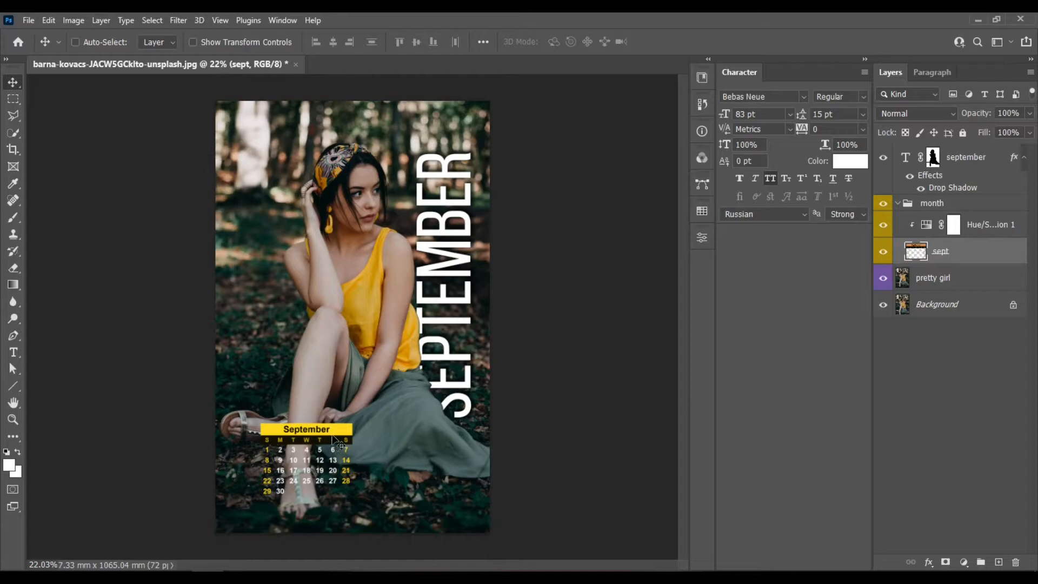
{"action": "key", "text": "ctrl+t"}
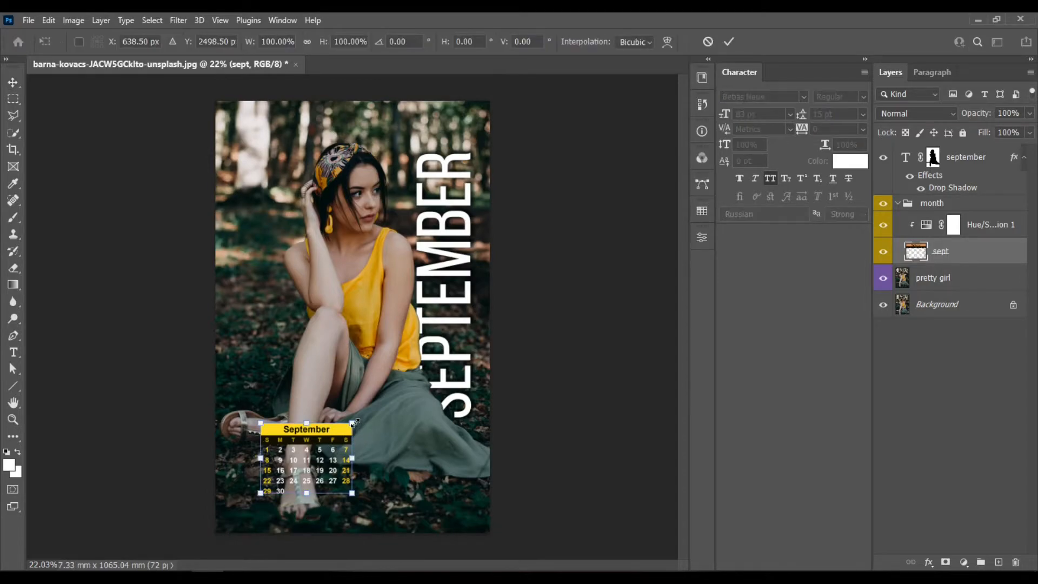
{"action": "left_click_drag", "start_coordinate": [352, 421], "coordinate": [440, 445]}
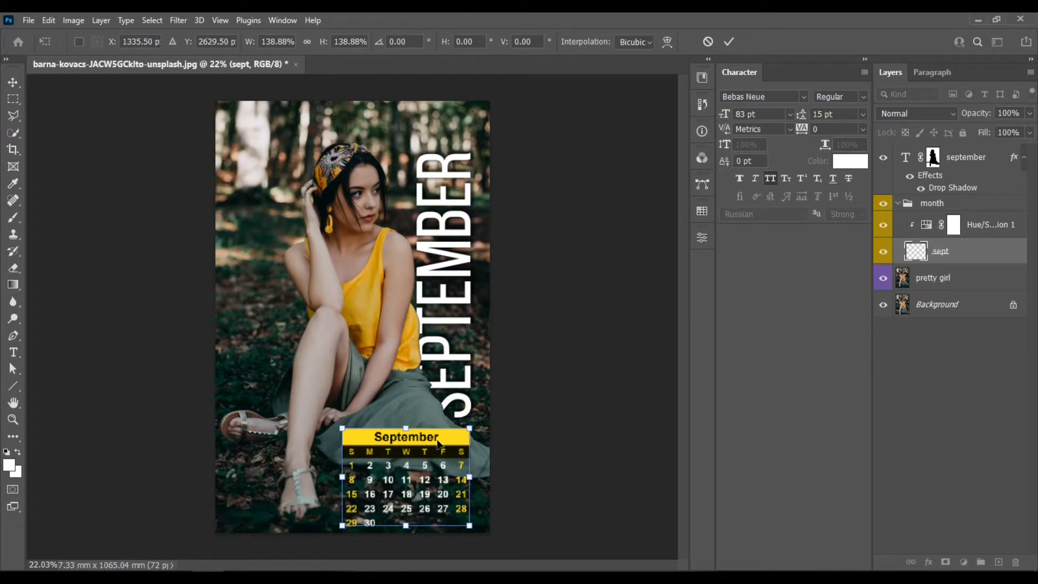
{"action": "left_click_drag", "start_coordinate": [439, 444], "coordinate": [441, 426]}
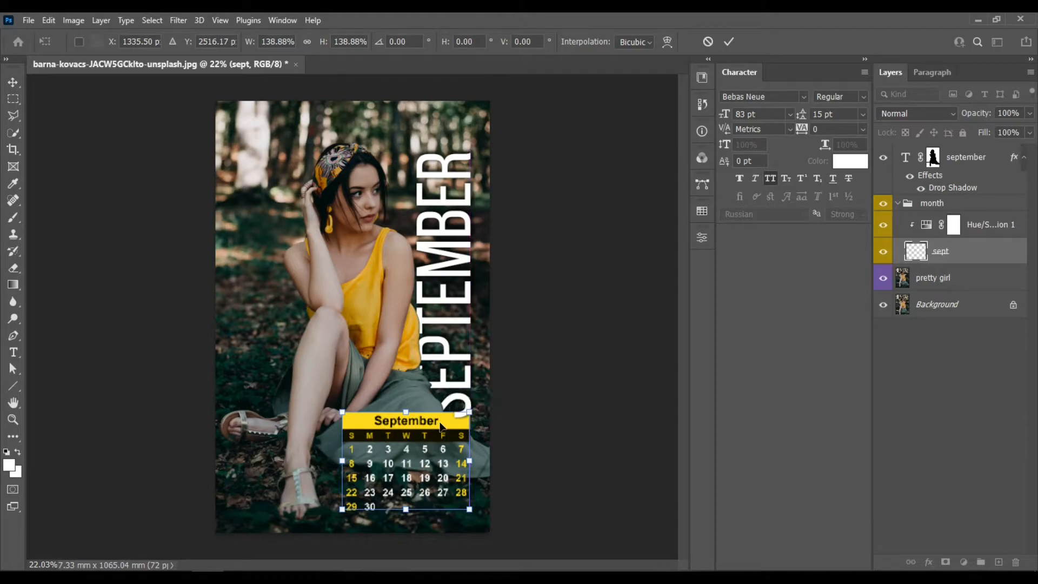
{"action": "key", "text": "Return"}
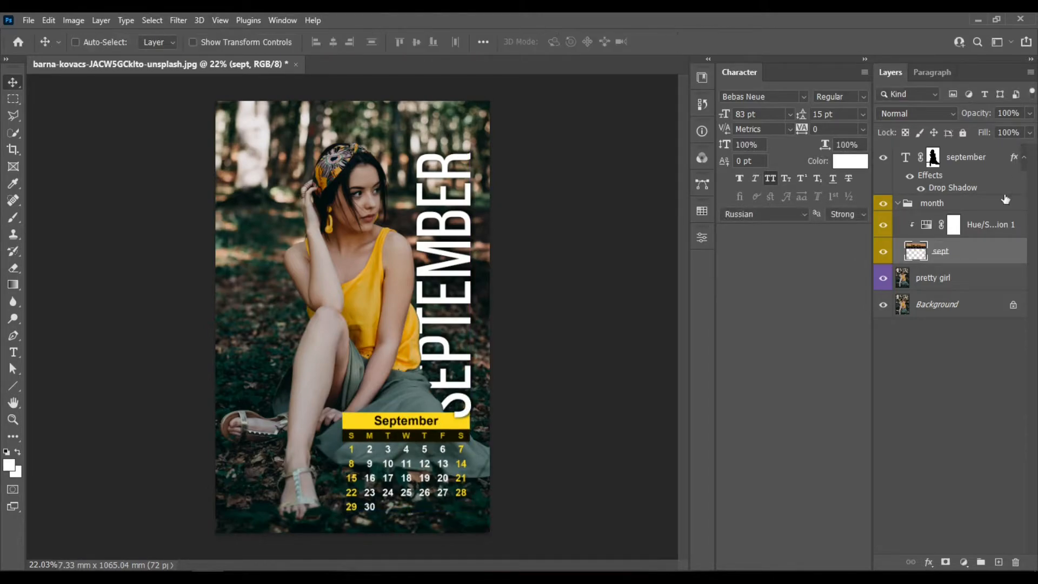
Marquee the calendar's yellow September header and weekday row, and hide them with an inverted layer mask on the sept layer
{"action": "left_click", "coordinate": [14, 99]}
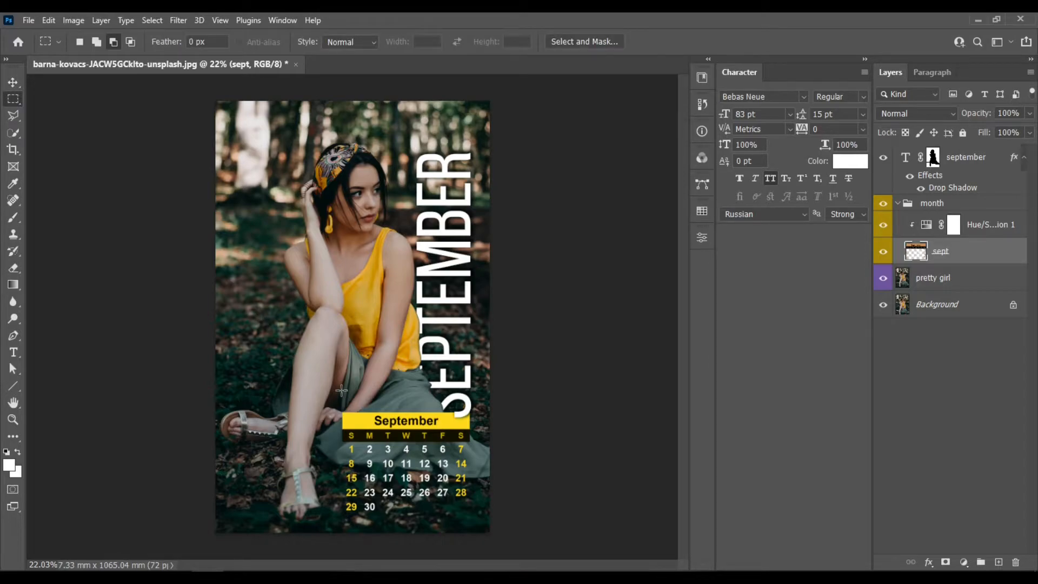
{"action": "scroll", "coordinate": [423, 480], "scroll_direction": "up", "scroll_amount": 3}
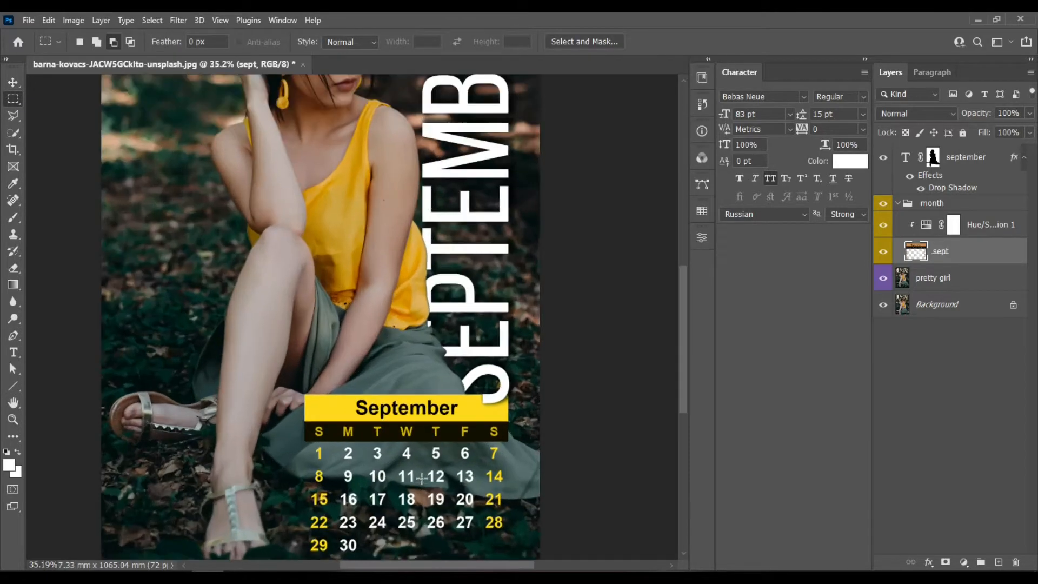
{"action": "scroll", "coordinate": [349, 369], "scroll_direction": "down", "scroll_amount": 2}
{"action": "left_click_drag", "start_coordinate": [299, 323], "coordinate": [540, 392]}
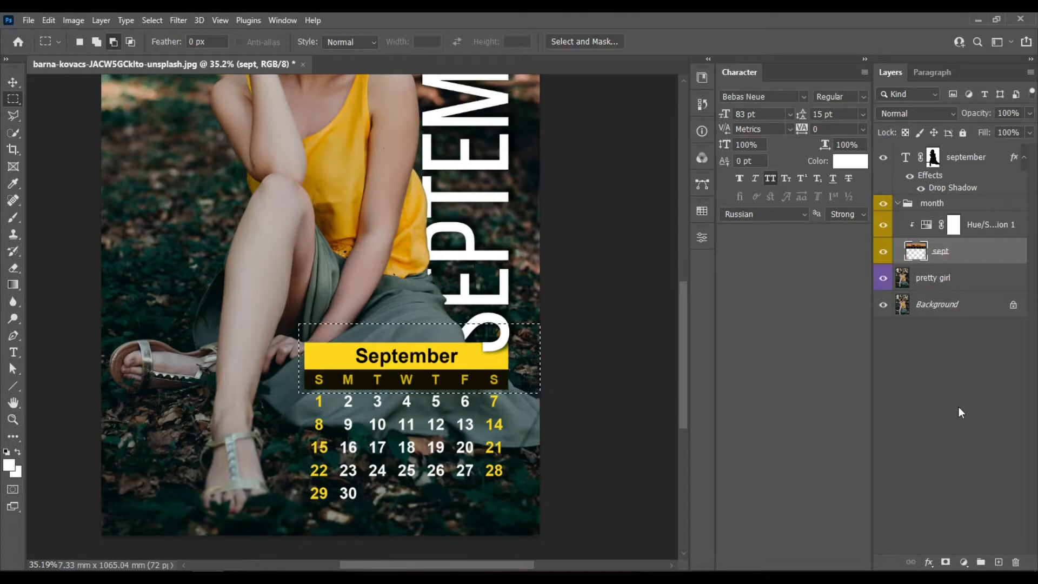
{"action": "left_click", "coordinate": [946, 563], "text": "alt"}
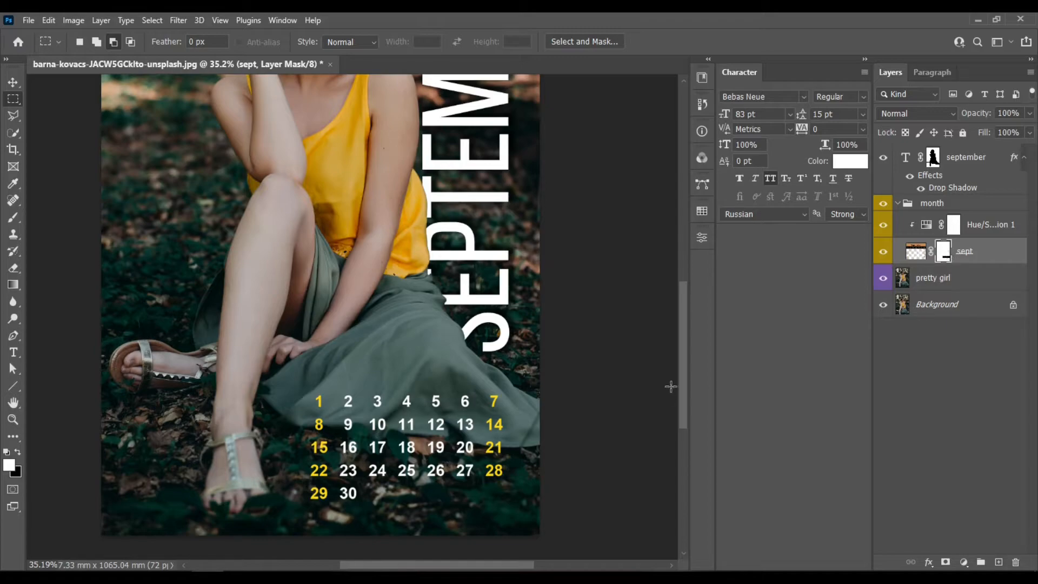
Temporarily disable the sept layer's mask to compare the calendar with its header, and enable the mask again
{"action": "right_click", "coordinate": [951, 255]}
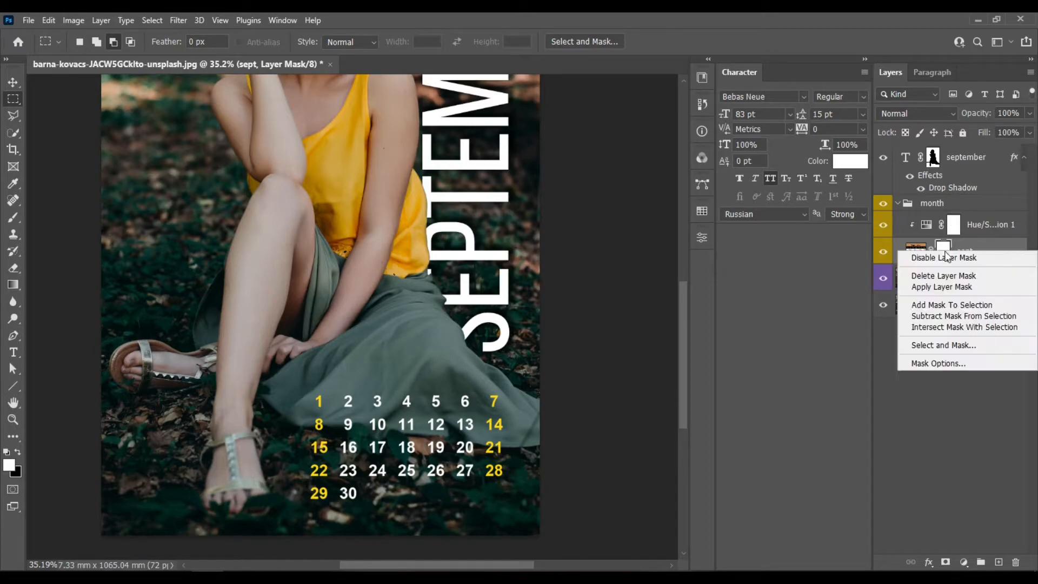
{"action": "key", "text": "Escape"}
{"action": "left_click", "coordinate": [943, 252], "text": "shift"}
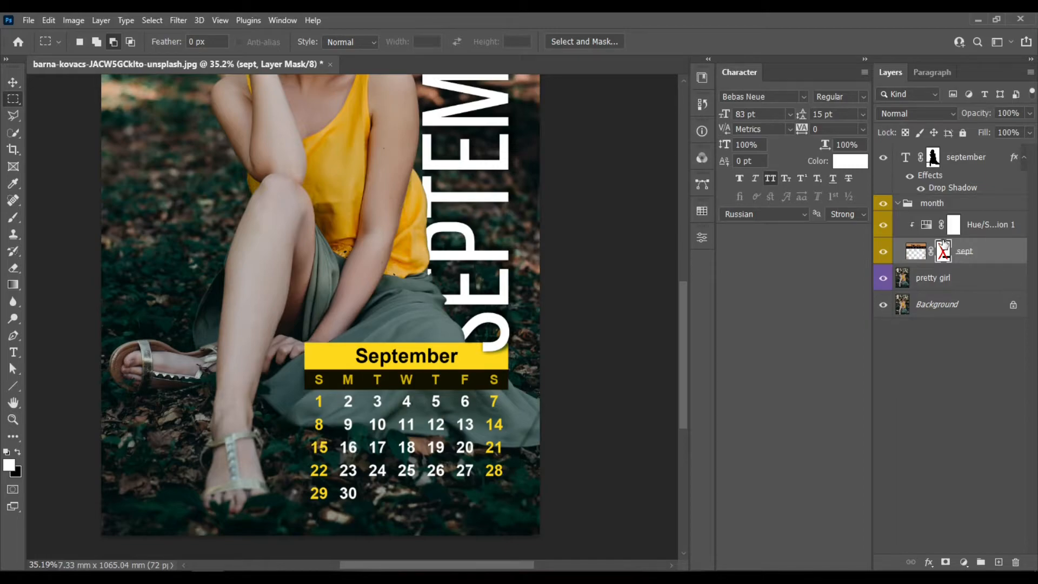
{"action": "right_click", "coordinate": [943, 245]}
{"action": "left_click", "coordinate": [955, 255]}
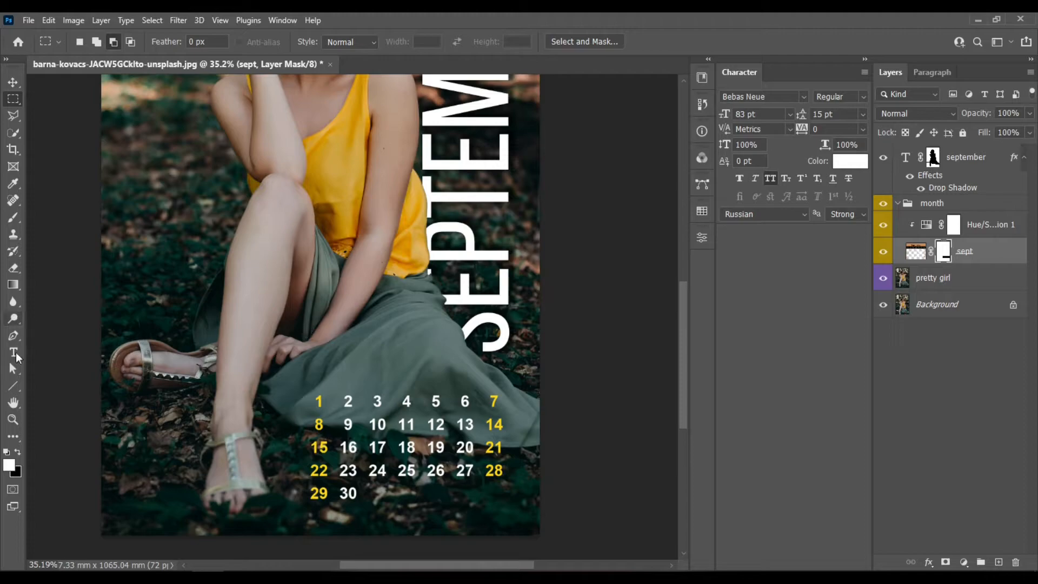
Add a letter M in Bebas Neue Thin at 120 pt above the dates and move its text layer above the september layer
{"action": "left_click", "coordinate": [14, 354]}
{"action": "left_click", "coordinate": [863, 97]}
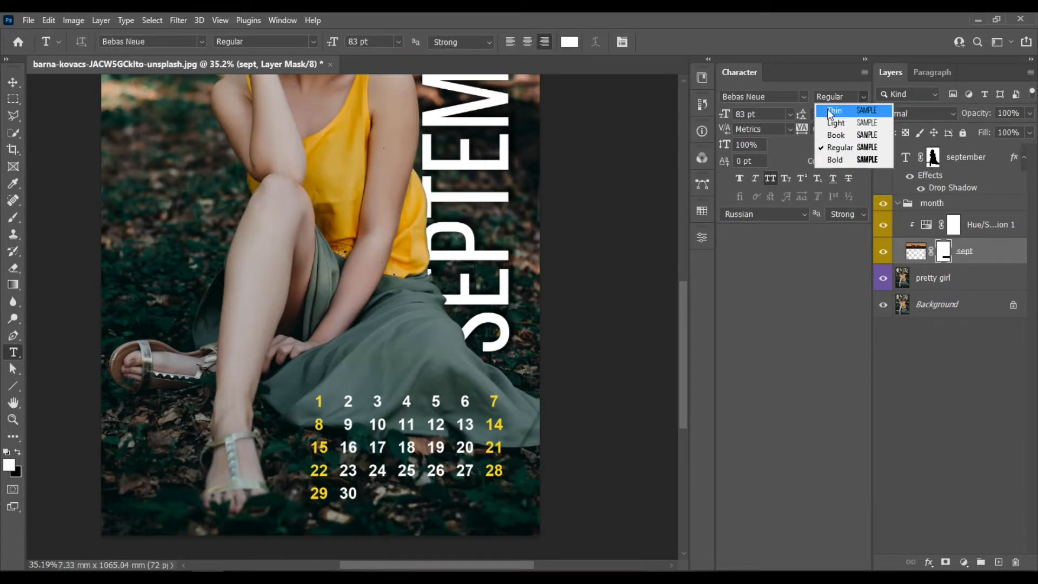
{"action": "left_click", "coordinate": [841, 112]}
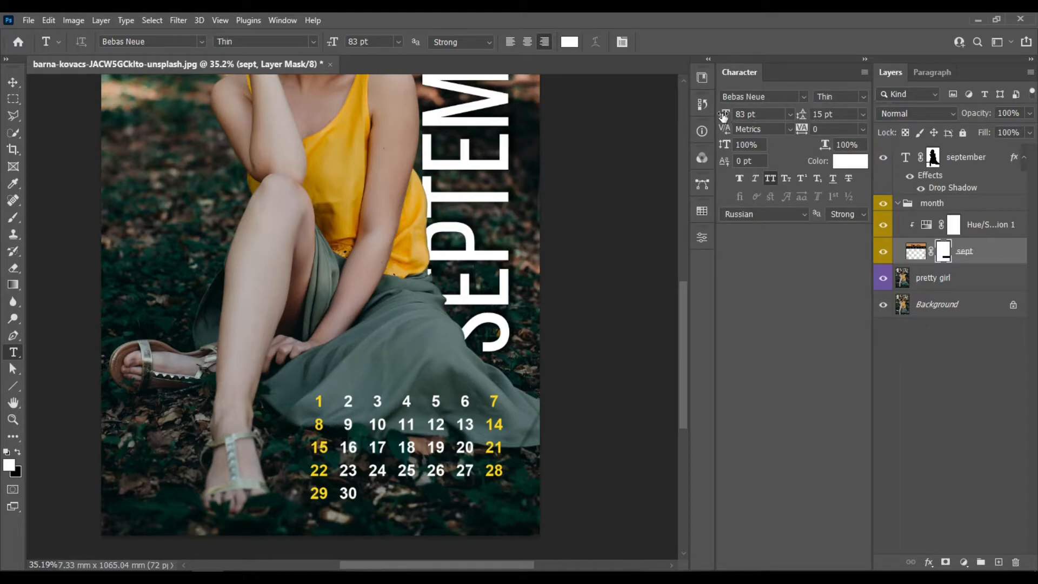
{"action": "left_click", "coordinate": [764, 112]}
{"action": "type", "text": "120"}
{"action": "left_click", "coordinate": [771, 125]}
{"action": "left_click", "coordinate": [345, 371]}
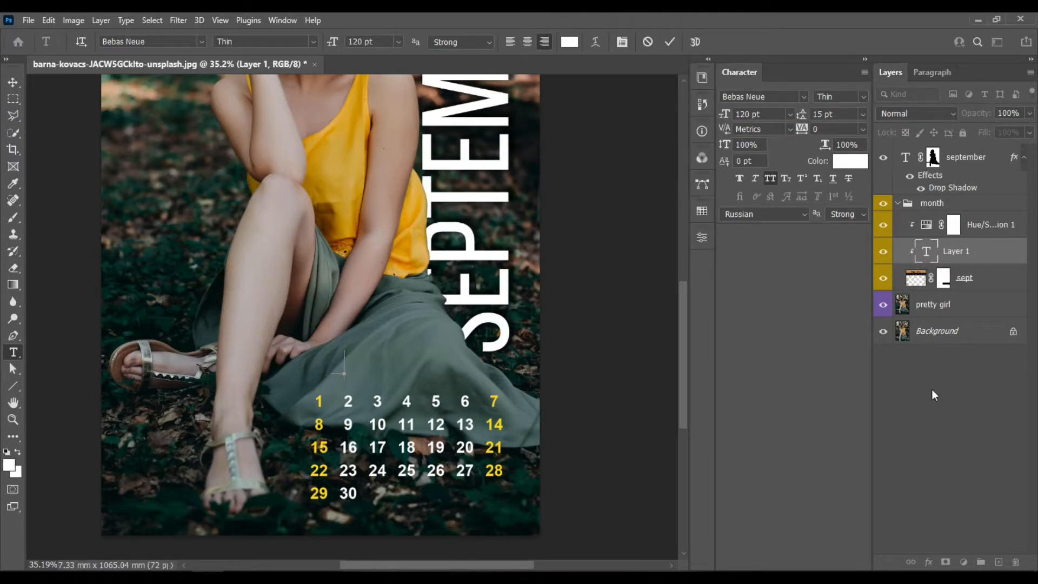
{"action": "left_click", "coordinate": [671, 41]}
{"action": "left_click_drag", "start_coordinate": [973, 157], "coordinate": [996, 144]}
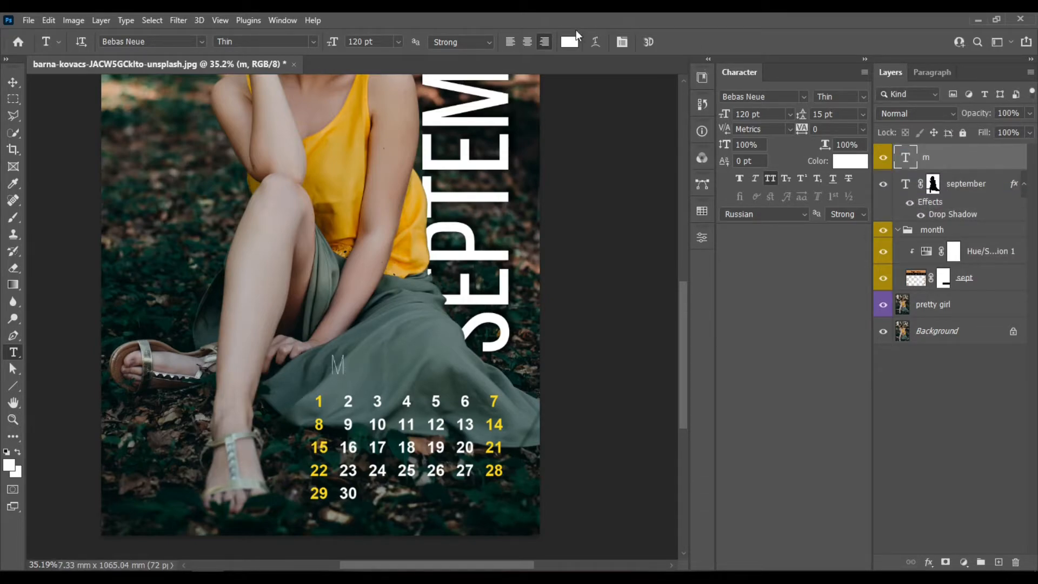
Enlarge the letter M to about 360 pt and place it just above the first row of dates
{"action": "left_click_drag", "start_coordinate": [332, 42], "coordinate": [344, 43]}
{"action": "left_click", "coordinate": [377, 41]}
{"action": "key", "text": "ctrl+t"}
{"action": "left_click_drag", "start_coordinate": [346, 337], "coordinate": [355, 312]}
{"action": "left_click_drag", "start_coordinate": [323, 374], "coordinate": [339, 365]}
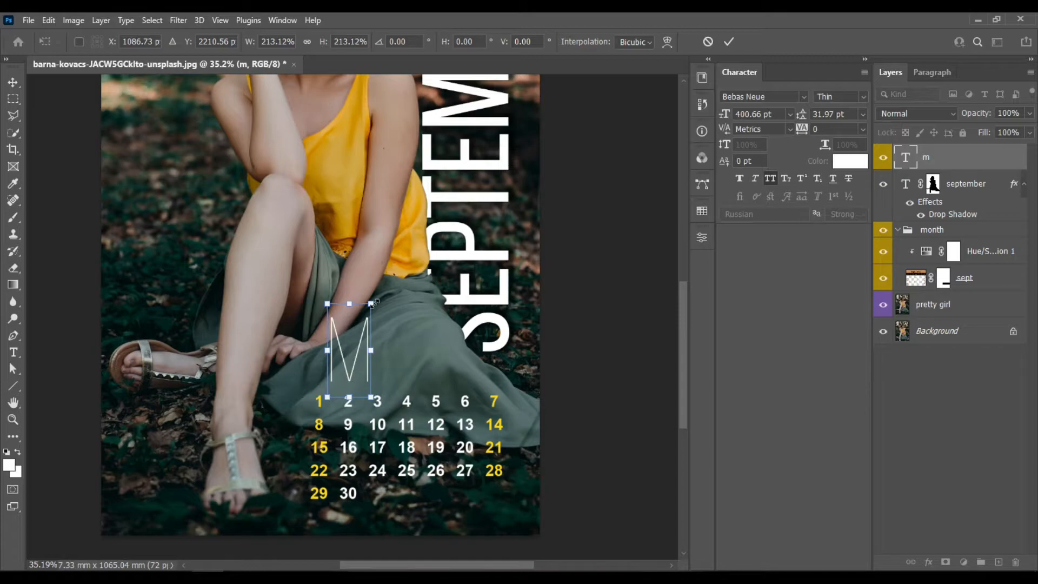
{"action": "left_click_drag", "start_coordinate": [372, 304], "coordinate": [373, 308]}
{"action": "key", "text": "Return"}
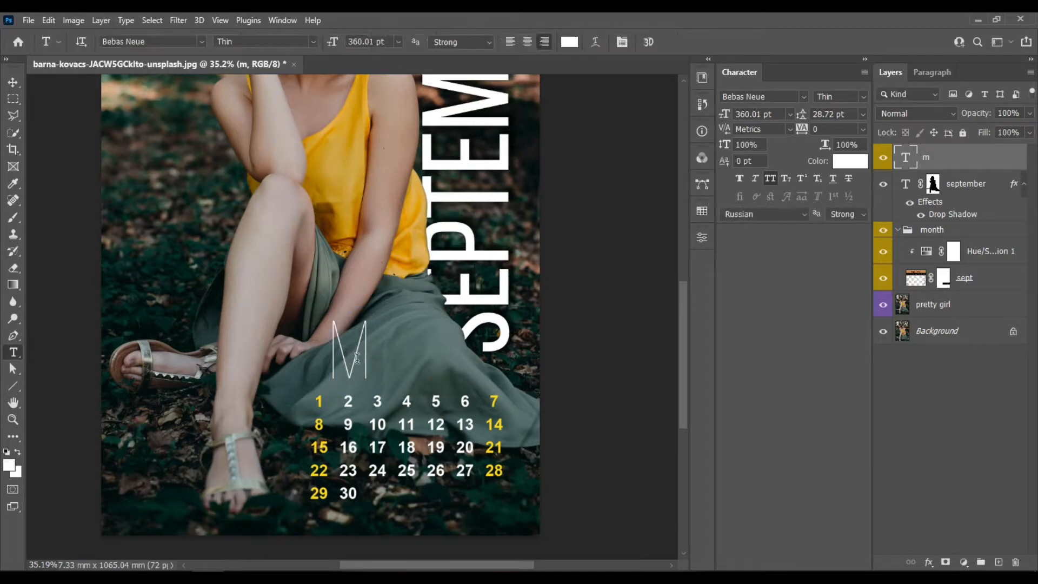
Extend the letter M to the weekday initials MTWS and left-align the text
{"action": "left_click", "coordinate": [13, 82]}
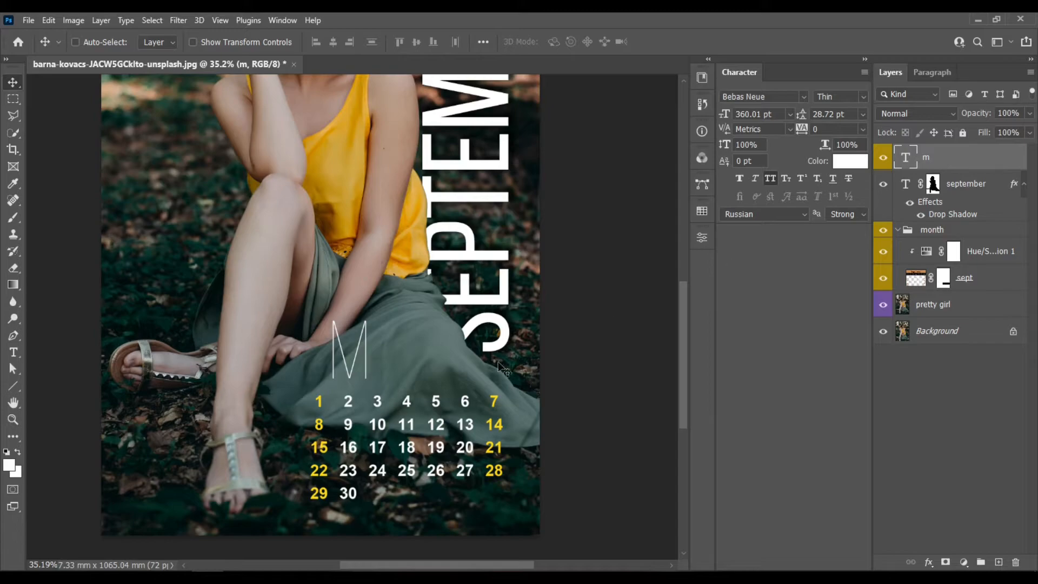
{"action": "key", "text": "t"}
{"action": "left_click_drag", "start_coordinate": [367, 352], "coordinate": [340, 354]}
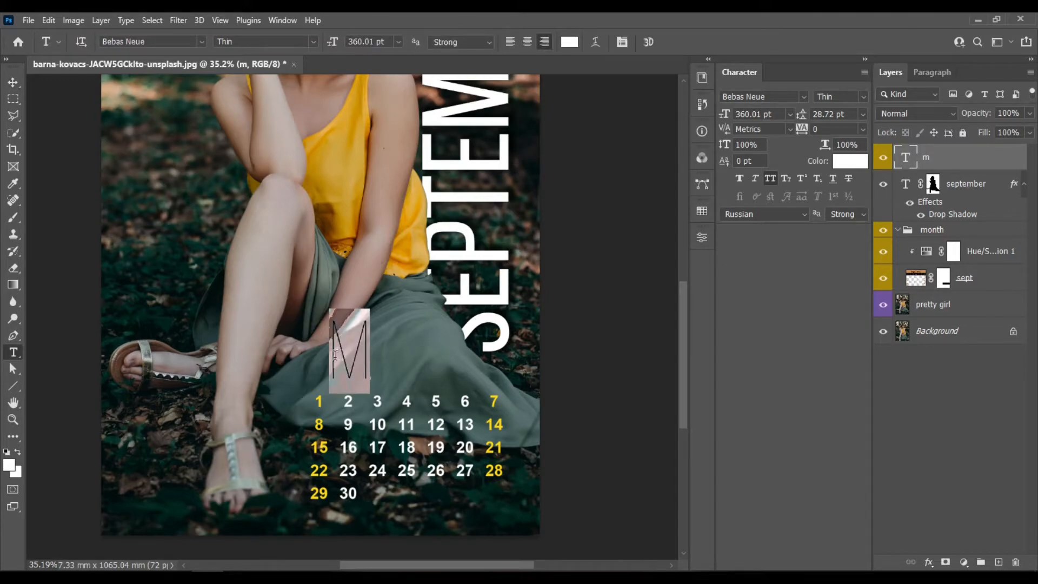
{"action": "left_click", "coordinate": [331, 355]}
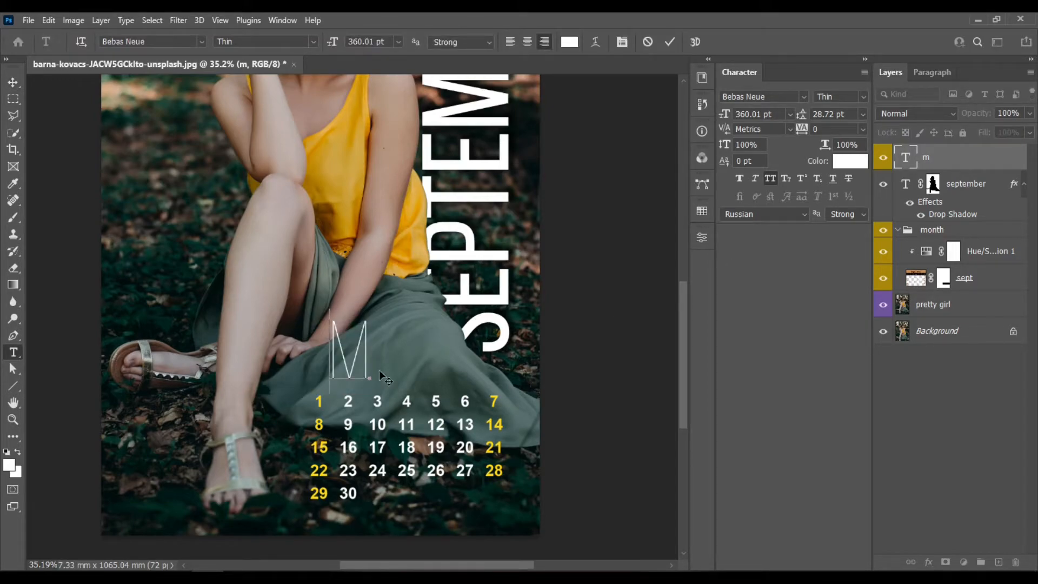
{"action": "left_click", "coordinate": [365, 359]}
{"action": "type", "text": "t"}
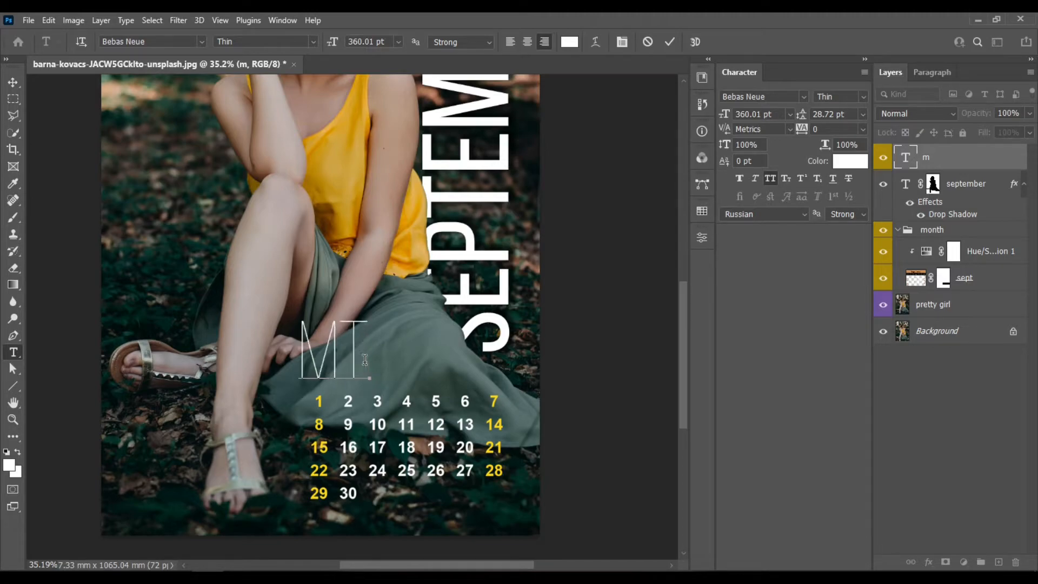
{"action": "left_click", "coordinate": [511, 44]}
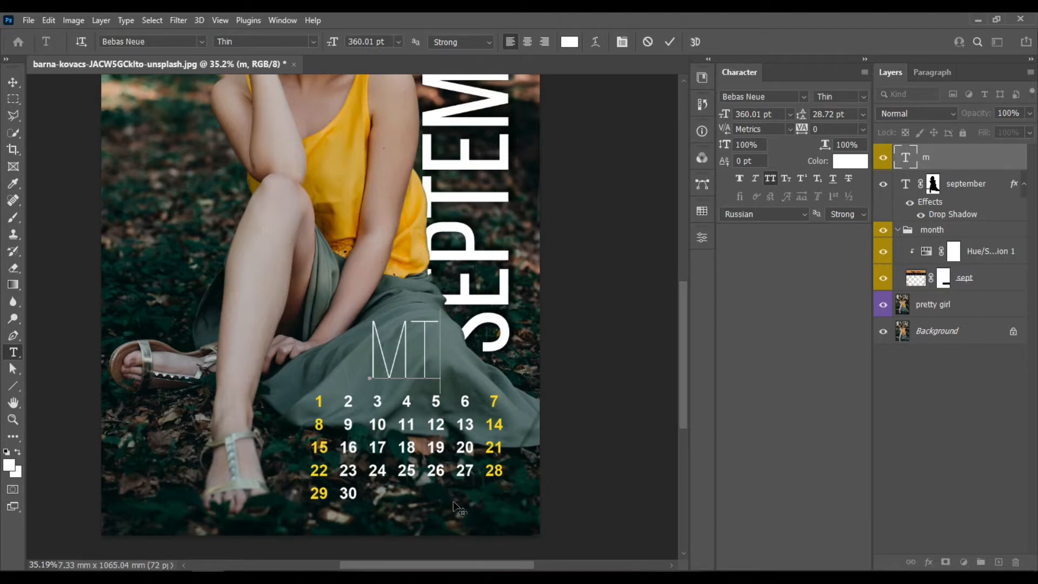
{"action": "type", "text": "ws"}
Shift the weekday initials back over the date columns and complete them to MTWTSS
{"action": "key", "text": "ctrl"}
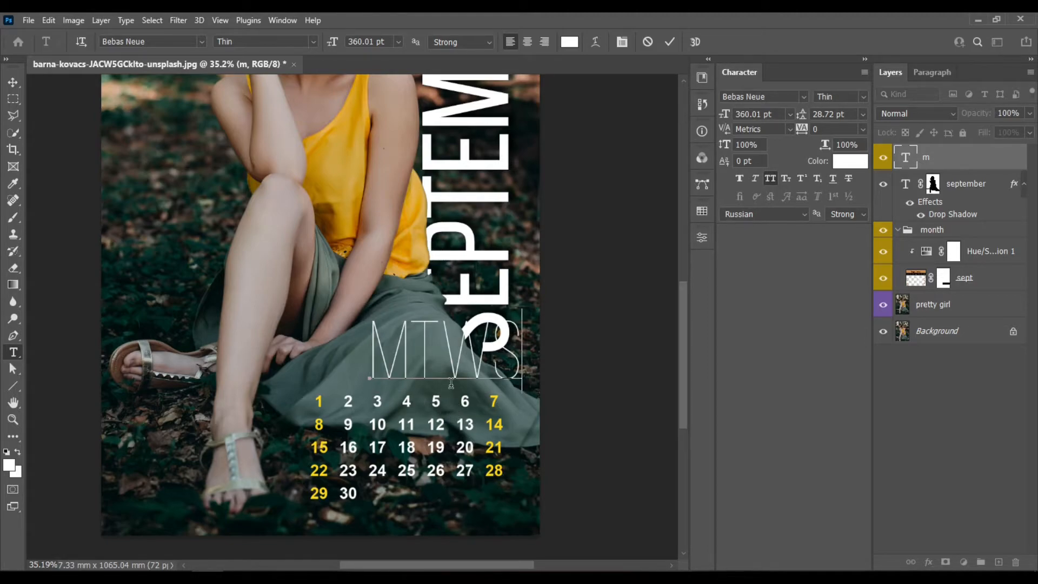
{"action": "left_click_drag", "start_coordinate": [453, 383], "coordinate": [408, 383]}
{"action": "type", "text": "S"}
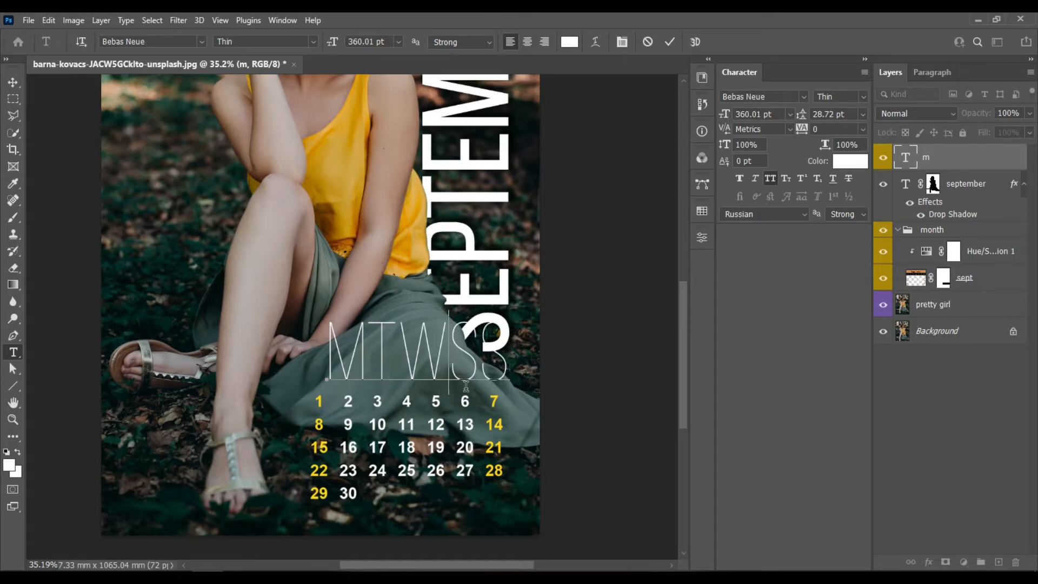
{"action": "type", "text": "T"}
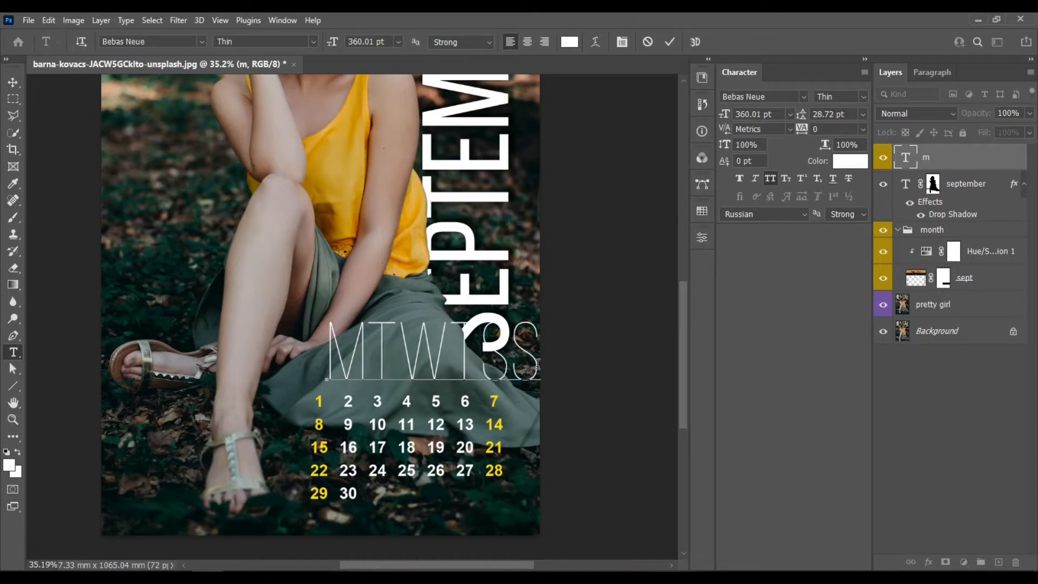
Change the weekday initials to SMTWTS by moving the last S to the front, and center the text over the date columns
{"action": "left_click_drag", "start_coordinate": [539, 364], "coordinate": [523, 364]}
{"action": "key", "text": "BackSpace"}
{"action": "left_click", "coordinate": [344, 383]}
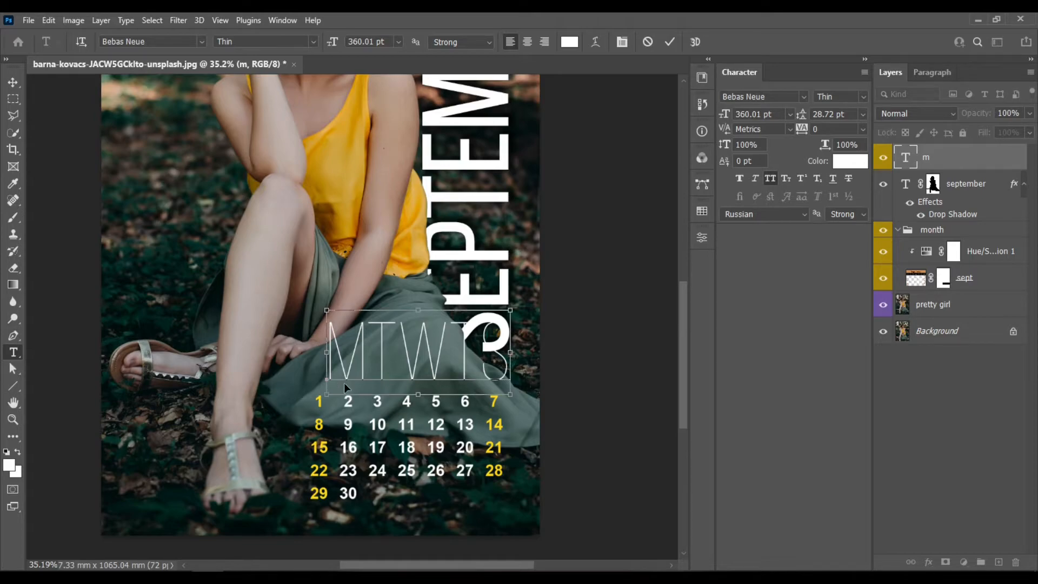
{"action": "type", "text": "S"}
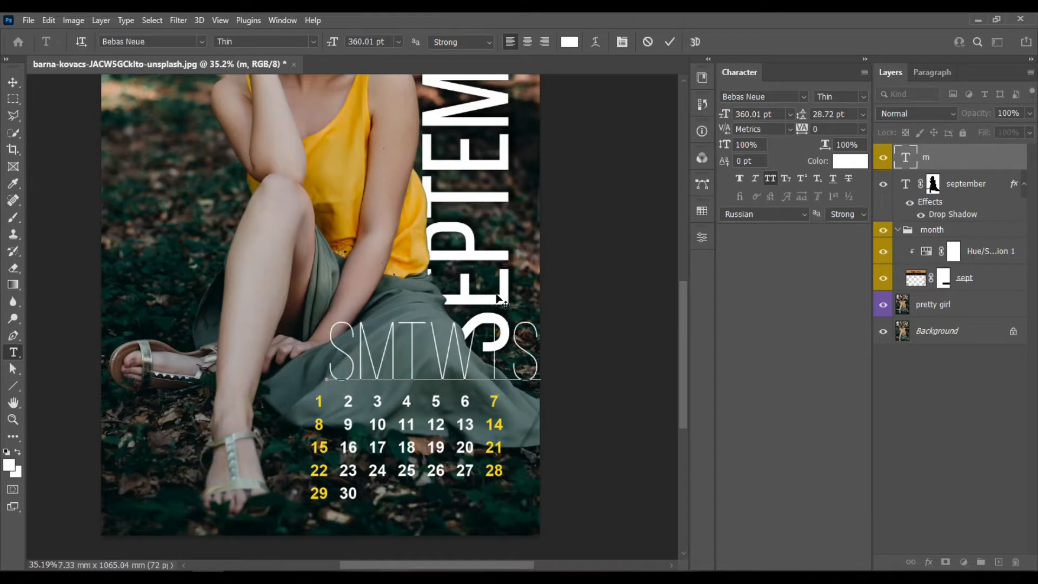
{"action": "left_click_drag", "start_coordinate": [444, 387], "coordinate": [436, 388]}
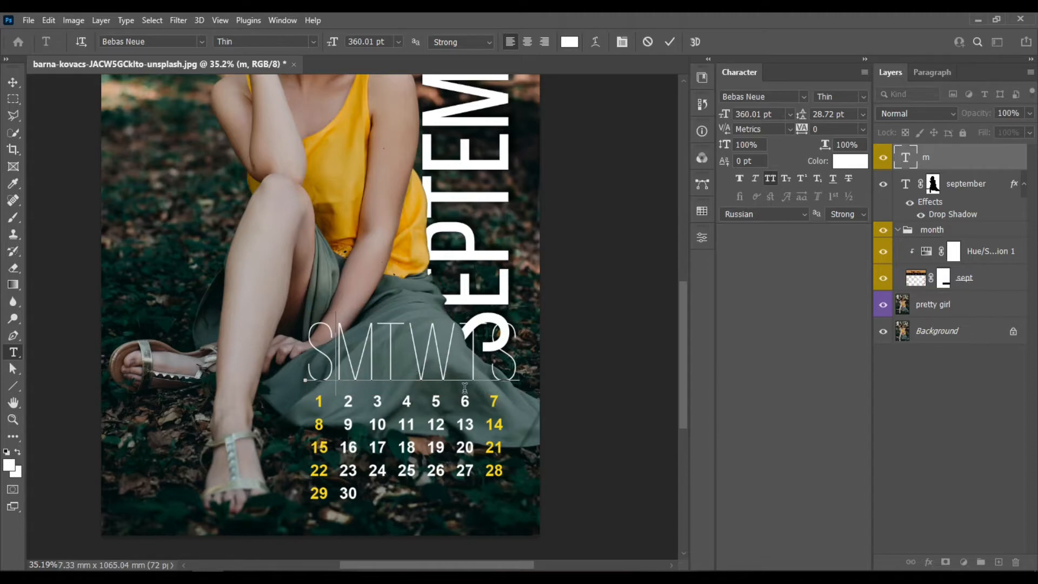
{"action": "left_click", "coordinate": [670, 43]}
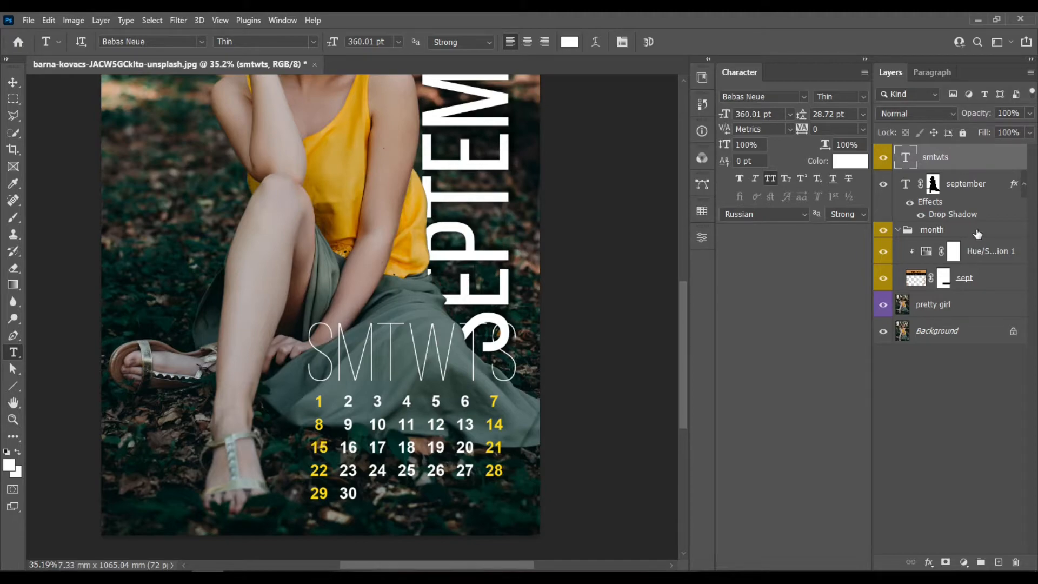
Put the smtwts layer at the top of the month group and move the whole group to the photo's lower left
{"action": "left_click_drag", "start_coordinate": [978, 156], "coordinate": [992, 239]}
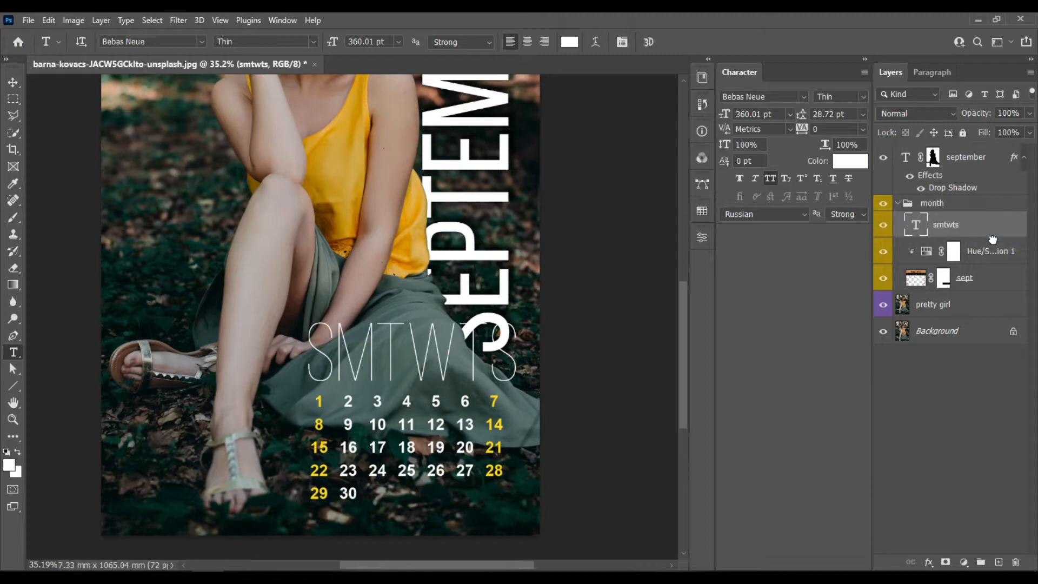
{"action": "left_click", "coordinate": [944, 205]}
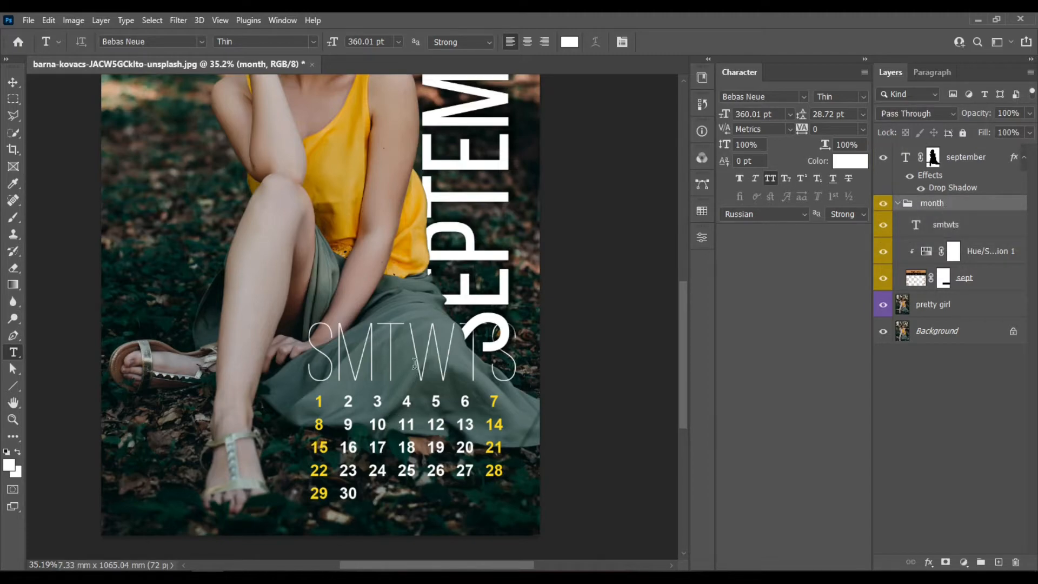
{"action": "key", "text": "v"}
{"action": "left_click_drag", "start_coordinate": [414, 351], "coordinate": [279, 385]}
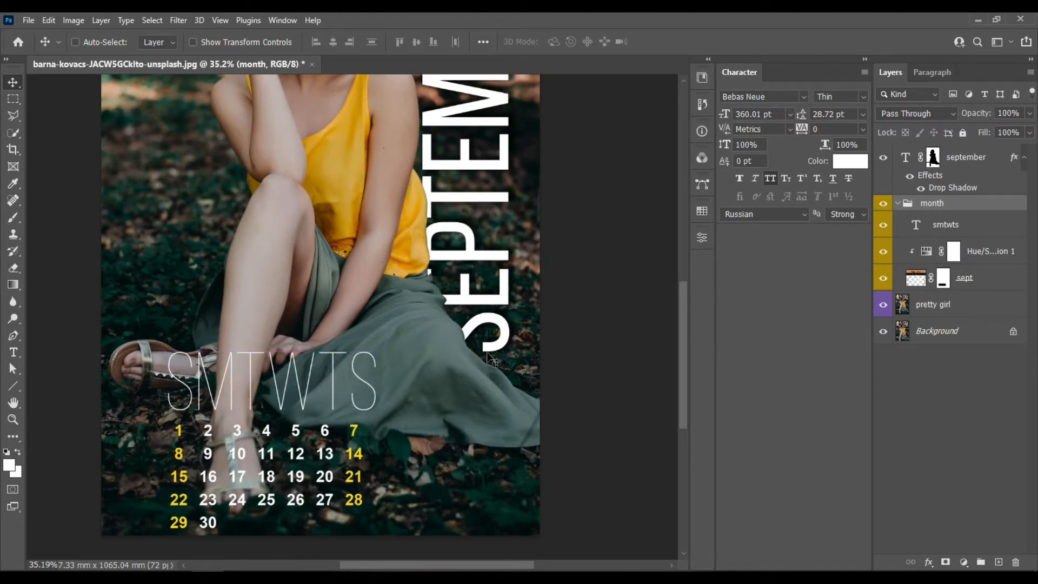
{"action": "scroll", "coordinate": [493, 277], "scroll_direction": "up", "scroll_amount": 1}
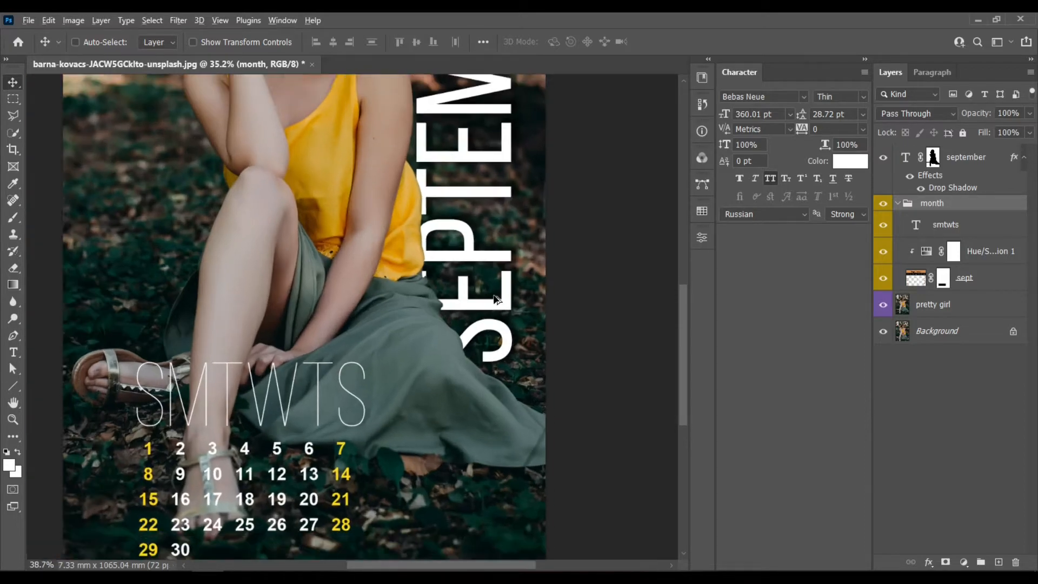
{"action": "scroll", "coordinate": [494, 297], "scroll_direction": "down", "scroll_amount": 8}
{"action": "scroll", "coordinate": [417, 418], "scroll_direction": "up", "scroll_amount": 3}
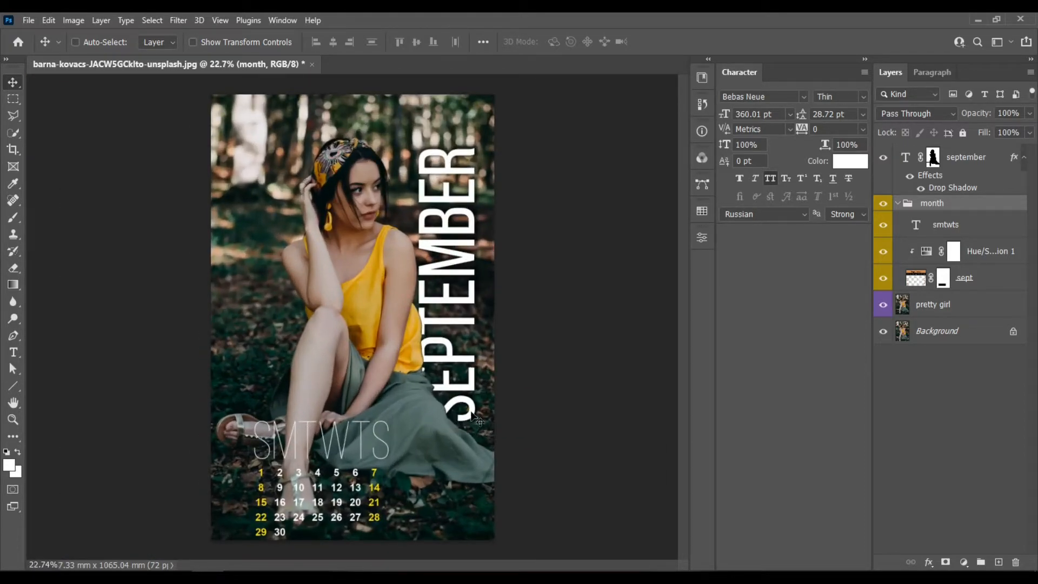
{"action": "left_click", "coordinate": [932, 157]}
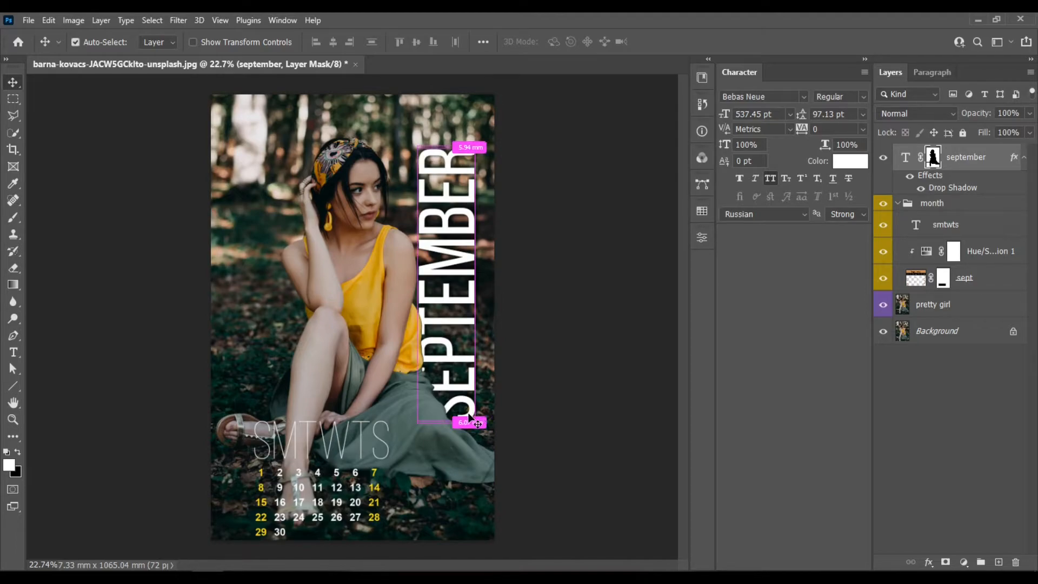
{"action": "key", "text": "ctrl+t"}
{"action": "left_click_drag", "start_coordinate": [480, 417], "coordinate": [463, 402]}
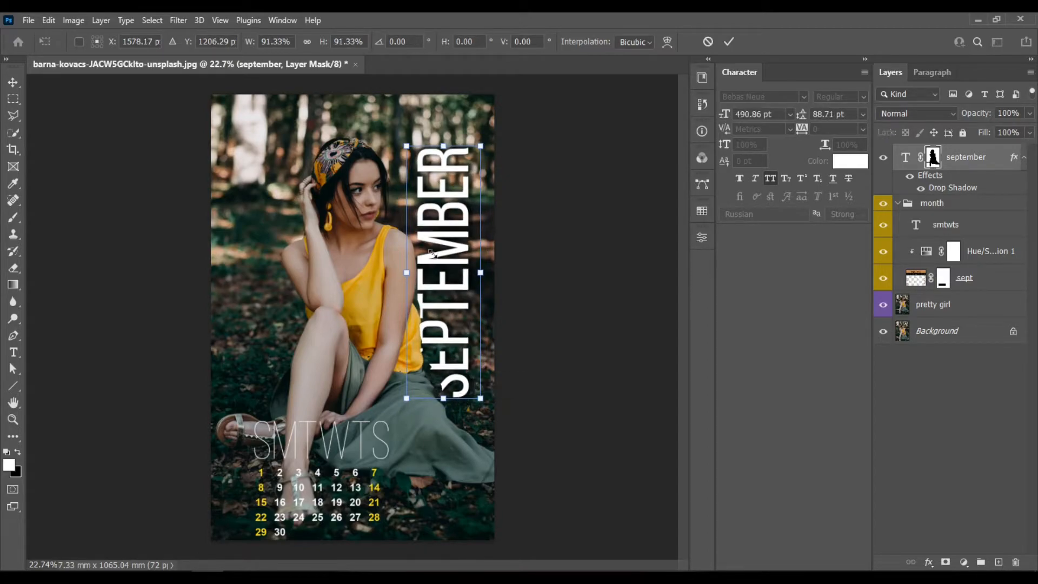
{"action": "left_click_drag", "start_coordinate": [407, 144], "coordinate": [400, 132]}
{"action": "key", "text": "Return"}
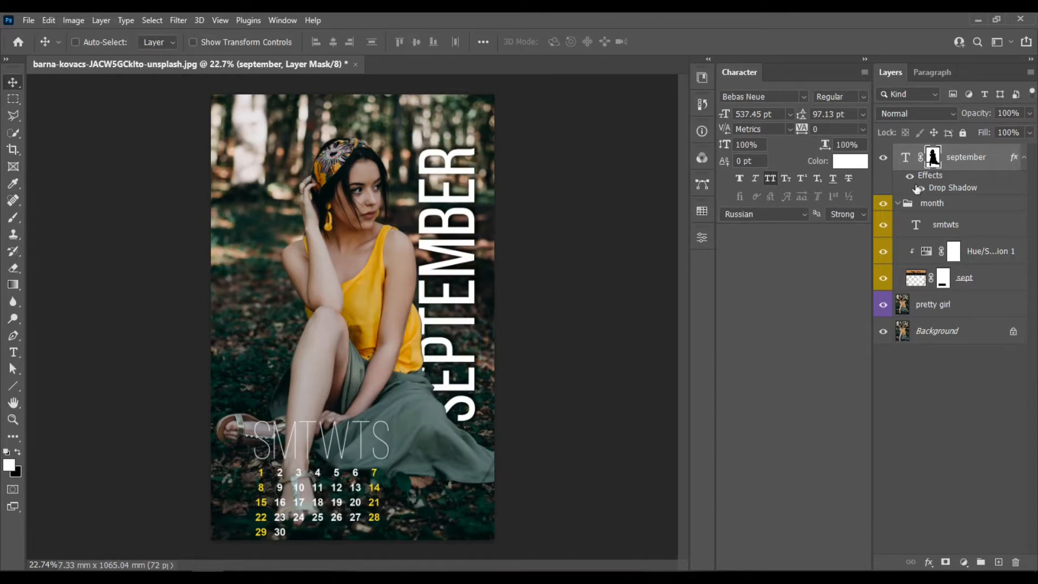
Unlink the september layer's mask and scale only the title text to about 108%, extending it upward behind the woman
{"action": "left_click", "coordinate": [923, 157]}
{"action": "key", "text": "ctrl+t"}
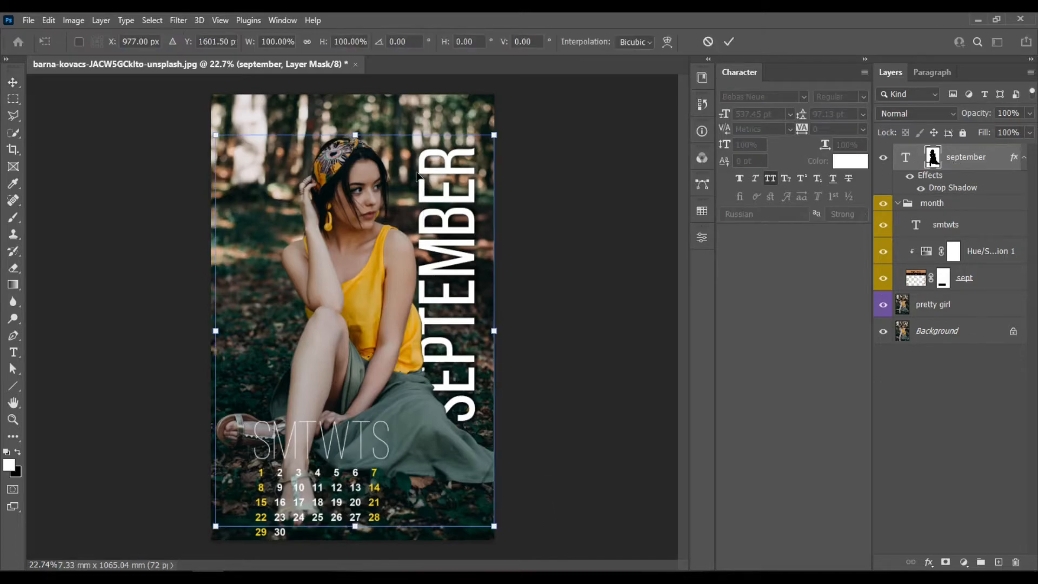
{"action": "key", "text": "Escape"}
{"action": "left_click", "coordinate": [913, 163]}
{"action": "key", "text": "ctrl"}
{"action": "key", "text": "ctrl+t"}
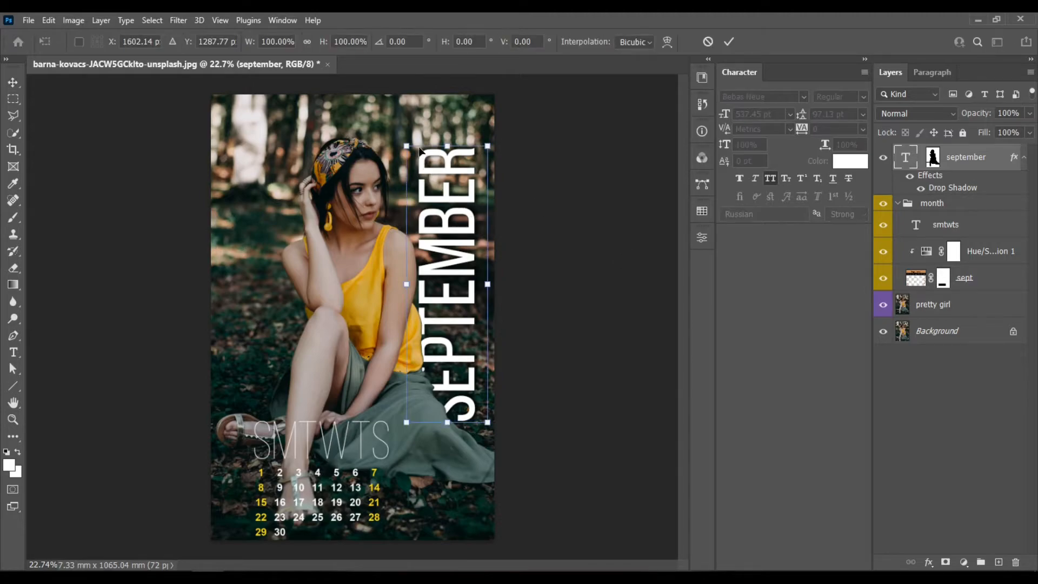
{"action": "left_click_drag", "start_coordinate": [409, 148], "coordinate": [382, 132]}
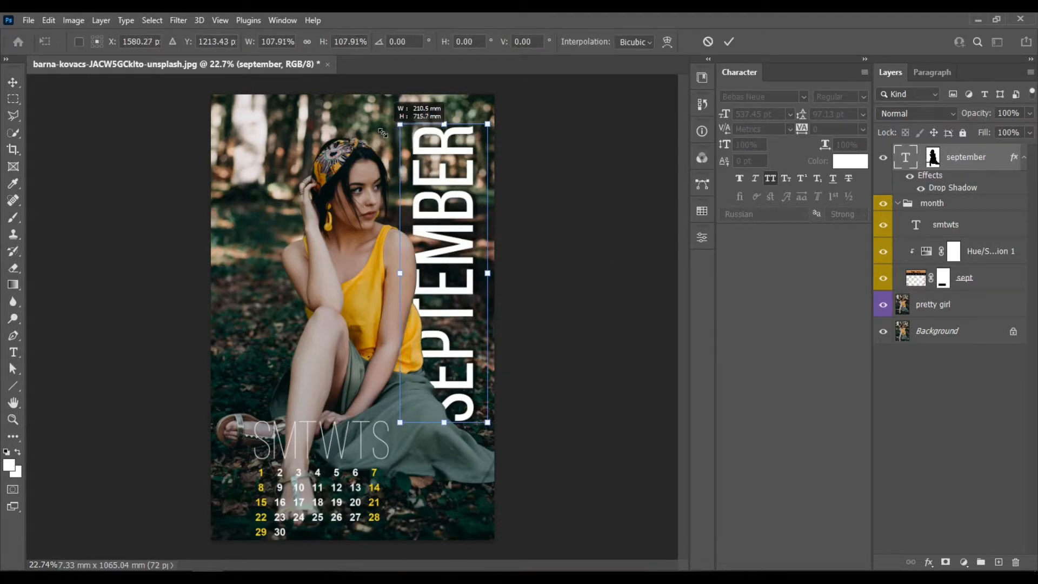
{"action": "key", "text": "Return"}
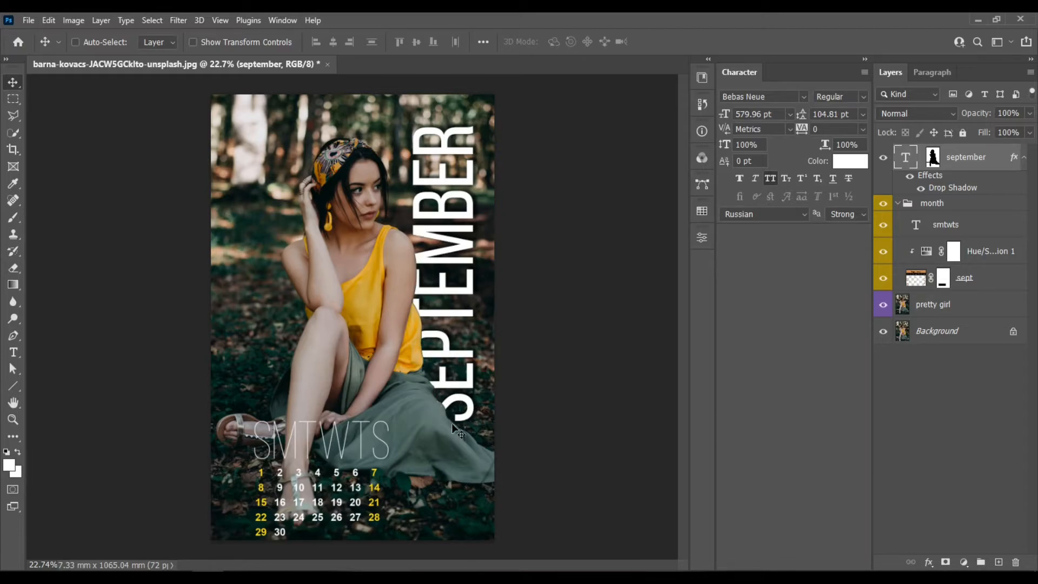
{"action": "scroll", "coordinate": [442, 362], "scroll_direction": "up", "scroll_amount": 2}
{"action": "scroll", "coordinate": [443, 363], "scroll_direction": "up", "scroll_amount": 3}
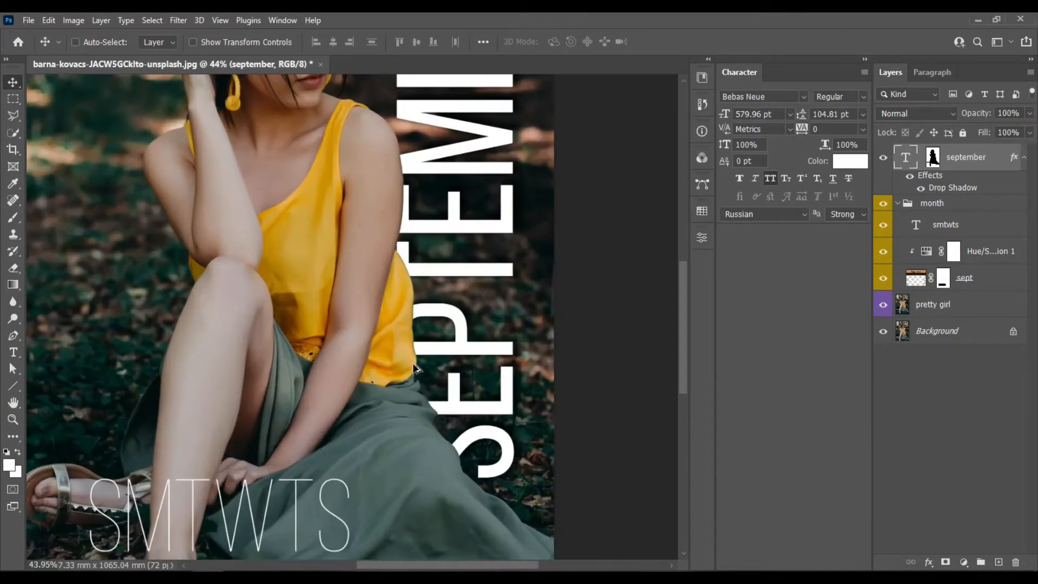
{"action": "scroll", "coordinate": [427, 295], "scroll_direction": "down", "scroll_amount": 1}
{"action": "scroll", "coordinate": [432, 275], "scroll_direction": "down", "scroll_amount": 3}
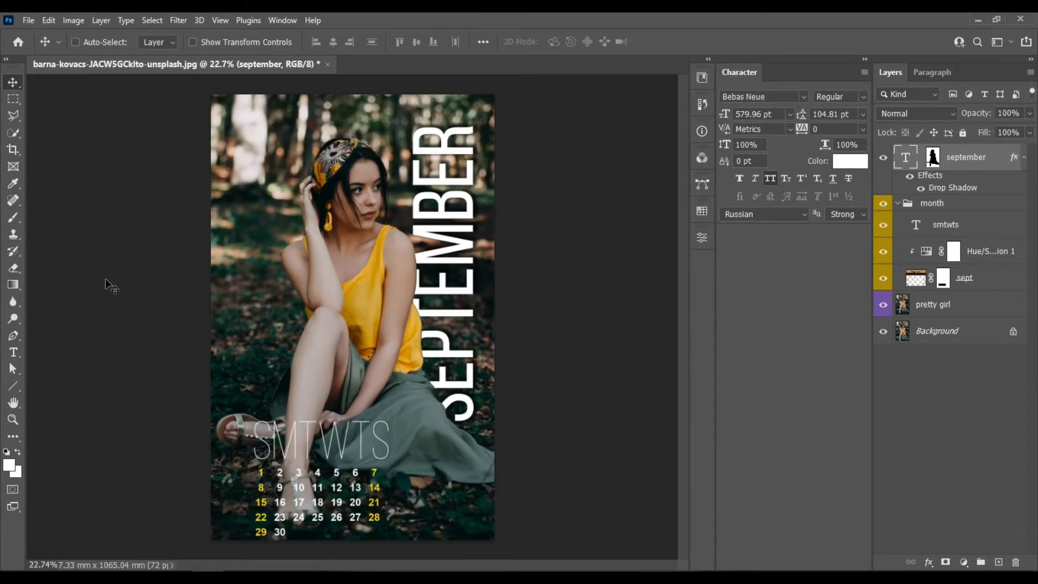
Create a new layer directly below the sept layer and name it month background
{"action": "left_click", "coordinate": [973, 205]}
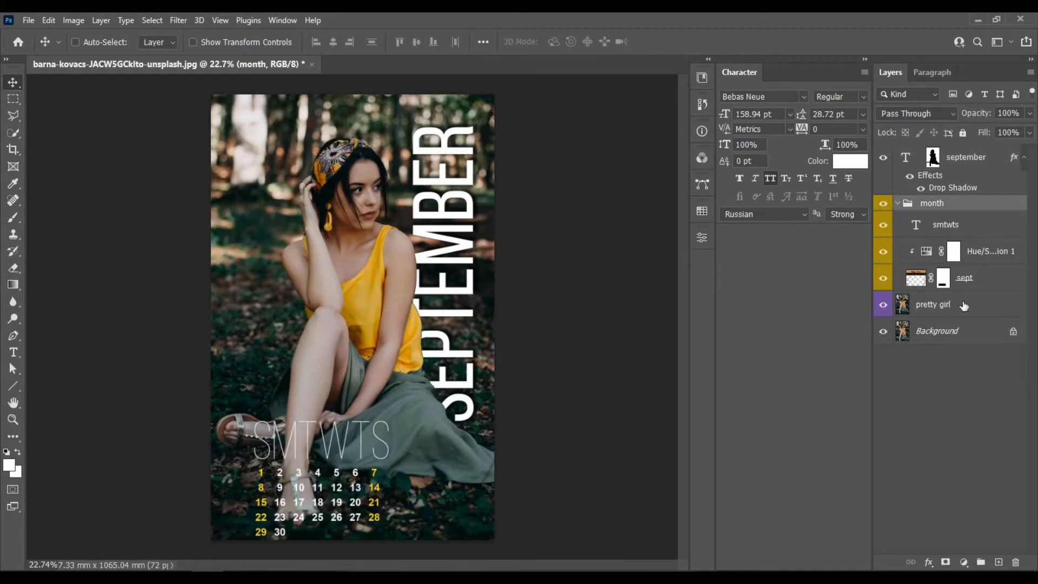
{"action": "left_click", "coordinate": [990, 287]}
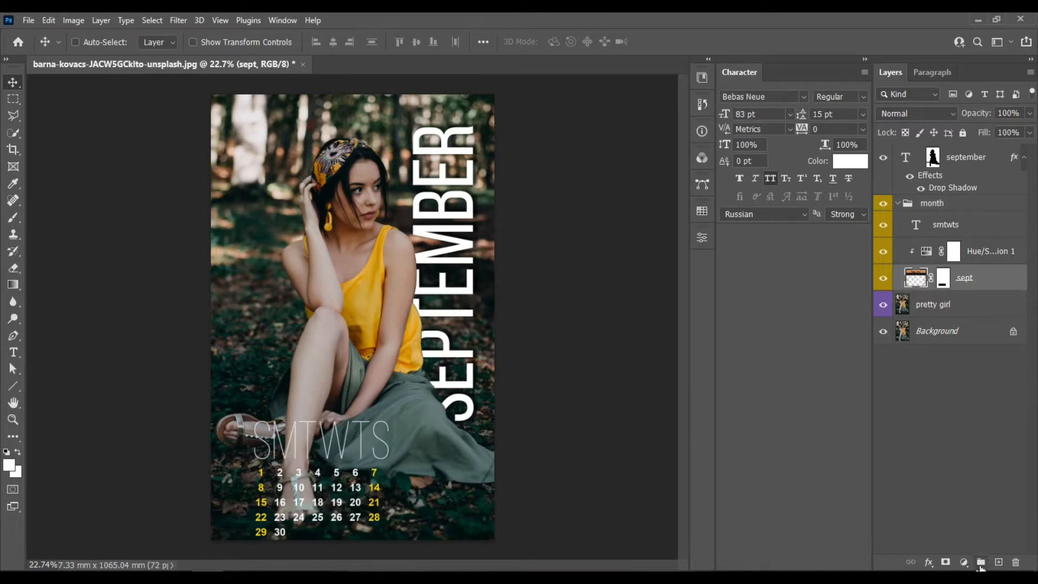
{"action": "left_click", "coordinate": [998, 563]}
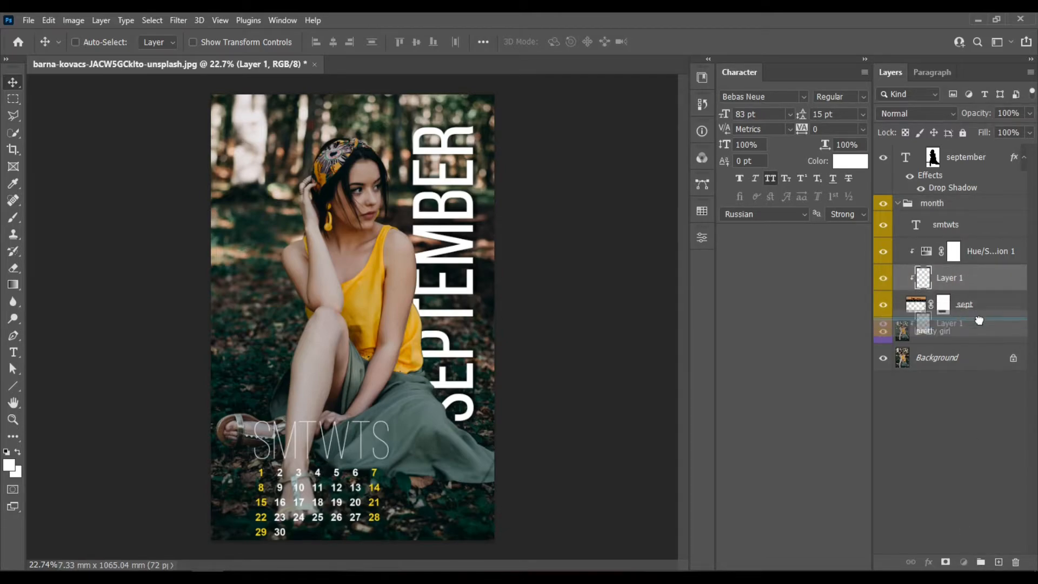
{"action": "key", "text": "ctrl+bracketleft"}
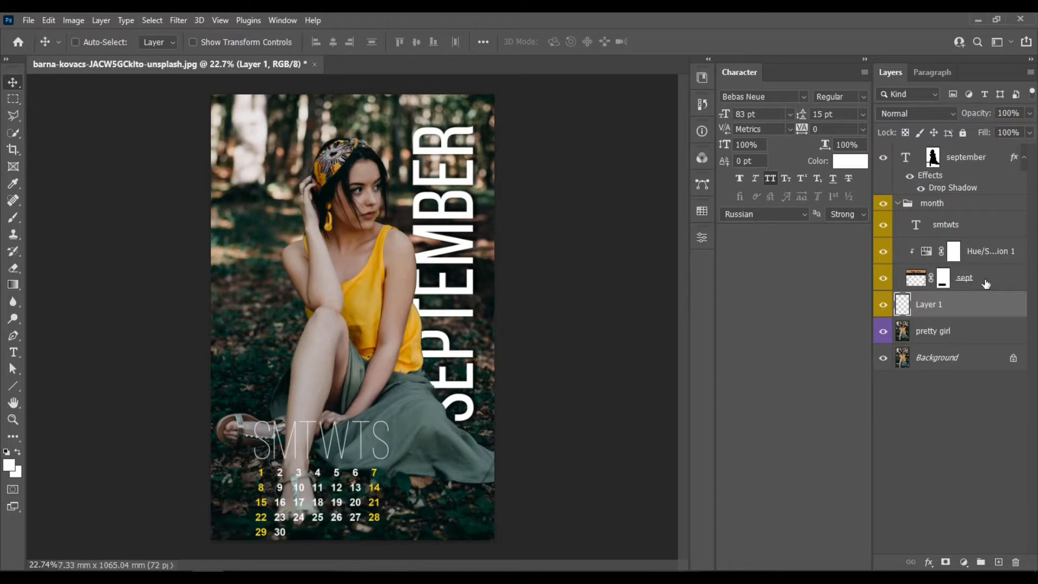
{"action": "double_click", "coordinate": [927, 304]}
{"action": "key", "text": "BackSpace"}
{"action": "type", "text": "month background"}
{"action": "key", "text": "Return"}
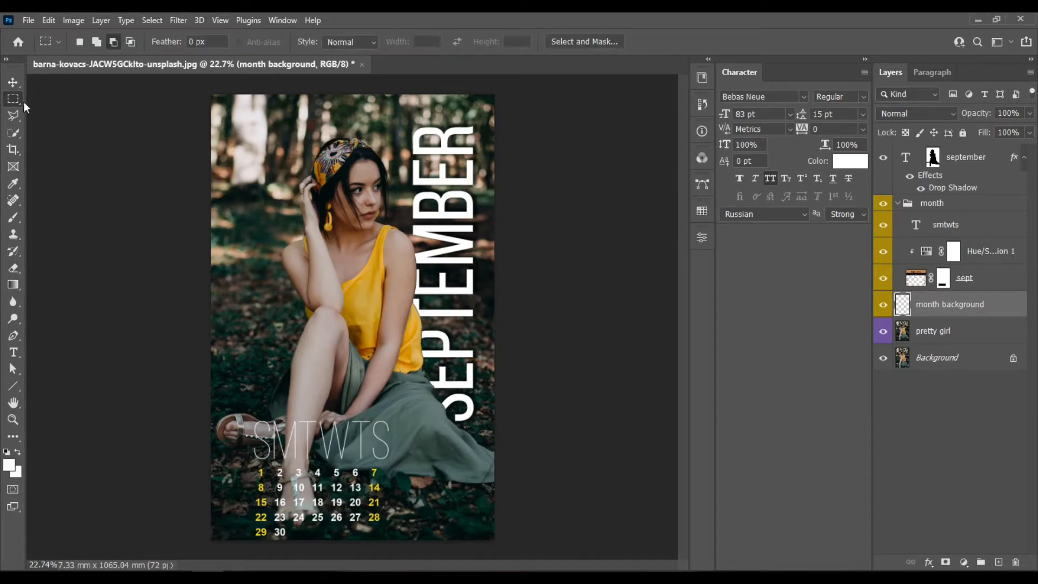
Select a rectangle around the date block from the photo's lower-left corner and set up a fill at 50% opacity
{"action": "left_click_drag", "start_coordinate": [189, 409], "coordinate": [418, 567]}
{"action": "left_click", "coordinate": [51, 20]}
{"action": "left_click", "coordinate": [95, 221]}
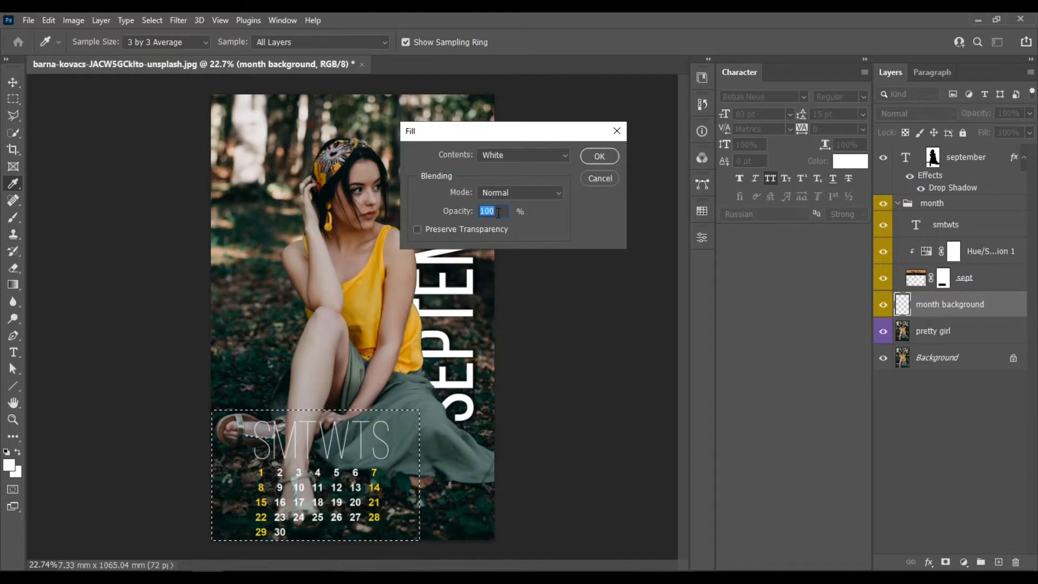
{"action": "type", "text": "50"}
Fill the selection with teal #07a88d, sampled from the photo's dark ground and brightened to 66%, and deselect
{"action": "left_click", "coordinate": [527, 153]}
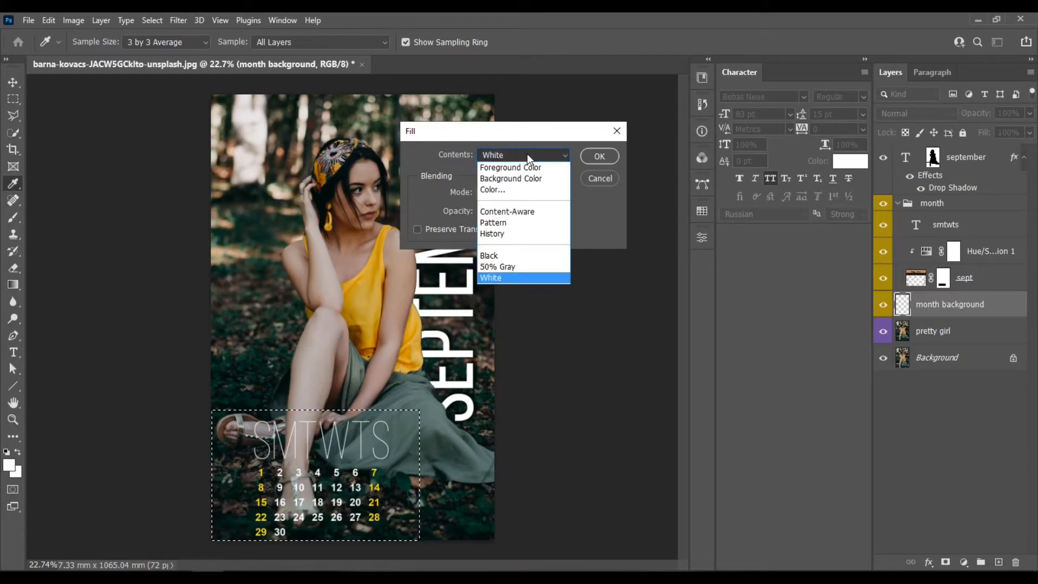
{"action": "left_click", "coordinate": [513, 191]}
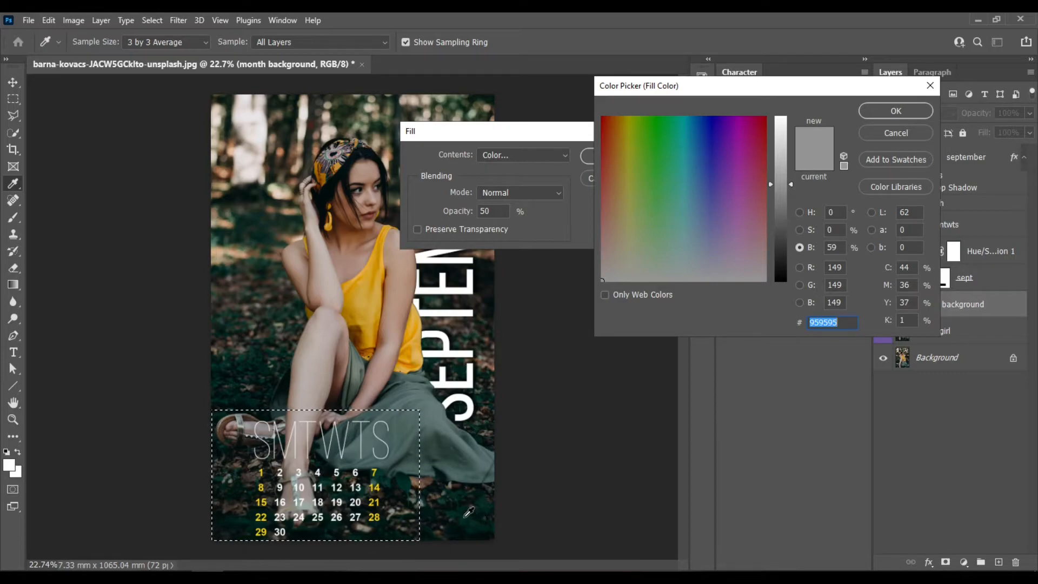
{"action": "left_click", "coordinate": [469, 520]}
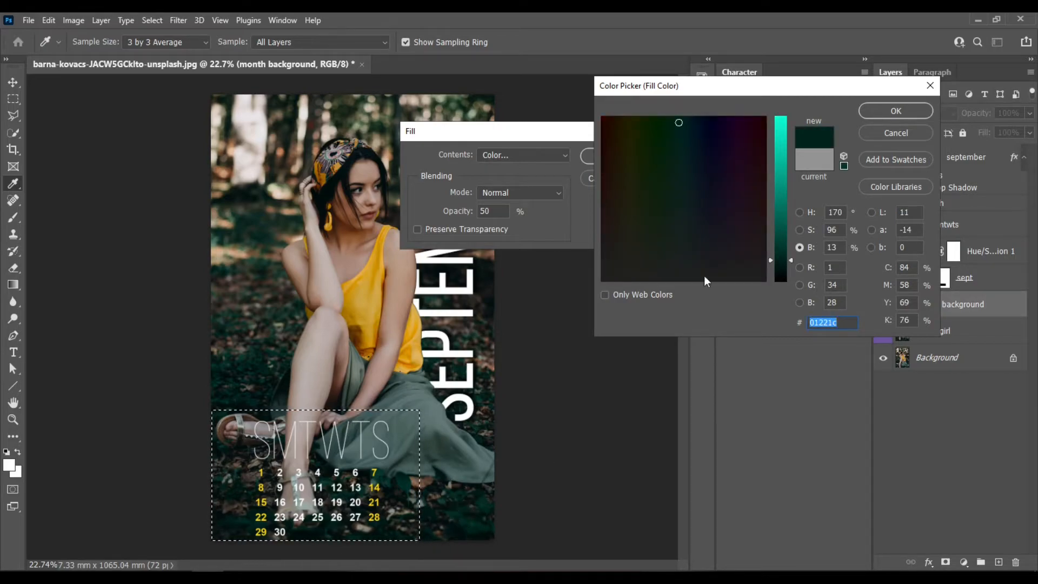
{"action": "left_click_drag", "start_coordinate": [785, 237], "coordinate": [784, 173]}
{"action": "left_click", "coordinate": [894, 112]}
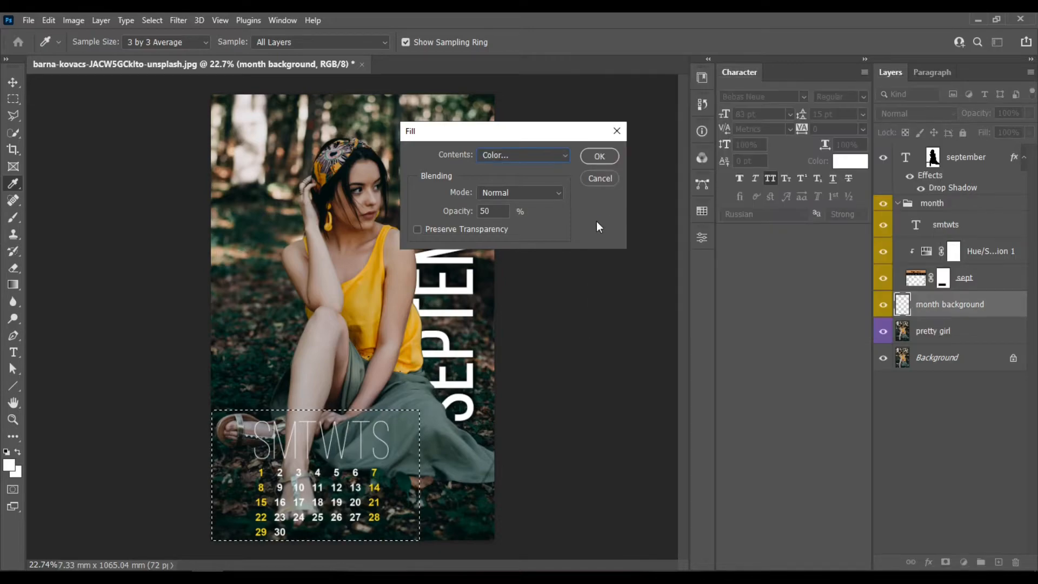
{"action": "double_click", "coordinate": [499, 211]}
{"action": "left_click", "coordinate": [516, 154]}
{"action": "left_click", "coordinate": [516, 151]}
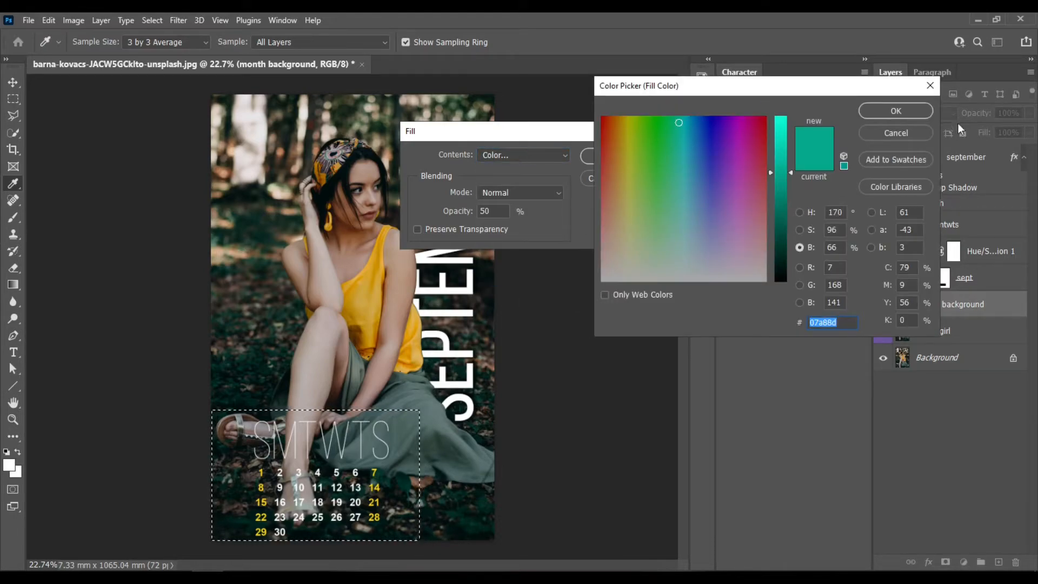
{"action": "left_click", "coordinate": [895, 111]}
{"action": "left_click", "coordinate": [599, 156]}
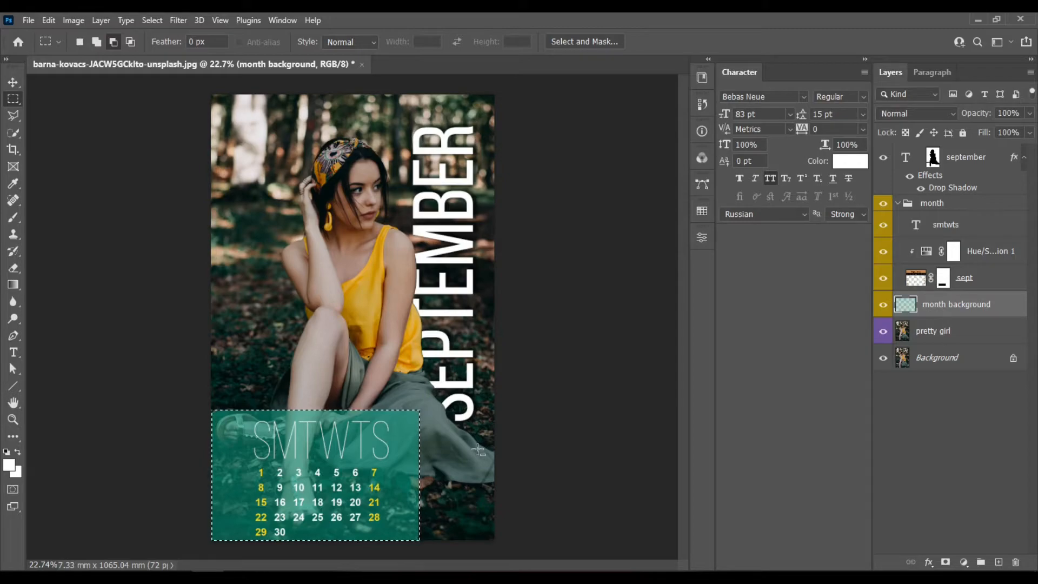
{"action": "left_click", "coordinate": [330, 536]}
{"action": "left_click", "coordinate": [909, 158]}
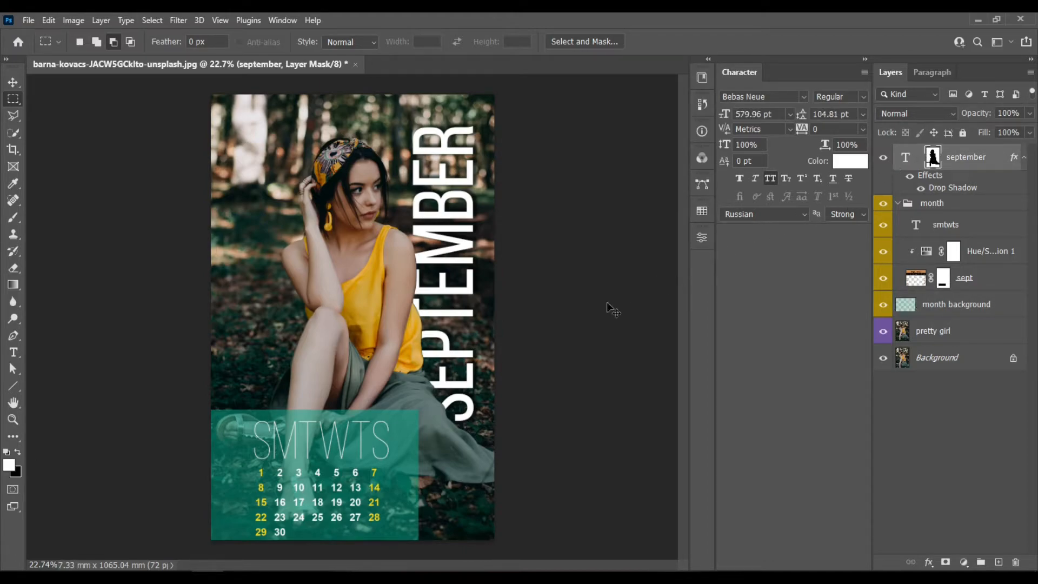
{"action": "key", "text": "ctrl+t"}
{"action": "key", "text": "Return"}
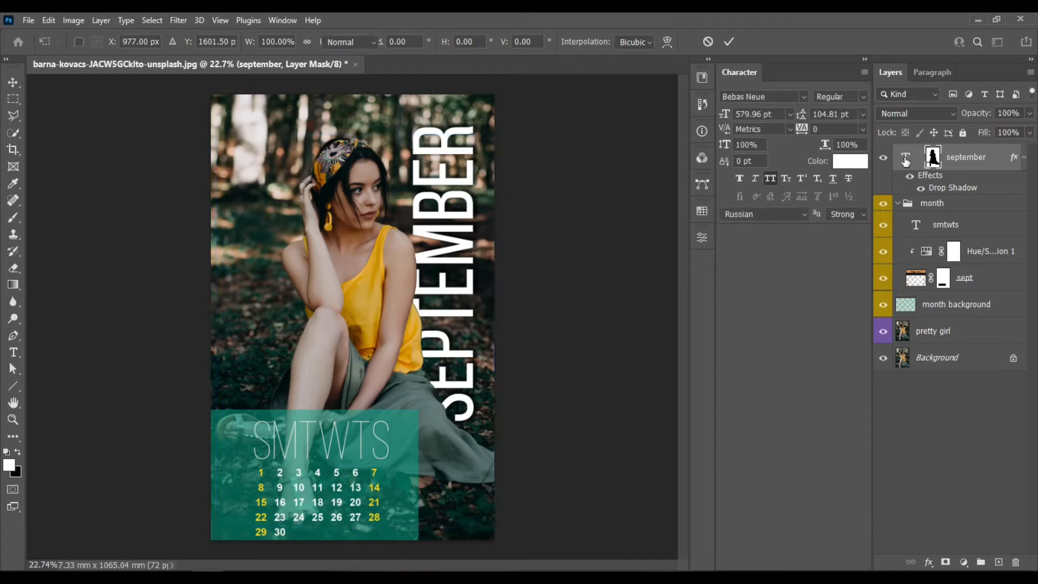
{"action": "key", "text": "m"}
Scale only the september title text to about 96%, keeping its lower end just above the teal rectangle
{"action": "left_click", "coordinate": [906, 157]}
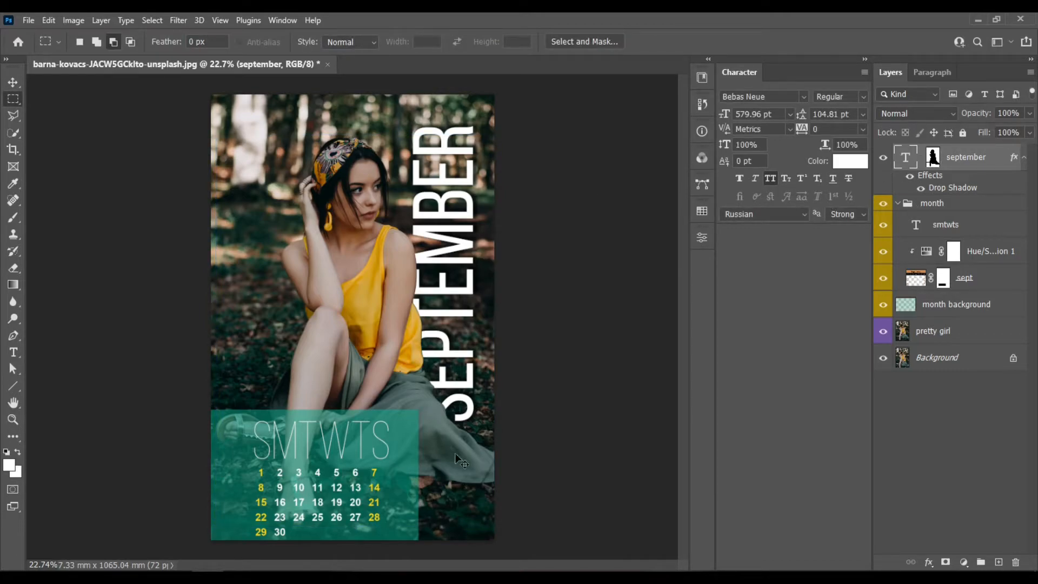
{"action": "key", "text": "ctrl+t"}
{"action": "left_click_drag", "start_coordinate": [489, 429], "coordinate": [466, 412]}
{"action": "left_click_drag", "start_coordinate": [466, 355], "coordinate": [466, 355]}
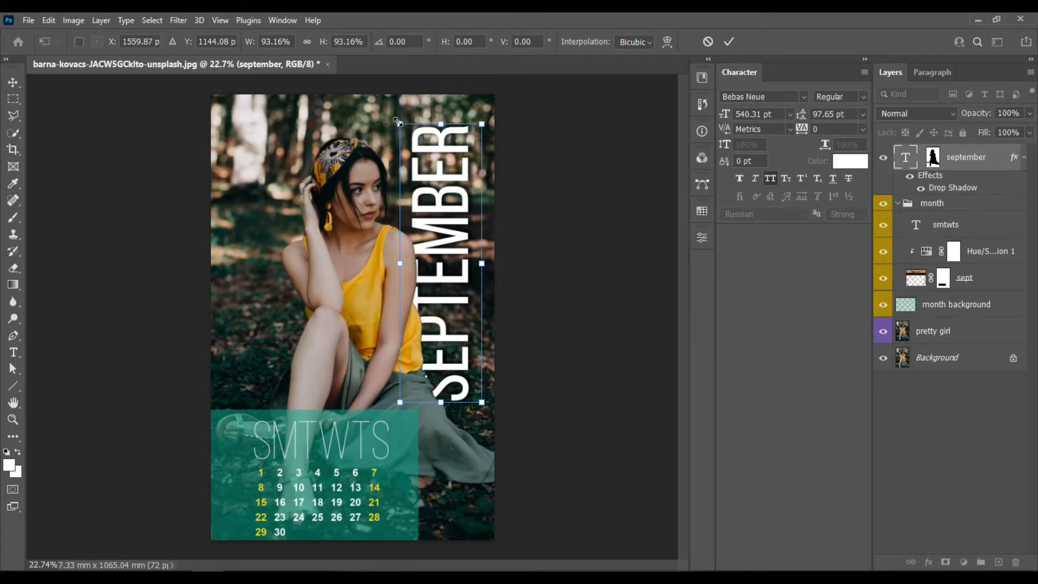
{"action": "left_click_drag", "start_coordinate": [398, 123], "coordinate": [395, 117]}
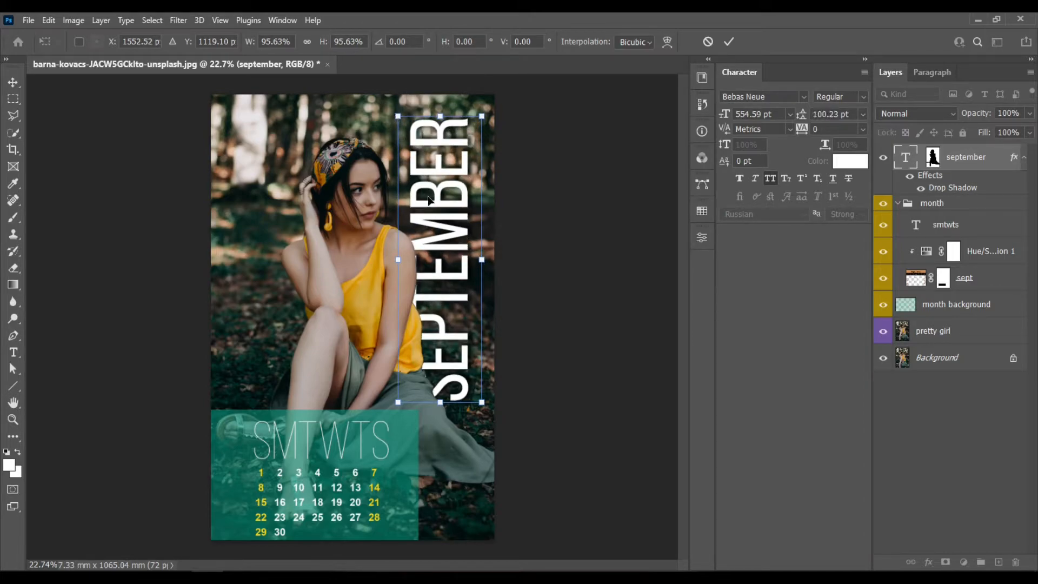
{"action": "key", "text": "Return"}
{"action": "key", "text": "m"}
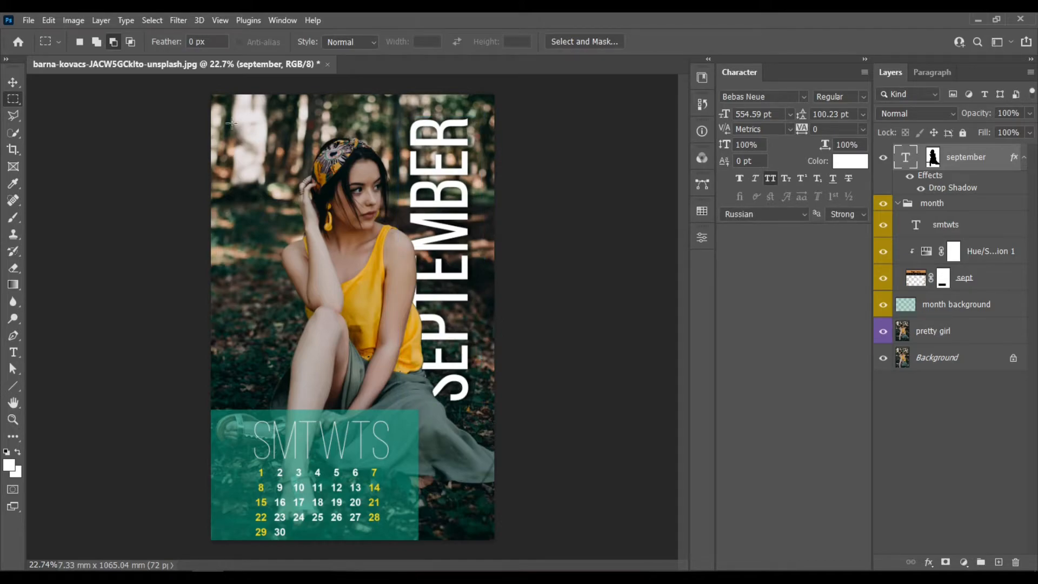
Show the rulers and place a horizontal guide at the lower end of the SEPTEMBER title
{"action": "key", "text": "ctrl+r"}
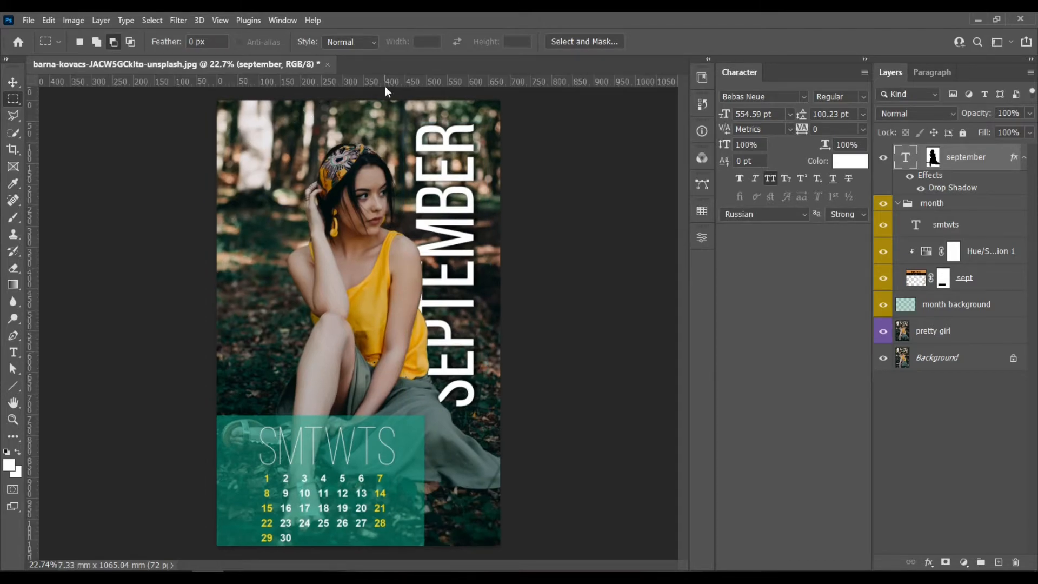
{"action": "left_click_drag", "start_coordinate": [465, 79], "coordinate": [436, 403]}
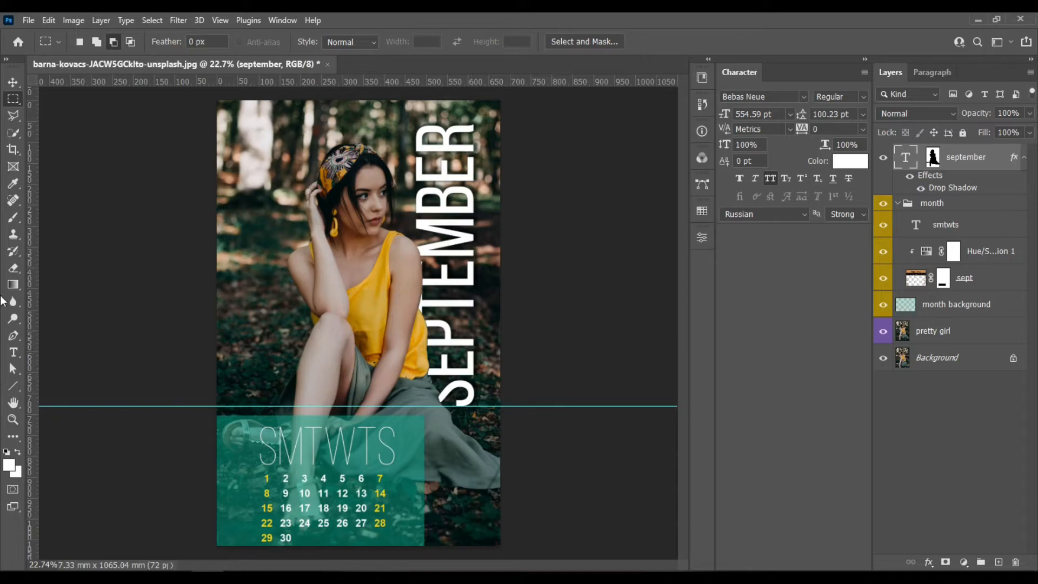
Try to shift the month group up toward the horizontal guide, and undo the moves
{"action": "left_click", "coordinate": [967, 202]}
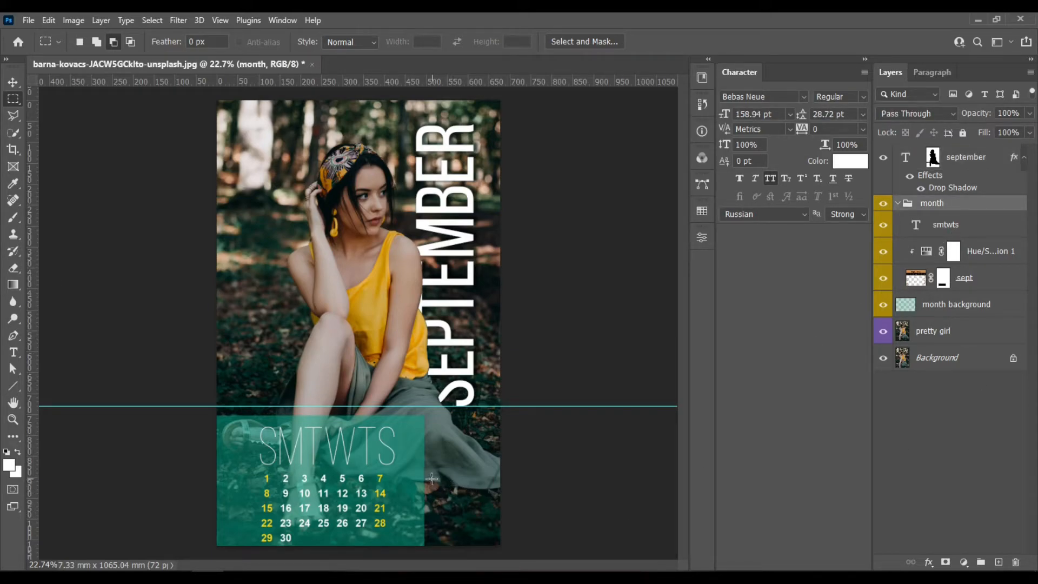
{"action": "key", "text": "v"}
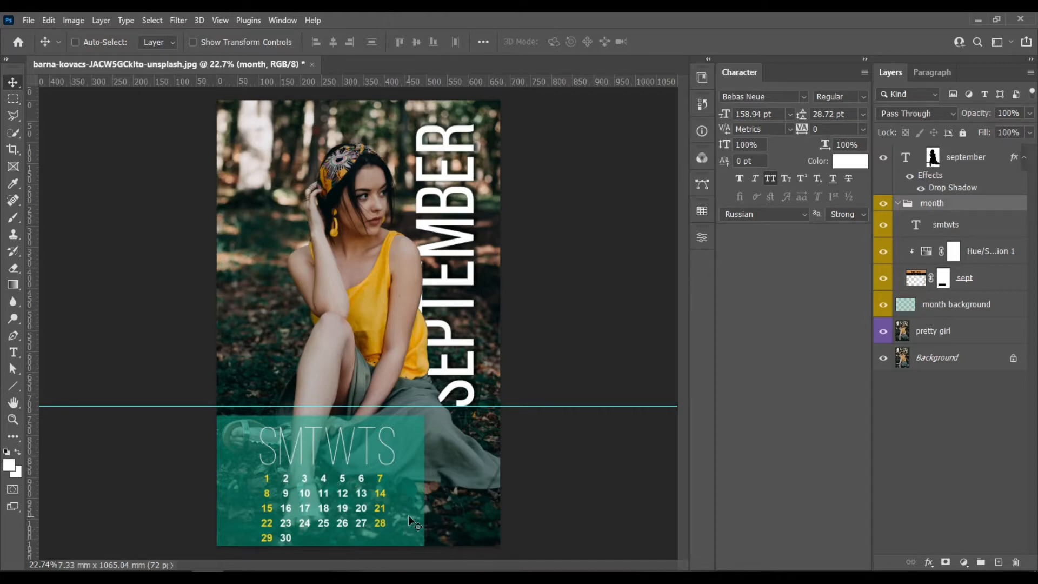
{"action": "left_click_drag", "start_coordinate": [408, 517], "coordinate": [411, 513]}
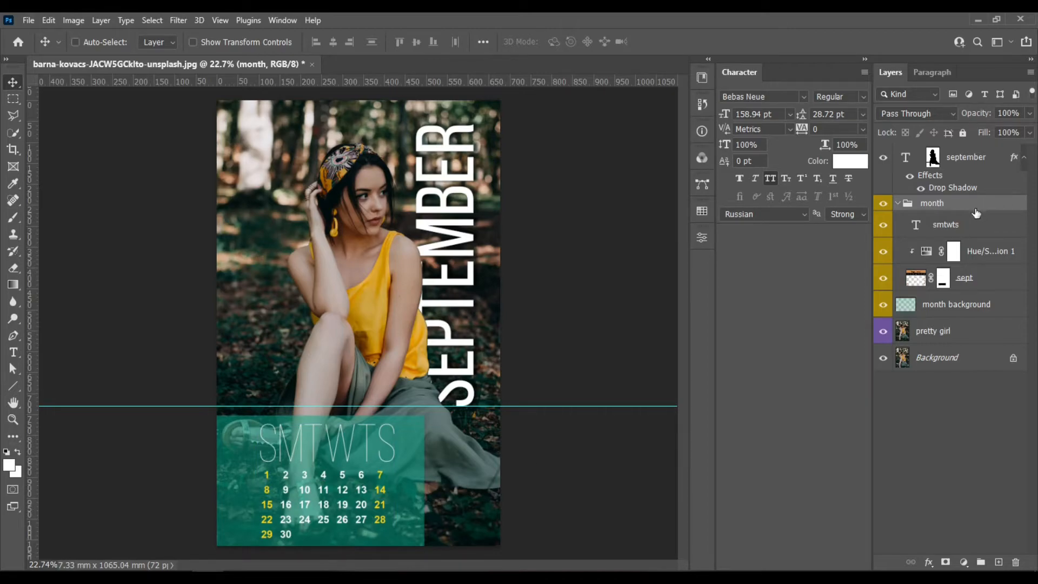
{"action": "left_click", "coordinate": [898, 203]}
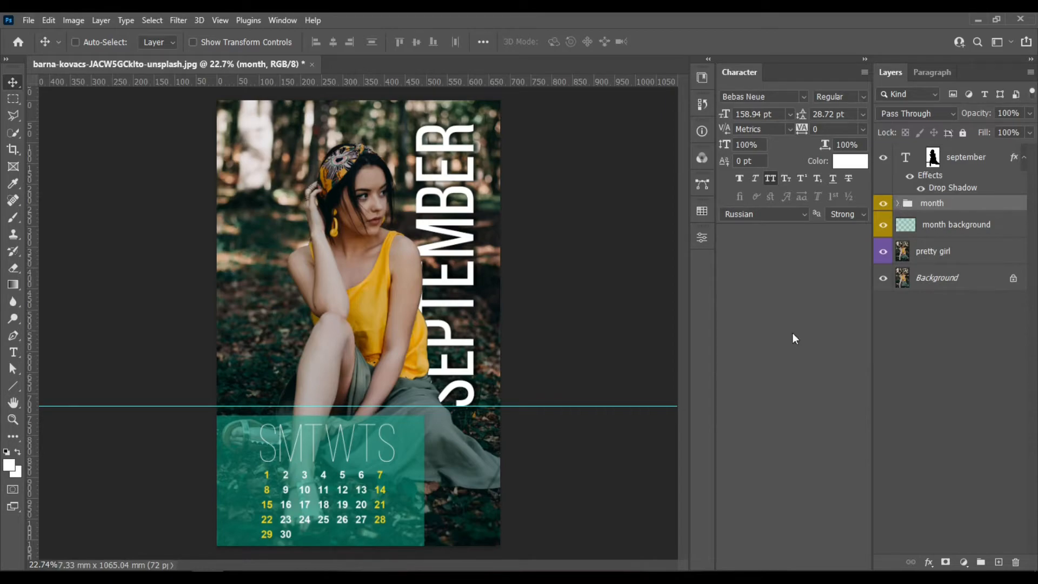
{"action": "left_click_drag", "start_coordinate": [414, 520], "coordinate": [415, 512]}
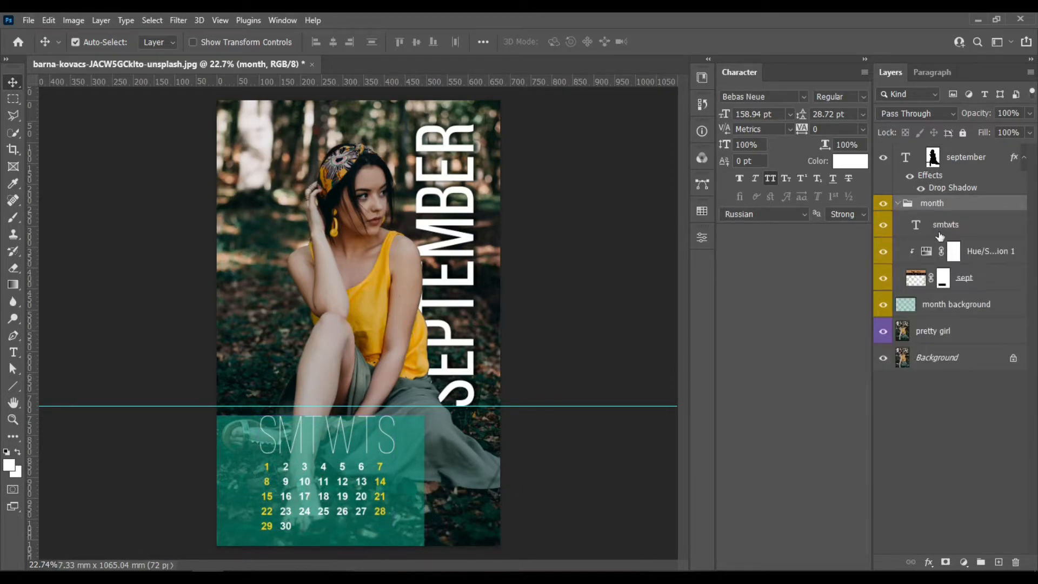
{"action": "key", "text": "ctrl+z"}
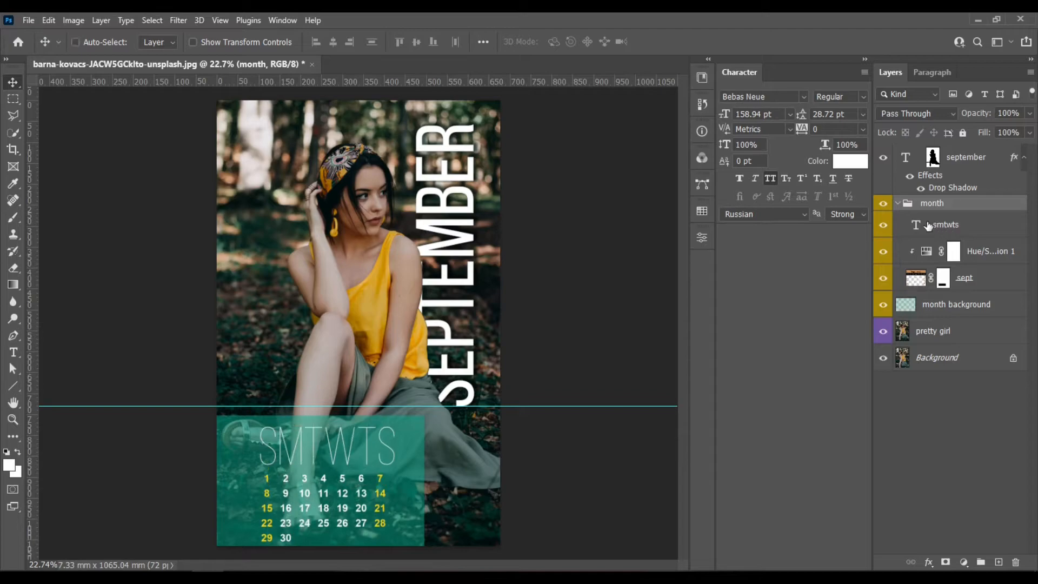
Put the month background layer at the bottom of the month group and move the whole group up to the horizontal guide
{"action": "left_click", "coordinate": [919, 312]}
{"action": "left_click_drag", "start_coordinate": [949, 308], "coordinate": [1014, 294]}
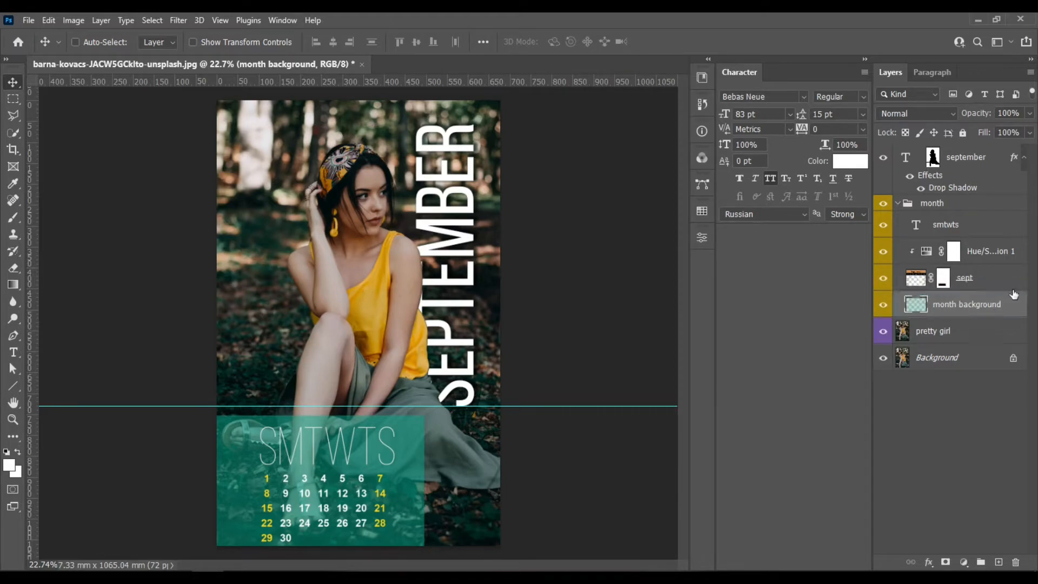
{"action": "left_click", "coordinate": [898, 204]}
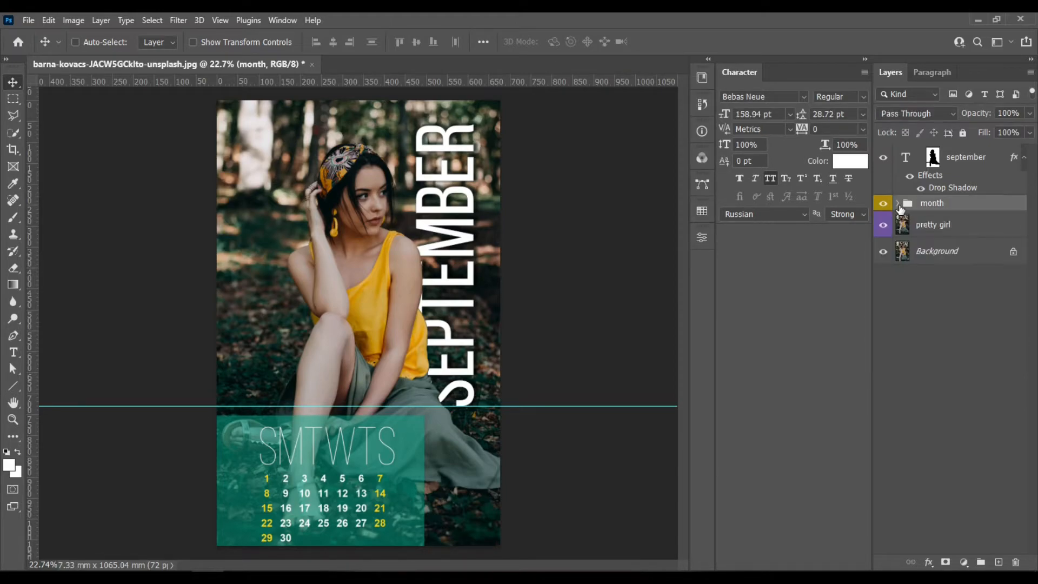
{"action": "left_click", "coordinate": [899, 204]}
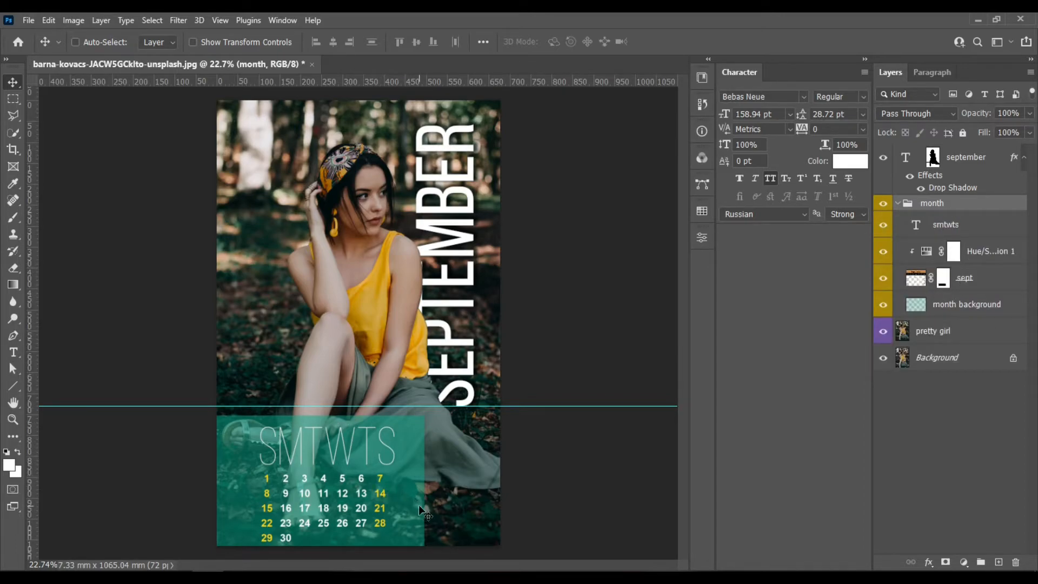
{"action": "left_click", "coordinate": [898, 204]}
{"action": "left_click_drag", "start_coordinate": [402, 491], "coordinate": [407, 484]}
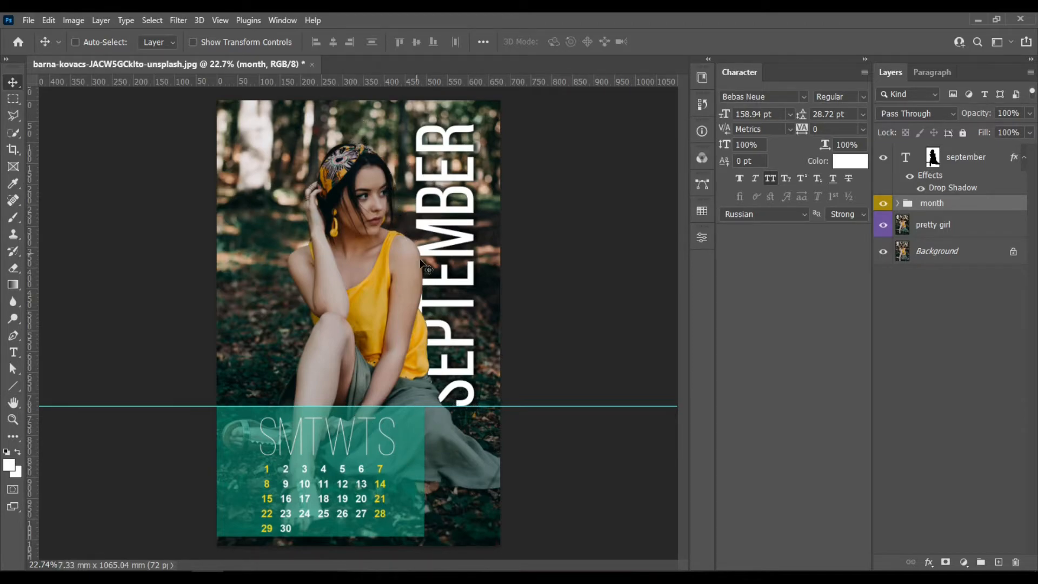
Place a vertical guide along the left edge of the SEPTEMBER title
{"action": "key", "text": "ctrl"}
{"action": "left_click", "coordinate": [460, 238], "text": "ctrl"}
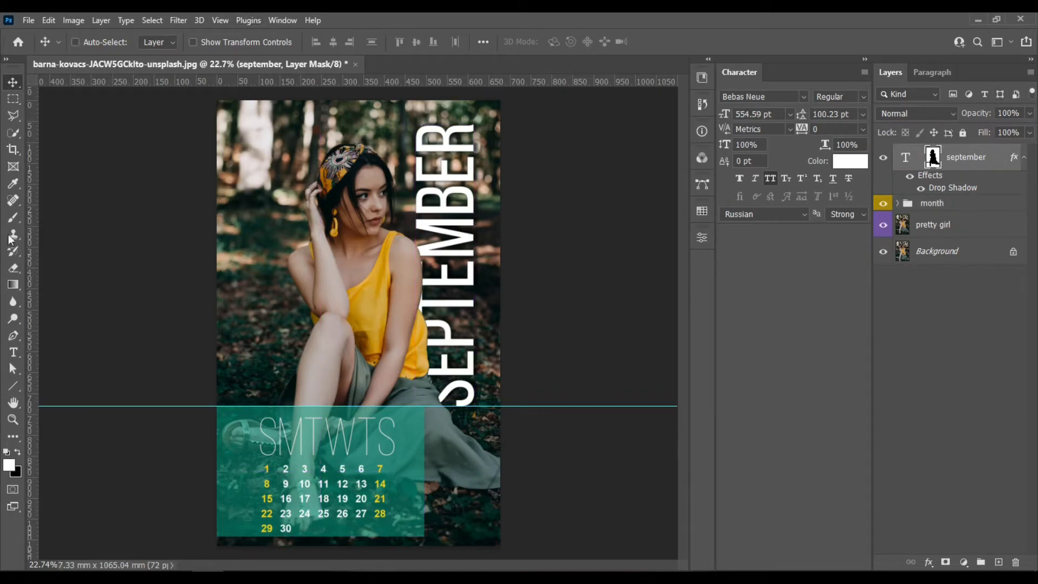
{"action": "left_click_drag", "start_coordinate": [30, 200], "coordinate": [414, 195]}
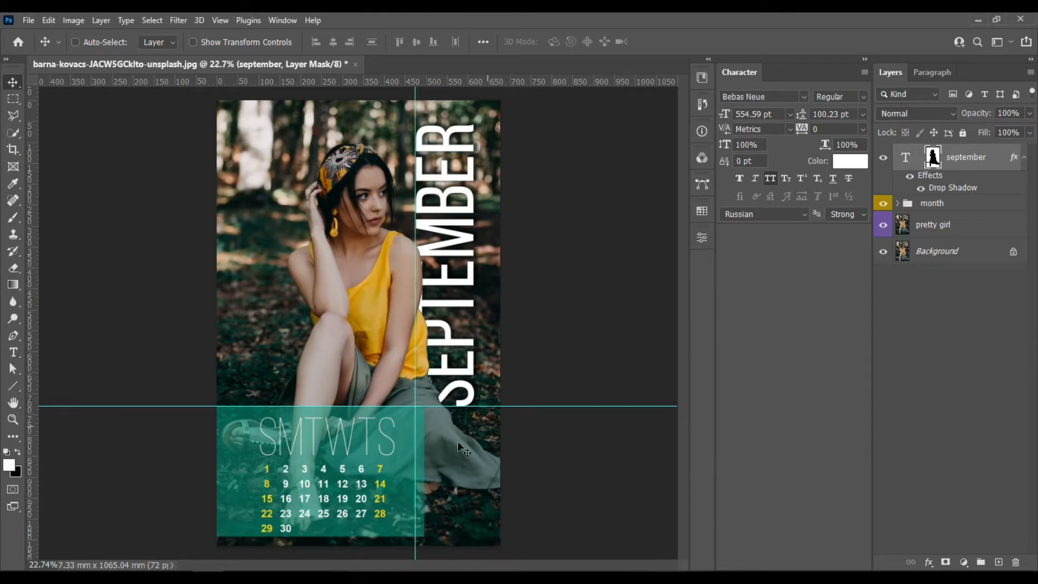
{"action": "key", "text": "ctrl"}
Resize the month background in the month group so it ends at the vertical guide and reaches the page's lower edge
{"action": "left_click", "coordinate": [951, 205]}
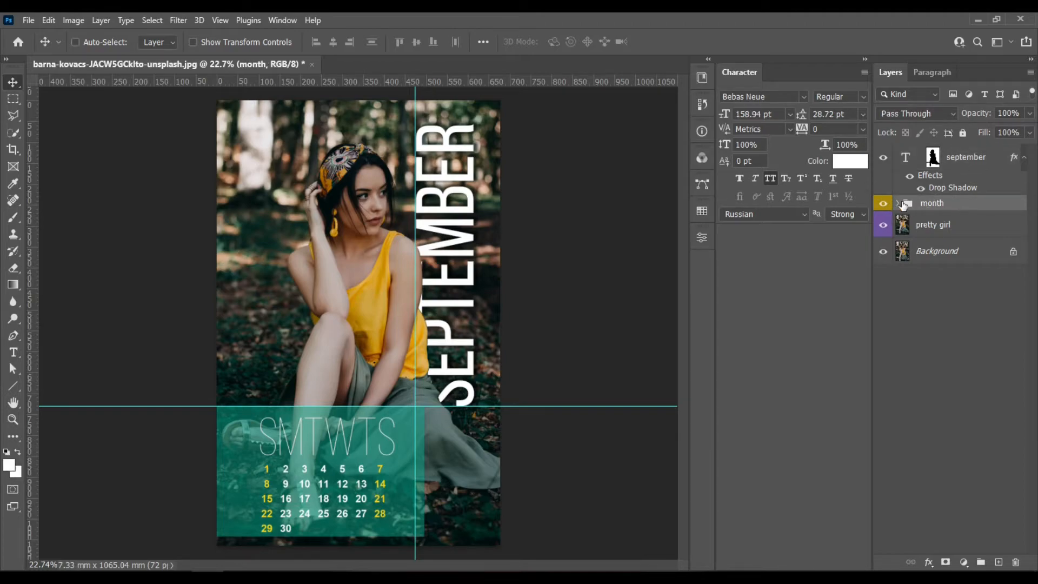
{"action": "left_click", "coordinate": [899, 203]}
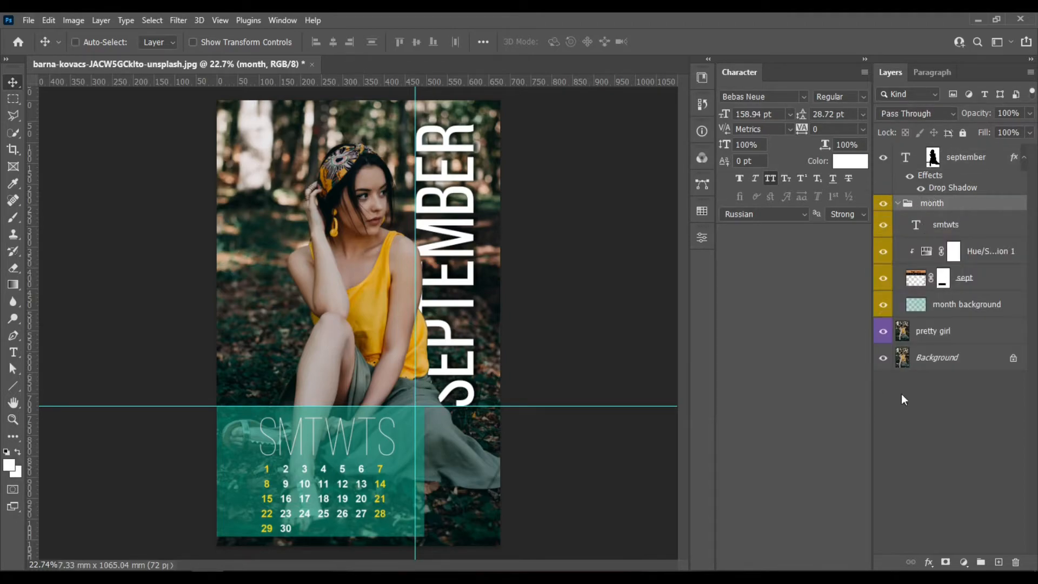
{"action": "left_click", "coordinate": [966, 313]}
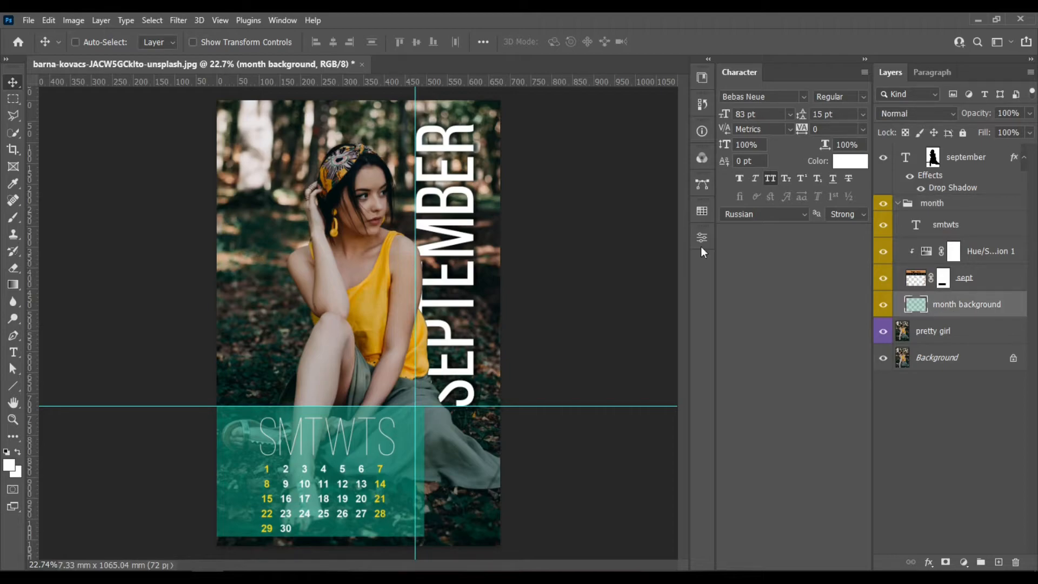
{"action": "key", "text": "ctrl+t"}
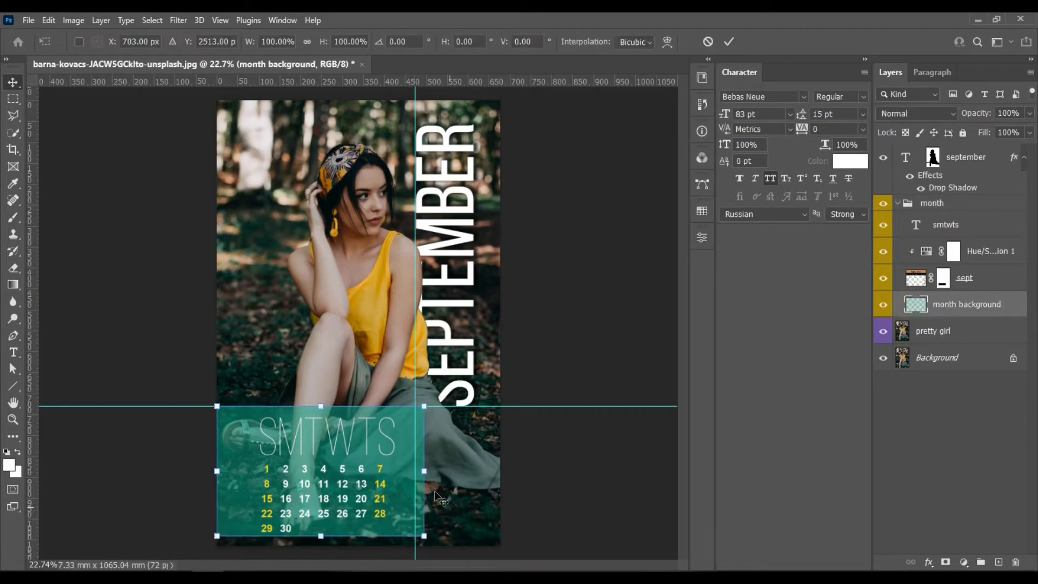
{"action": "mouse_move", "coordinate": [428, 469]}
{"action": "left_mouse_down"}
{"action": "mouse_move", "coordinate": [405, 470]}
{"action": "mouse_move", "coordinate": [423, 470]}
{"action": "mouse_move", "coordinate": [414, 471]}
{"action": "left_mouse_up"}
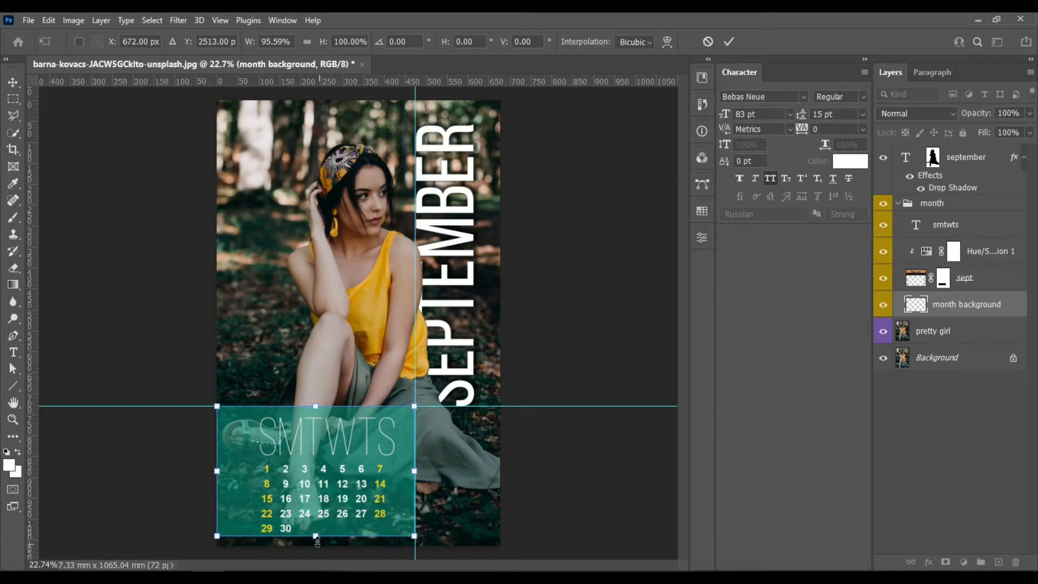
{"action": "left_click_drag", "start_coordinate": [315, 536], "coordinate": [315, 546]}
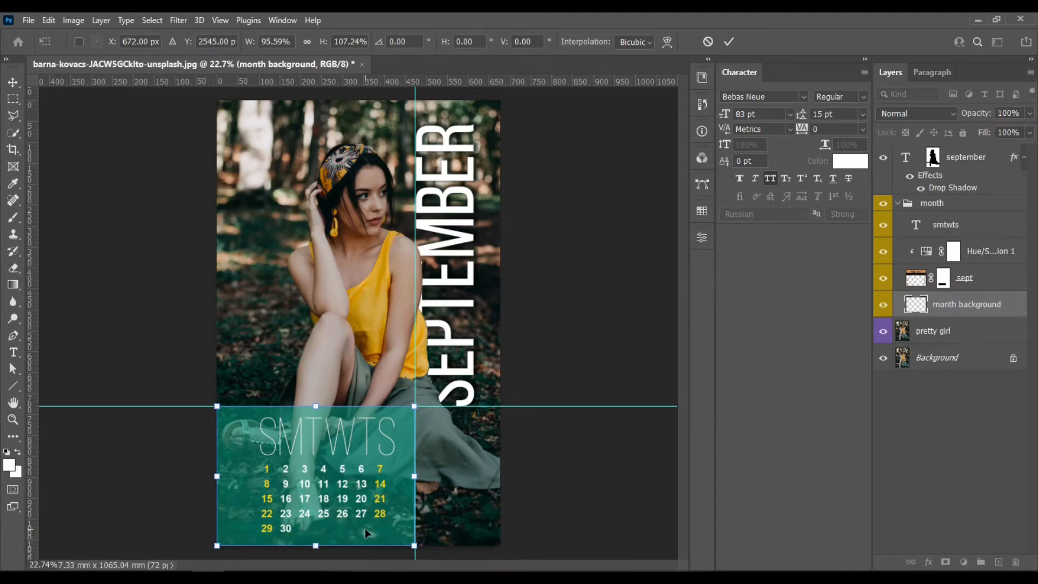
{"action": "left_click", "coordinate": [728, 42]}
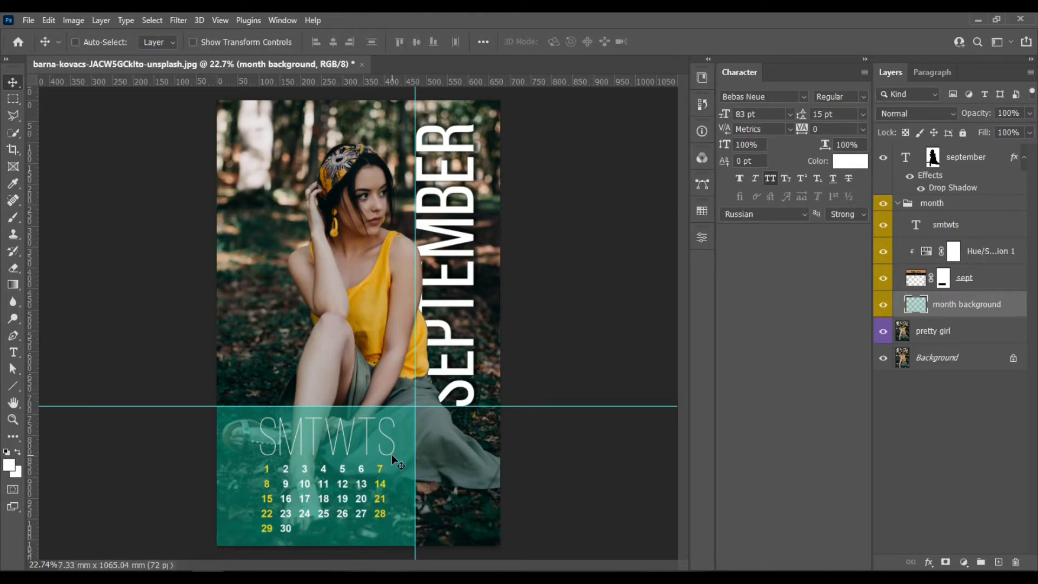
Color-label the smtwts text layer blue and move the weekday letters into the teal block's corner where the two guides meet
{"action": "left_click", "coordinate": [968, 230]}
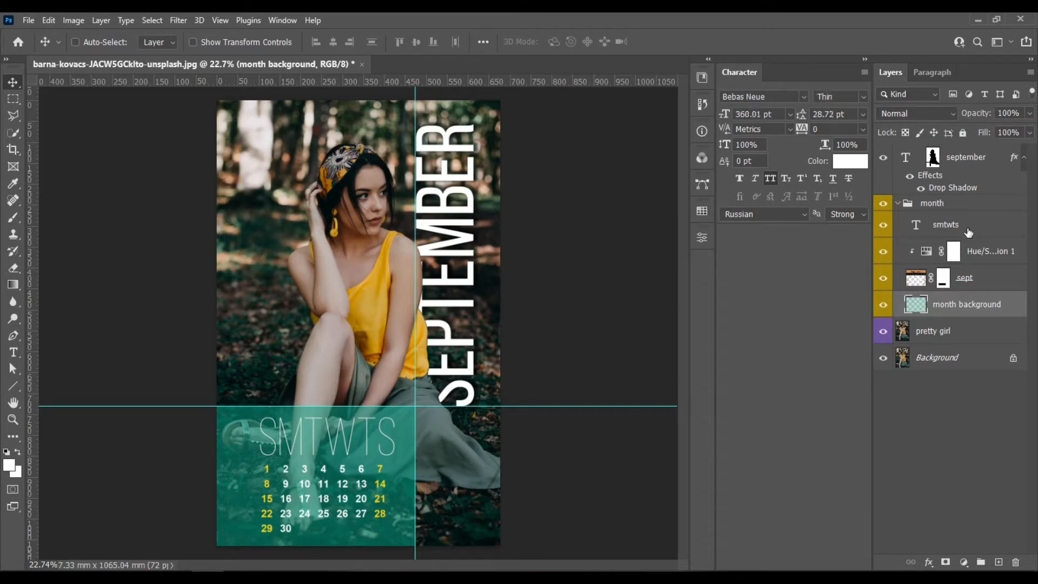
{"action": "right_click", "coordinate": [889, 235]}
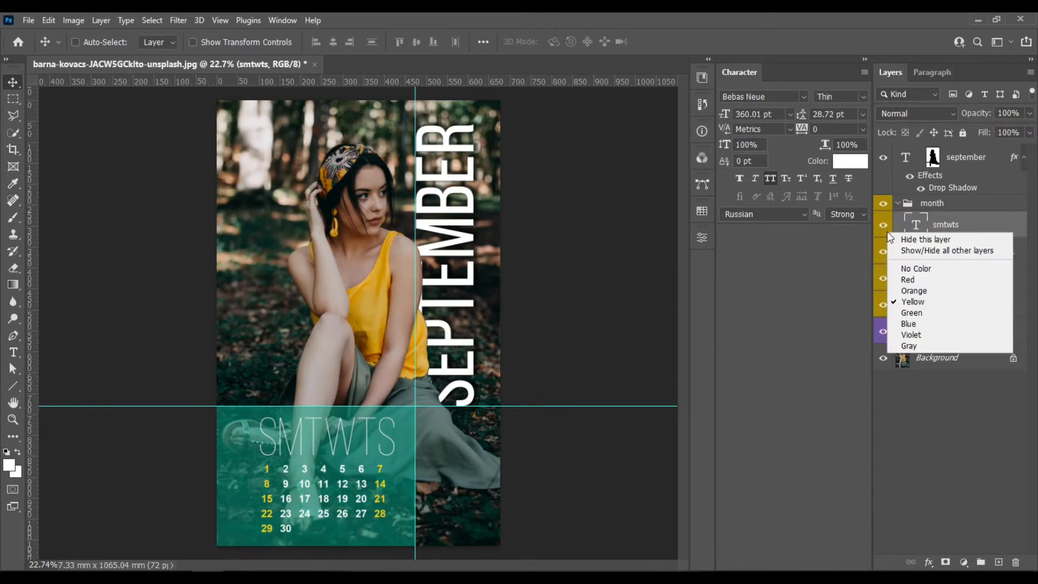
{"action": "left_click", "coordinate": [933, 325]}
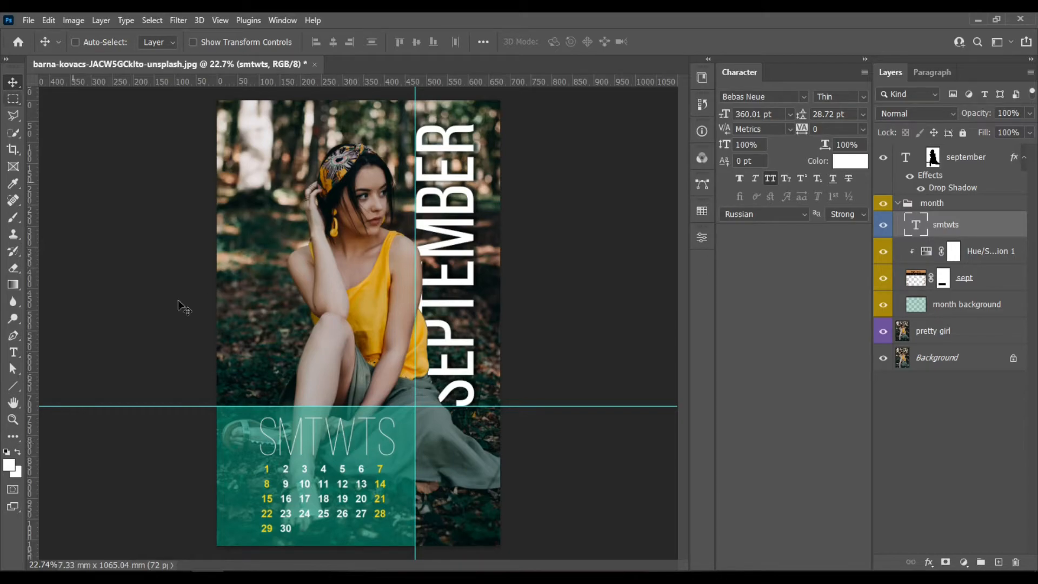
{"action": "left_click_drag", "start_coordinate": [345, 440], "coordinate": [409, 436]}
{"action": "scroll", "coordinate": [406, 439], "scroll_direction": "up", "scroll_amount": 3}
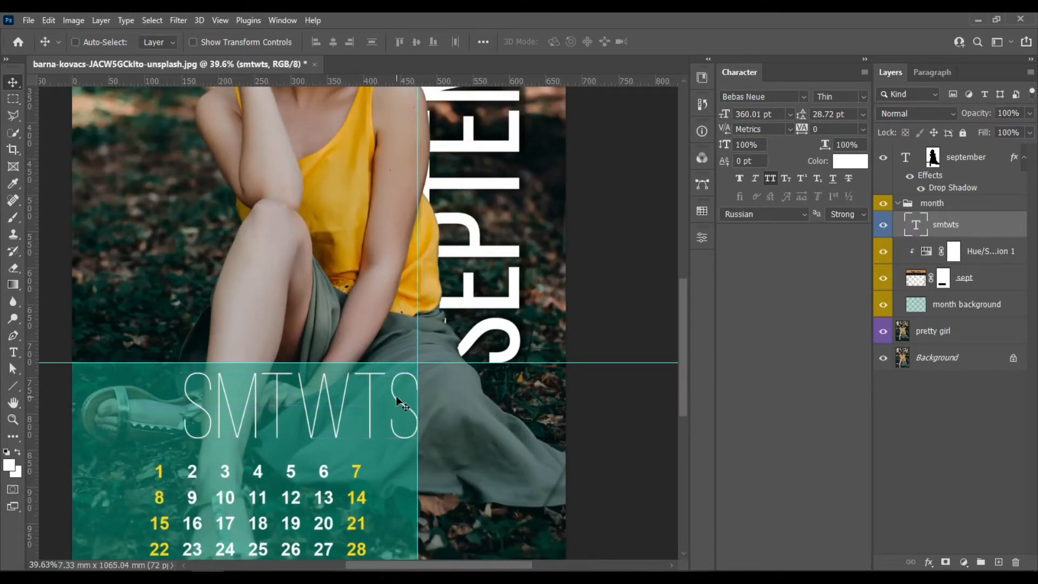
{"action": "left_click_drag", "start_coordinate": [398, 401], "coordinate": [395, 388]}
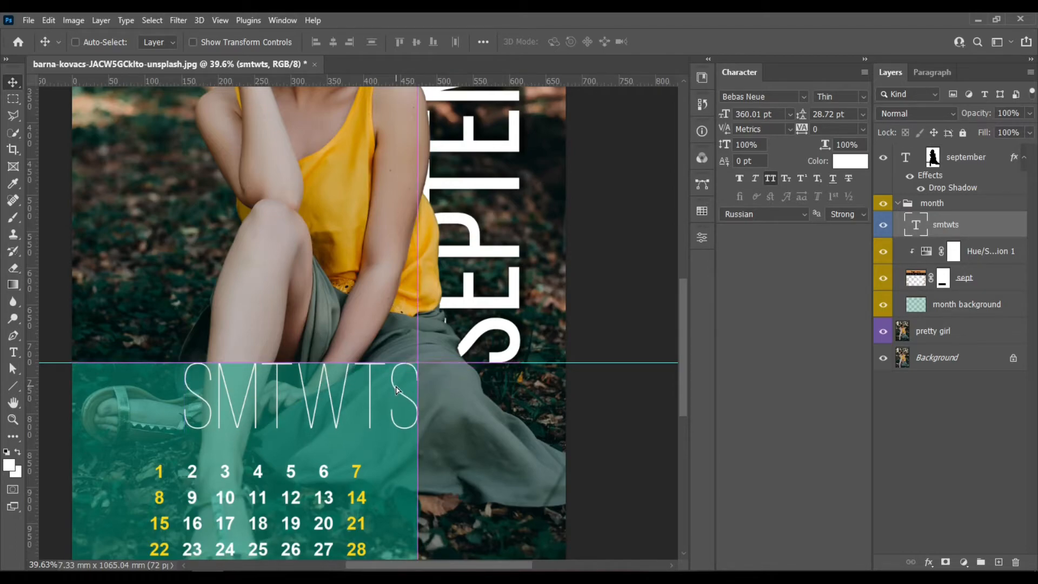
{"action": "scroll", "coordinate": [395, 388], "scroll_direction": "down", "scroll_amount": 2}
{"action": "scroll", "coordinate": [395, 388], "scroll_direction": "down", "scroll_amount": 1}
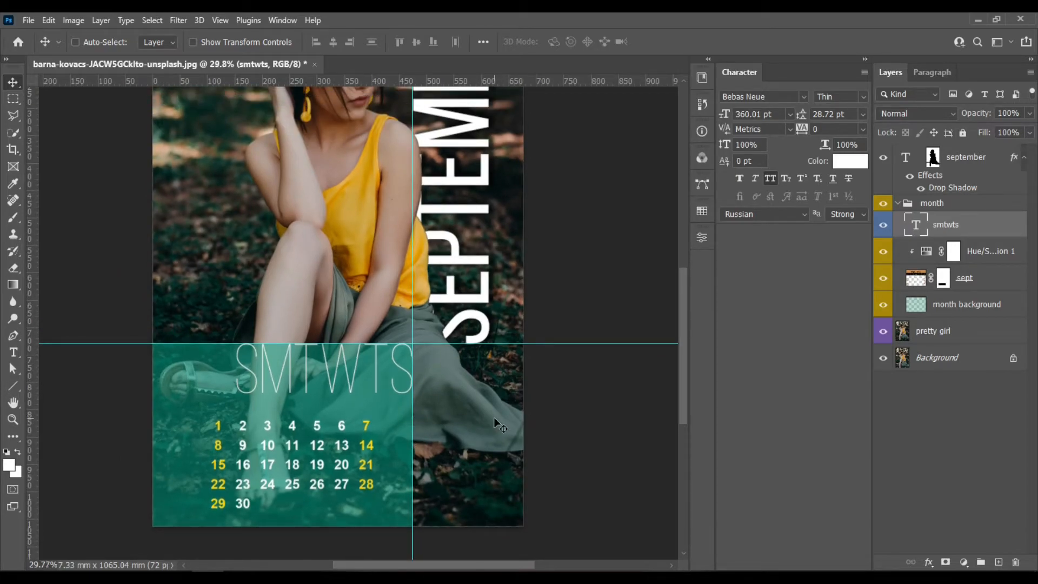
Color-label the sept layer red and move the date grid beneath the weekday letters, matching their width up to the vertical guide
{"action": "left_click", "coordinate": [968, 304]}
{"action": "left_click", "coordinate": [966, 278]}
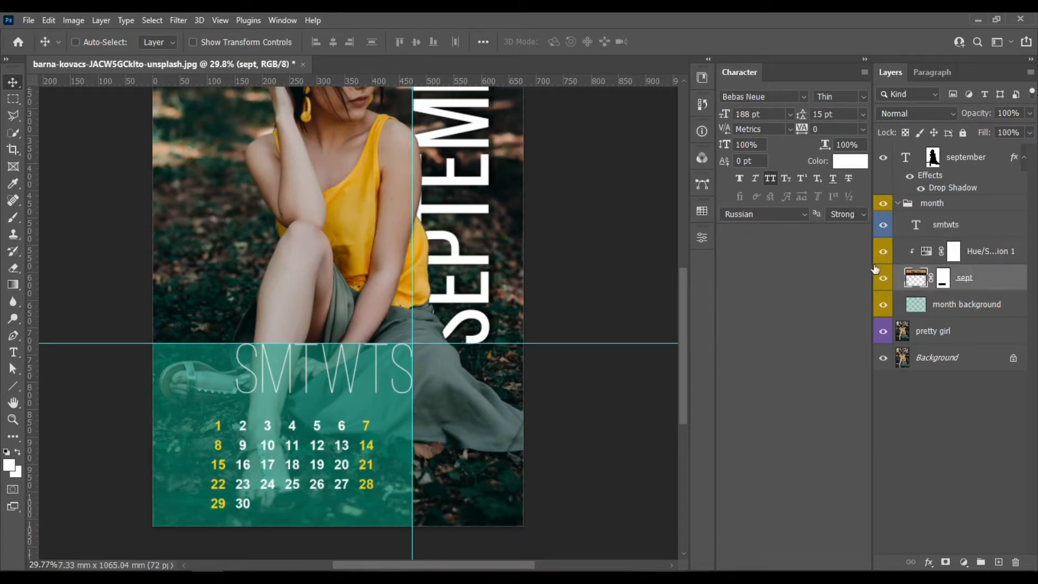
{"action": "right_click", "coordinate": [882, 280]}
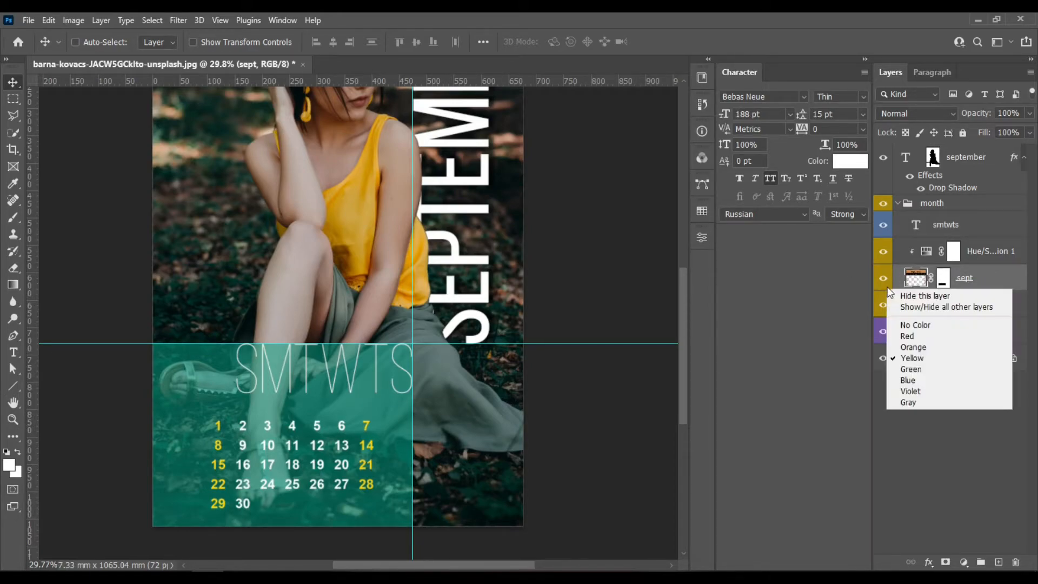
{"action": "left_click", "coordinate": [930, 335]}
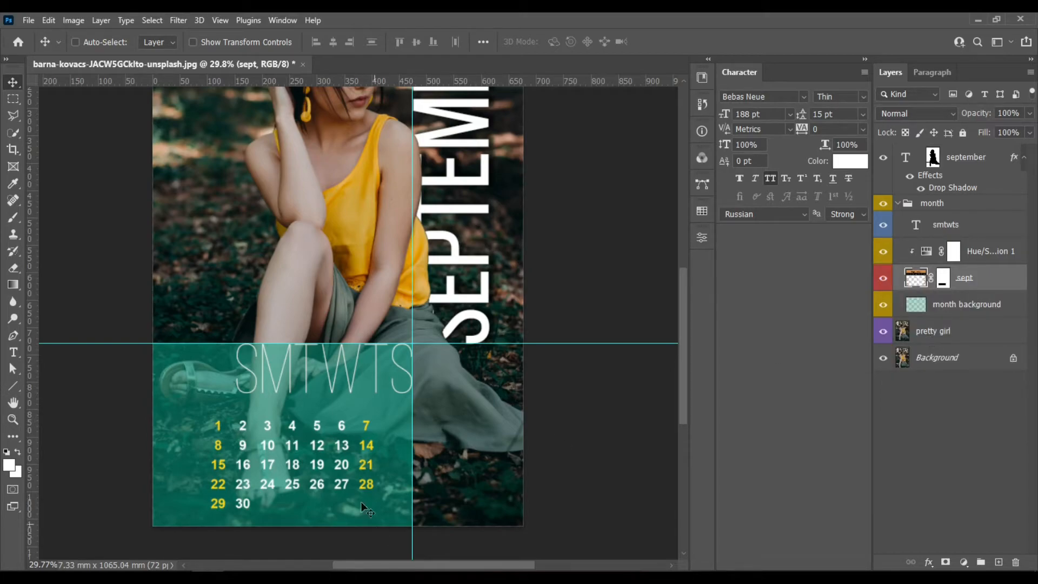
{"action": "mouse_move", "coordinate": [365, 452]}
{"action": "left_mouse_down"}
{"action": "mouse_move", "coordinate": [408, 441]}
{"action": "mouse_move", "coordinate": [356, 436]}
{"action": "left_mouse_up"}
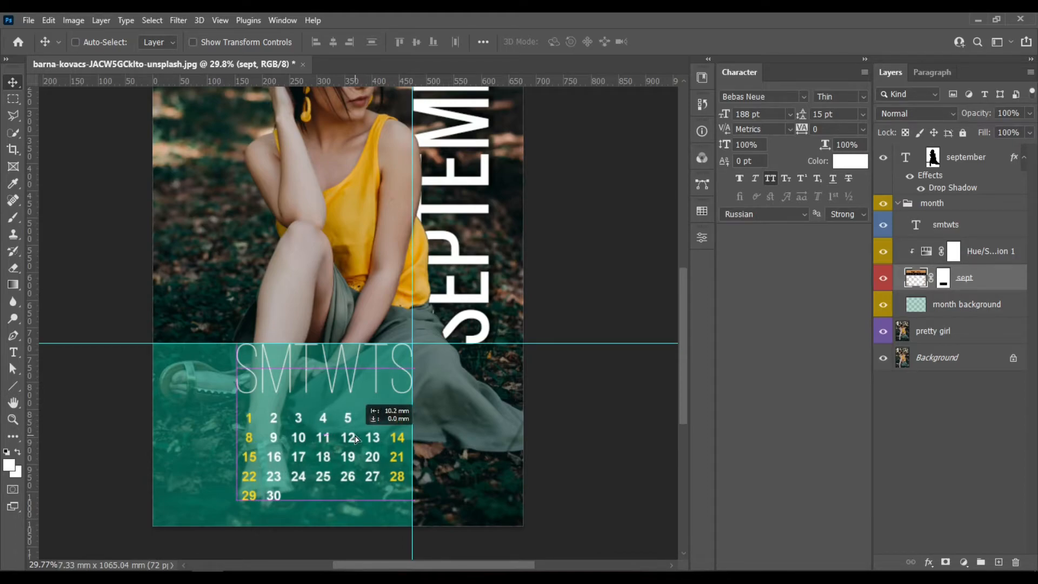
{"action": "left_click_drag", "start_coordinate": [355, 437], "coordinate": [355, 438]}
{"action": "left_click_drag", "start_coordinate": [354, 438], "coordinate": [354, 437]}
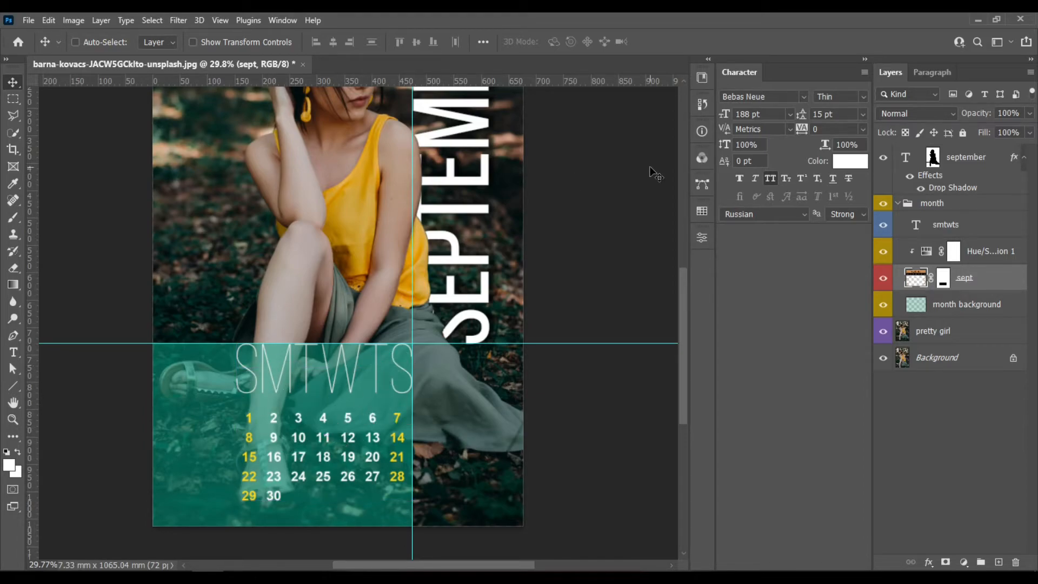
Shift the date grid slightly left and down within the teal block, and hide the guides
{"action": "scroll", "coordinate": [427, 432], "scroll_direction": "up", "scroll_amount": 3}
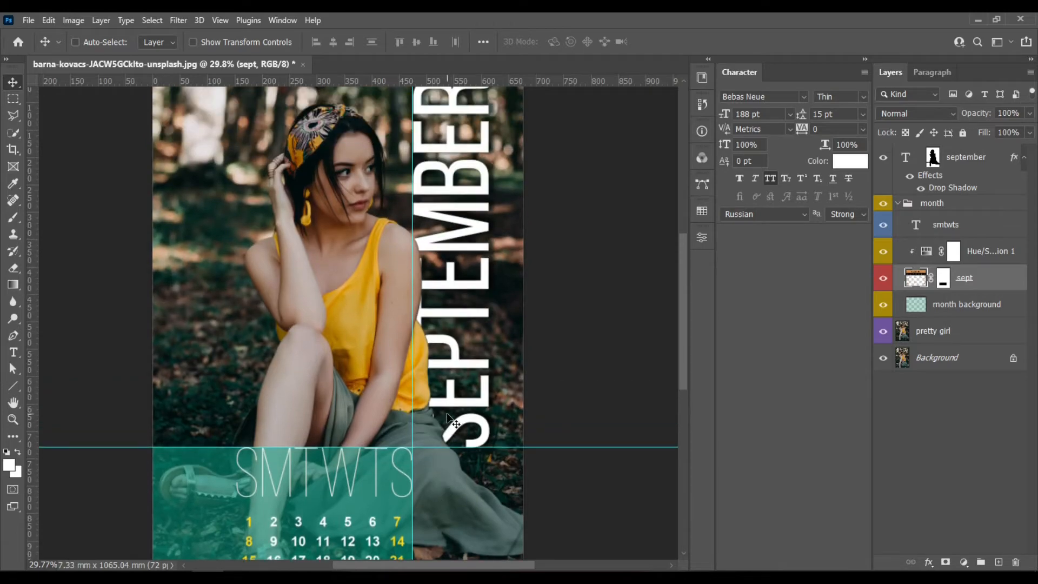
{"action": "scroll", "coordinate": [411, 394], "scroll_direction": "down", "scroll_amount": 3}
{"action": "scroll", "coordinate": [387, 404], "scroll_direction": "up", "scroll_amount": 2}
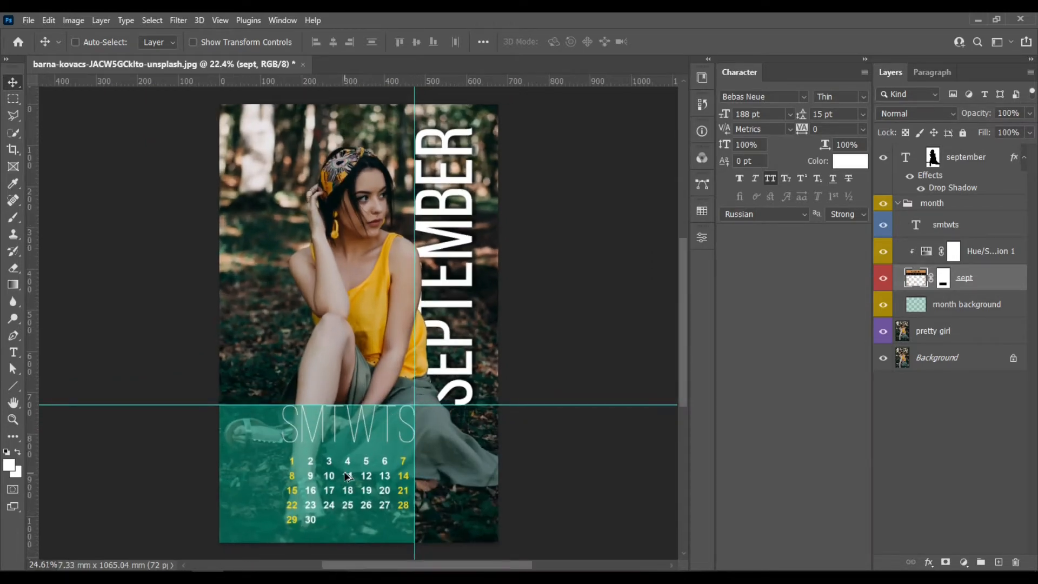
{"action": "scroll", "coordinate": [374, 403], "scroll_direction": "down", "scroll_amount": 1}
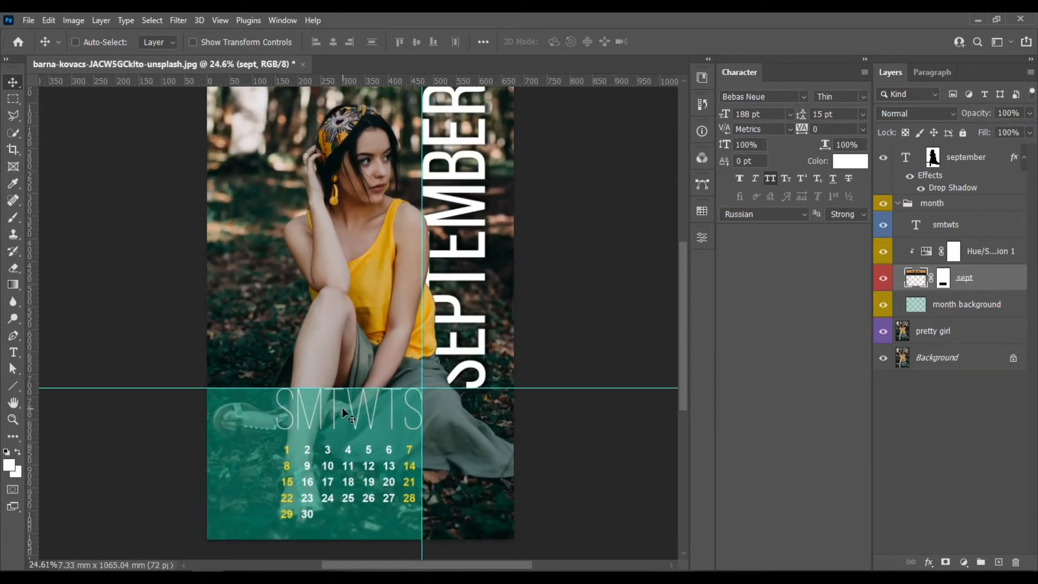
{"action": "scroll", "coordinate": [340, 407], "scroll_direction": "up", "scroll_amount": 2}
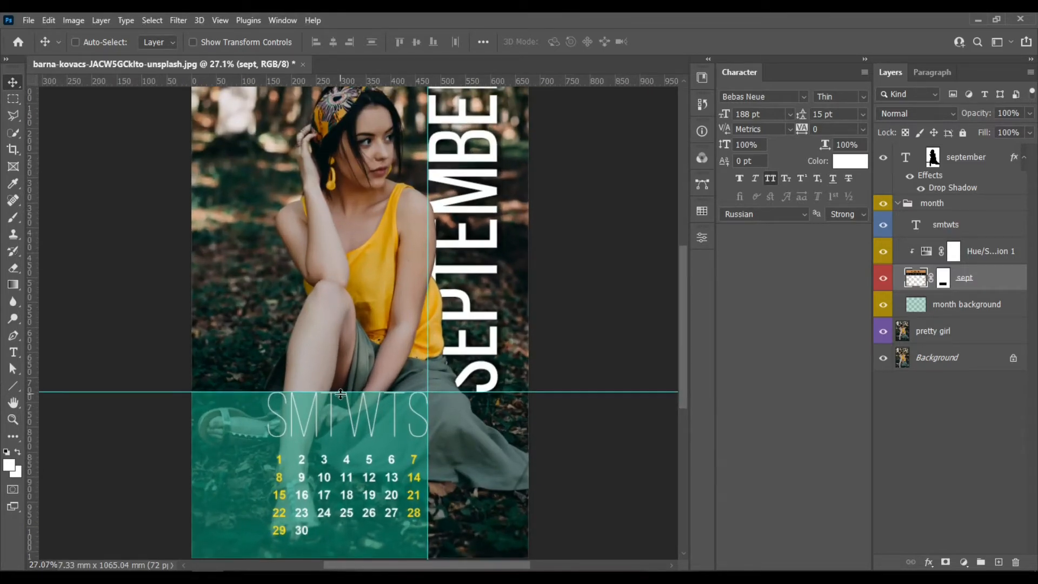
{"action": "scroll", "coordinate": [346, 397], "scroll_direction": "down", "scroll_amount": 1}
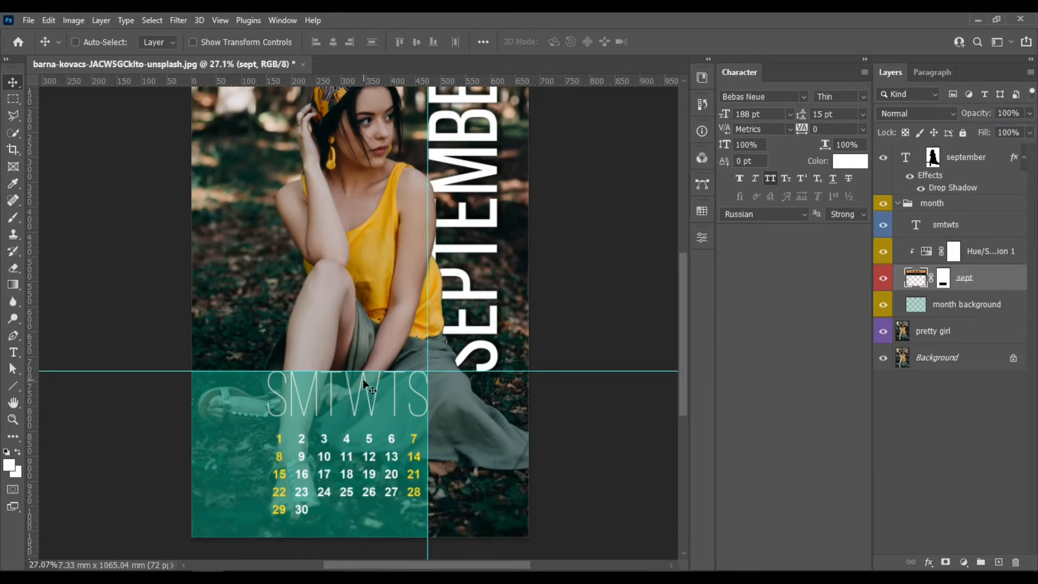
{"action": "key", "text": "ctrl"}
{"action": "key", "text": "ctrl"}
{"action": "key", "text": "ctrl+semicolon"}
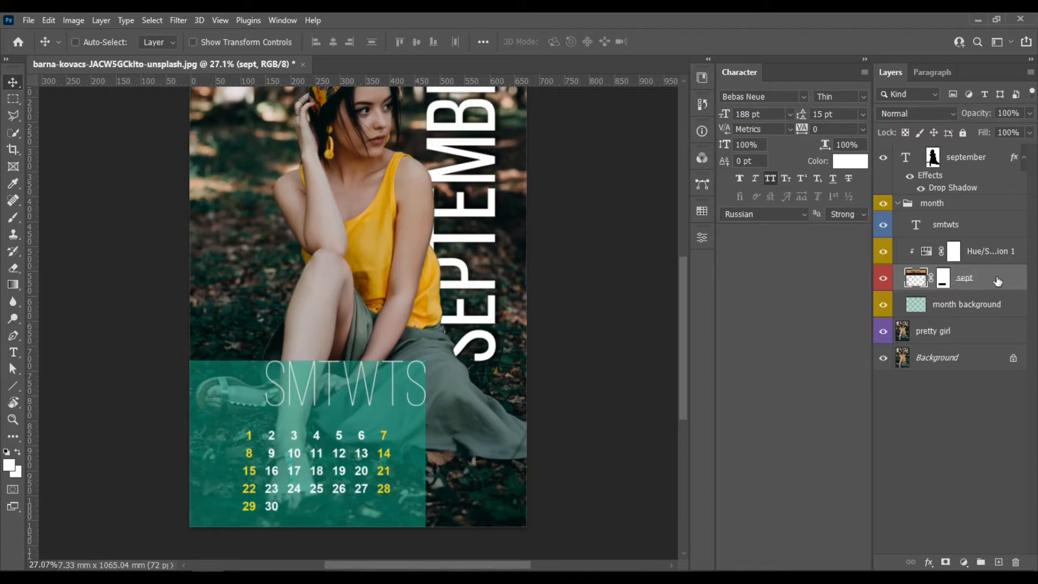
Add a Gradient Overlay effect to the month background layer
{"action": "left_click", "coordinate": [1011, 310]}
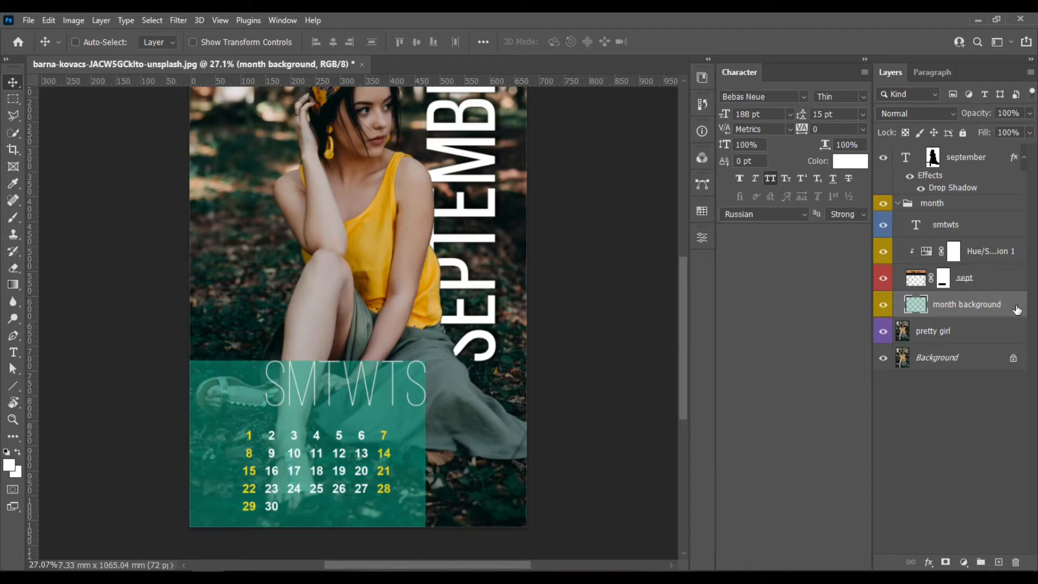
{"action": "right_click", "coordinate": [1016, 309]}
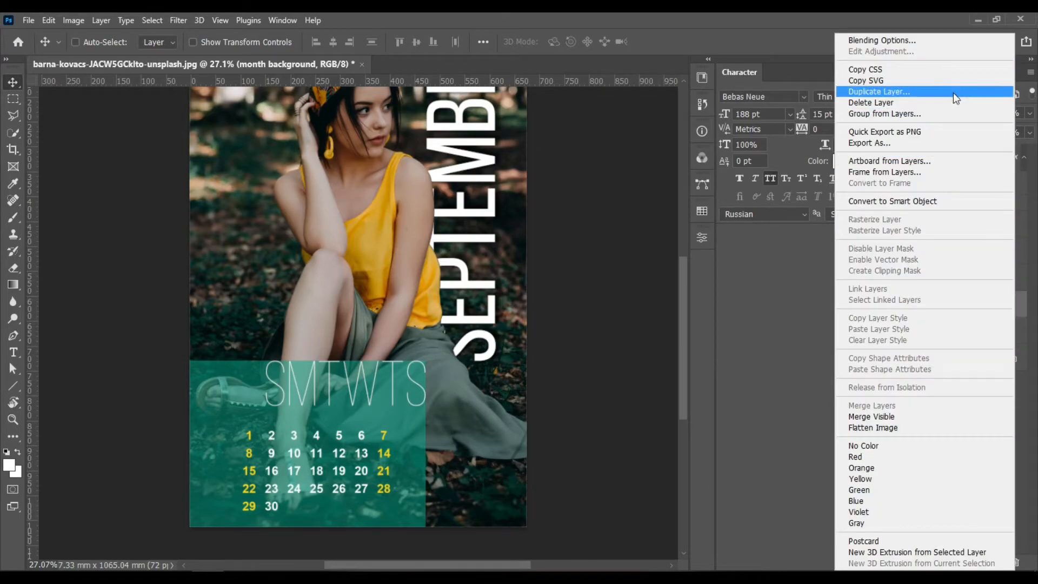
{"action": "left_click", "coordinate": [950, 44]}
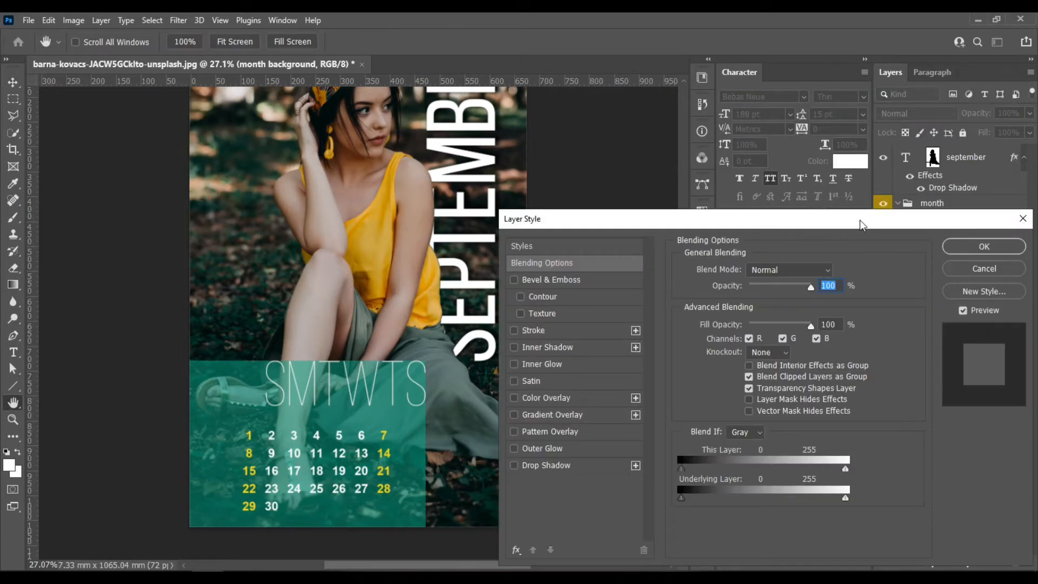
{"action": "left_click", "coordinate": [560, 333]}
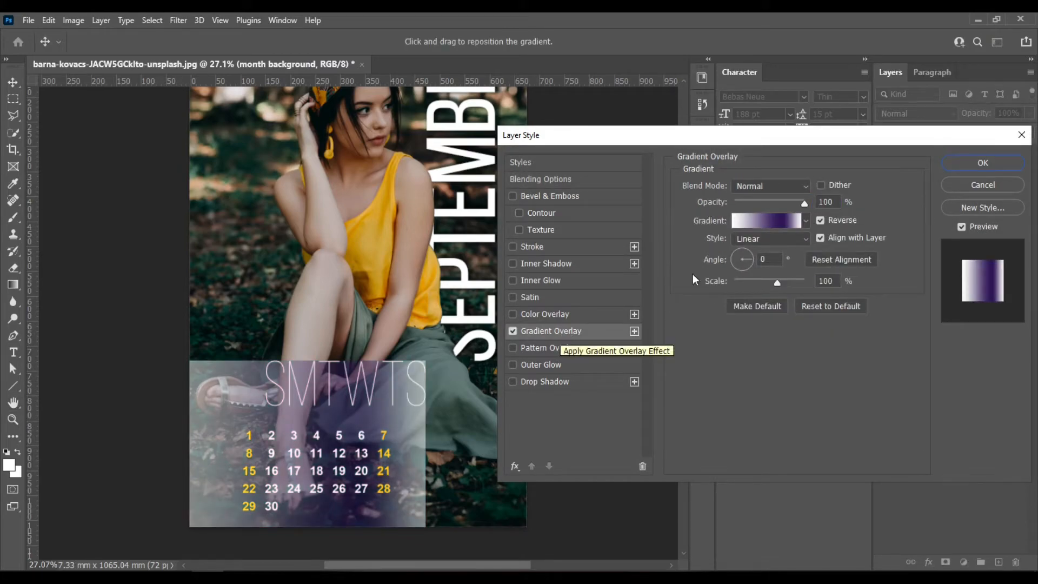
Set the overlay's gradient to the Black, White preset from the Legacy Default Gradients
{"action": "left_click", "coordinate": [768, 227]}
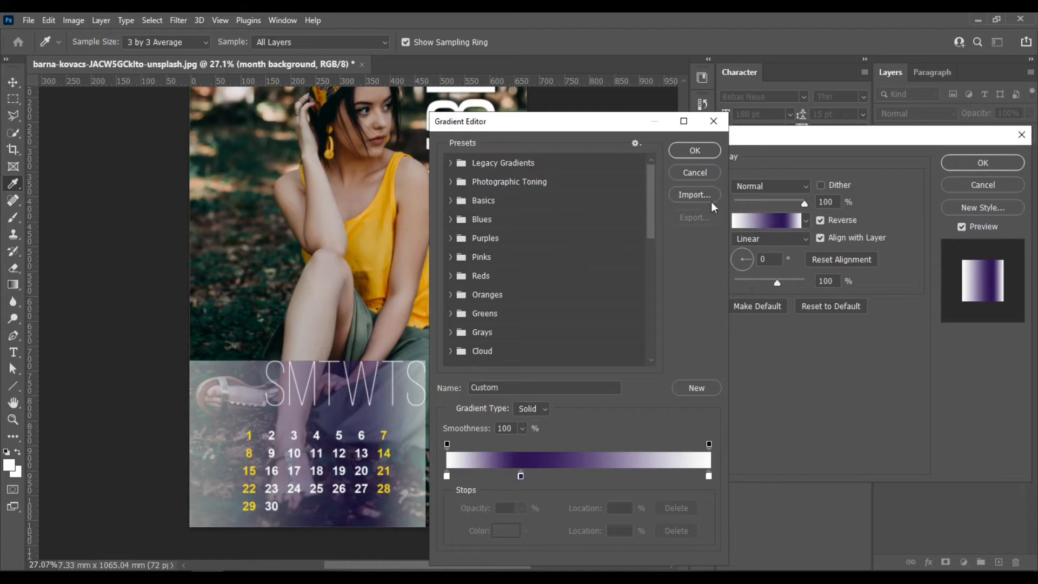
{"action": "left_click", "coordinate": [451, 163]}
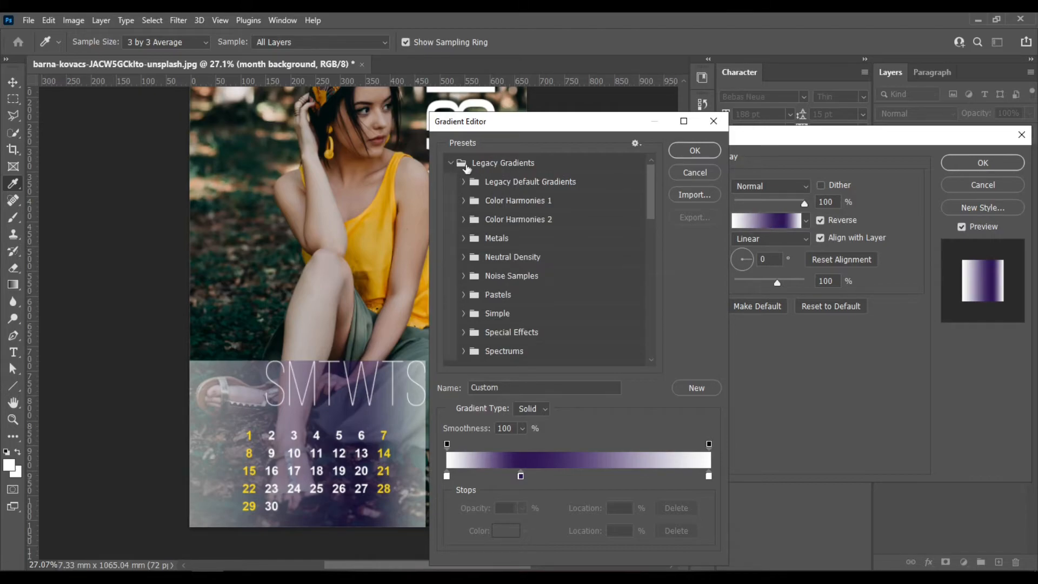
{"action": "left_click", "coordinate": [462, 181]}
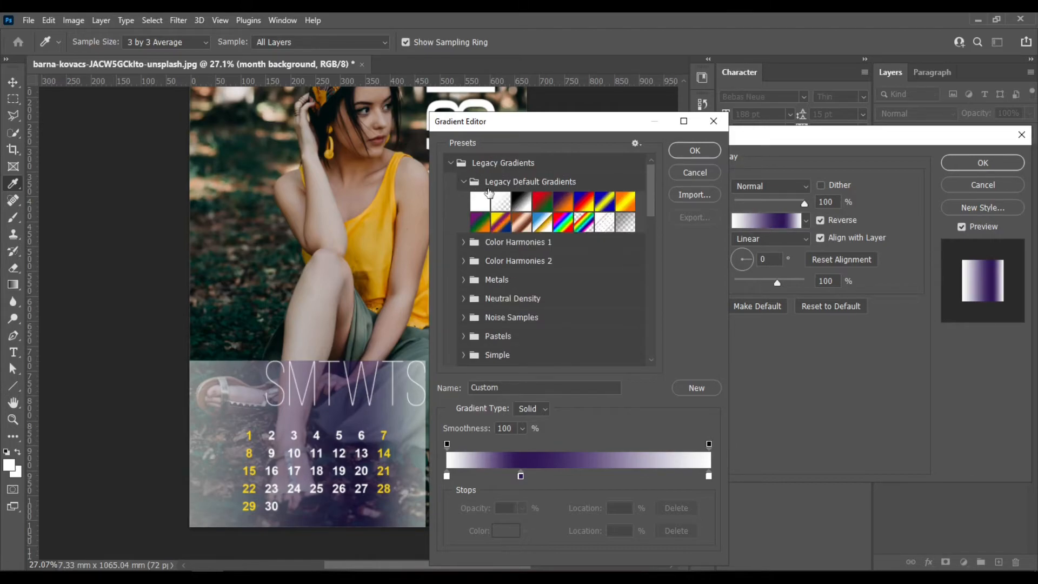
{"action": "left_click", "coordinate": [518, 208]}
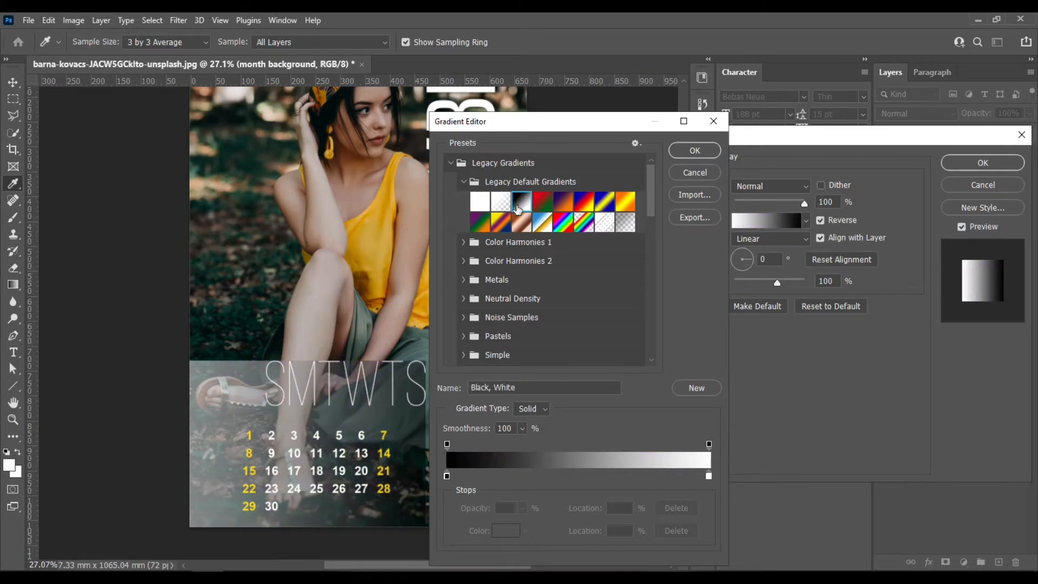
{"action": "left_click_drag", "start_coordinate": [559, 128], "coordinate": [607, 161]}
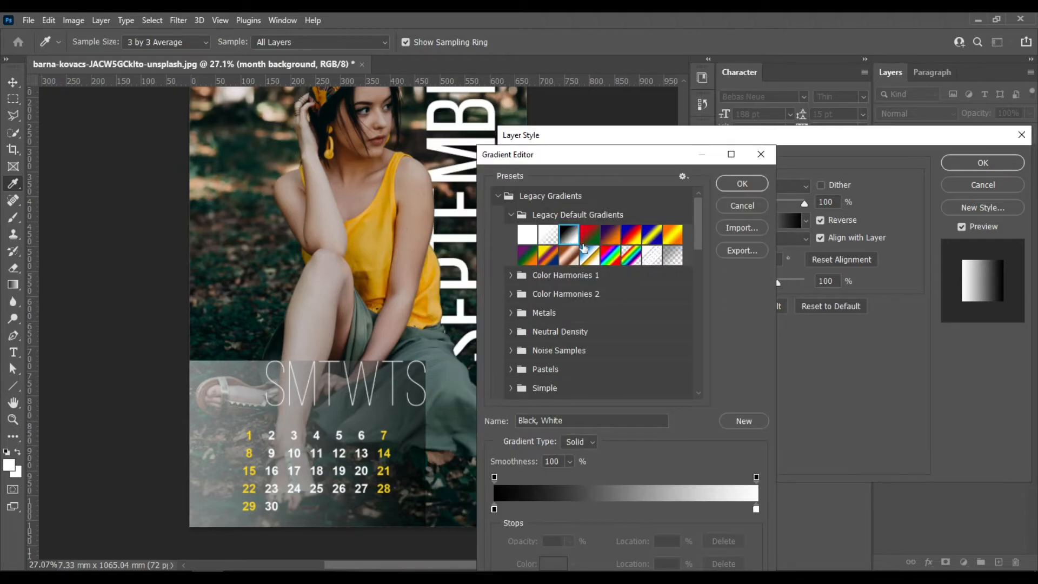
{"action": "left_click", "coordinate": [754, 185]}
Set the gradient overlay's angle to 90° and its blend mode to Multiply
{"action": "left_click", "coordinate": [765, 259]}
{"action": "type", "text": "90"}
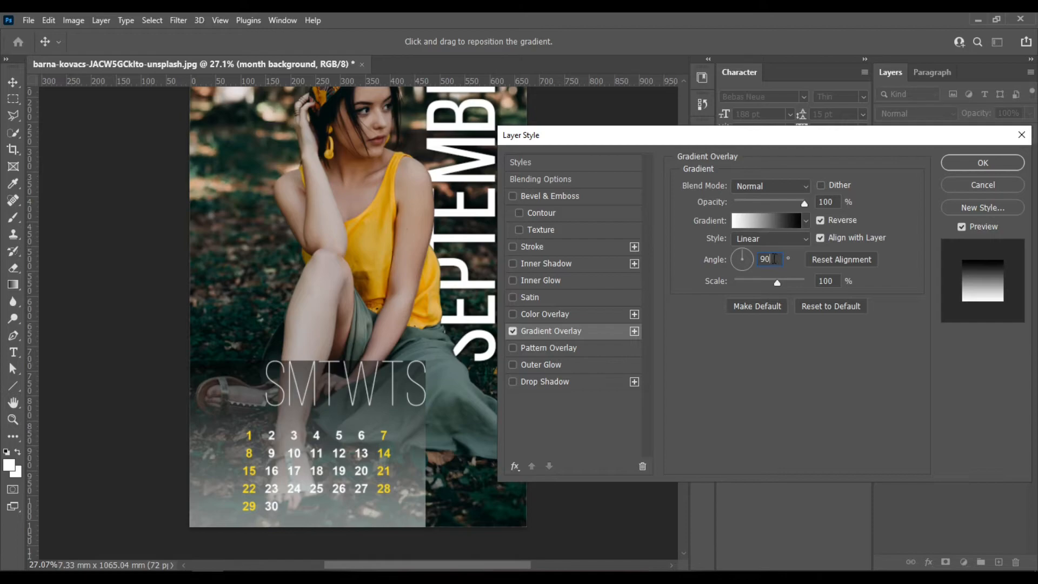
{"action": "left_click", "coordinate": [783, 186]}
{"action": "left_click", "coordinate": [756, 242]}
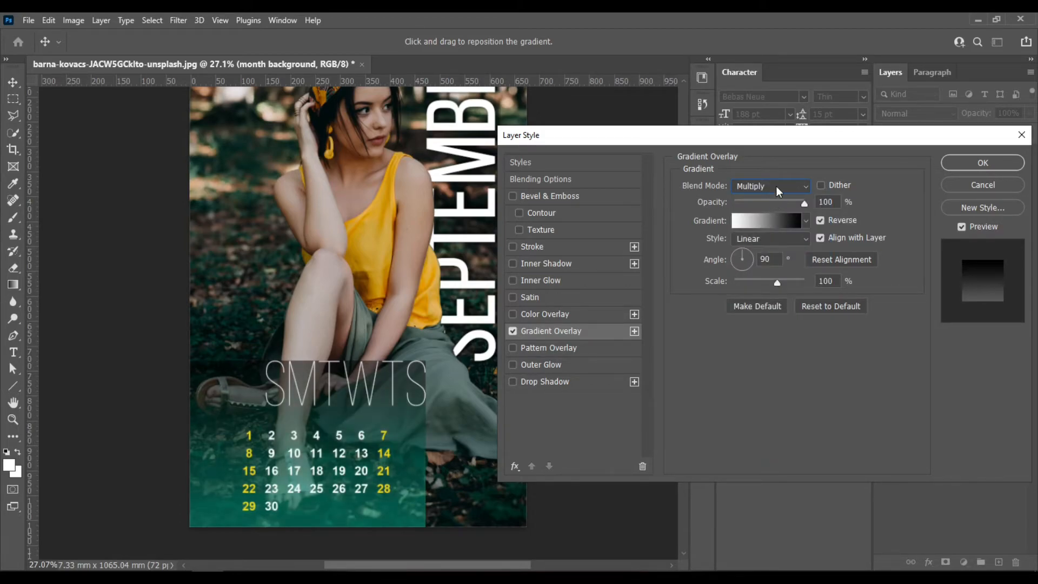
Try the Overlay blend mode on the month background's gradient overlay and set it back to Multiply
{"action": "left_click", "coordinate": [783, 221]}
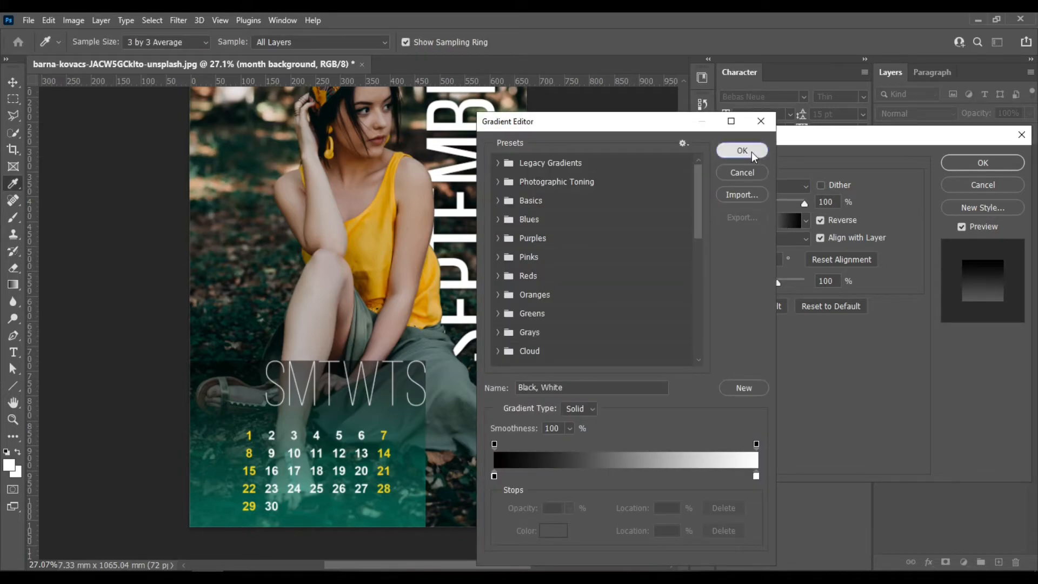
{"action": "left_click", "coordinate": [751, 151]}
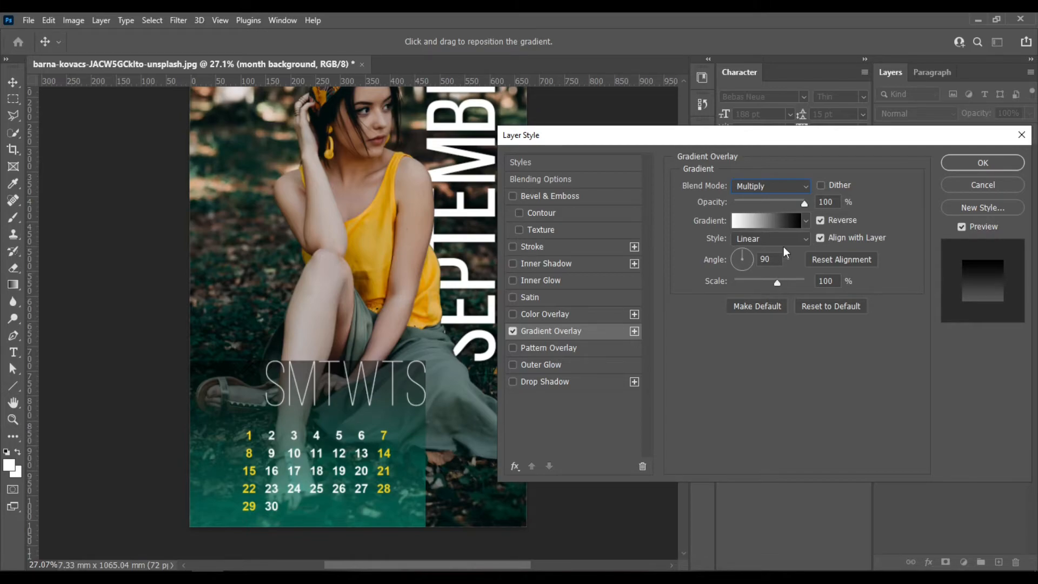
{"action": "left_click", "coordinate": [792, 187]}
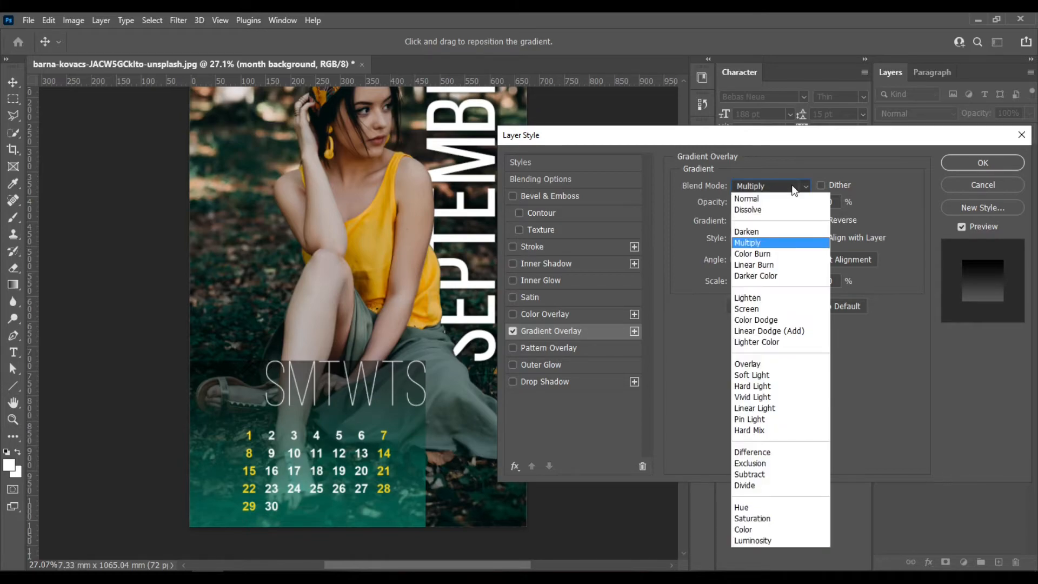
{"action": "left_click", "coordinate": [779, 363]}
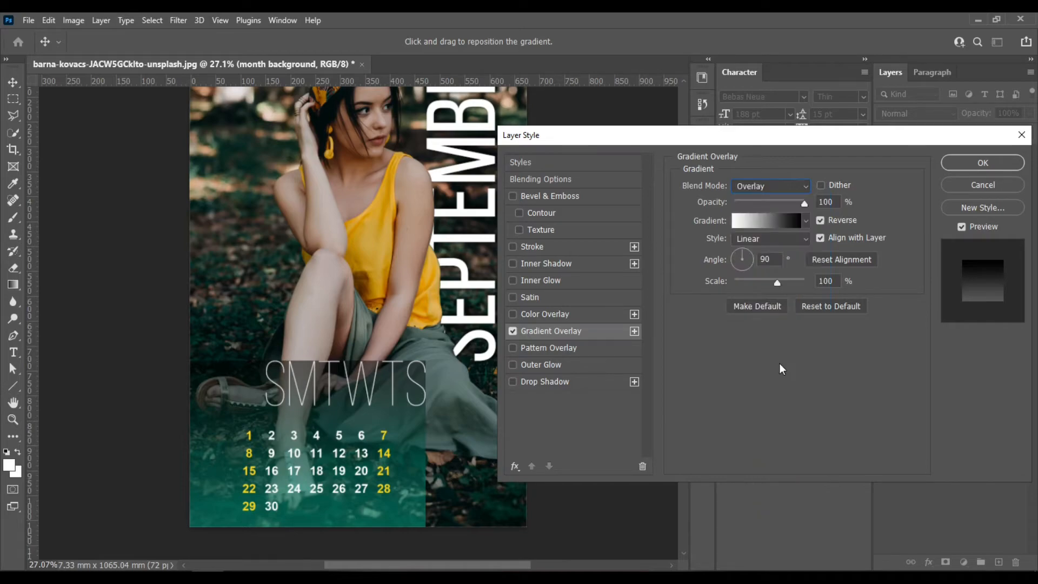
{"action": "left_click", "coordinate": [802, 187]}
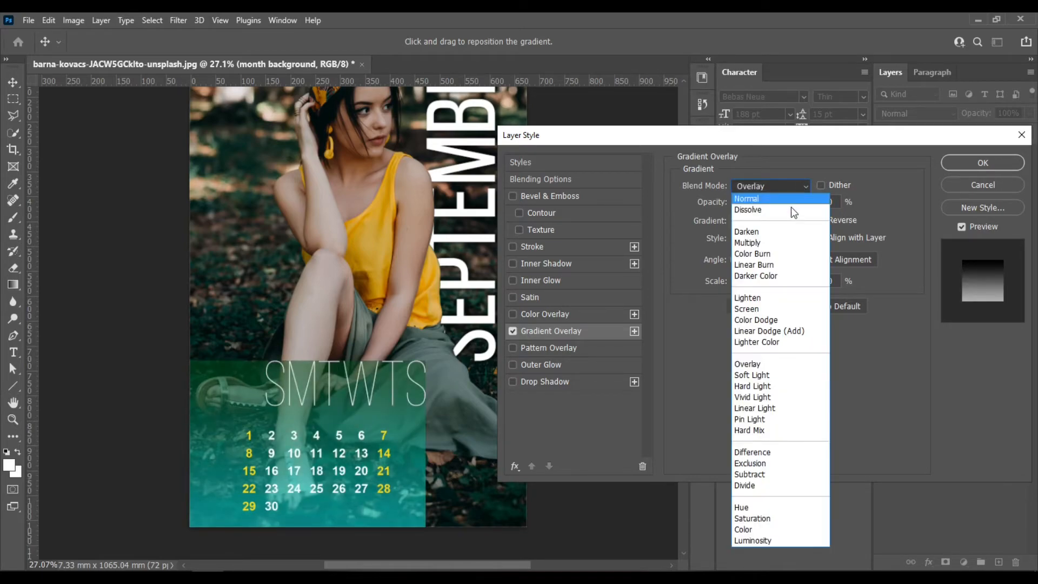
{"action": "left_click", "coordinate": [780, 241]}
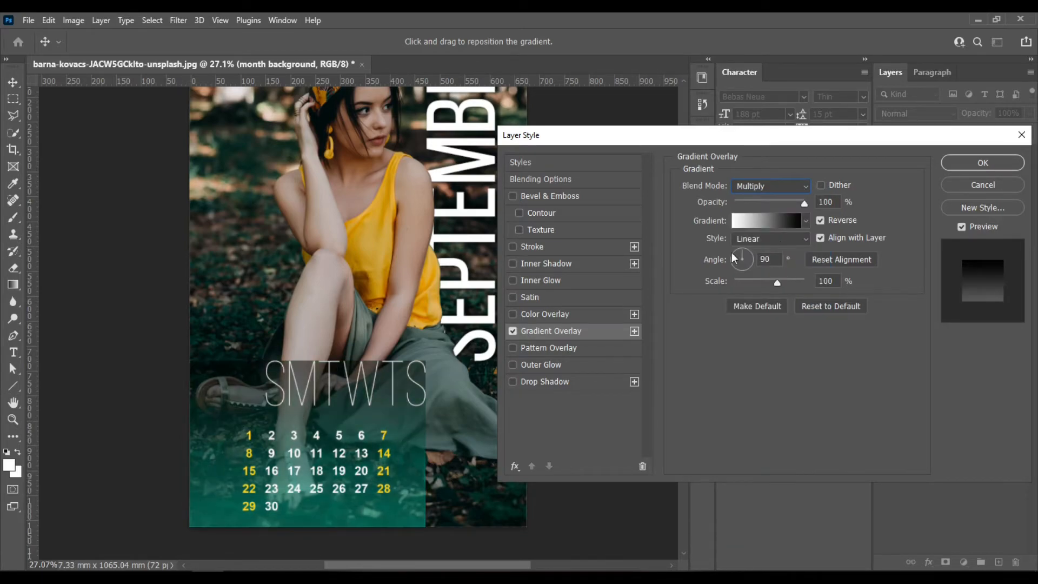
Try adjusting the opacity stops at both ends of the overlay's Black, White gradient, and discard the edits
{"action": "left_click", "coordinate": [774, 230]}
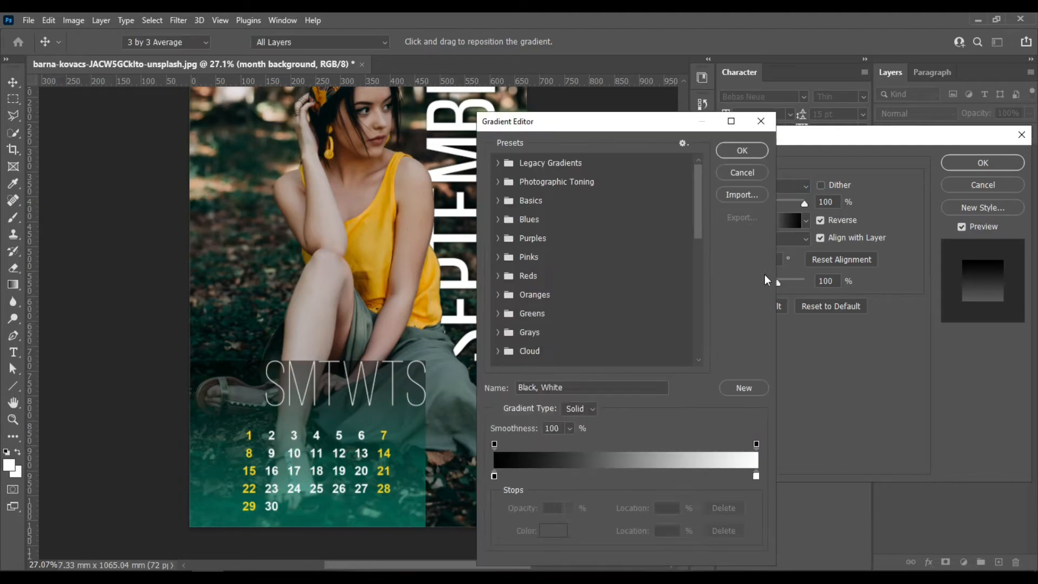
{"action": "left_click", "coordinate": [756, 444]}
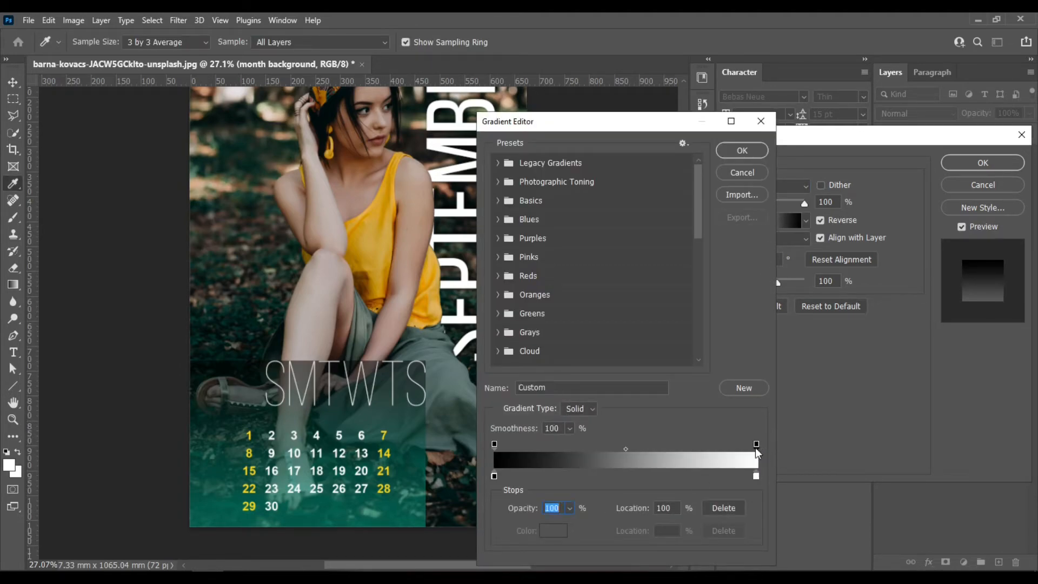
{"action": "left_click", "coordinate": [569, 508]}
{"action": "left_click_drag", "start_coordinate": [550, 521], "coordinate": [582, 531]}
{"action": "left_click", "coordinate": [742, 173]}
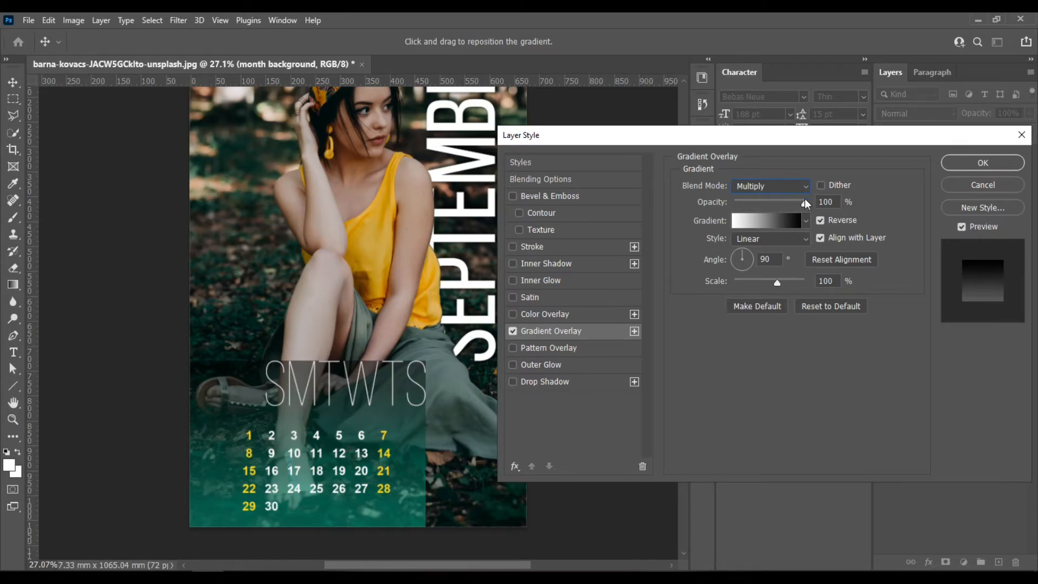
{"action": "left_click", "coordinate": [783, 223]}
{"action": "left_click_drag", "start_coordinate": [755, 444], "coordinate": [751, 445]}
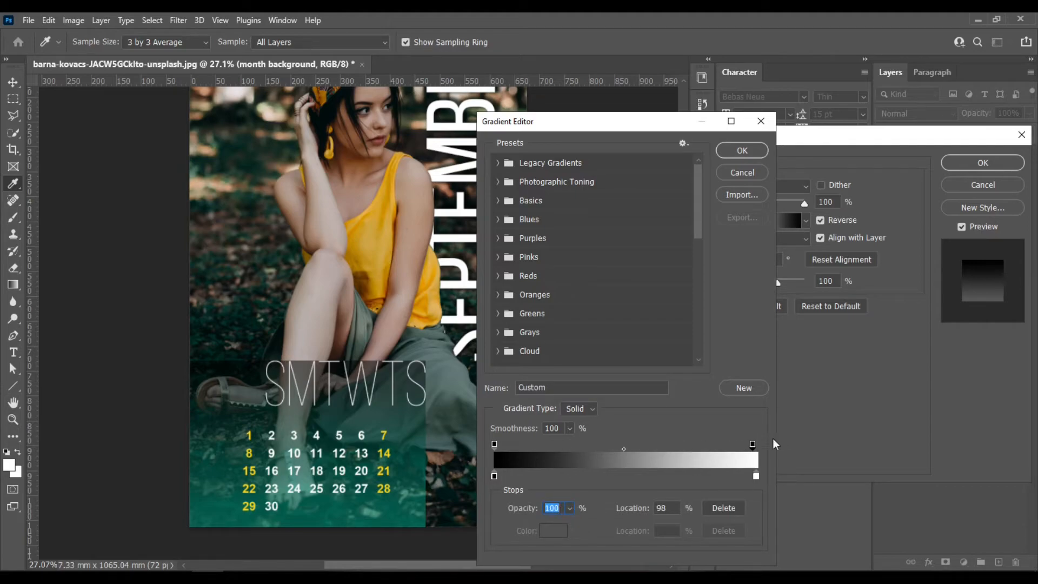
{"action": "left_click_drag", "start_coordinate": [752, 444], "coordinate": [764, 445]}
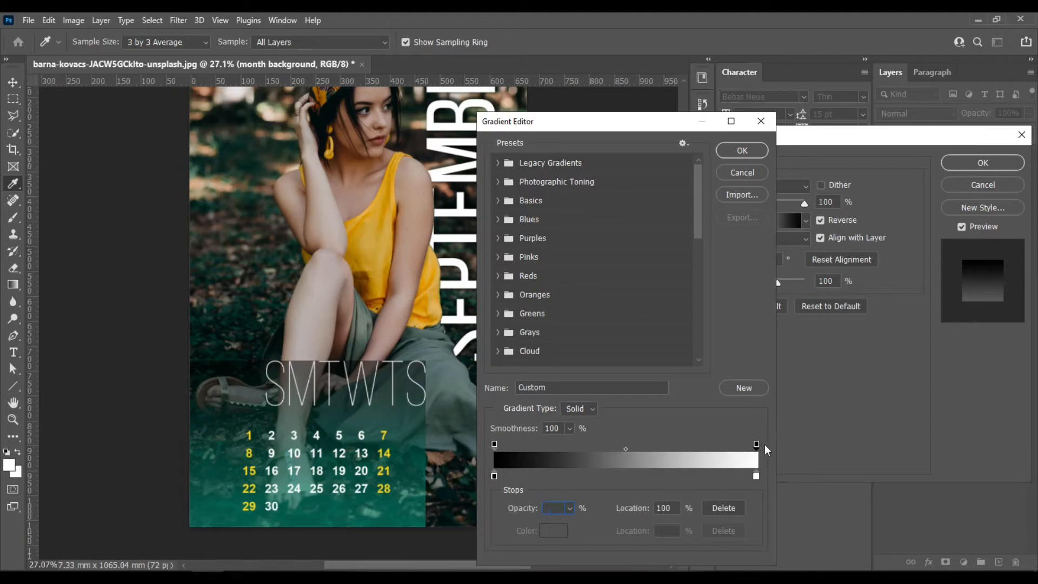
{"action": "left_click", "coordinate": [496, 444]}
{"action": "left_click", "coordinate": [571, 513]}
{"action": "left_click_drag", "start_coordinate": [572, 523], "coordinate": [605, 524]}
{"action": "left_click", "coordinate": [725, 303]}
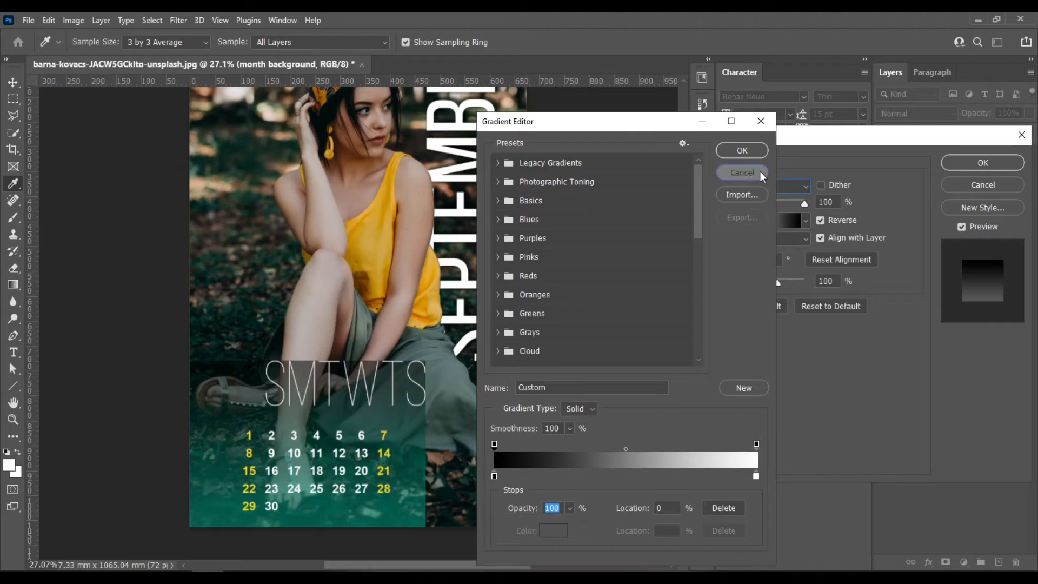
{"action": "left_click", "coordinate": [742, 172]}
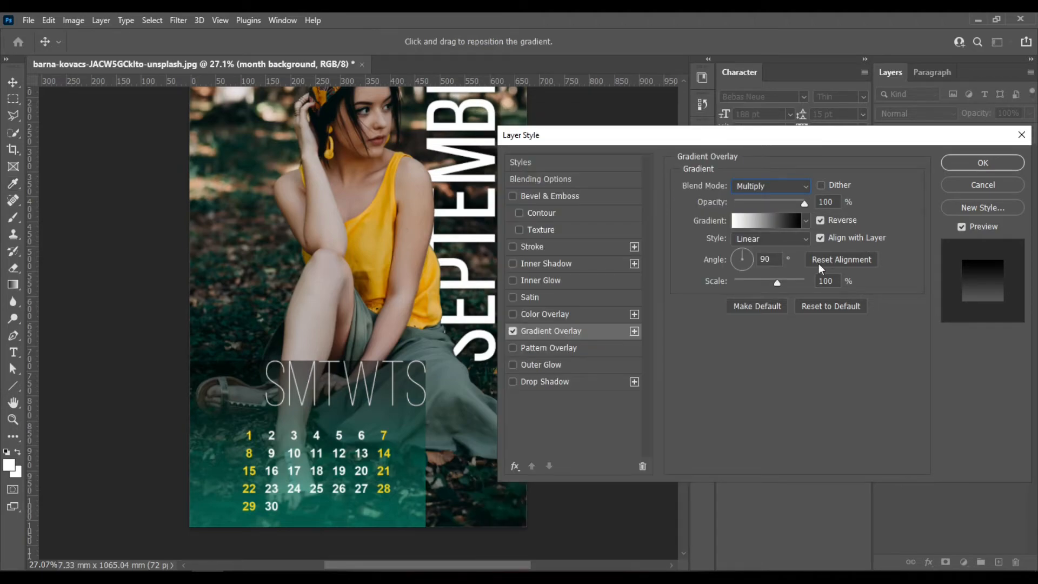
Apply the overlay settings and fade a layer mask on the month background with a white-to-black gradient from the block's bottom edge to its top
{"action": "left_click", "coordinate": [983, 162]}
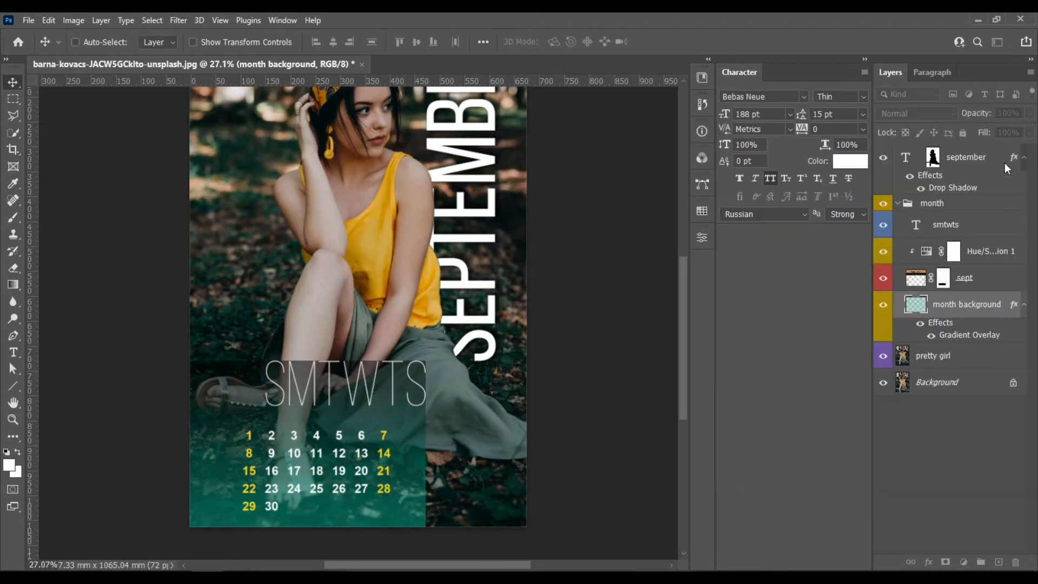
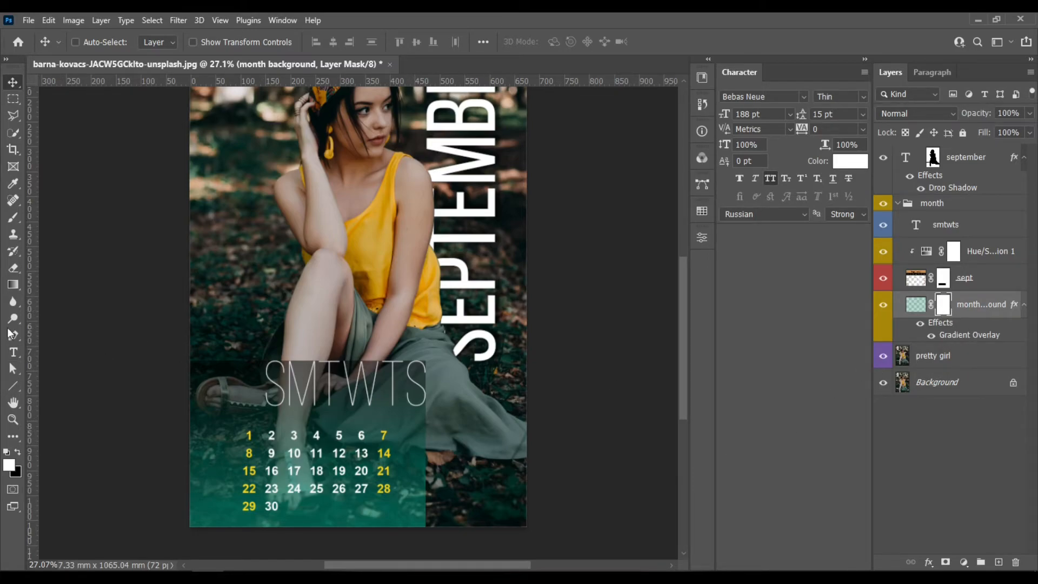
{"action": "left_click", "coordinate": [14, 284]}
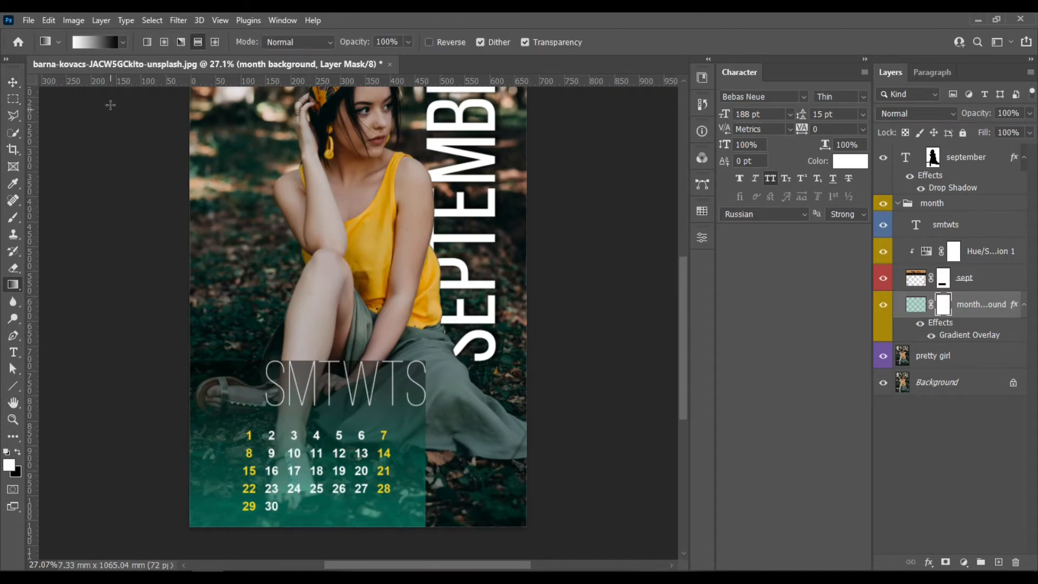
{"action": "left_click", "coordinate": [100, 45]}
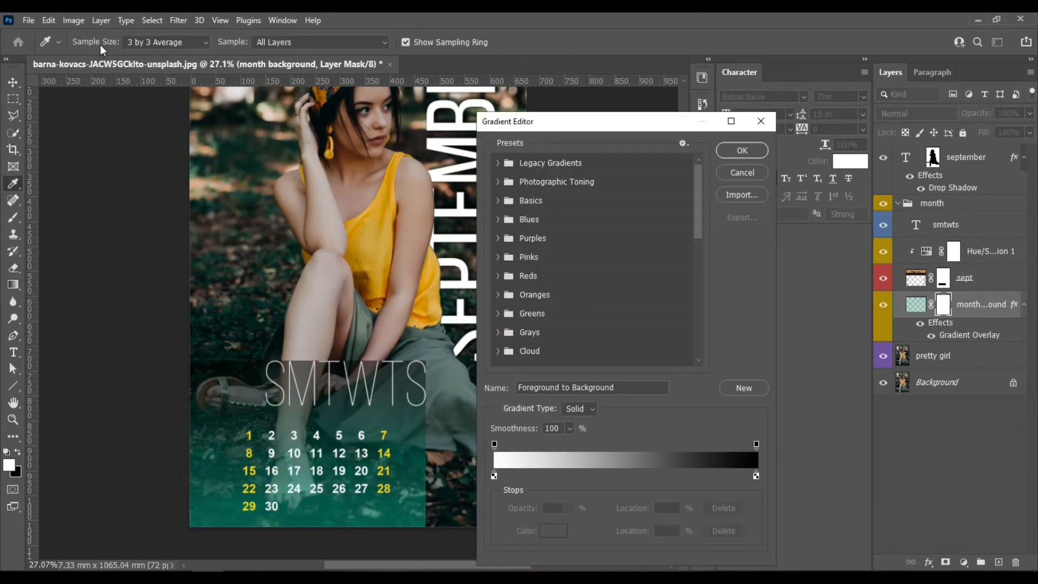
{"action": "left_click", "coordinate": [746, 171]}
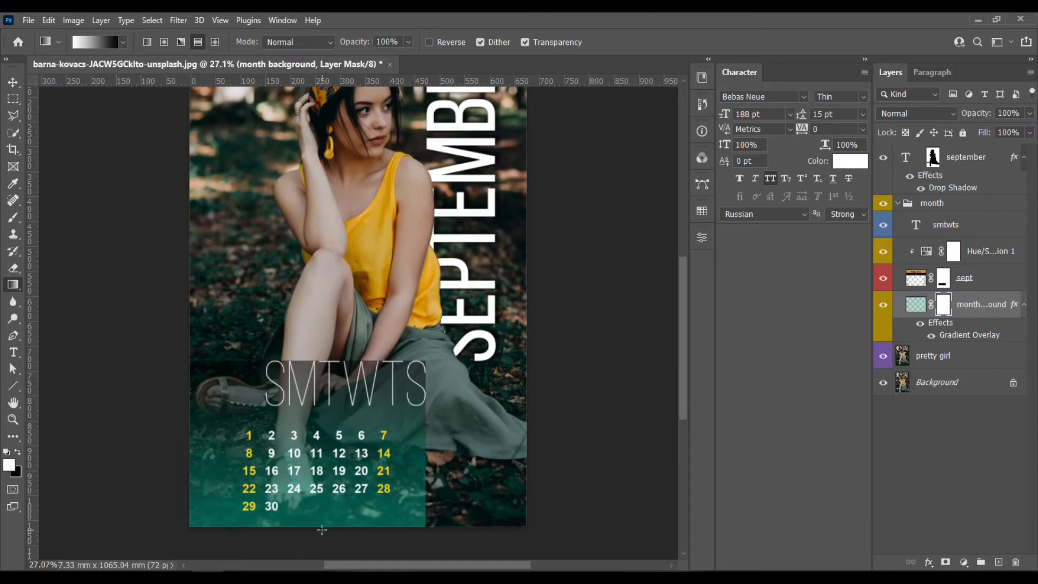
{"action": "left_click_drag", "start_coordinate": [321, 529], "coordinate": [322, 361]}
{"action": "left_click_drag", "start_coordinate": [322, 357], "coordinate": [322, 356]}
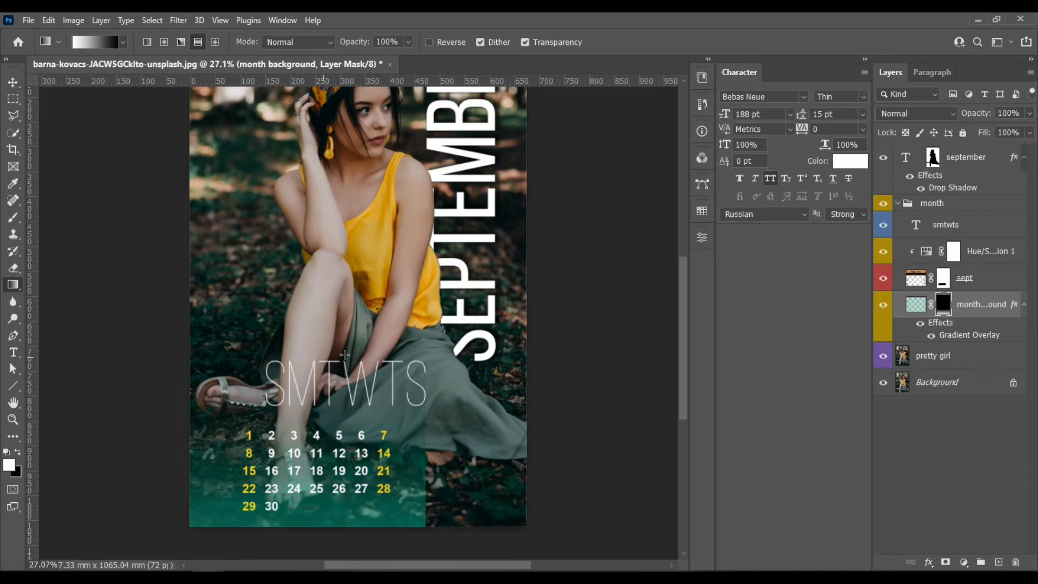
Compare the faded teal block with its Gradient Overlay effect hidden and shown
{"action": "scroll", "coordinate": [395, 338], "scroll_direction": "down", "scroll_amount": 1}
{"action": "scroll", "coordinate": [386, 363], "scroll_direction": "up", "scroll_amount": 1}
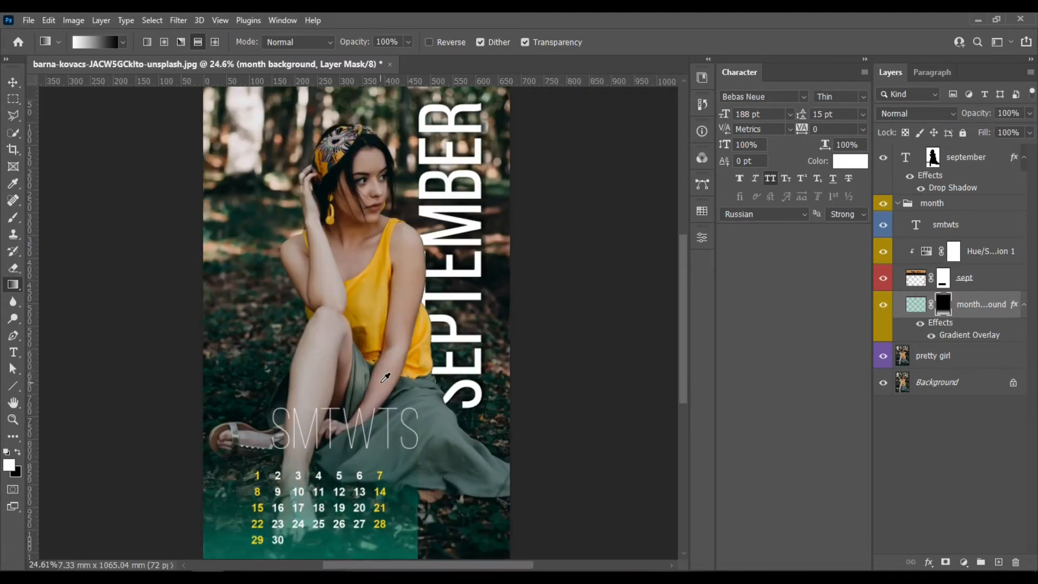
{"action": "scroll", "coordinate": [465, 330], "scroll_direction": "down", "scroll_amount": 1}
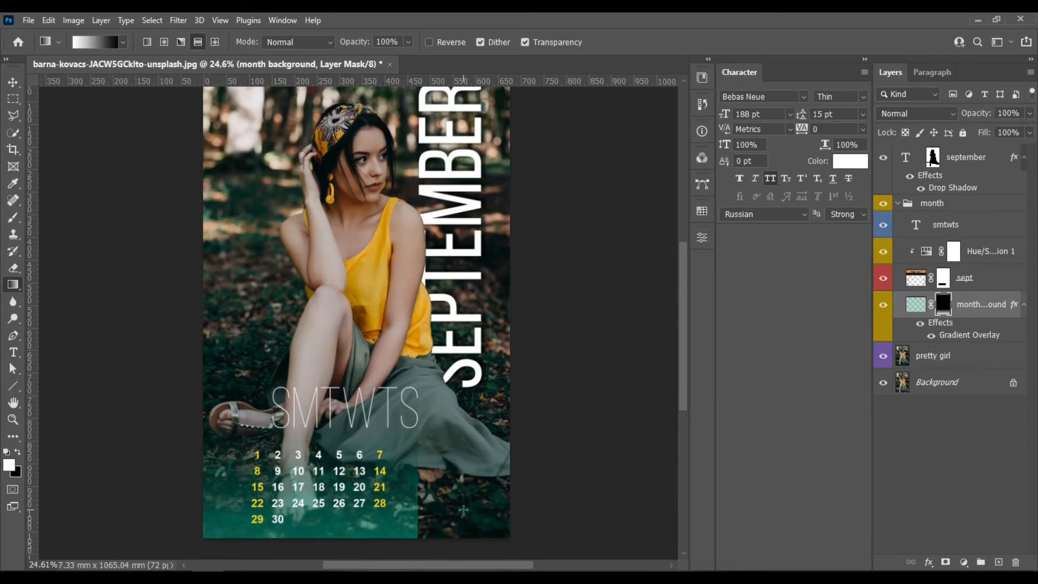
{"action": "left_click", "coordinate": [931, 336]}
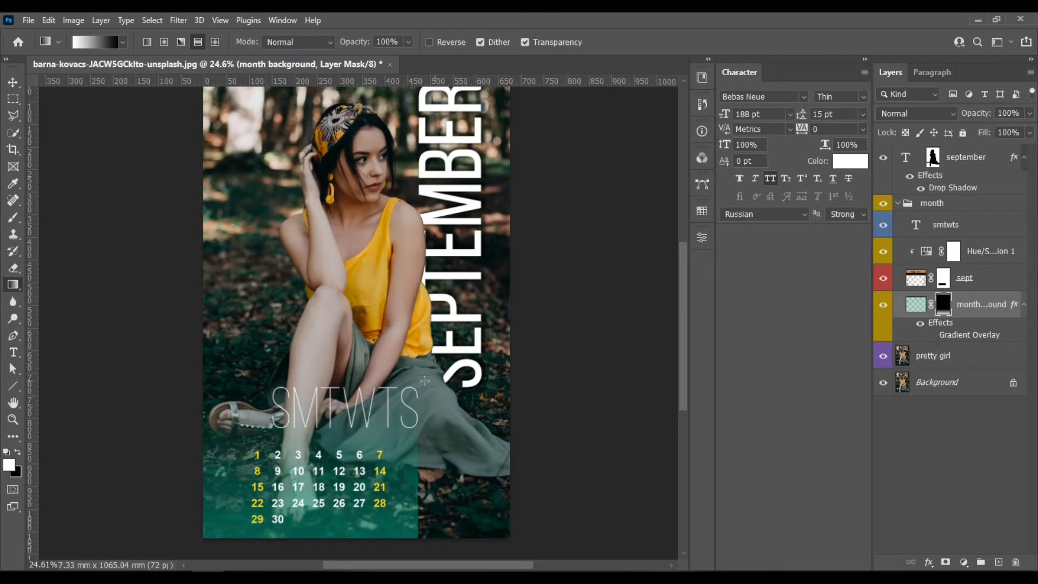
{"action": "left_click", "coordinate": [932, 336]}
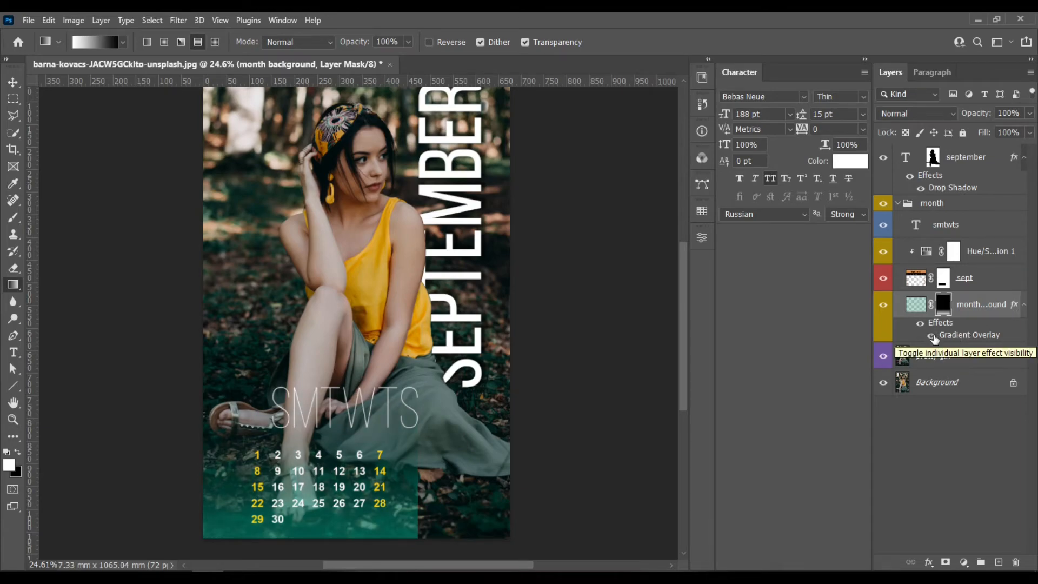
{"action": "left_click", "coordinate": [934, 337]}
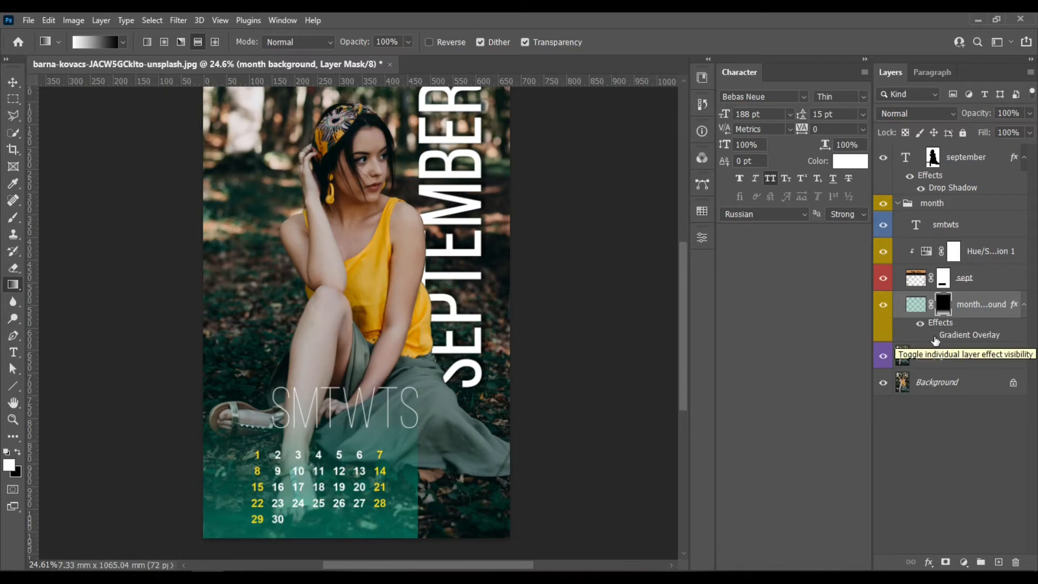
{"action": "left_click", "coordinate": [933, 337]}
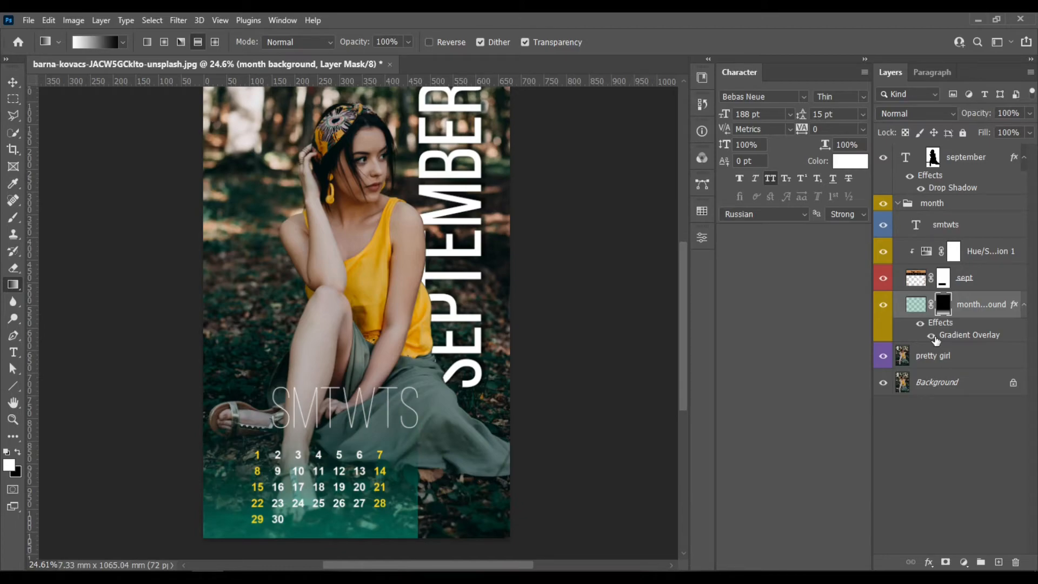
Lower the opacity of the month background's Gradient Overlay effect to a low percentage, keeping the Multiply blend mode
{"action": "double_click", "coordinate": [964, 338]}
{"action": "double_click", "coordinate": [948, 338]}
{"action": "left_click_drag", "start_coordinate": [769, 204], "coordinate": [859, 210]}
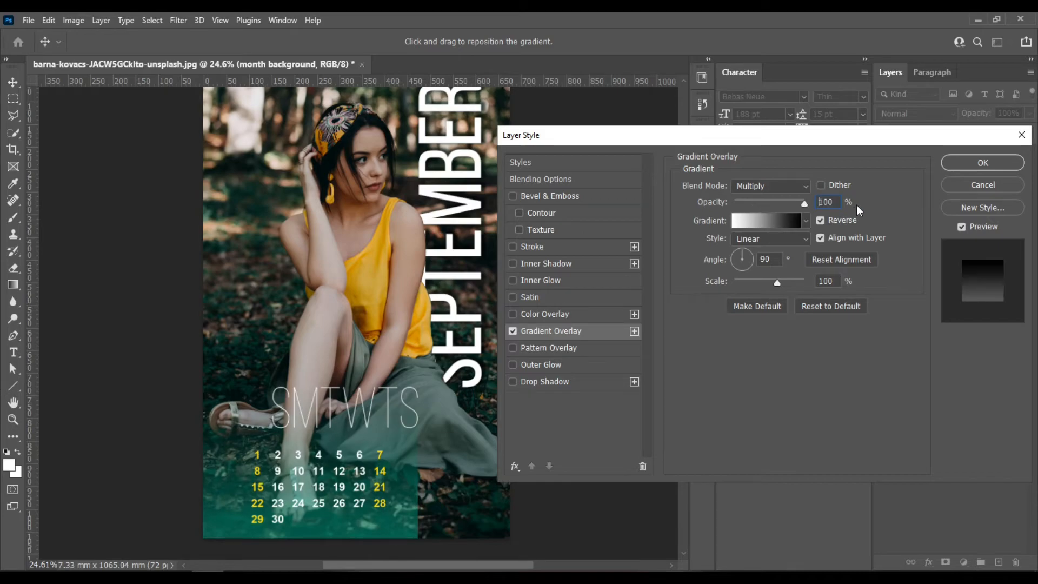
{"action": "left_click", "coordinate": [759, 204]}
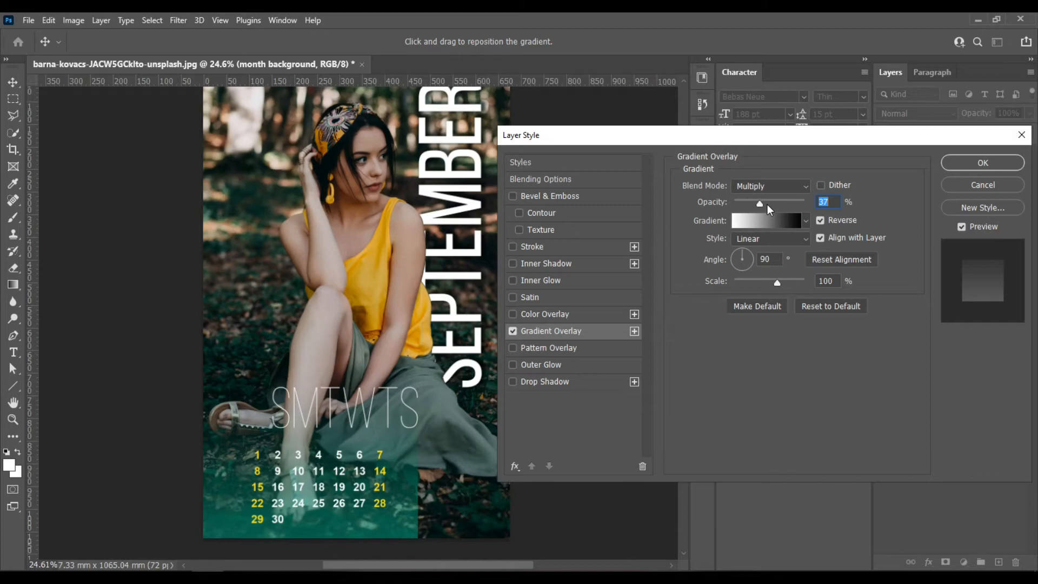
{"action": "left_click", "coordinate": [767, 205]}
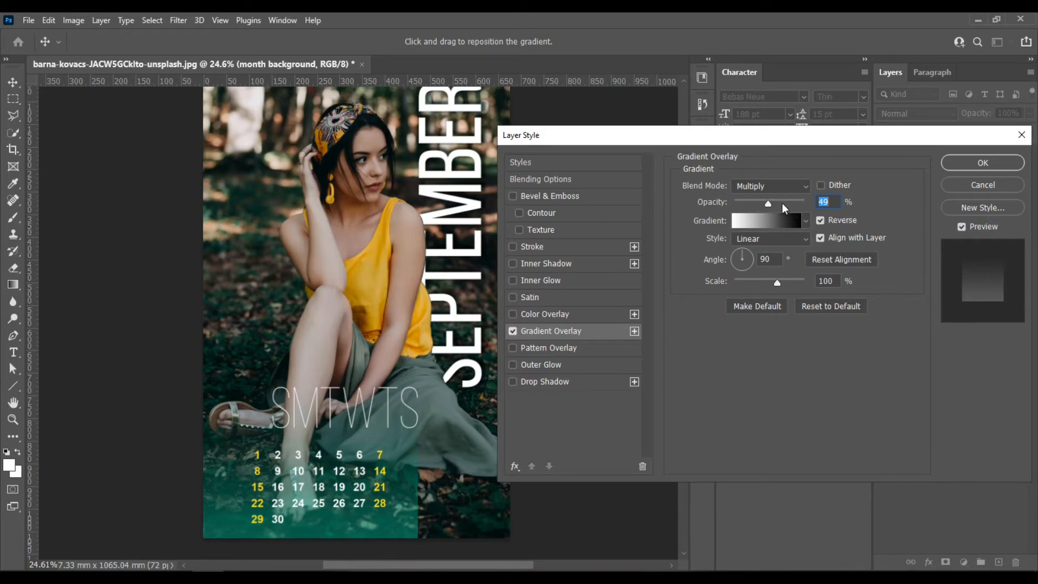
{"action": "left_click", "coordinate": [780, 205]}
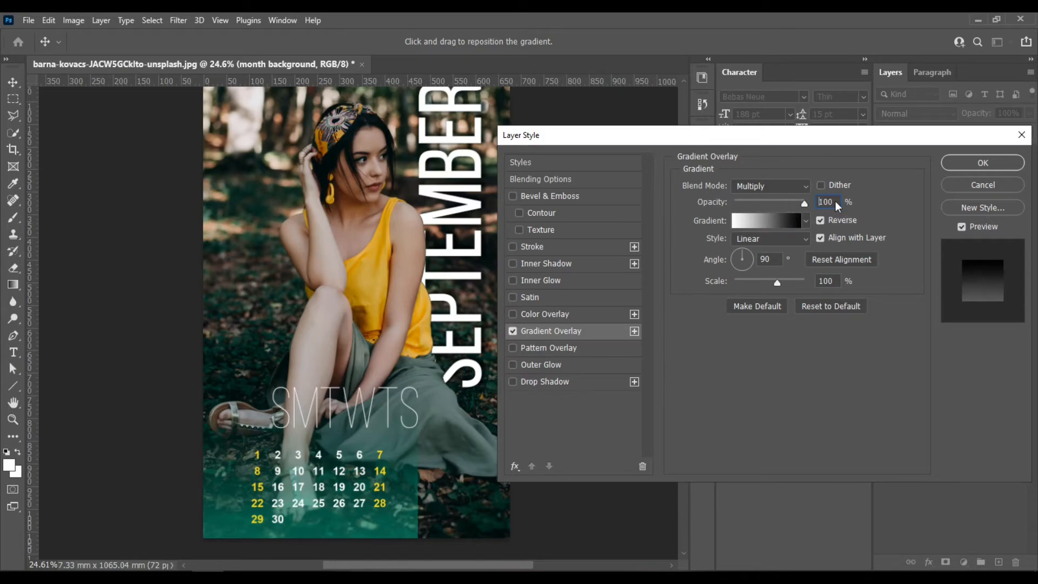
{"action": "left_click", "coordinate": [751, 204]}
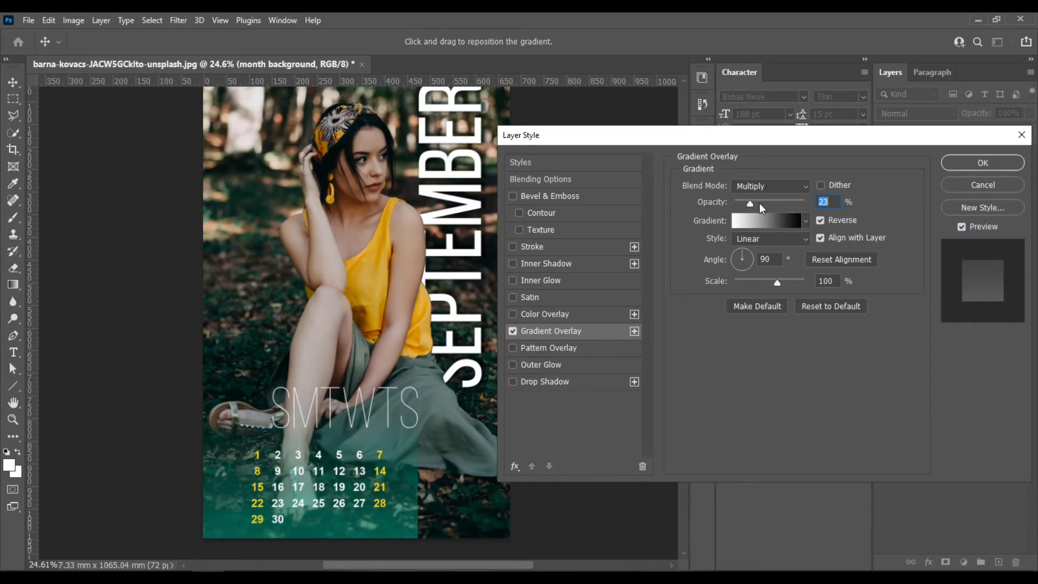
{"action": "left_click", "coordinate": [753, 204]}
{"action": "left_click", "coordinate": [994, 167]}
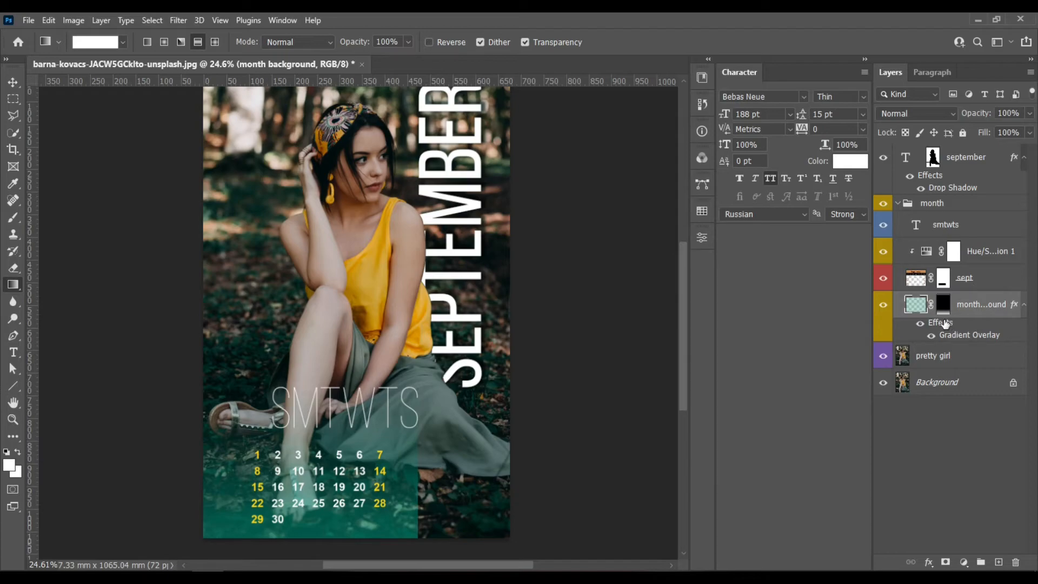
Move the sept date grid right and slightly up so its columns sit beneath the SMTWTS weekday letters
{"action": "left_click", "coordinate": [960, 285]}
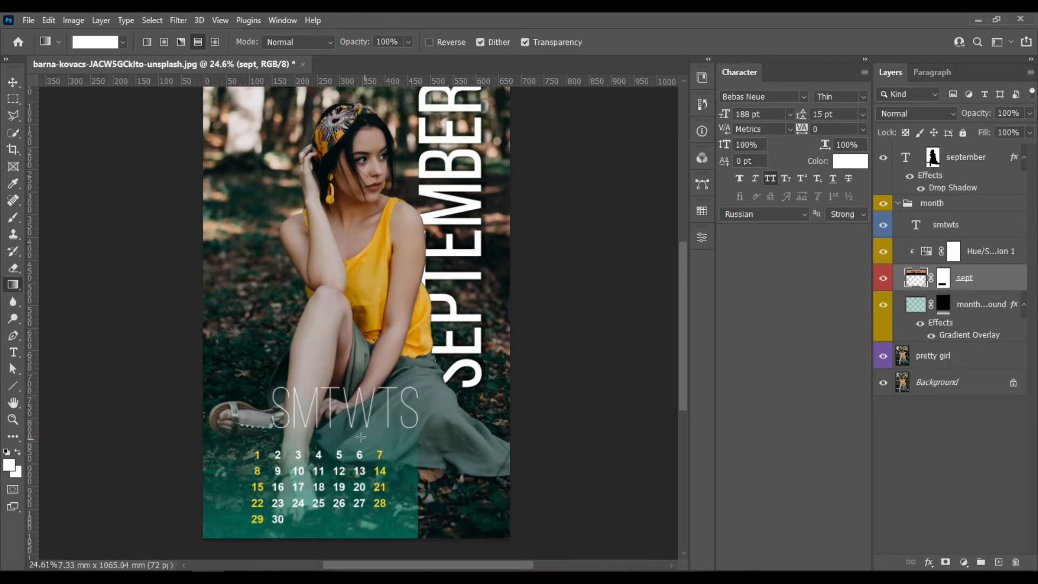
{"action": "key", "text": "v"}
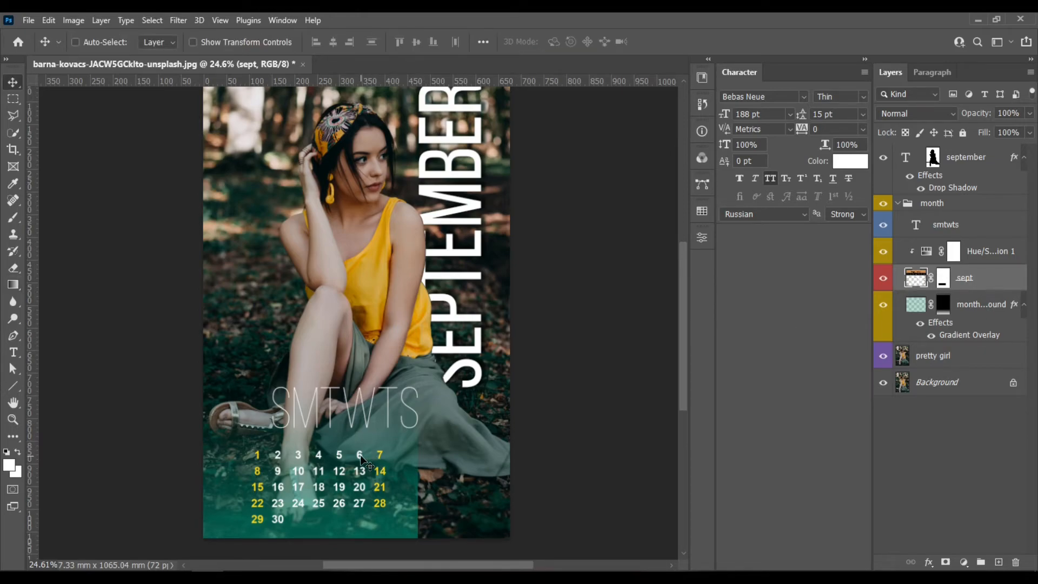
{"action": "left_click_drag", "start_coordinate": [361, 458], "coordinate": [386, 457]}
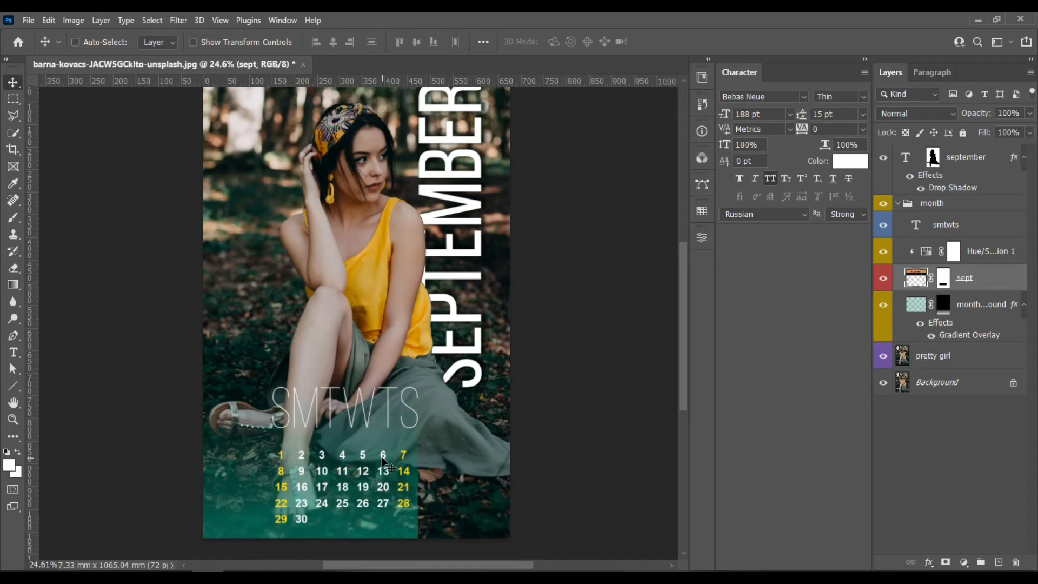
{"action": "left_click_drag", "start_coordinate": [383, 458], "coordinate": [384, 454]}
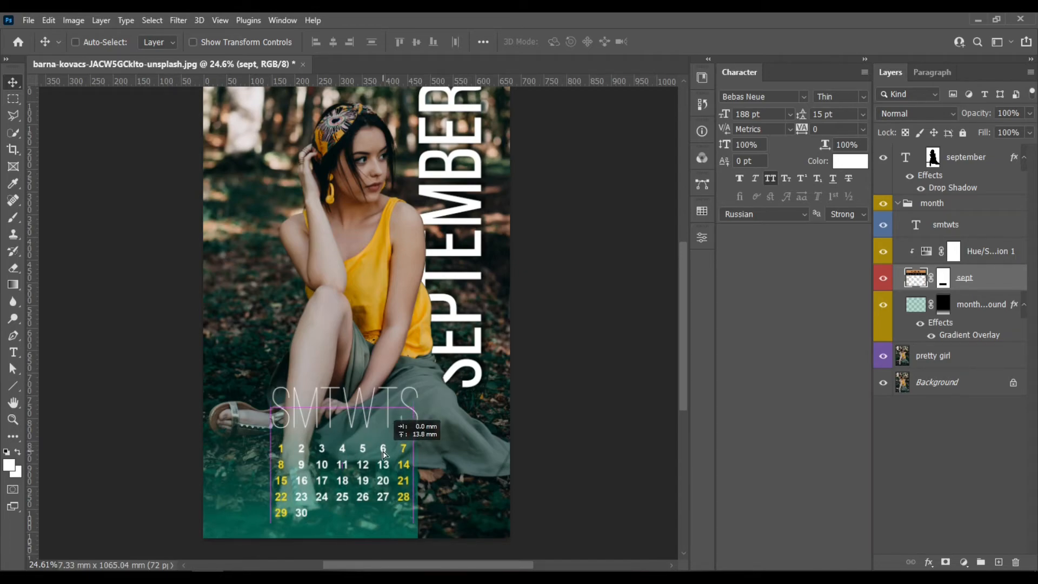
{"action": "left_click_drag", "start_coordinate": [383, 451], "coordinate": [382, 450]}
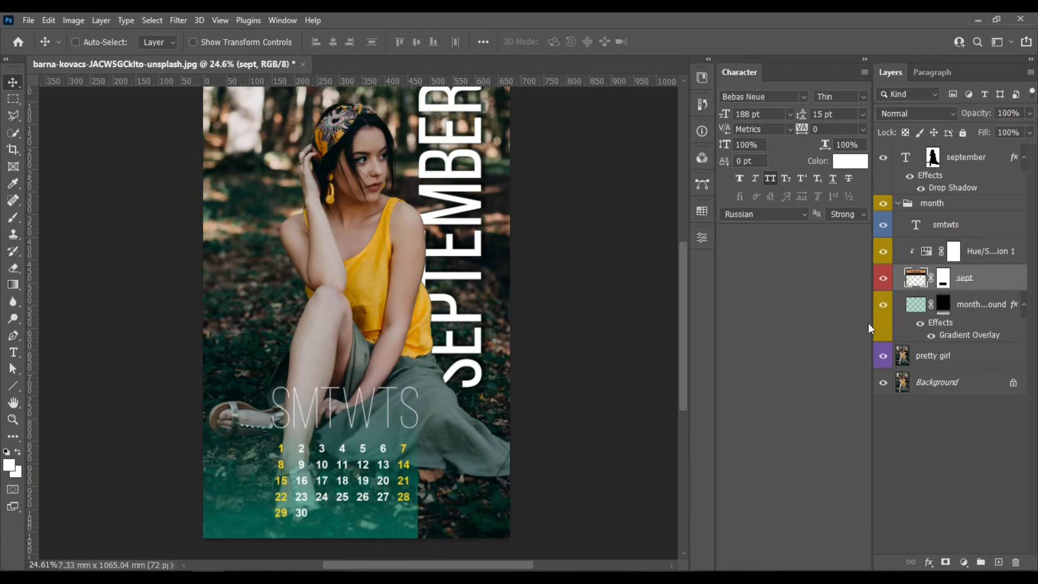
Lower the density of the month background's layer mask to 88%
{"action": "left_click", "coordinate": [924, 304]}
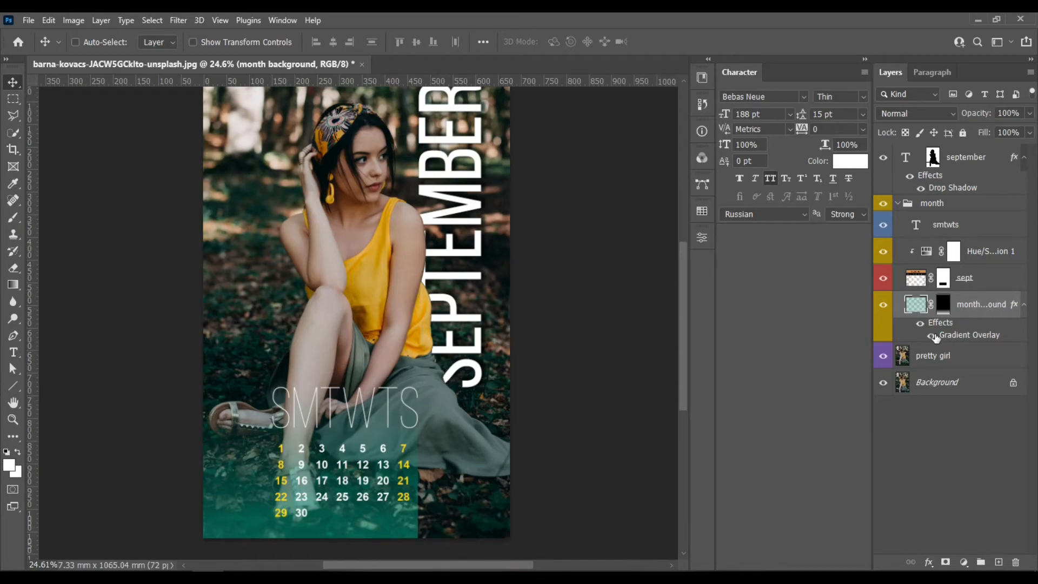
{"action": "double_click", "coordinate": [943, 307]}
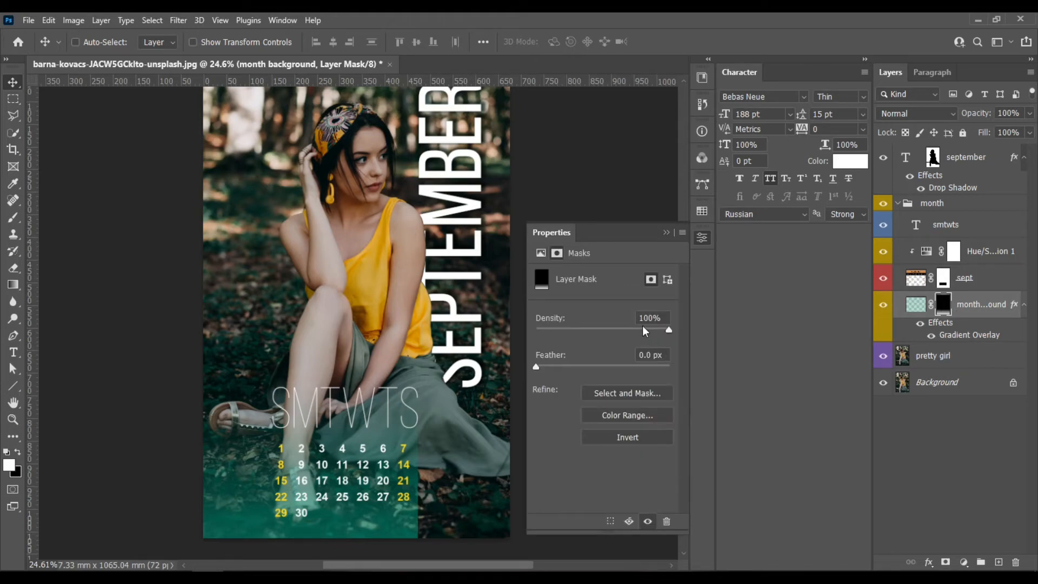
{"action": "left_click_drag", "start_coordinate": [641, 328], "coordinate": [622, 329]}
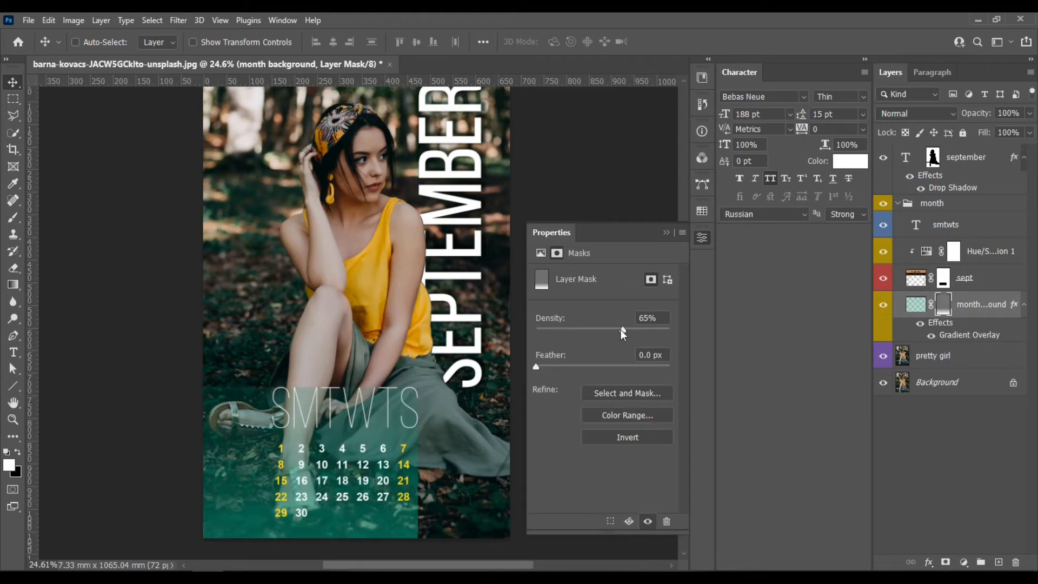
{"action": "left_click", "coordinate": [637, 332]}
{"action": "left_click_drag", "start_coordinate": [641, 332], "coordinate": [654, 332]}
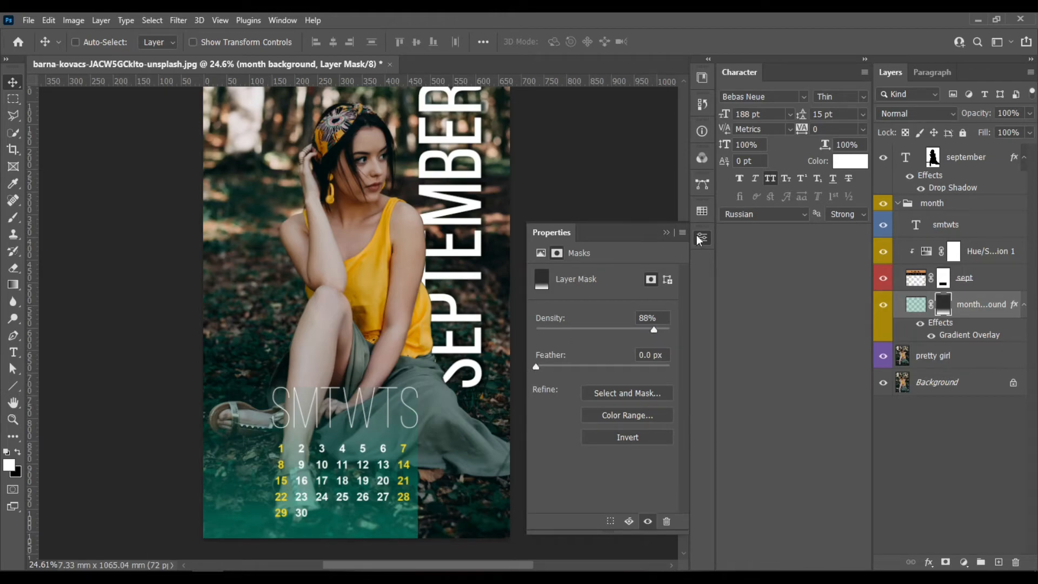
{"action": "left_click", "coordinate": [666, 232]}
Set up the Crop tool with the A4 preset in portrait orientation, 21 cm by 29.7 cm at 300 px/in
{"action": "scroll", "coordinate": [638, 438], "scroll_direction": "up", "scroll_amount": 3}
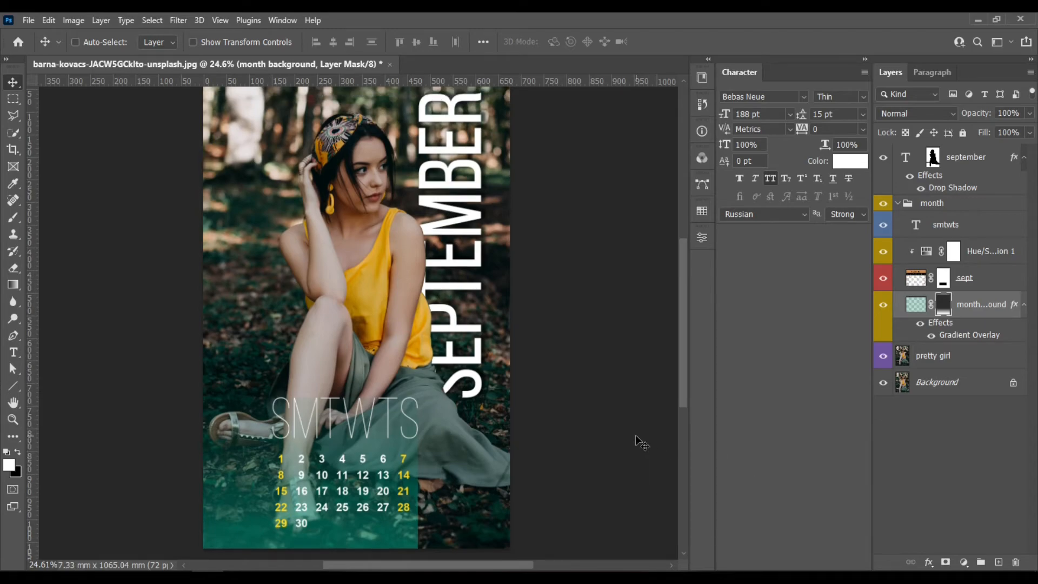
{"action": "scroll", "coordinate": [400, 449], "scroll_direction": "down", "scroll_amount": 1}
{"action": "scroll", "coordinate": [400, 443], "scroll_direction": "up", "scroll_amount": 1}
{"action": "scroll", "coordinate": [398, 438], "scroll_direction": "down", "scroll_amount": 1}
{"action": "scroll", "coordinate": [400, 434], "scroll_direction": "up", "scroll_amount": 1}
{"action": "scroll", "coordinate": [400, 434], "scroll_direction": "down", "scroll_amount": 1}
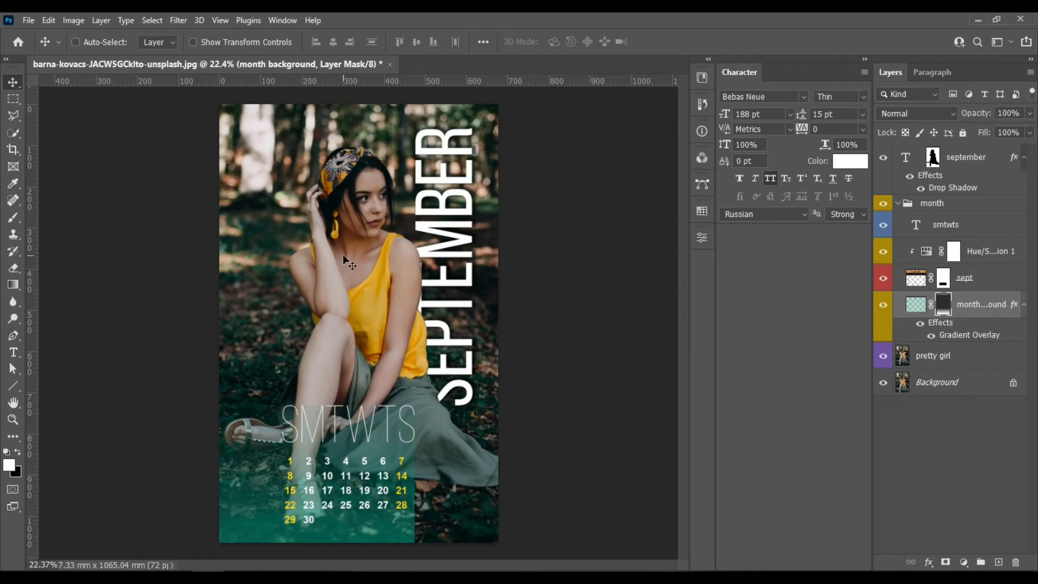
{"action": "key", "text": "c"}
{"action": "left_click", "coordinate": [120, 41]}
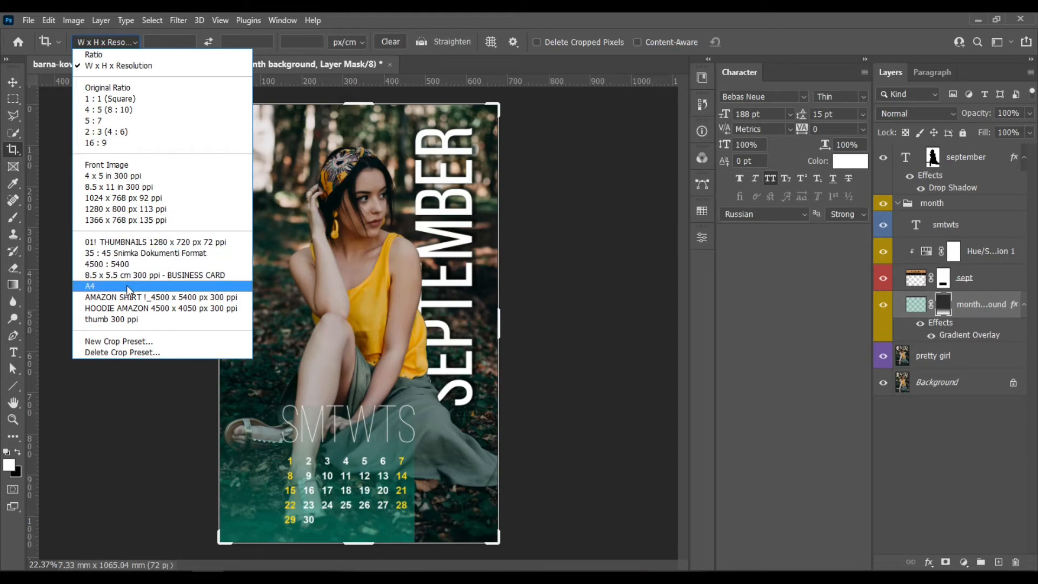
{"action": "left_click", "coordinate": [13, 156]}
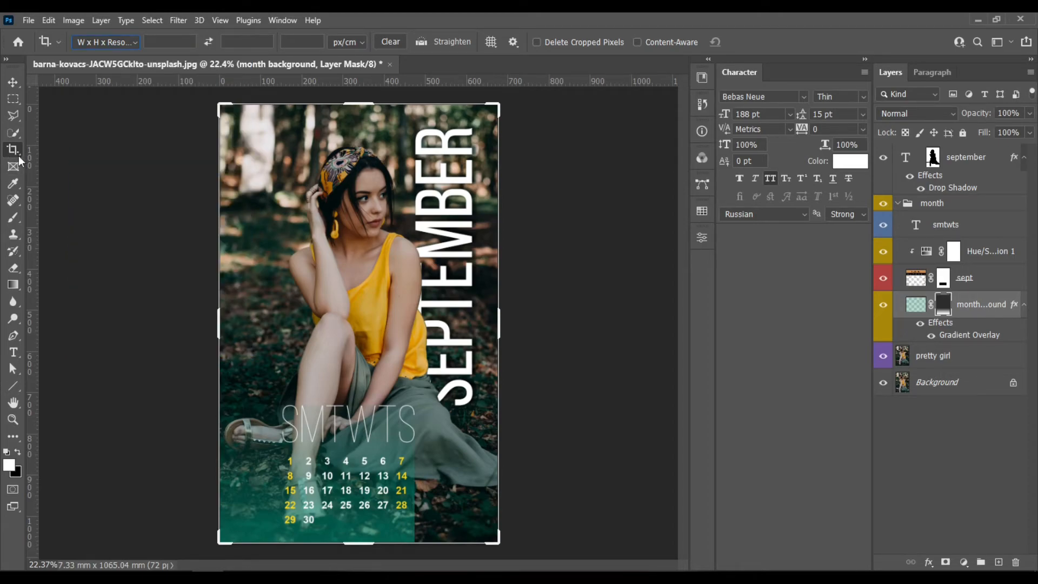
{"action": "left_click", "coordinate": [131, 41]}
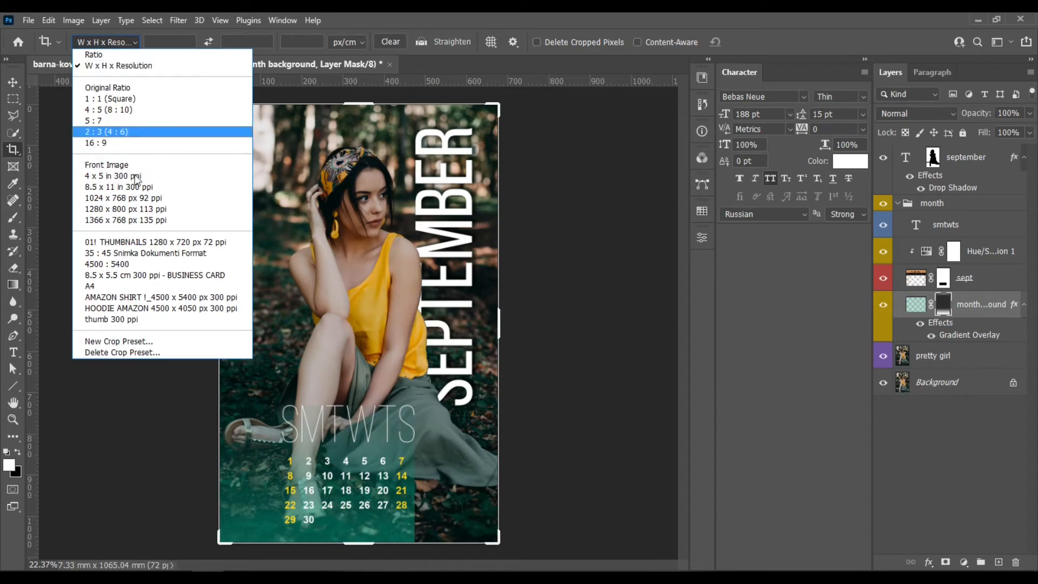
{"action": "left_click", "coordinate": [95, 285]}
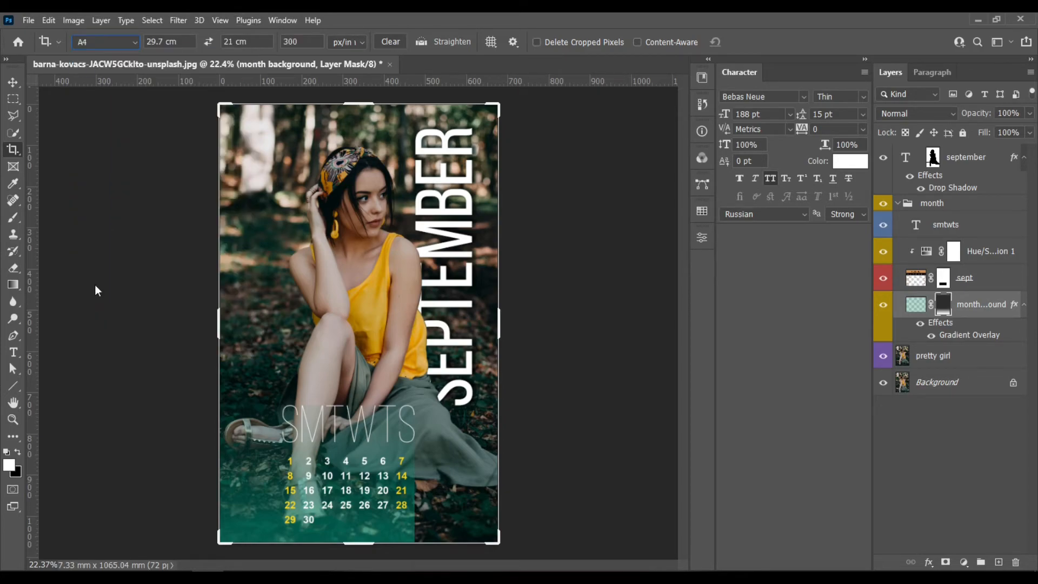
{"action": "left_click", "coordinate": [209, 42]}
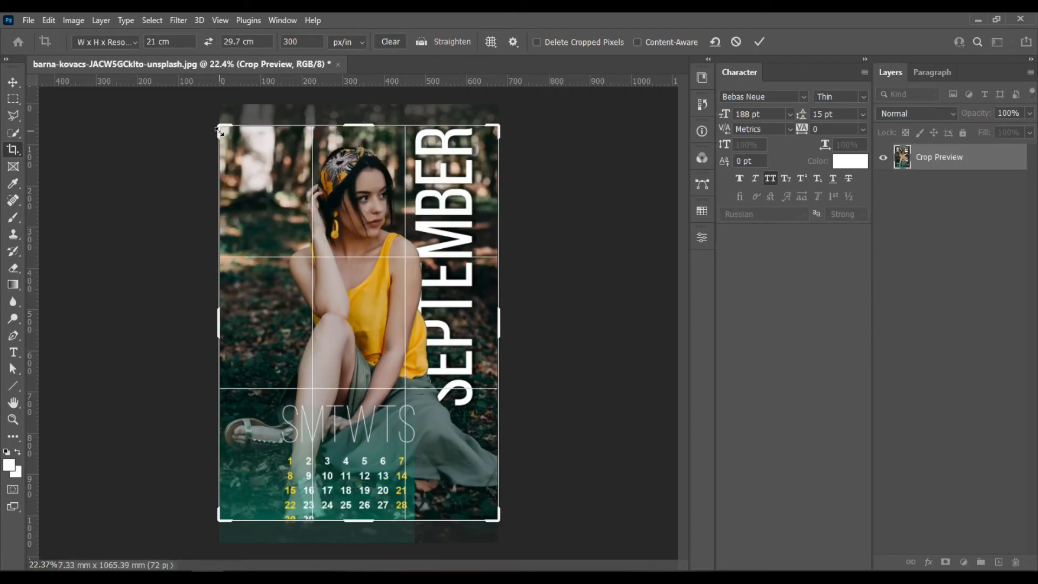
Enlarge the crop frame to the photo's full height with an empty strip along the photo's left side, and apply the crop
{"action": "left_click_drag", "start_coordinate": [219, 128], "coordinate": [208, 111]}
{"action": "left_click_drag", "start_coordinate": [209, 534], "coordinate": [196, 548]}
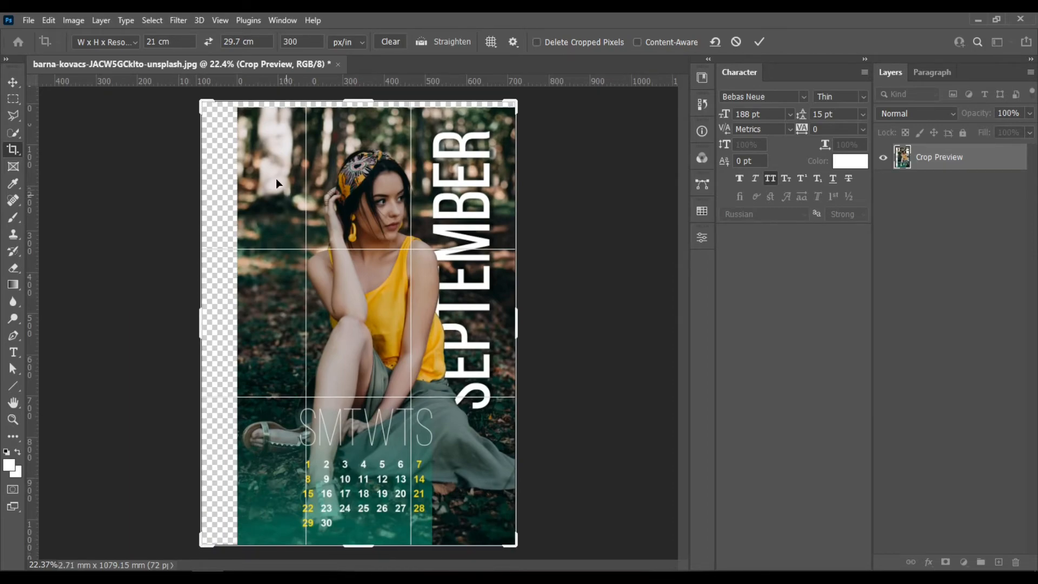
{"action": "left_click_drag", "start_coordinate": [199, 101], "coordinate": [199, 104]}
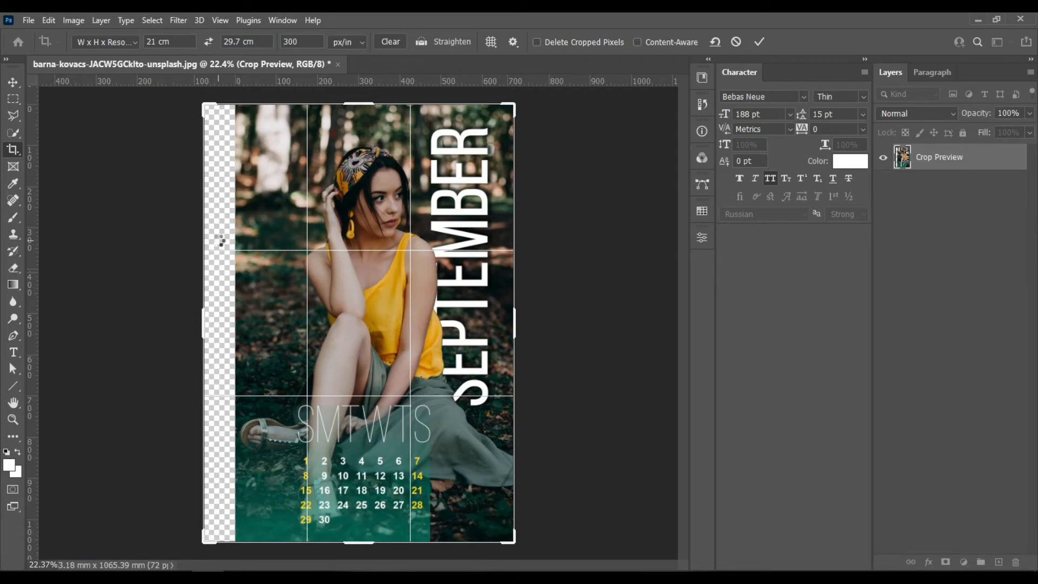
{"action": "key", "text": "Return"}
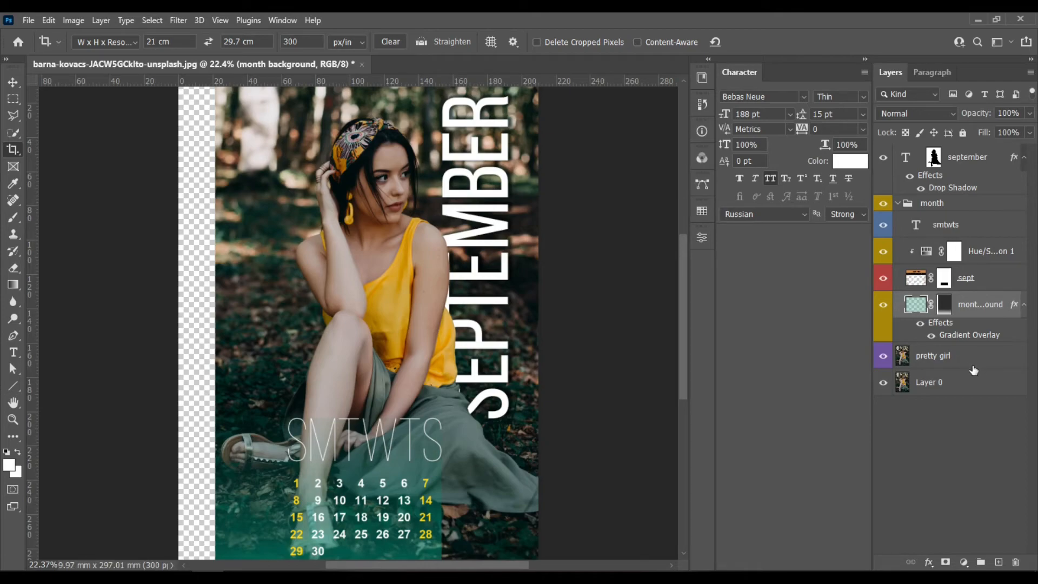
Fill a new layer with the yellow sampled from the woman's top and place it directly beneath the pretty girl layer
{"action": "scroll", "coordinate": [535, 318], "scroll_direction": "down", "scroll_amount": 2}
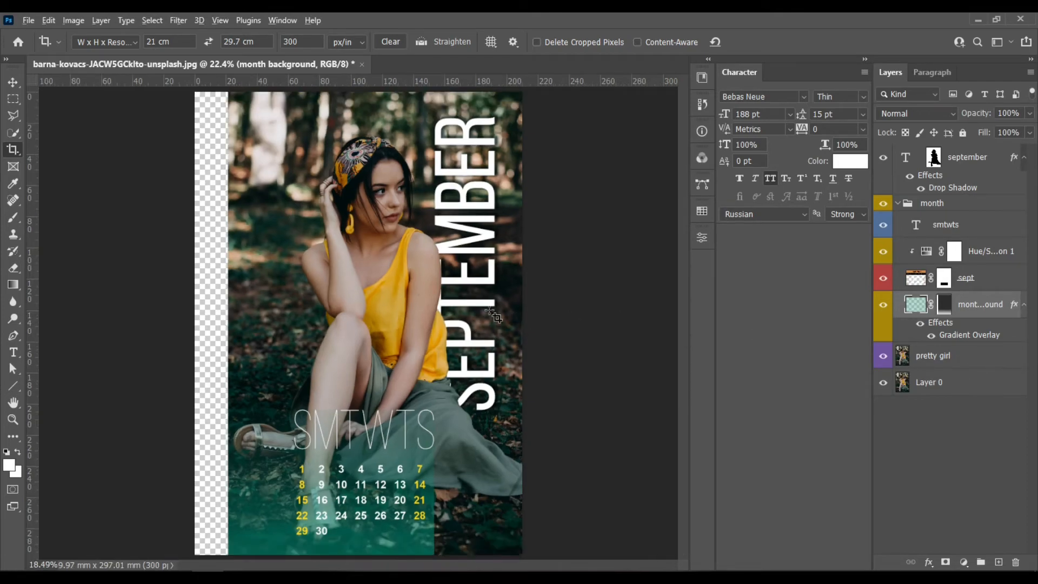
{"action": "scroll", "coordinate": [485, 312], "scroll_direction": "up", "scroll_amount": 1}
{"action": "left_click", "coordinate": [998, 562]}
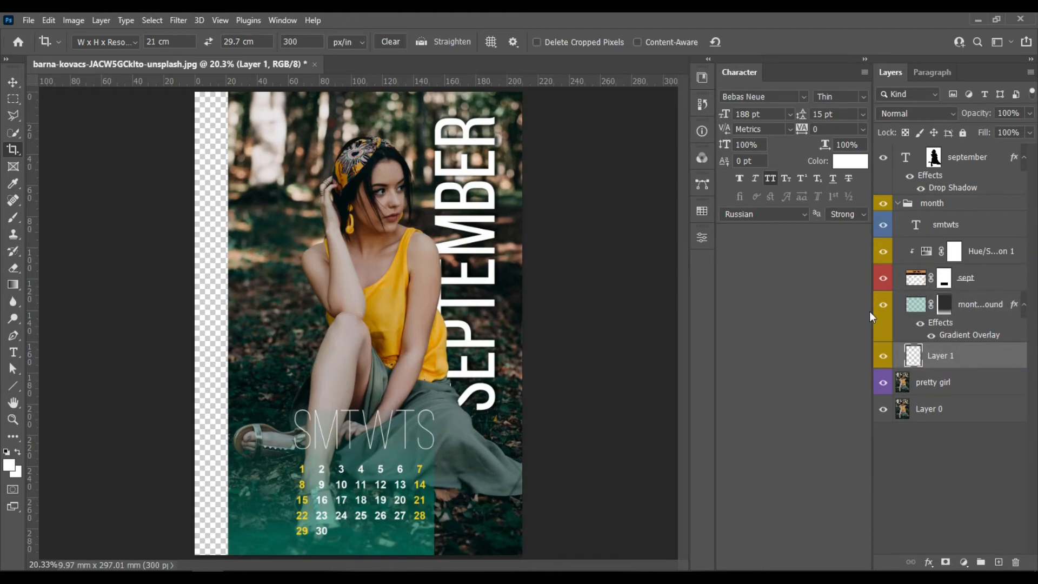
{"action": "left_click_drag", "start_coordinate": [873, 313], "coordinate": [814, 308]}
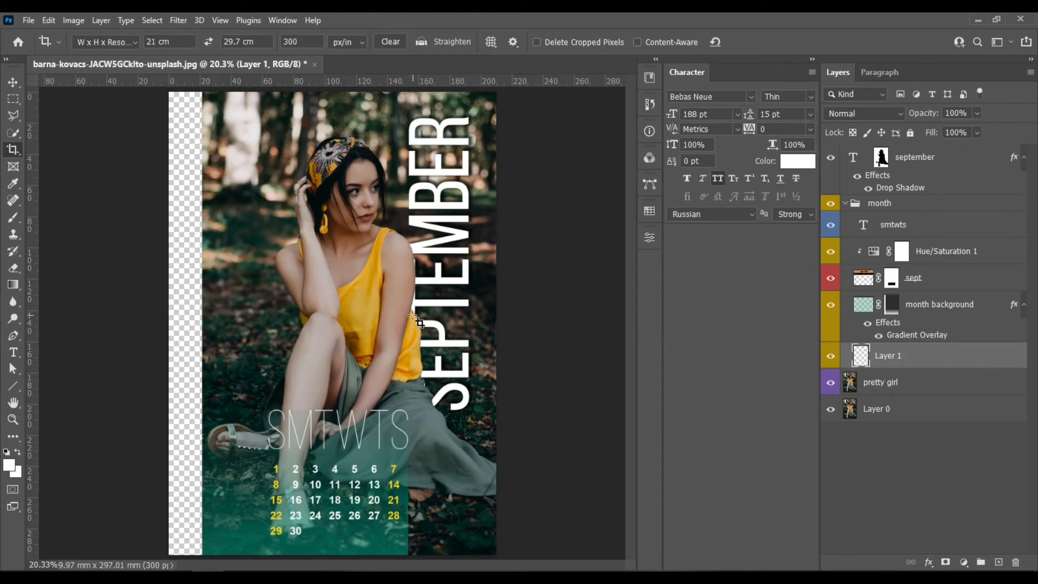
{"action": "key", "text": "i"}
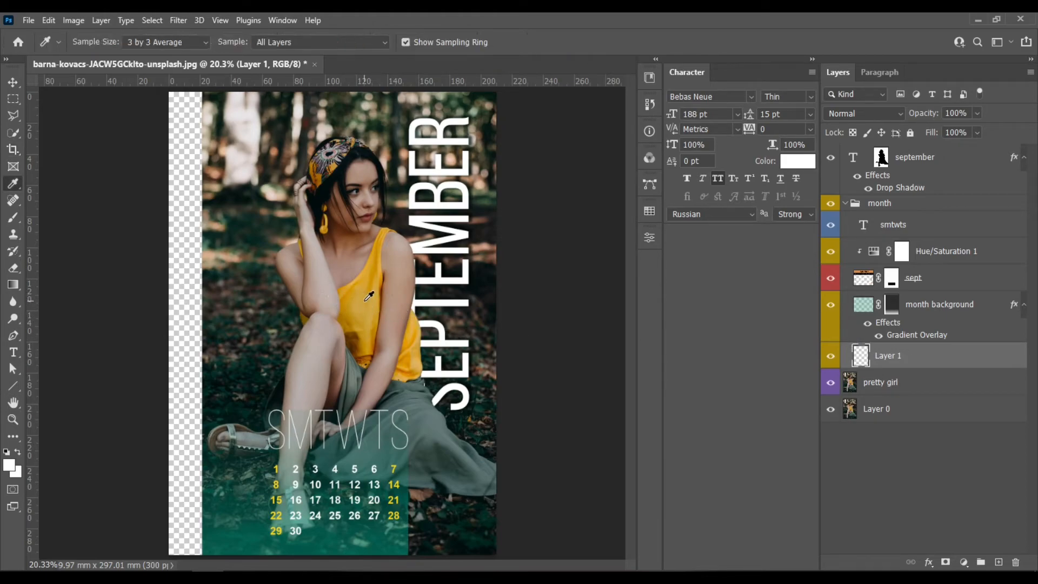
{"action": "left_click", "coordinate": [361, 304]}
{"action": "left_click_drag", "start_coordinate": [361, 304], "coordinate": [371, 265]}
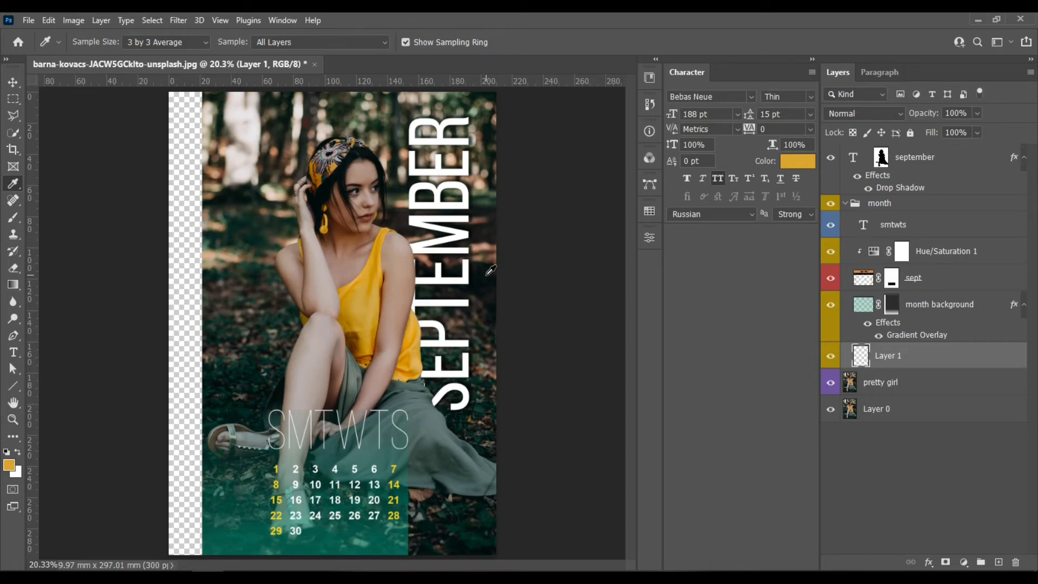
{"action": "key", "text": "alt+BackSpace"}
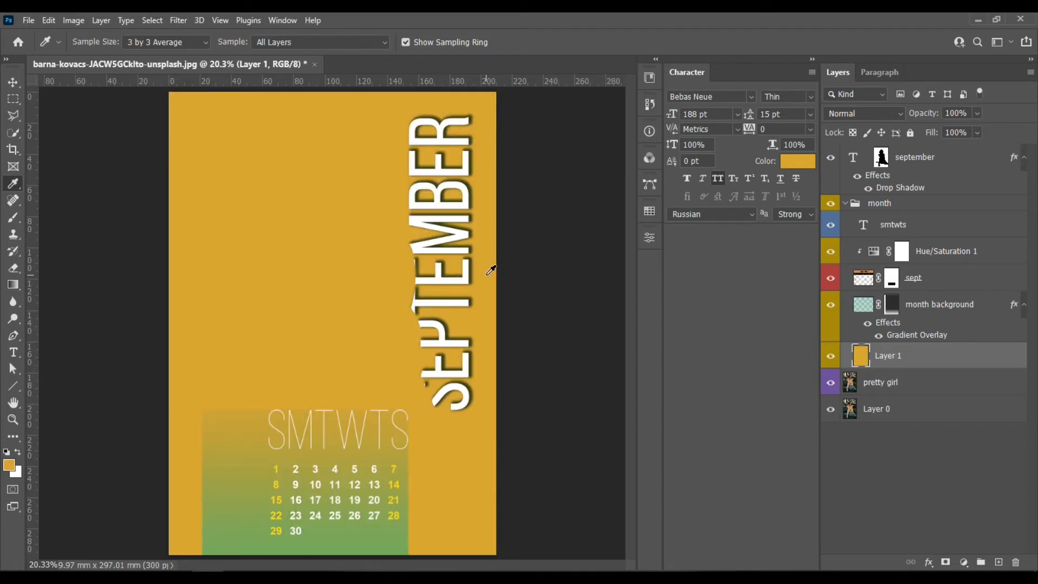
{"action": "left_click_drag", "start_coordinate": [905, 360], "coordinate": [933, 398]}
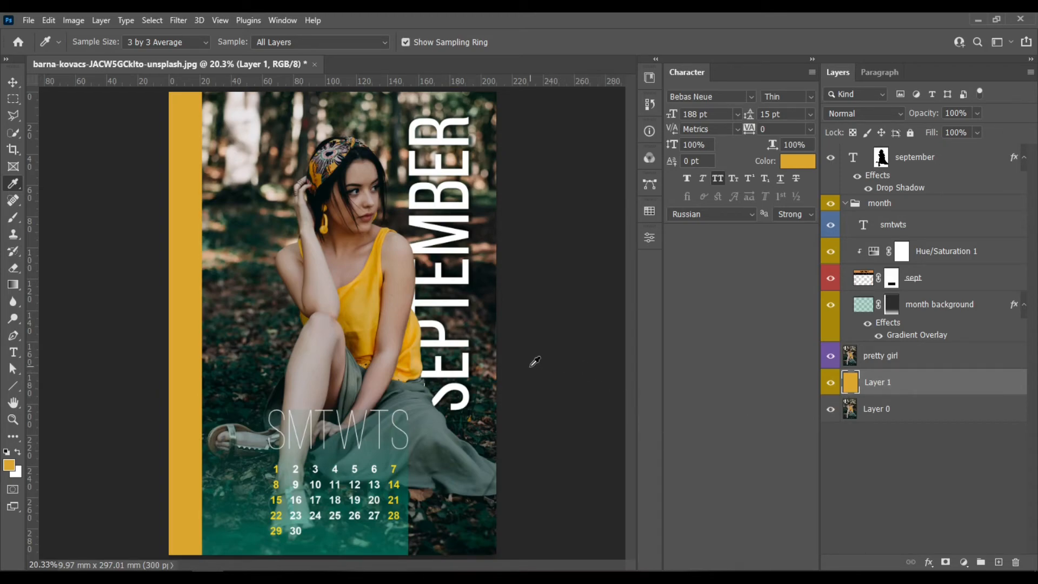
Examine the full page layout with the yellow strip along the photo's left side
{"action": "scroll", "coordinate": [535, 361], "scroll_direction": "down", "scroll_amount": 2}
{"action": "scroll", "coordinate": [409, 385], "scroll_direction": "up", "scroll_amount": 3}
{"action": "scroll", "coordinate": [409, 385], "scroll_direction": "down", "scroll_amount": 1}
{"action": "scroll", "coordinate": [216, 213], "scroll_direction": "down", "scroll_amount": 2}
{"action": "scroll", "coordinate": [215, 213], "scroll_direction": "up", "scroll_amount": 1}
{"action": "scroll", "coordinate": [215, 212], "scroll_direction": "up", "scroll_amount": 1}
{"action": "scroll", "coordinate": [216, 212], "scroll_direction": "down", "scroll_amount": 1}
{"action": "scroll", "coordinate": [216, 212], "scroll_direction": "up", "scroll_amount": 1}
{"action": "scroll", "coordinate": [188, 200], "scroll_direction": "down", "scroll_amount": 2}
{"action": "scroll", "coordinate": [188, 200], "scroll_direction": "up", "scroll_amount": 2}
{"action": "scroll", "coordinate": [190, 202], "scroll_direction": "down", "scroll_amount": 2}
{"action": "scroll", "coordinate": [189, 202], "scroll_direction": "up", "scroll_amount": 1}
{"action": "scroll", "coordinate": [189, 201], "scroll_direction": "down", "scroll_amount": 1}
{"action": "scroll", "coordinate": [189, 202], "scroll_direction": "up", "scroll_amount": 1}
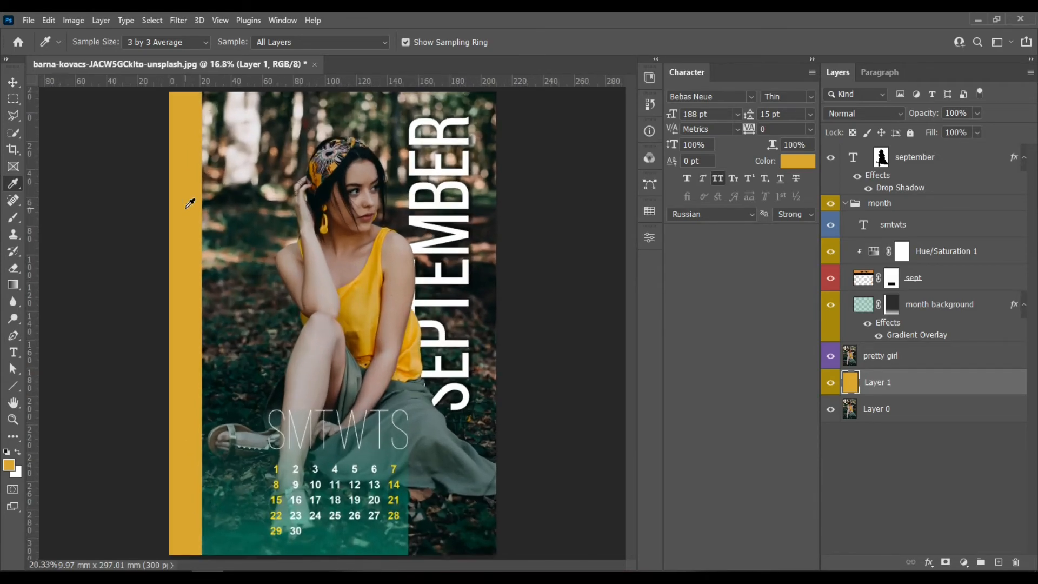
{"action": "scroll", "coordinate": [189, 202], "scroll_direction": "down", "scroll_amount": 1}
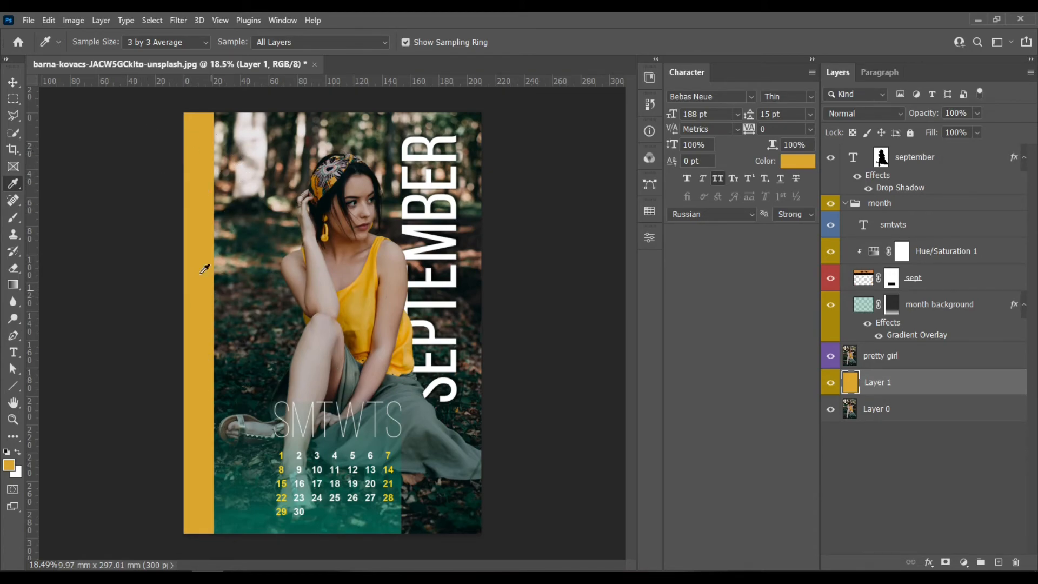
Add the text 2222 over the photo's upper left area and move its layer above the september layer
{"action": "left_click", "coordinate": [13, 82]}
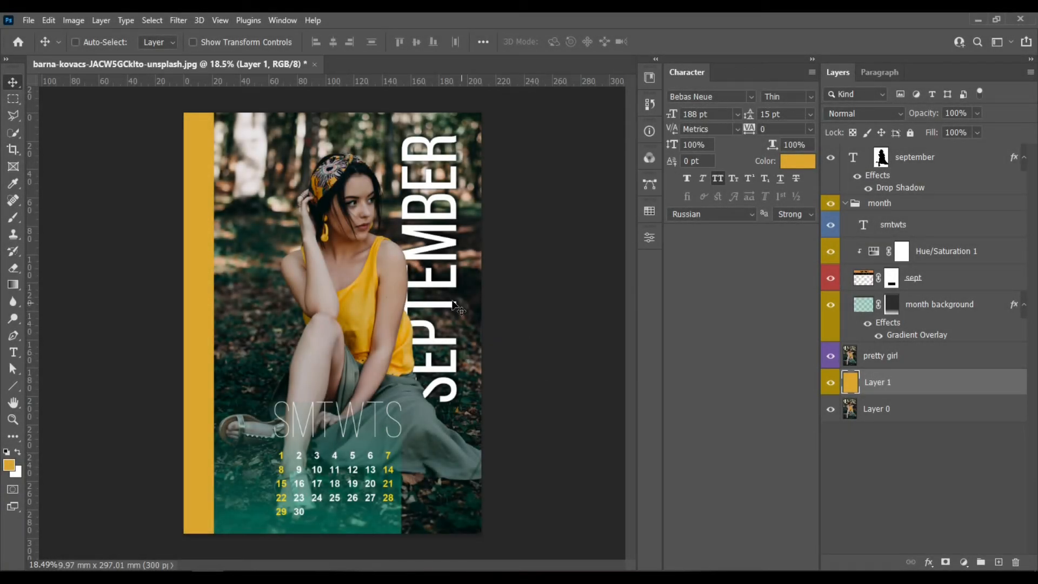
{"action": "left_click", "coordinate": [13, 354]}
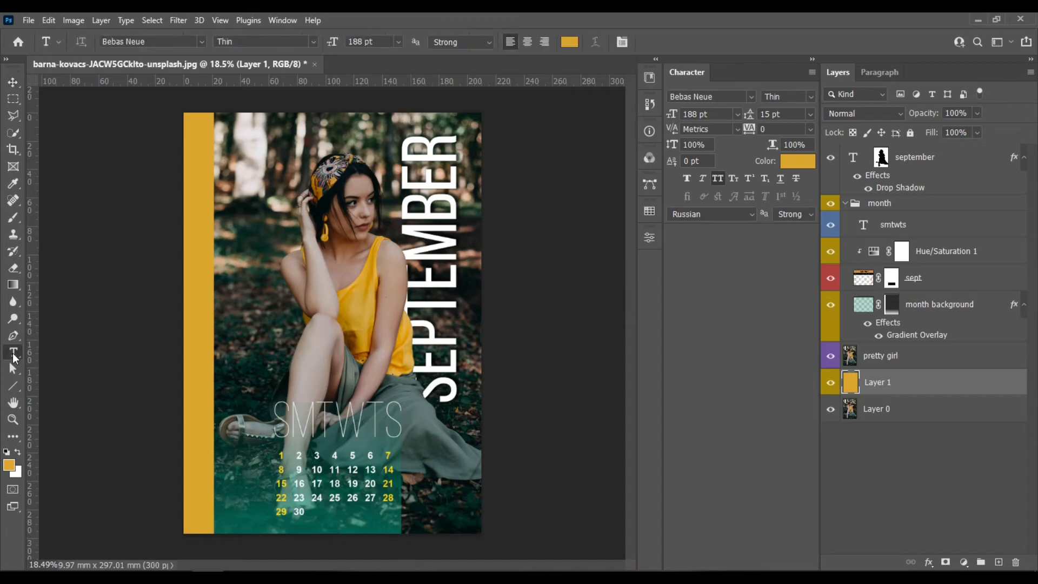
{"action": "left_click", "coordinate": [232, 162]}
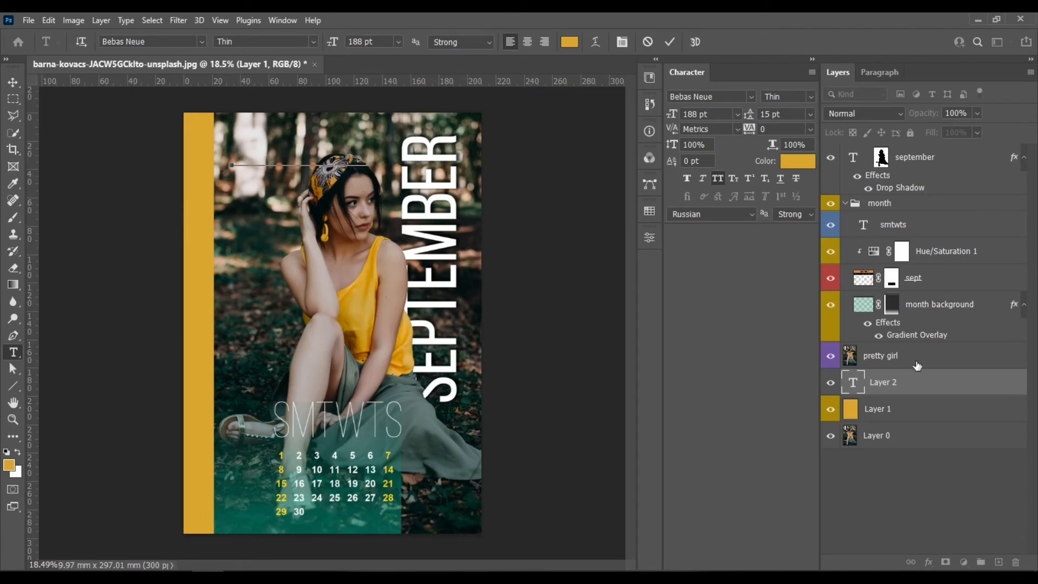
{"action": "left_click", "coordinate": [670, 42]}
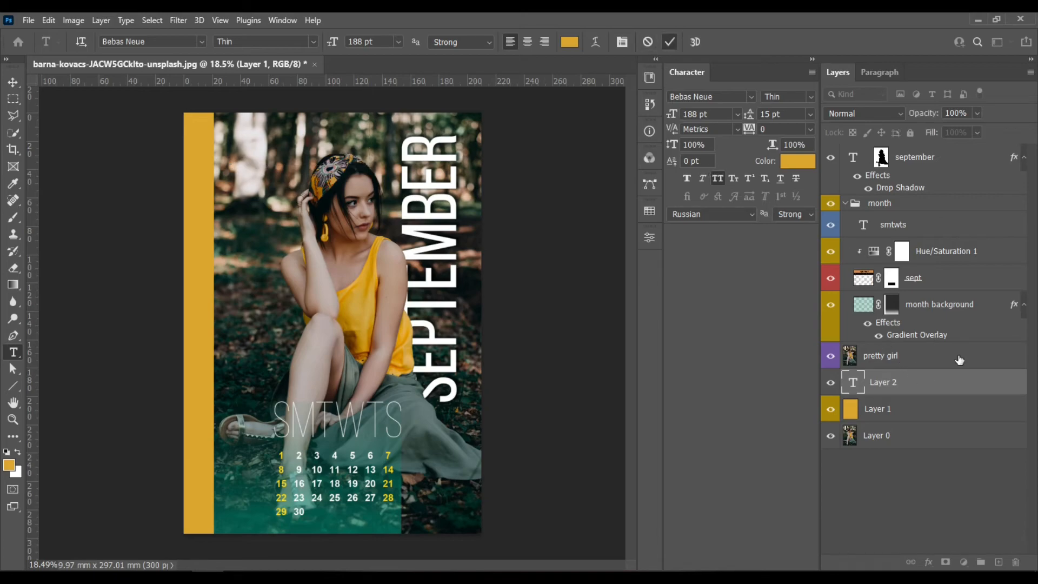
{"action": "left_click_drag", "start_coordinate": [950, 388], "coordinate": [951, 153]}
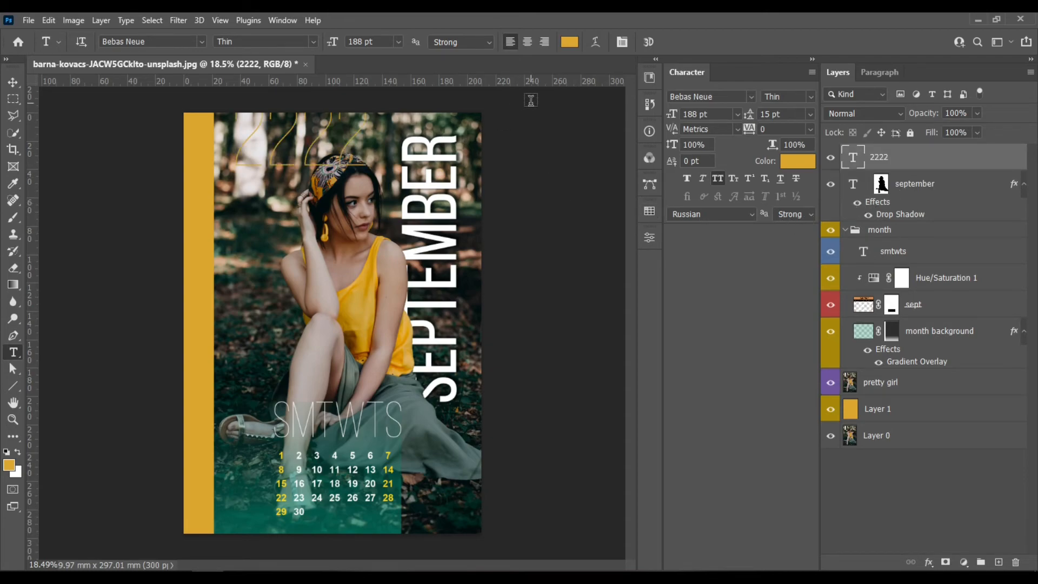
Recolour the 2222 text white with a colour sampled from the SEPTEMBER title and move it down to just above the SMTWTS letters
{"action": "left_click", "coordinate": [571, 42]}
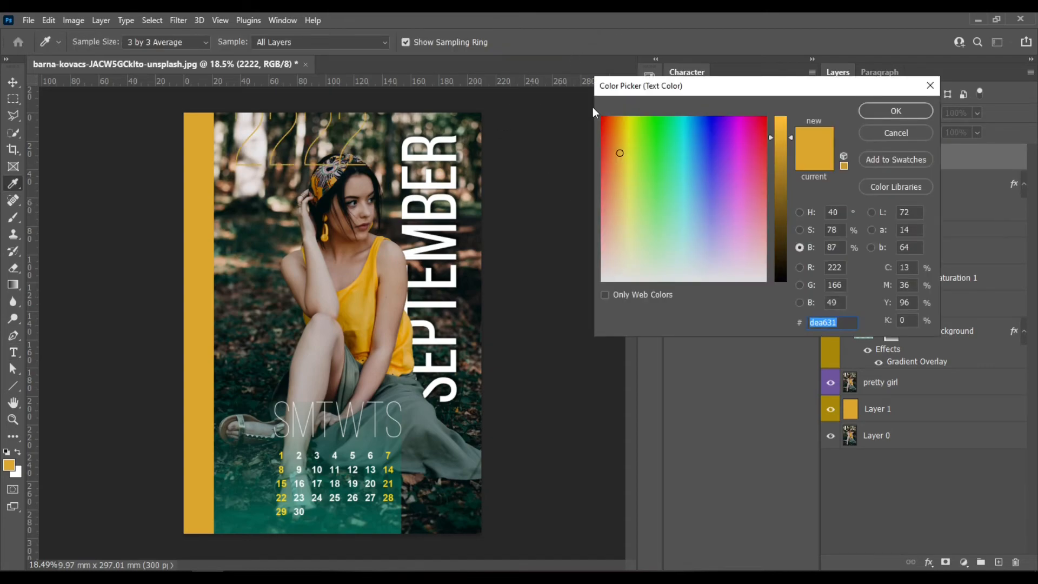
{"action": "left_click", "coordinate": [450, 227]}
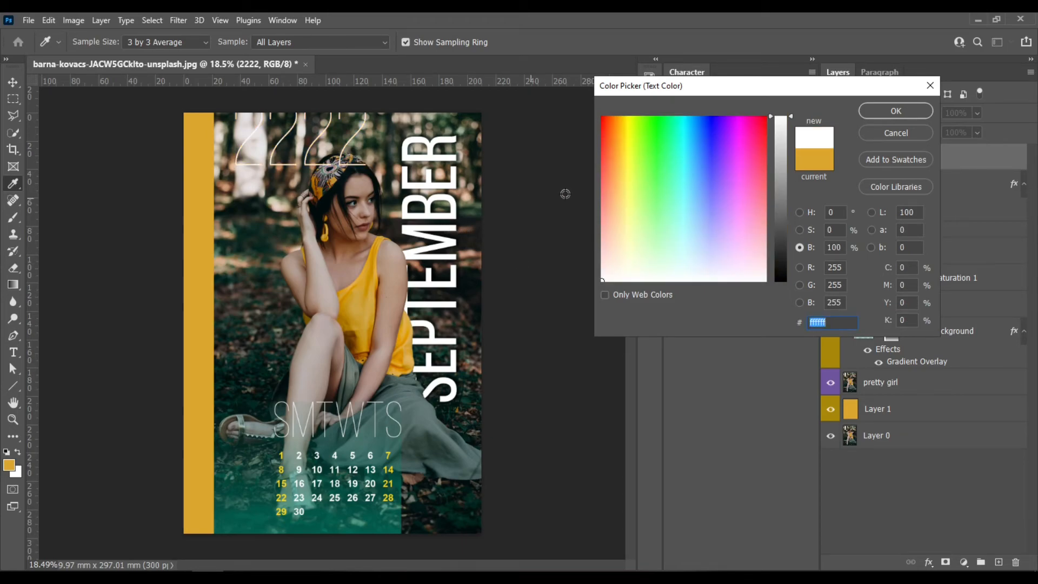
{"action": "left_click", "coordinate": [895, 112]}
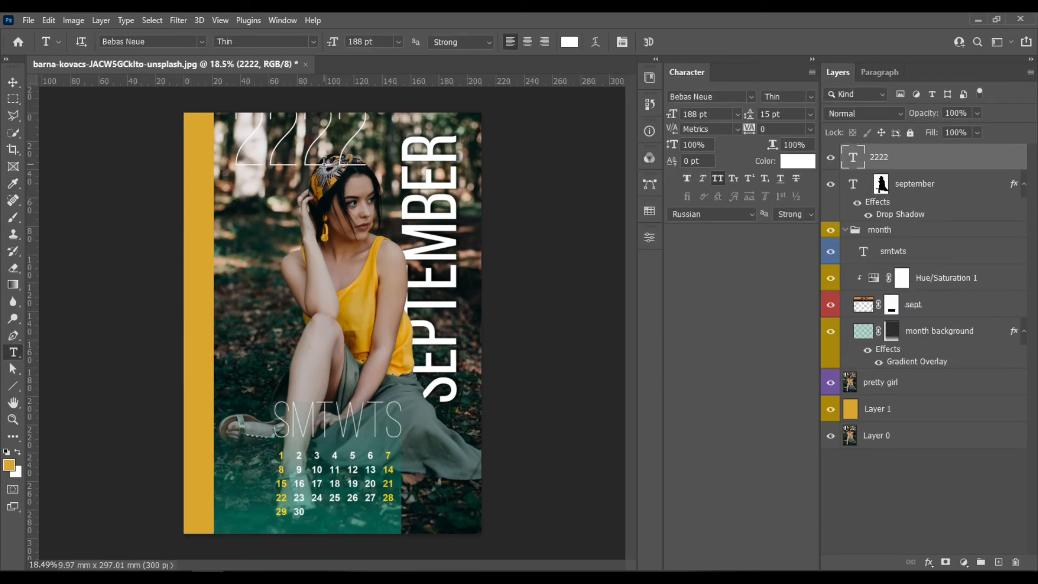
{"action": "left_click_drag", "start_coordinate": [324, 161], "coordinate": [306, 400]}
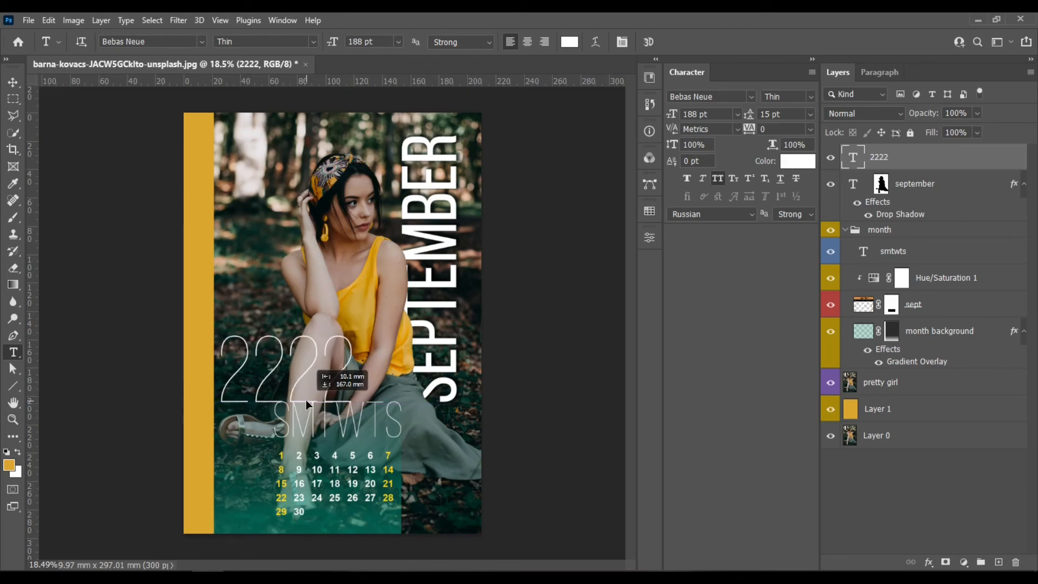
{"action": "left_click_drag", "start_coordinate": [331, 367], "coordinate": [355, 369]}
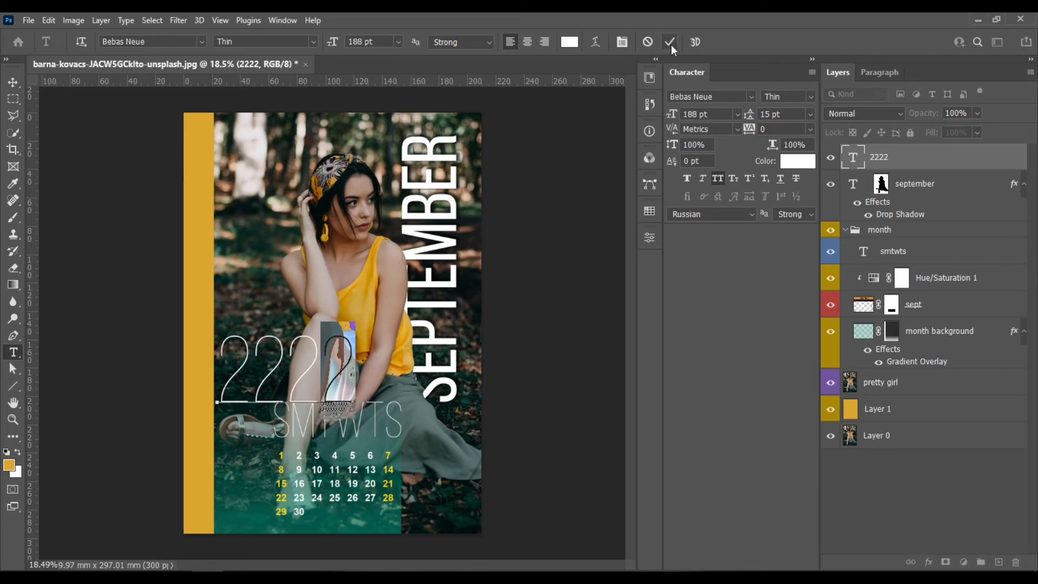
{"action": "left_click", "coordinate": [670, 45]}
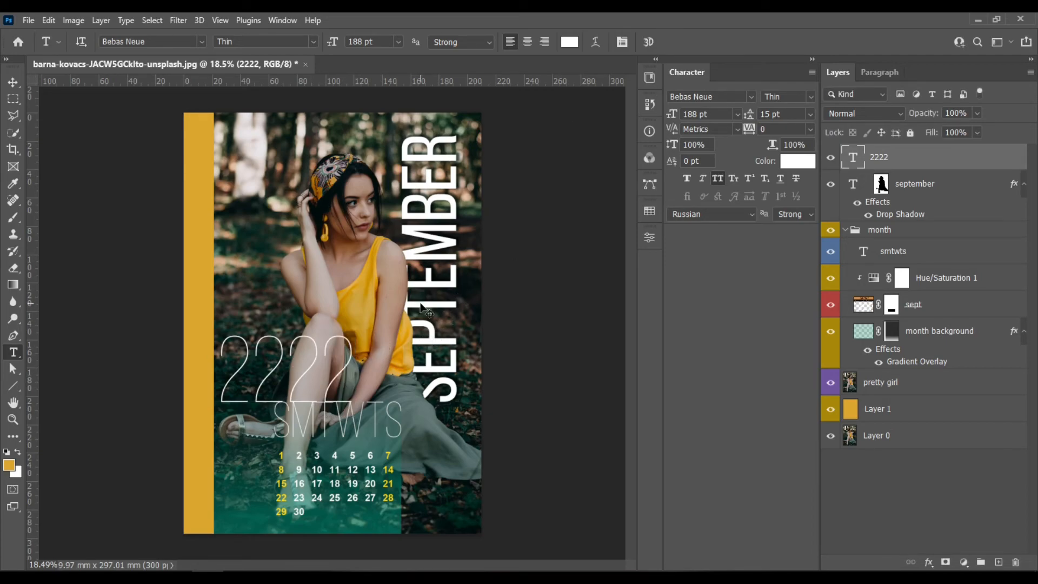
Rotate the 2222 text 90 degrees clockwise and place it beside the date block, below the SEPTEMBER title
{"action": "key", "text": "ctrl+t"}
{"action": "left_click_drag", "start_coordinate": [390, 319], "coordinate": [332, 455]}
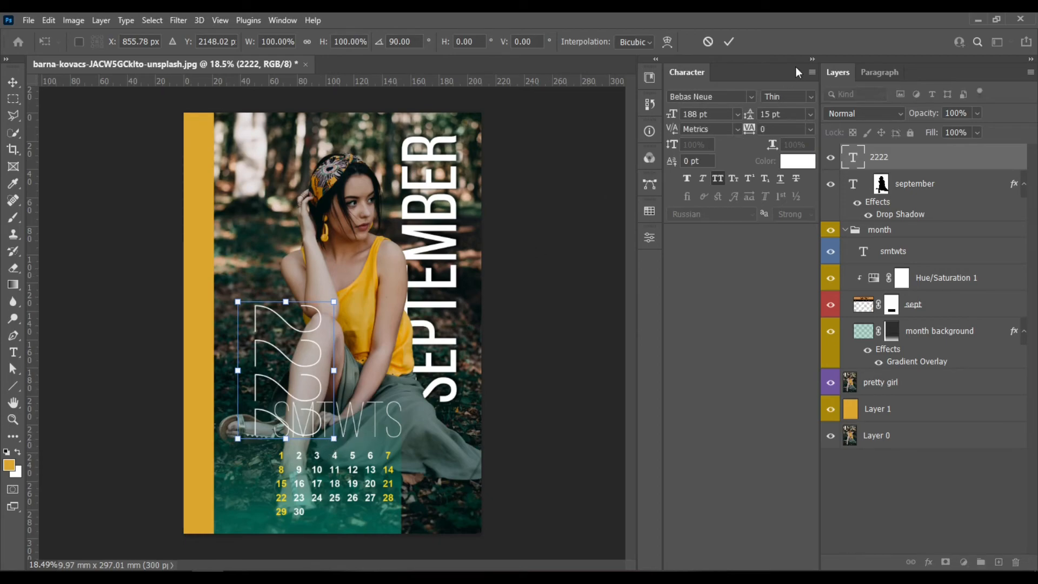
{"action": "left_click", "coordinate": [734, 42]}
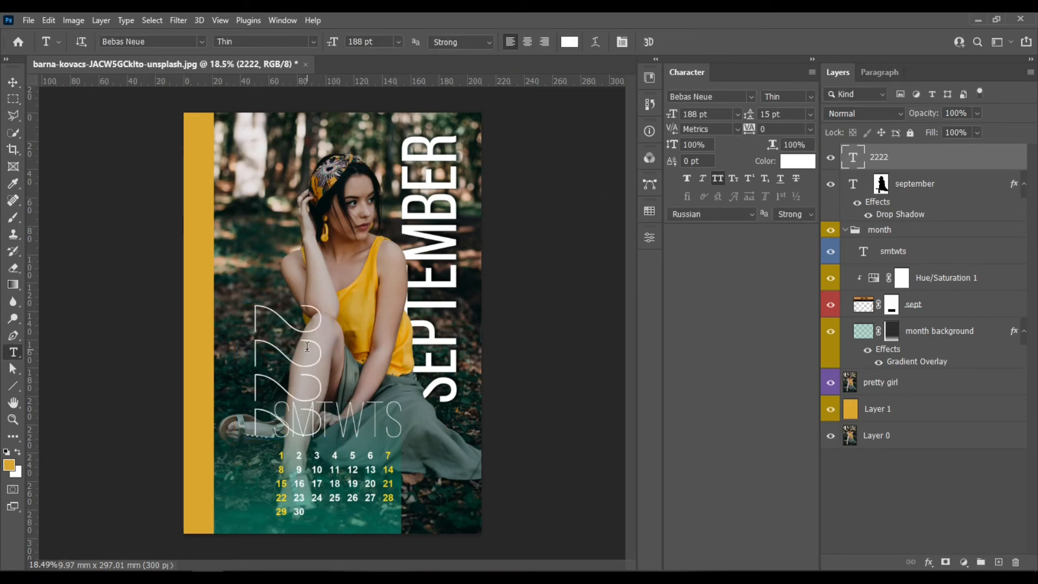
{"action": "key", "text": "v"}
{"action": "left_click_drag", "start_coordinate": [318, 353], "coordinate": [467, 446]}
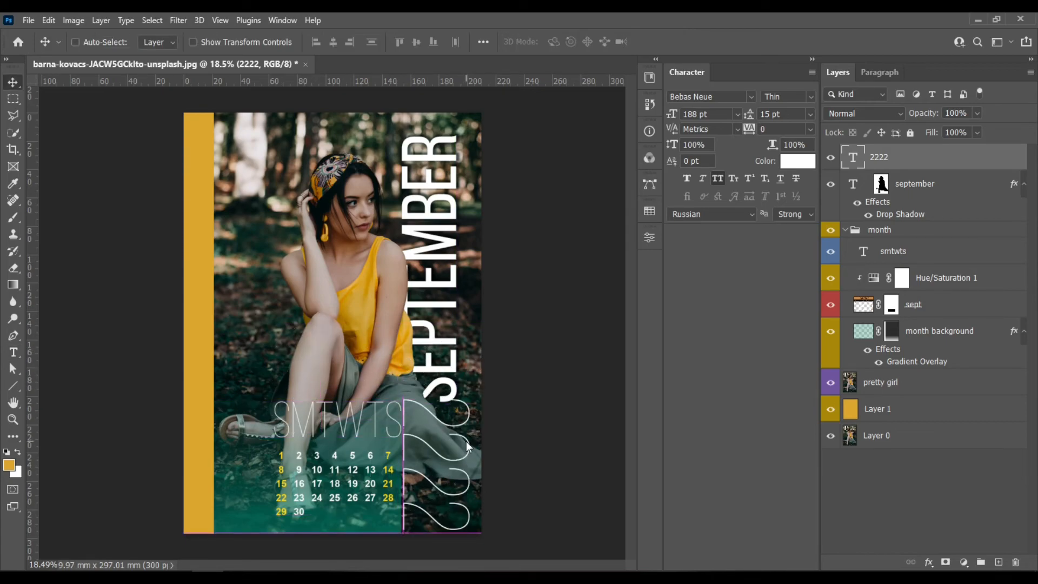
{"action": "key", "text": "ctrl"}
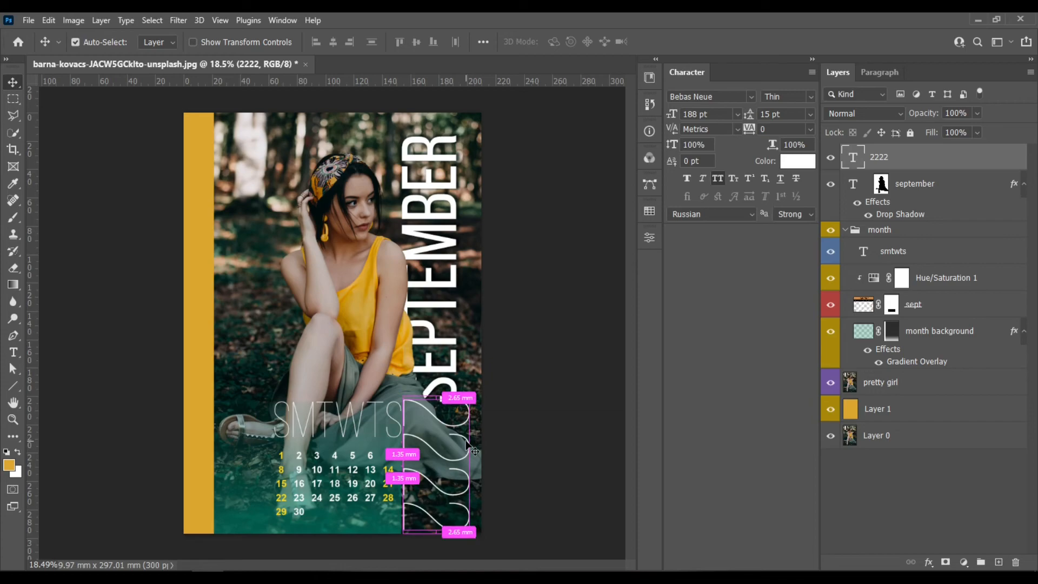
Scale the 2222 text to about 58%, turn it to read upward, and move it beside the yellow strip above the weekday letters
{"action": "key", "text": "ctrl+t"}
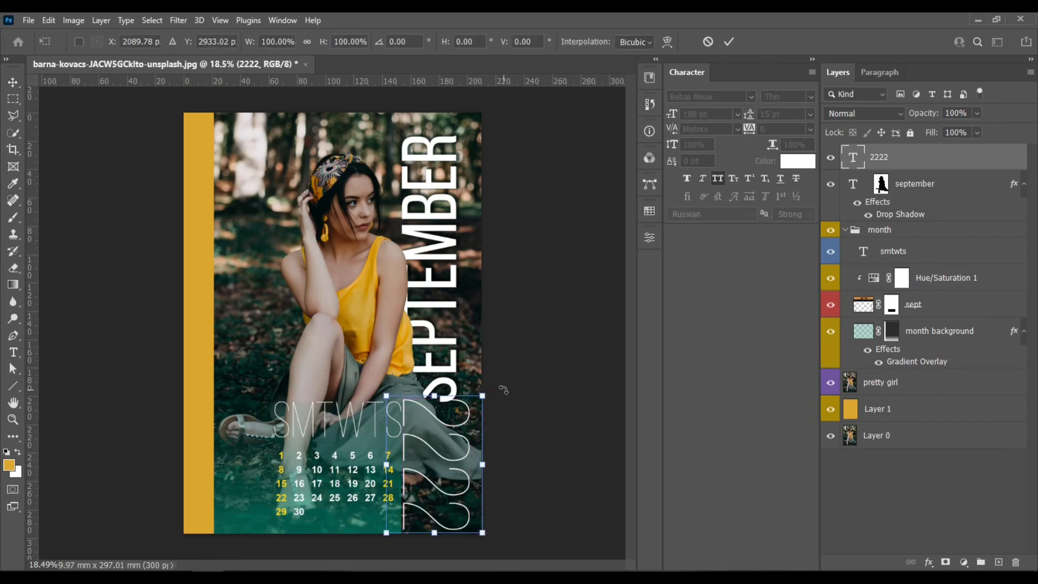
{"action": "left_click_drag", "start_coordinate": [484, 394], "coordinate": [427, 443]}
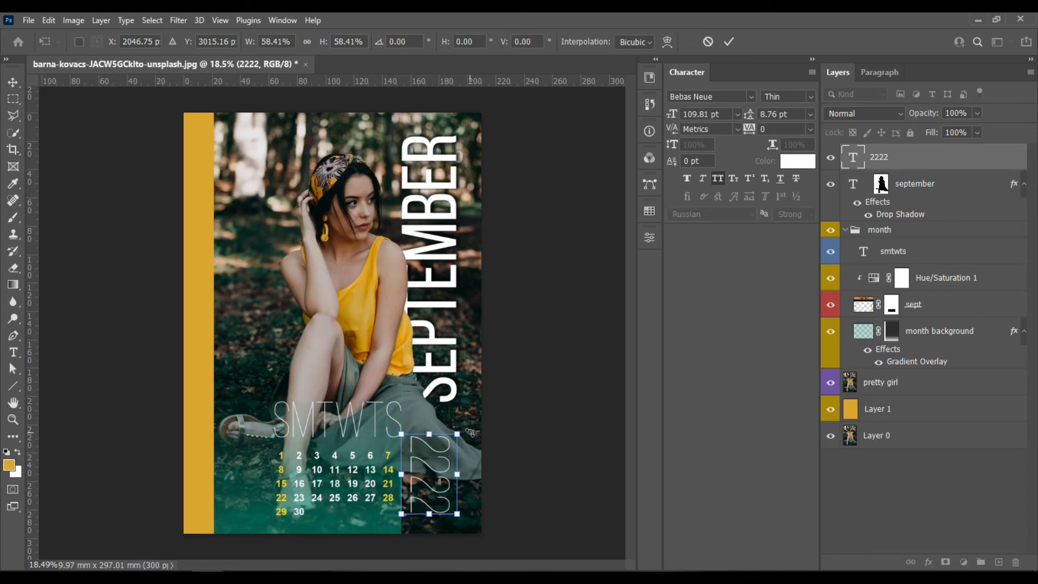
{"action": "left_click_drag", "start_coordinate": [473, 428], "coordinate": [405, 507]}
{"action": "mouse_move", "coordinate": [444, 459]}
{"action": "left_mouse_down"}
{"action": "mouse_move", "coordinate": [453, 381]}
{"action": "mouse_move", "coordinate": [453, 480]}
{"action": "mouse_move", "coordinate": [446, 460]}
{"action": "mouse_move", "coordinate": [439, 463]}
{"action": "left_mouse_up"}
{"action": "left_click_drag", "start_coordinate": [433, 459], "coordinate": [248, 339]}
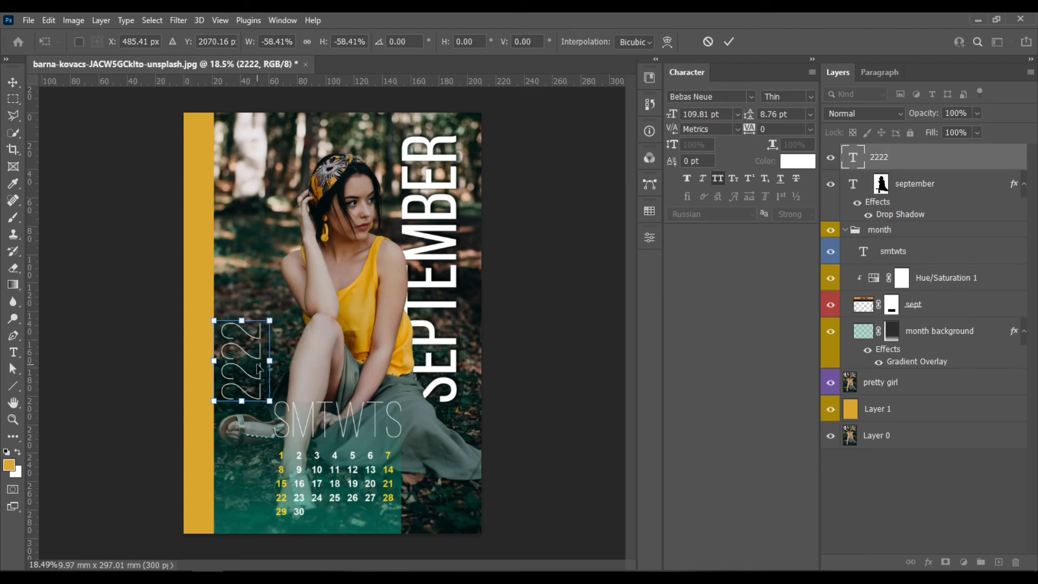
{"action": "left_click_drag", "start_coordinate": [258, 361], "coordinate": [254, 343]}
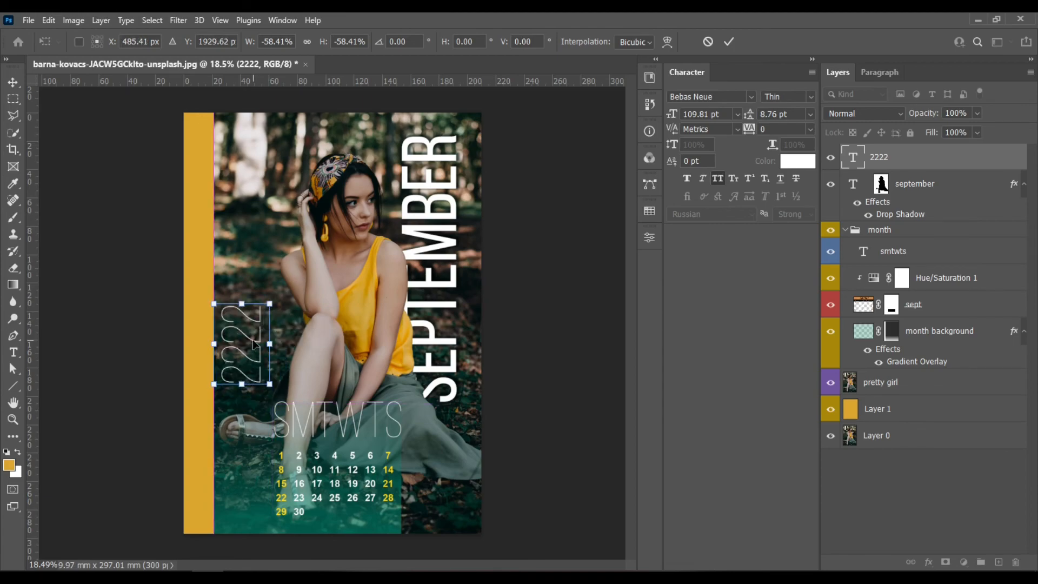
{"action": "key", "text": "Return"}
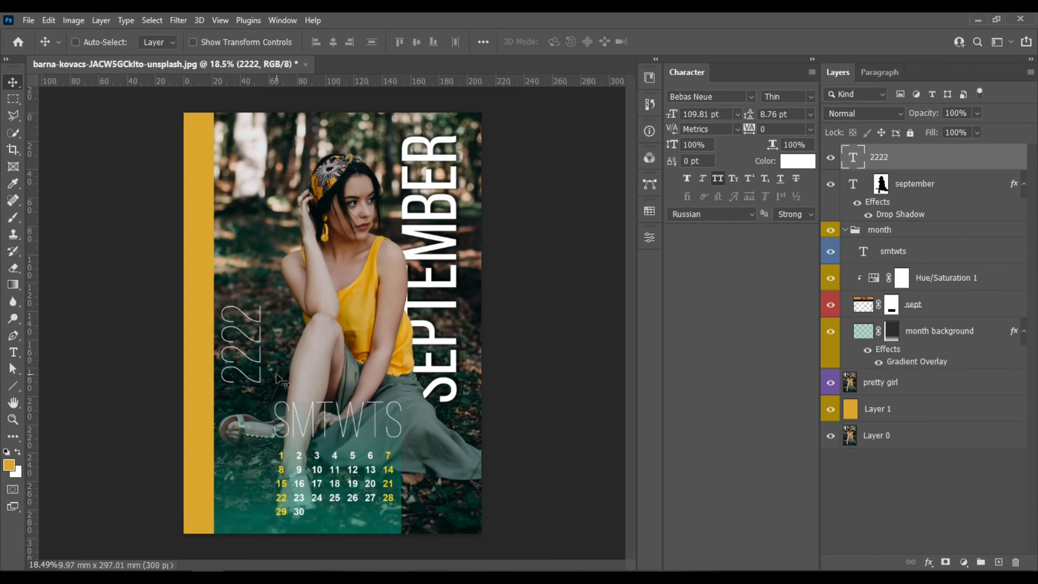
Align the vertical 2222 text with the left edge of the SMTWTS letters and lower it to the top of the teal block
{"action": "left_click_drag", "start_coordinate": [257, 341], "coordinate": [267, 340]}
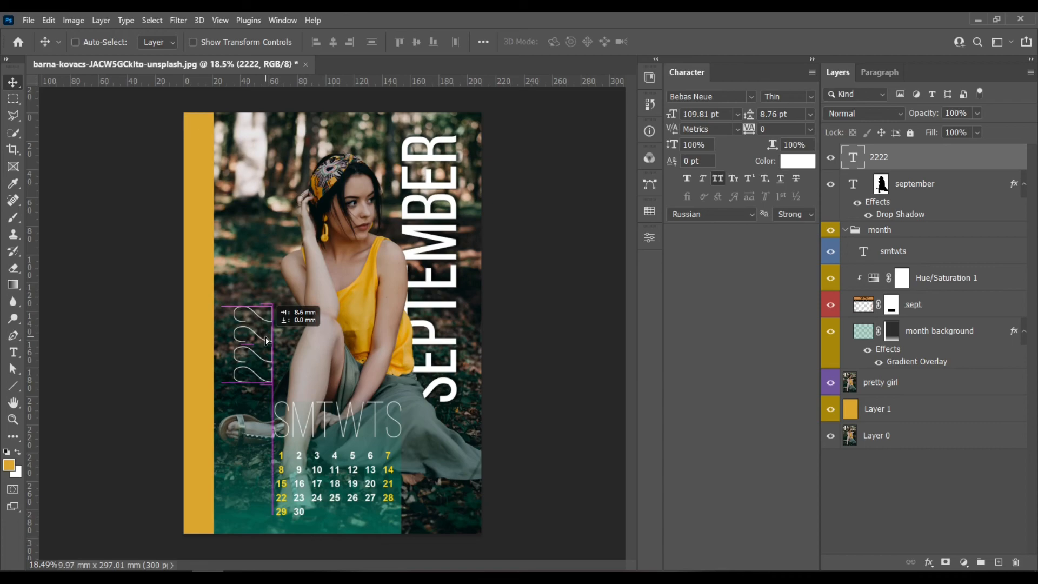
{"action": "left_click_drag", "start_coordinate": [266, 340], "coordinate": [266, 340]}
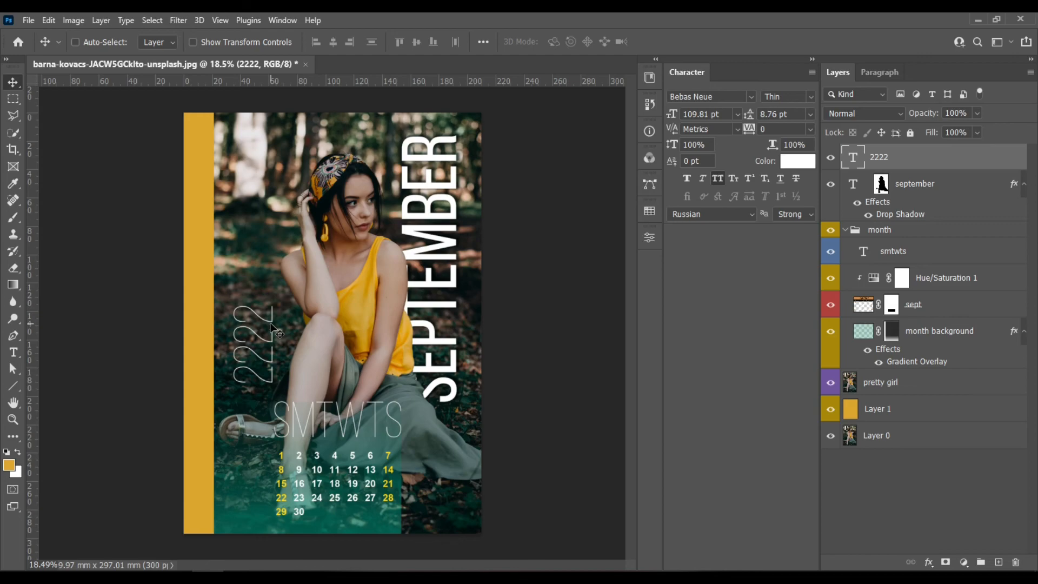
{"action": "mouse_move", "coordinate": [272, 326]}
{"action": "left_mouse_down"}
{"action": "mouse_move", "coordinate": [267, 174]}
{"action": "mouse_move", "coordinate": [271, 343]}
{"action": "left_mouse_up"}
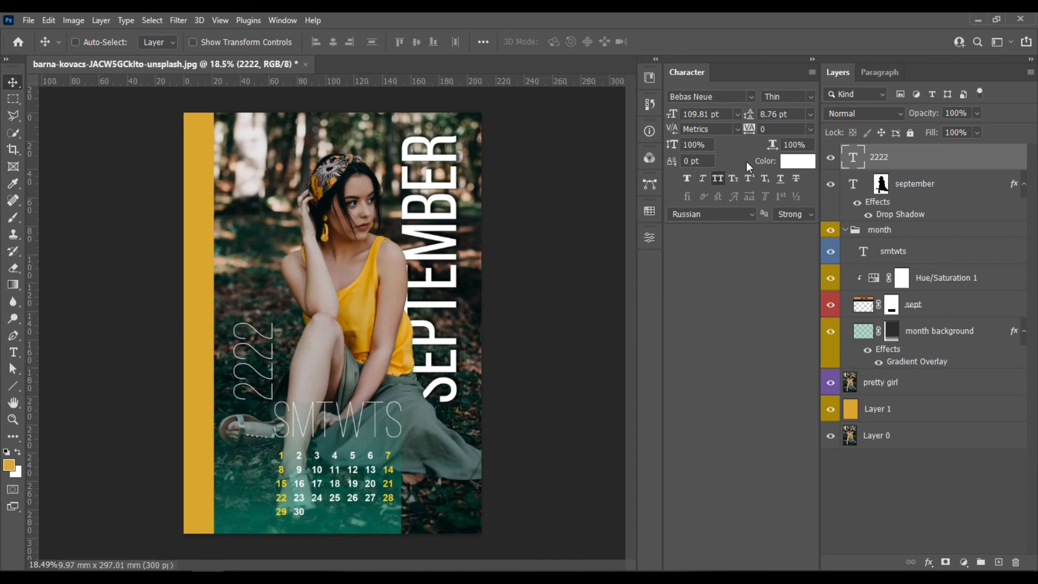
Set the 2222 text to the Light font style and copy the september layer's Drop Shadow effect onto it
{"action": "left_click", "coordinate": [810, 98]}
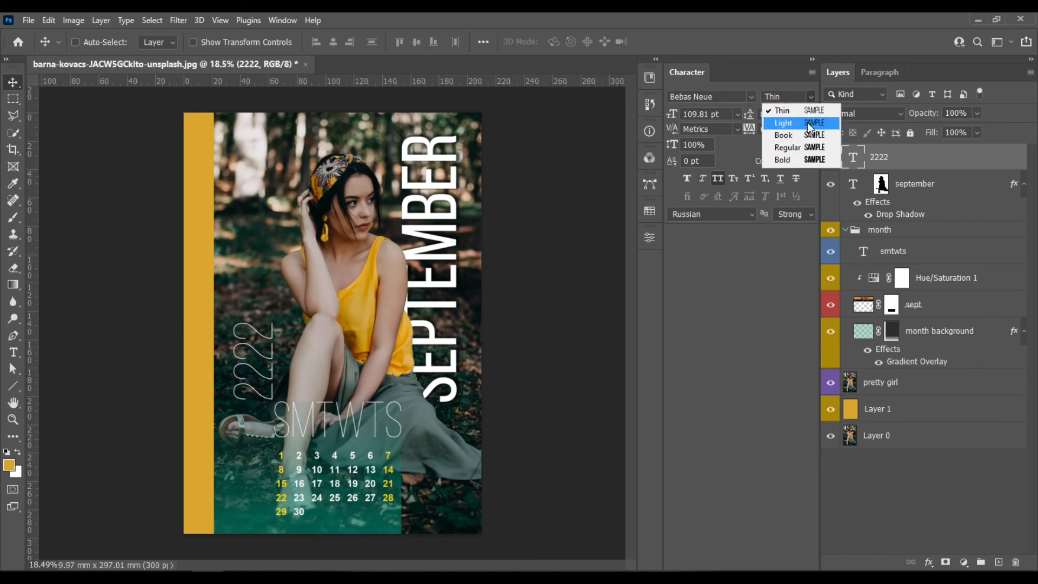
{"action": "left_click", "coordinate": [809, 124]}
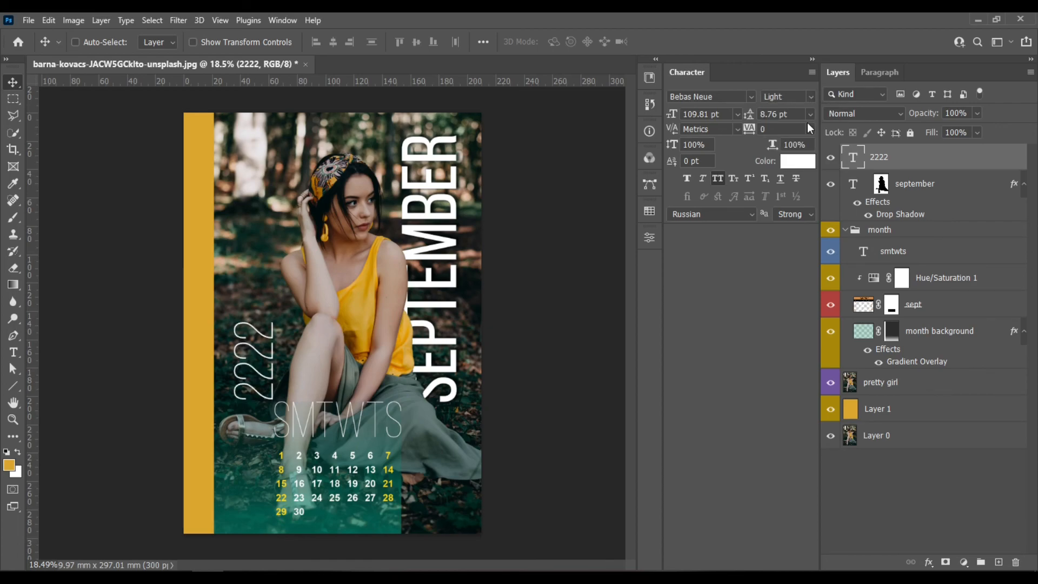
{"action": "left_click", "coordinate": [809, 99]}
{"action": "left_click", "coordinate": [809, 98]}
{"action": "left_click_drag", "start_coordinate": [881, 207], "coordinate": [930, 161]}
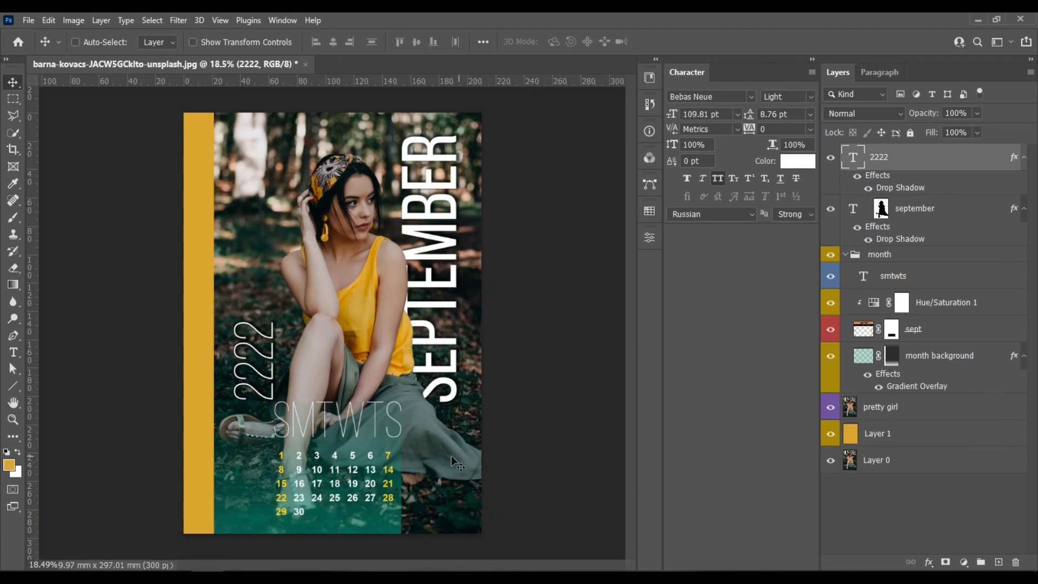
Match the 2222 text's font size to the smtwts layer's 100.4 pt, leaving the 2222 layer selected
{"action": "left_click", "coordinate": [400, 427], "text": "ctrl"}
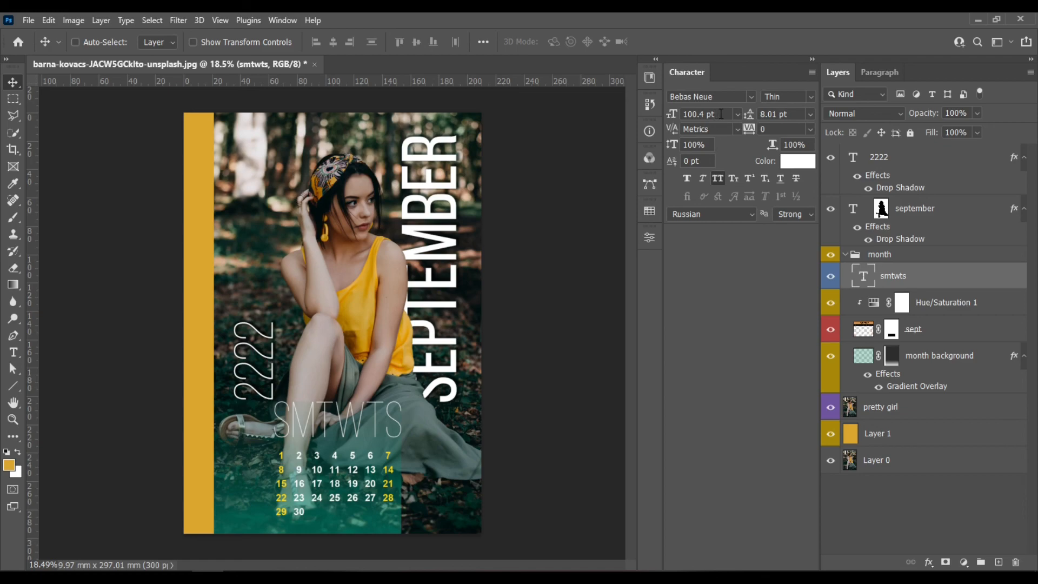
{"action": "left_click", "coordinate": [685, 115]}
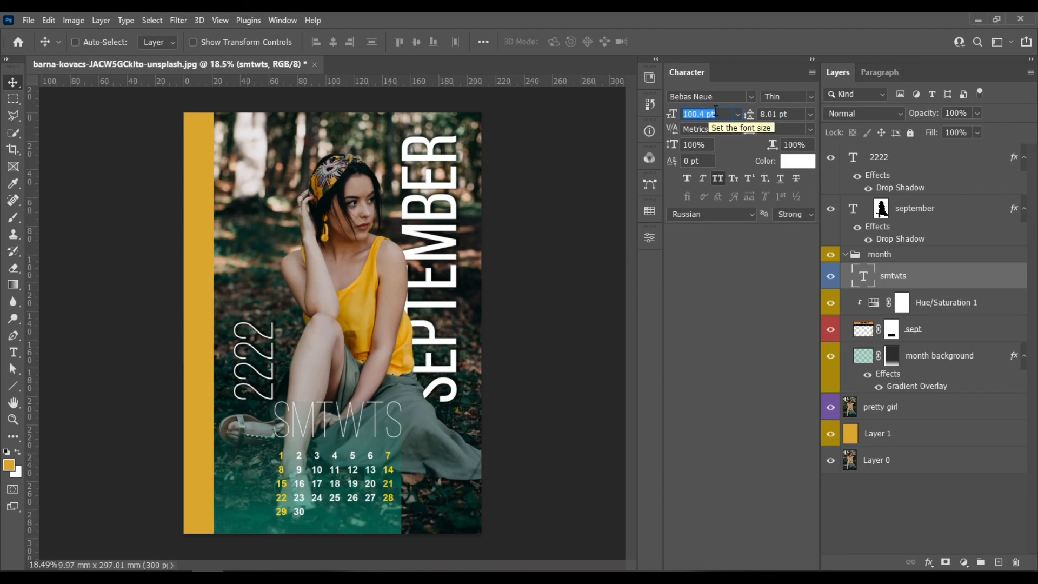
{"action": "right_click", "coordinate": [708, 115]}
{"action": "left_click", "coordinate": [660, 155]}
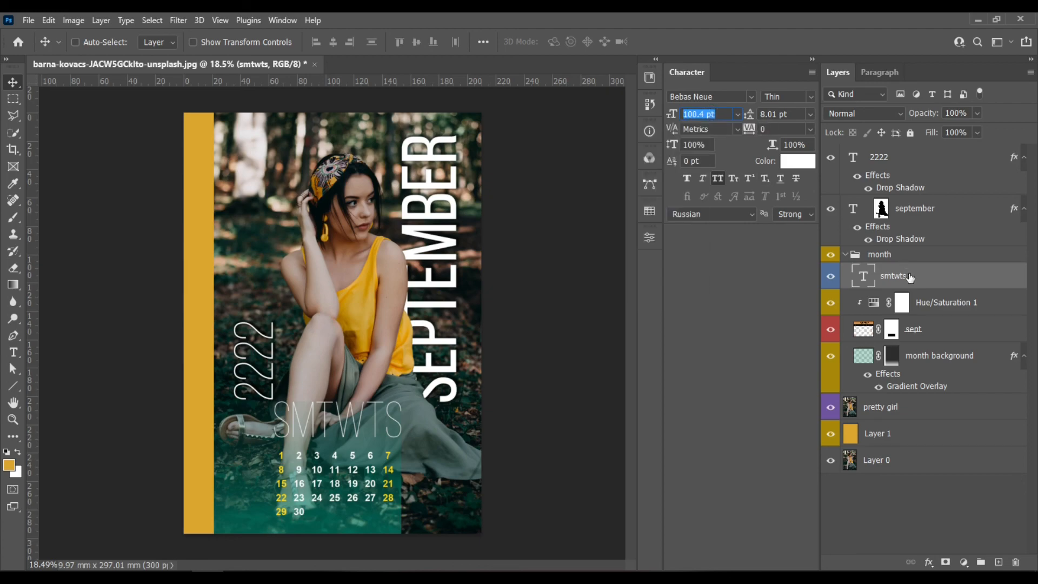
{"action": "left_click", "coordinate": [885, 160]}
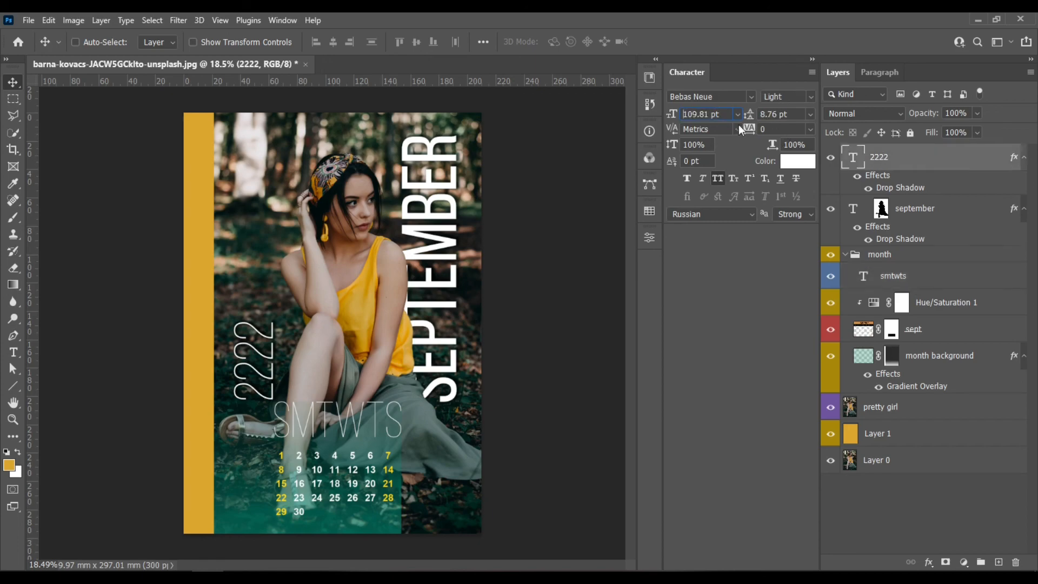
{"action": "left_click_drag", "start_coordinate": [725, 115], "coordinate": [670, 114]}
{"action": "right_click", "coordinate": [703, 120]}
{"action": "left_click", "coordinate": [605, 173]}
{"action": "left_click", "coordinate": [802, 114]}
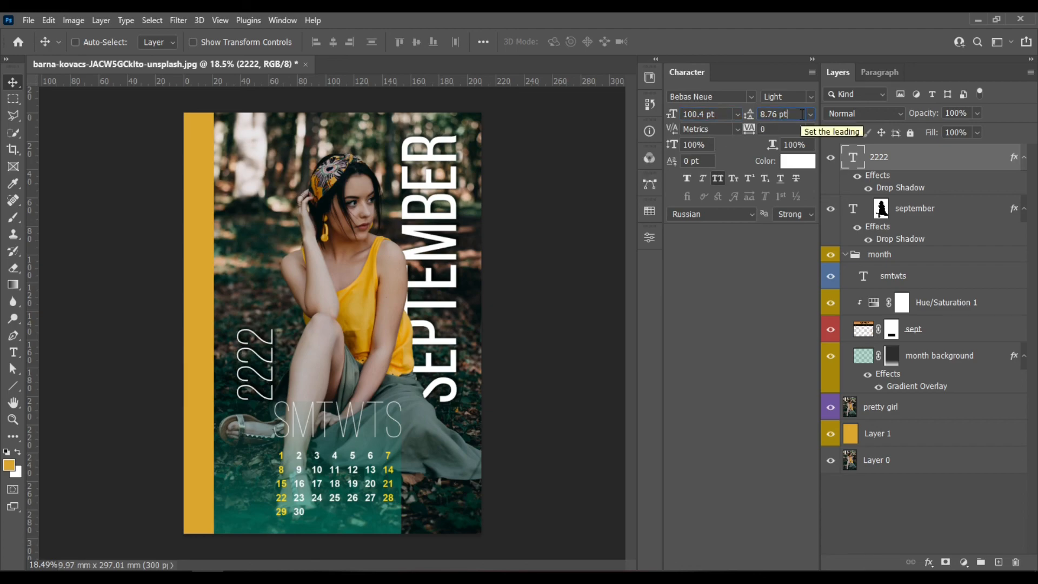
{"action": "key", "text": "Tab"}
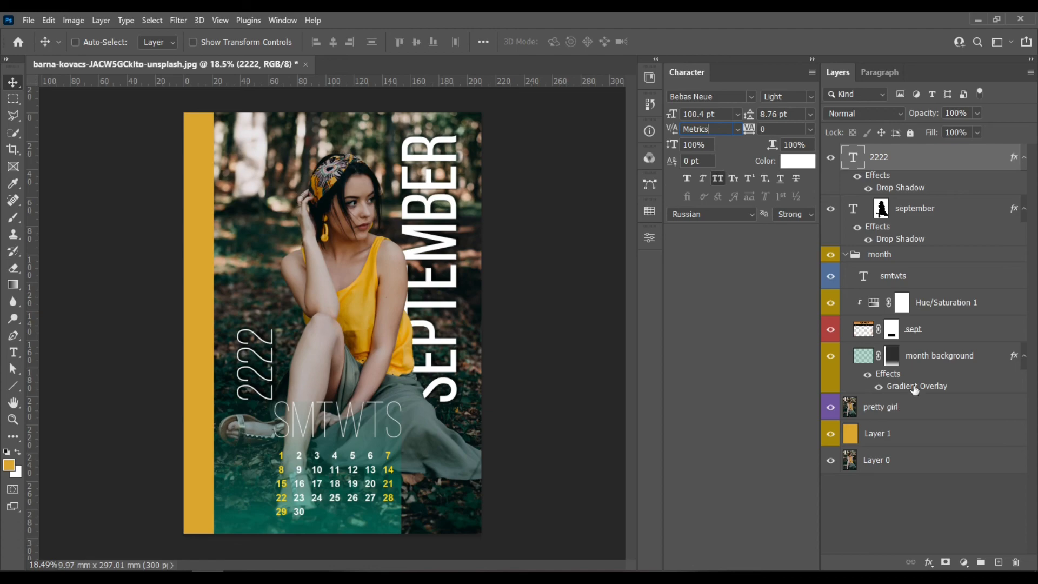
{"action": "left_click", "coordinate": [922, 206]}
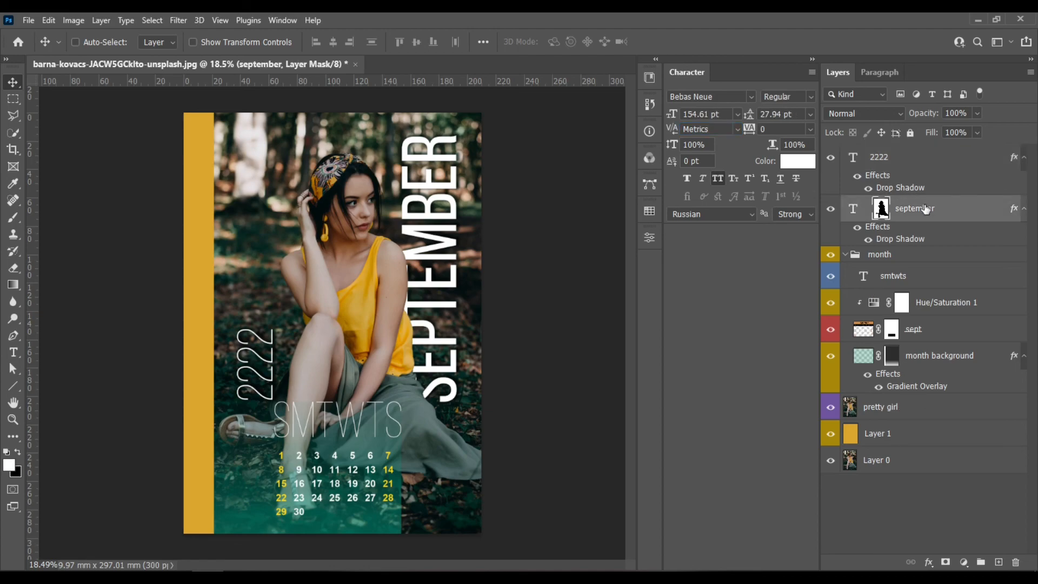
{"action": "left_click", "coordinate": [912, 157]}
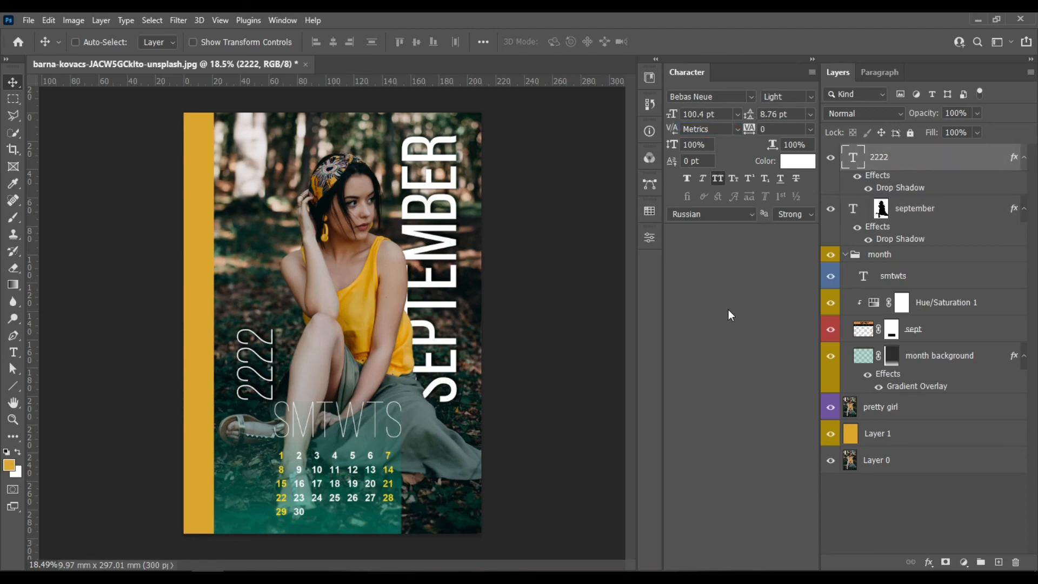